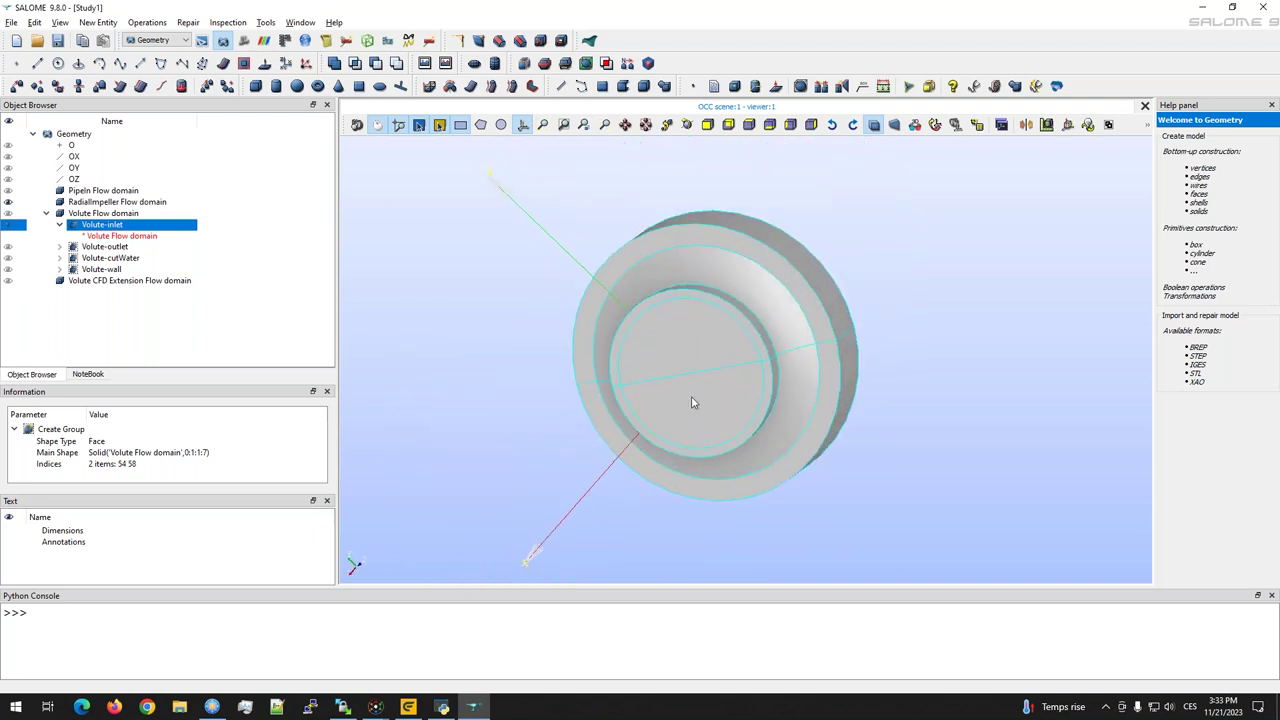
Step: Replace the displayed RadialImpeller flow domain with the Volute Flow domain in the 3D view
scroll(698, 408, "up", 3)
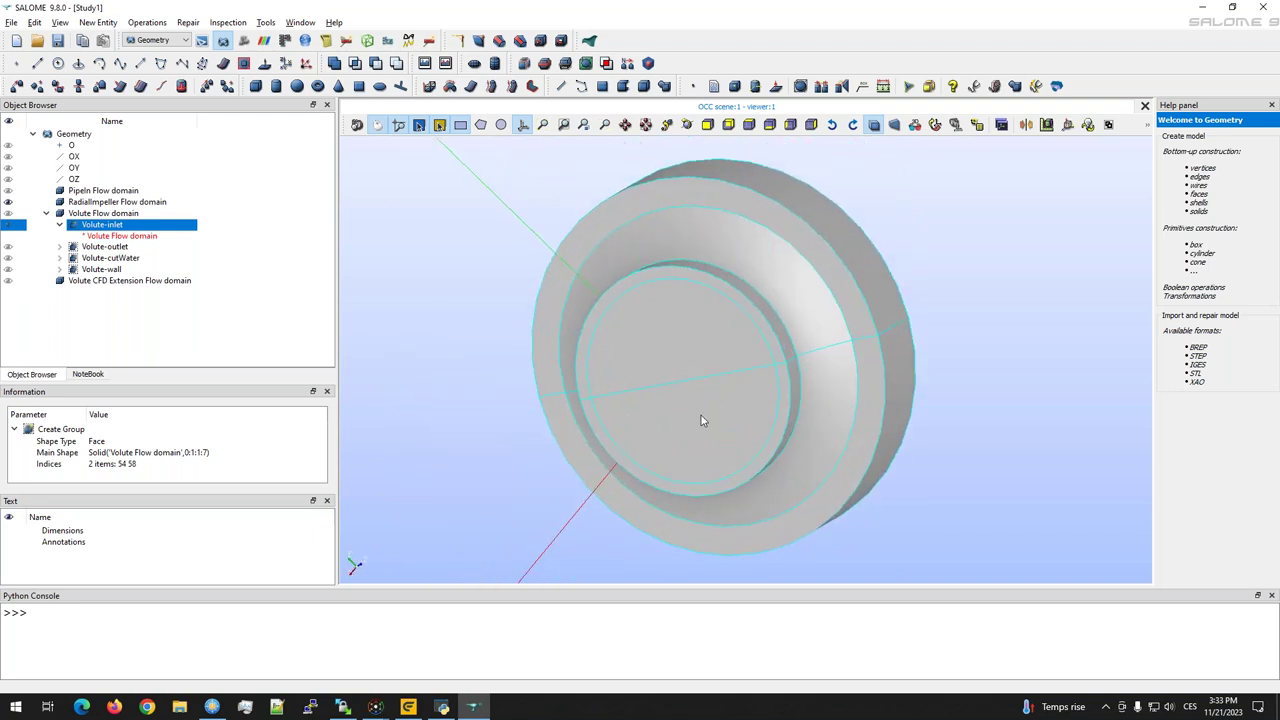
left_click(503, 423)
left_click_drag(503, 423, 469, 431)
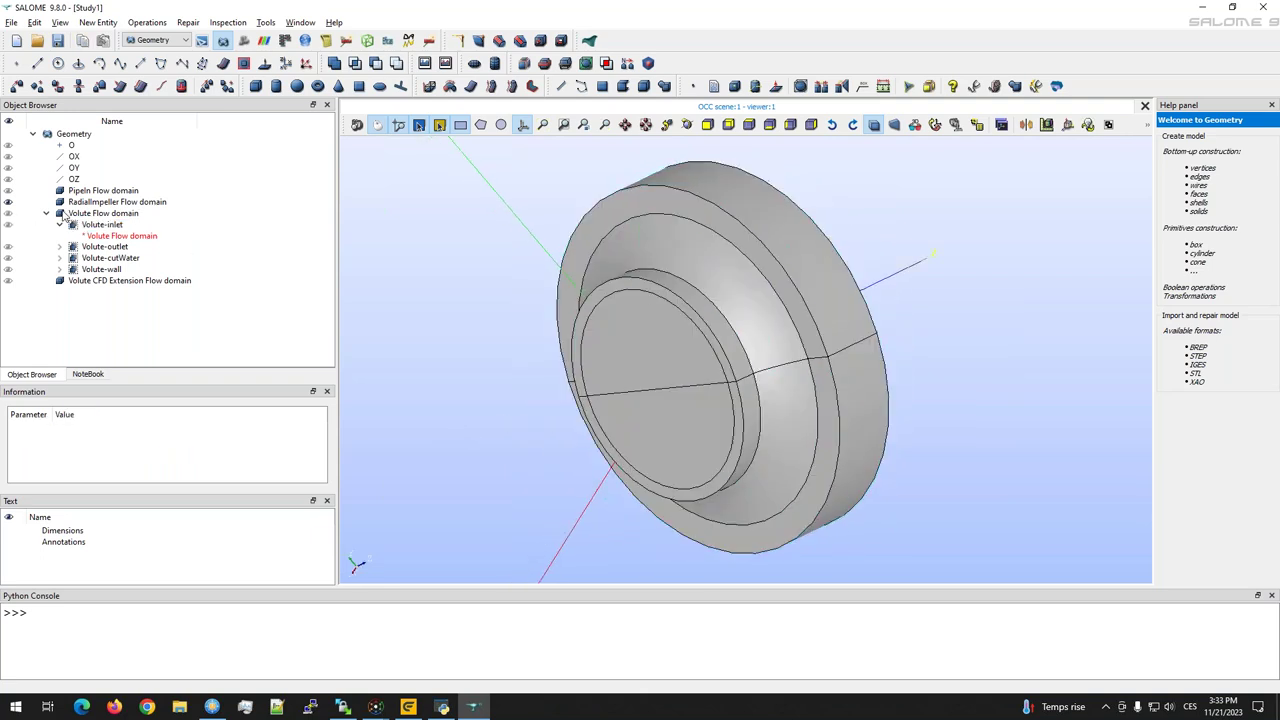
left_click(8, 204)
left_click_drag(640, 300, 730, 290)
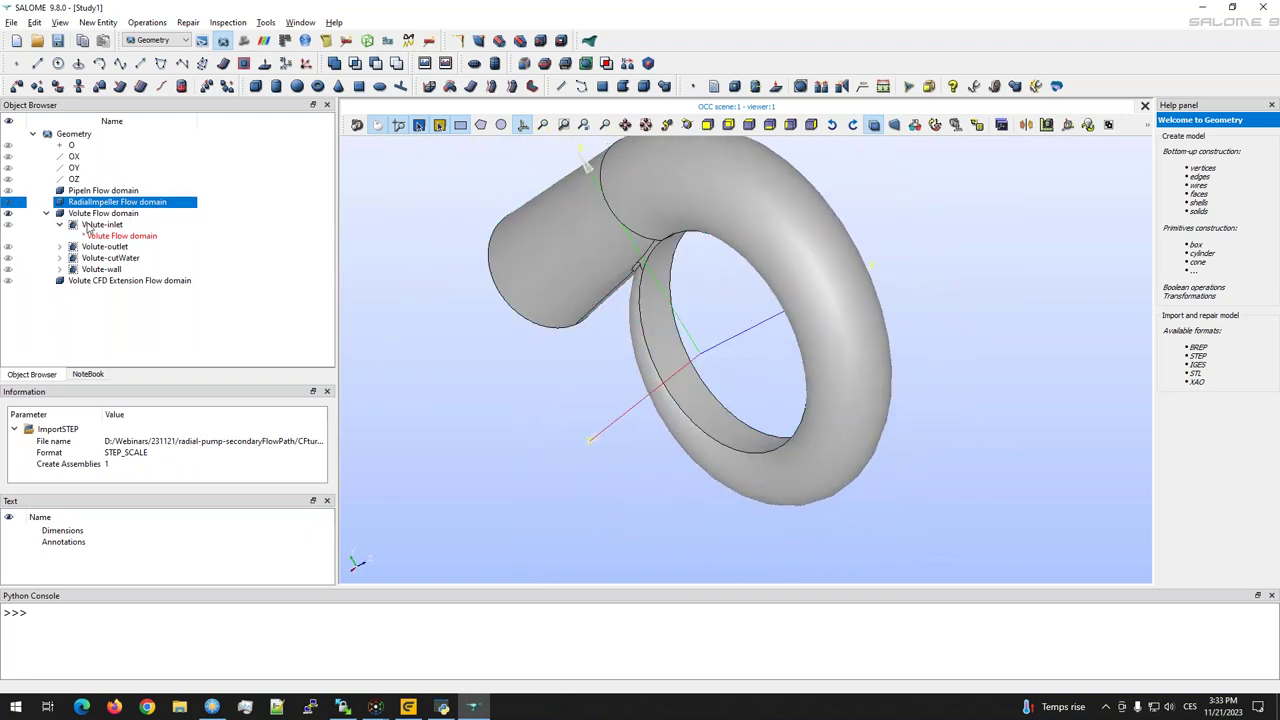
Step: Export the Volute-inlet face group as an ASCII STL file named Volute-inlet in the CFturbo STP folder
left_click(90, 225)
left_click(11, 22)
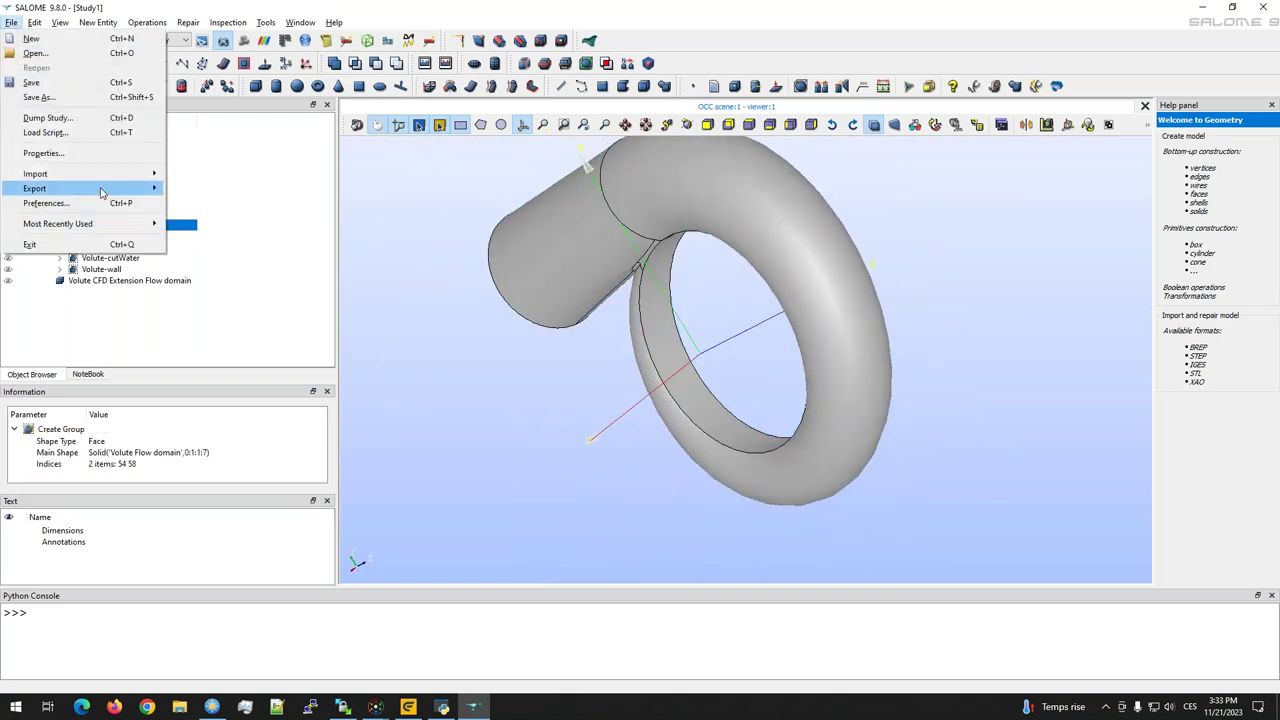
mouse_move(101, 190)
left_click(228, 234)
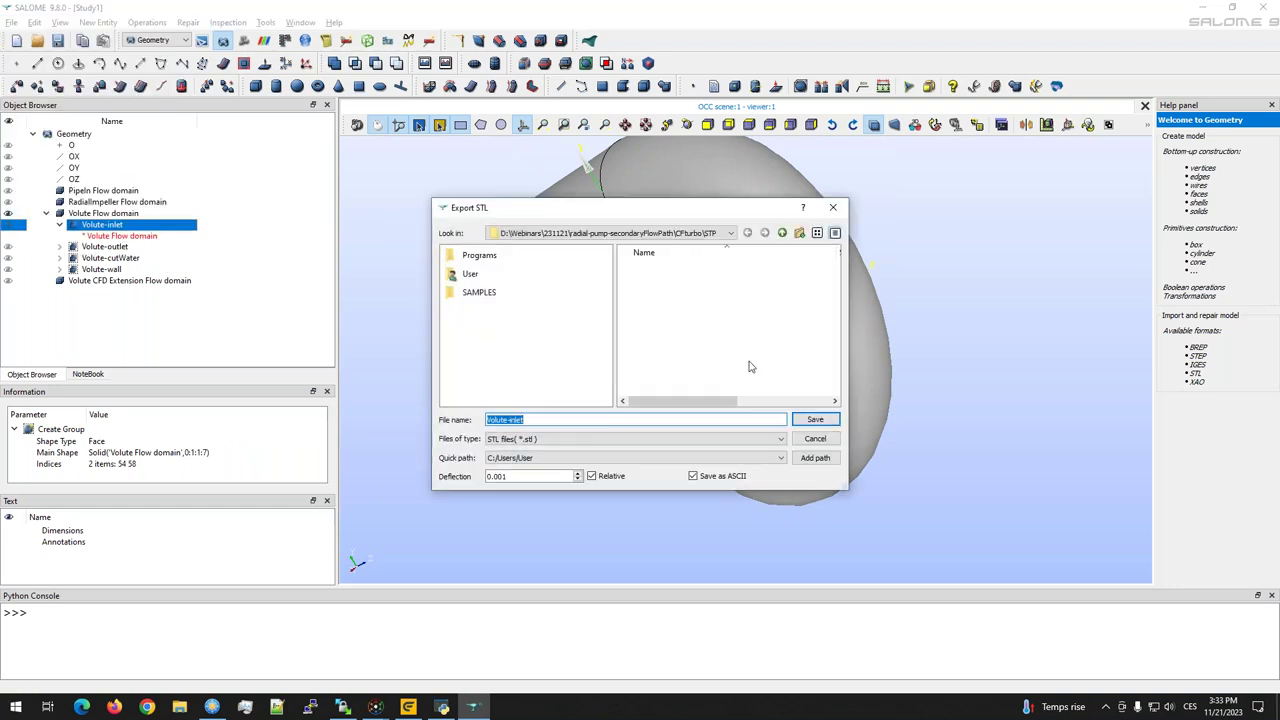
left_click(805, 420)
Step: Export the Volute-outlet face group as an STL file named Volute-outlet in the same folder
left_click(101, 248)
left_click(11, 22)
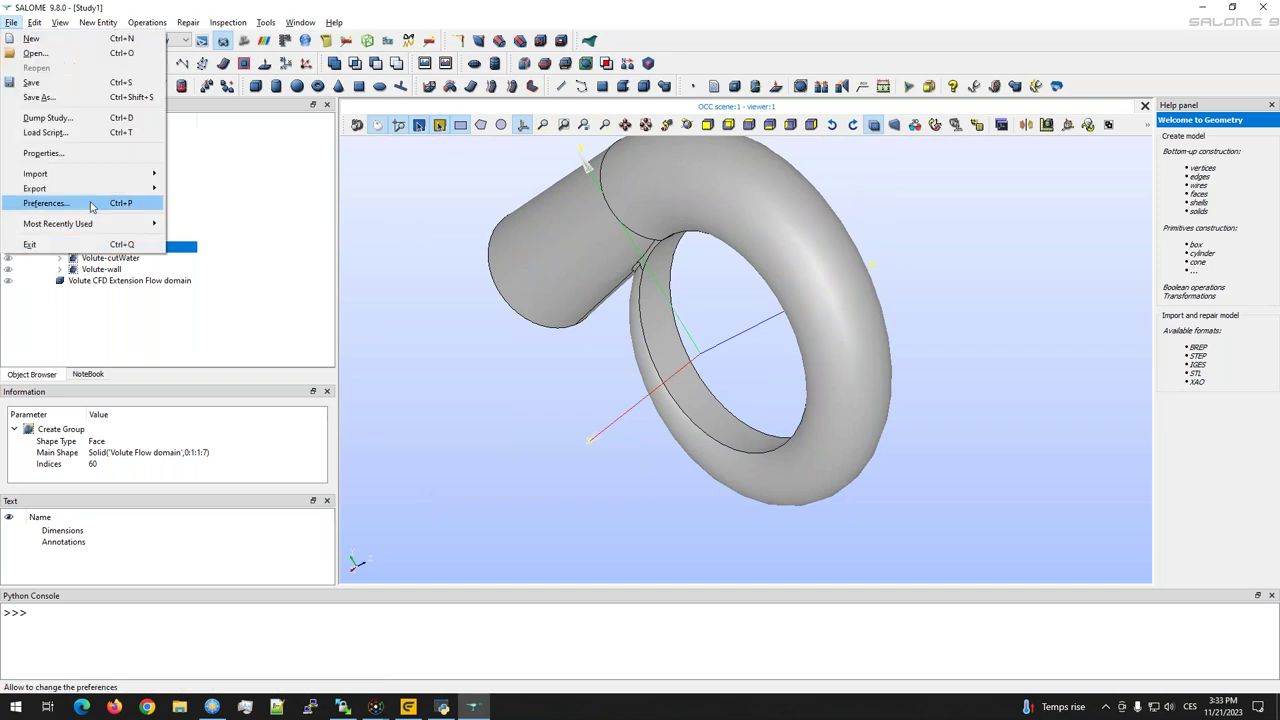
mouse_move(100, 188)
left_click(192, 204)
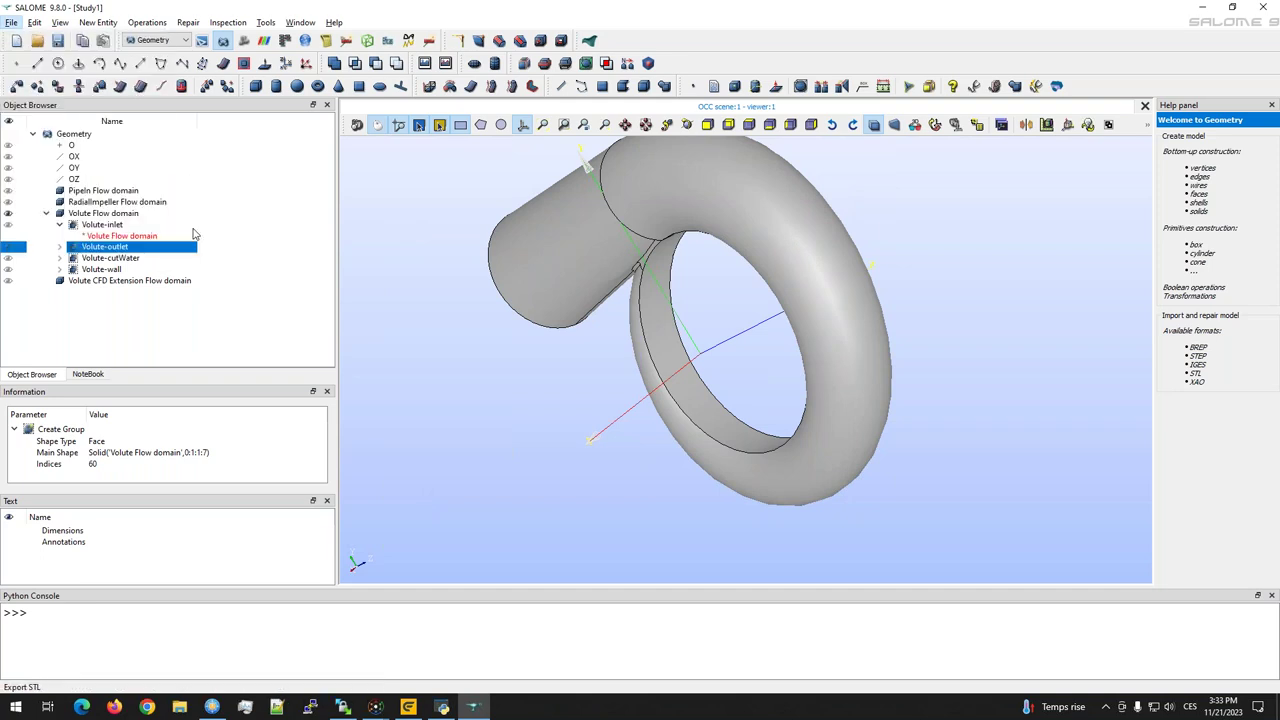
left_click(812, 420)
Step: Export the Volute-cutWater face group as an STL file named Volute-cutWater in the STP folder
left_click(110, 258)
left_click(11, 22)
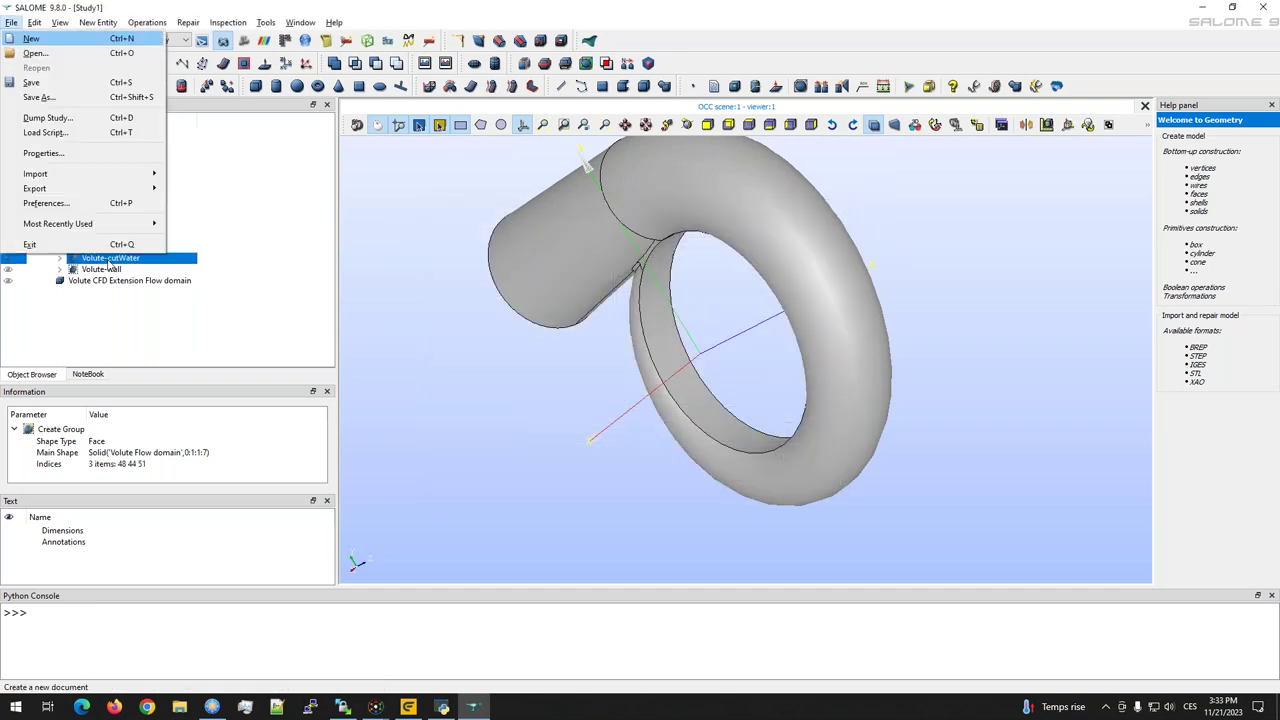
mouse_move(100, 188)
left_click(202, 238)
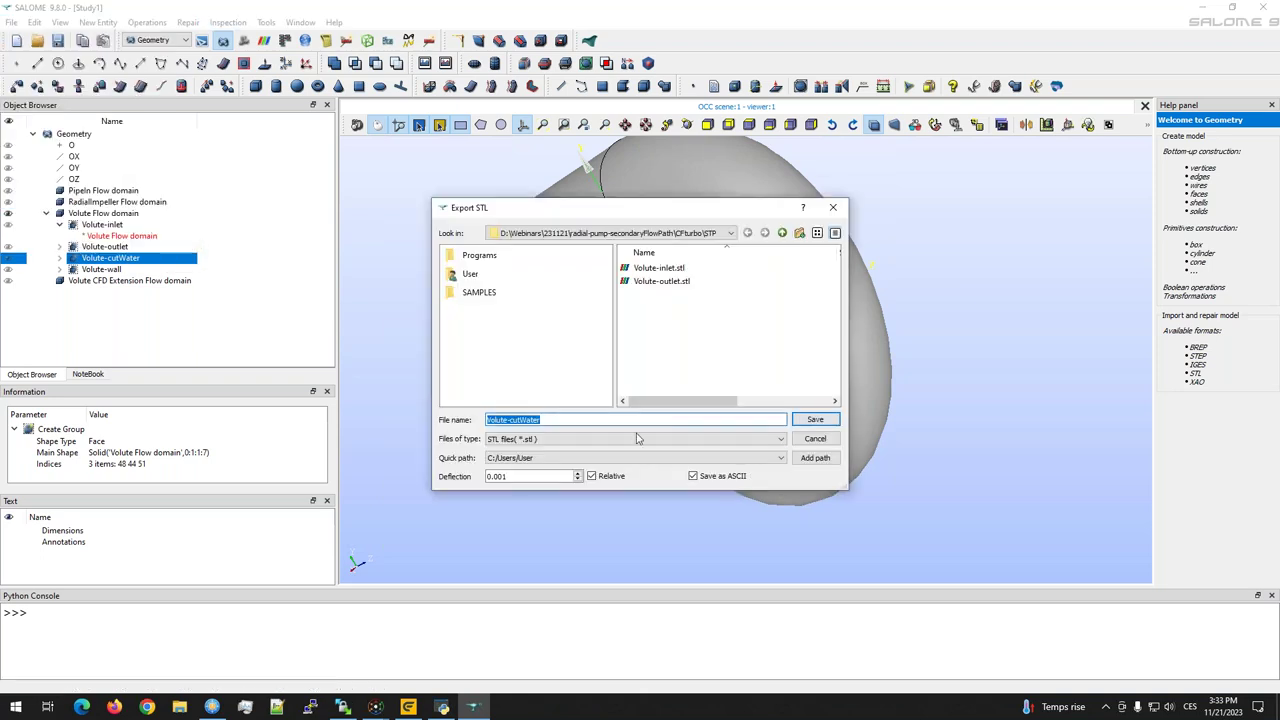
left_click(810, 420)
Step: Export the Volute-wall face group as an STL file named Volute-wall in the STP folder
left_click(95, 269)
left_click(11, 22)
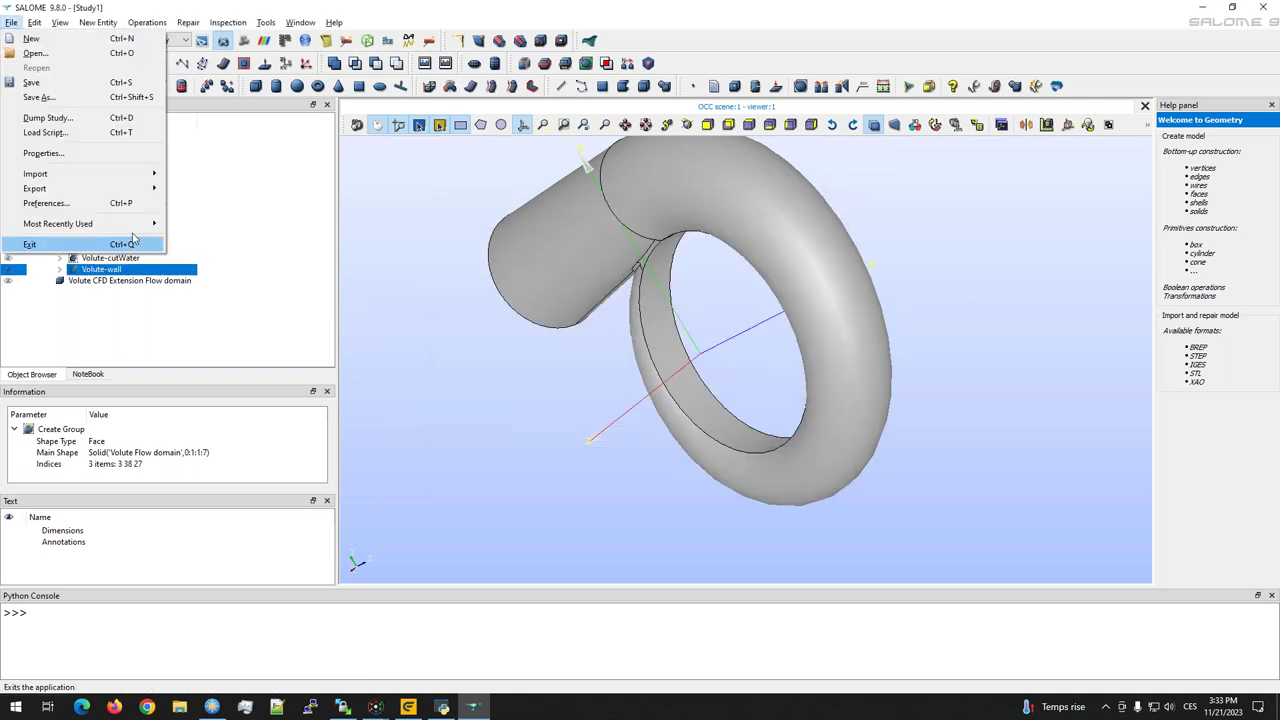
mouse_move(100, 188)
left_click(186, 238)
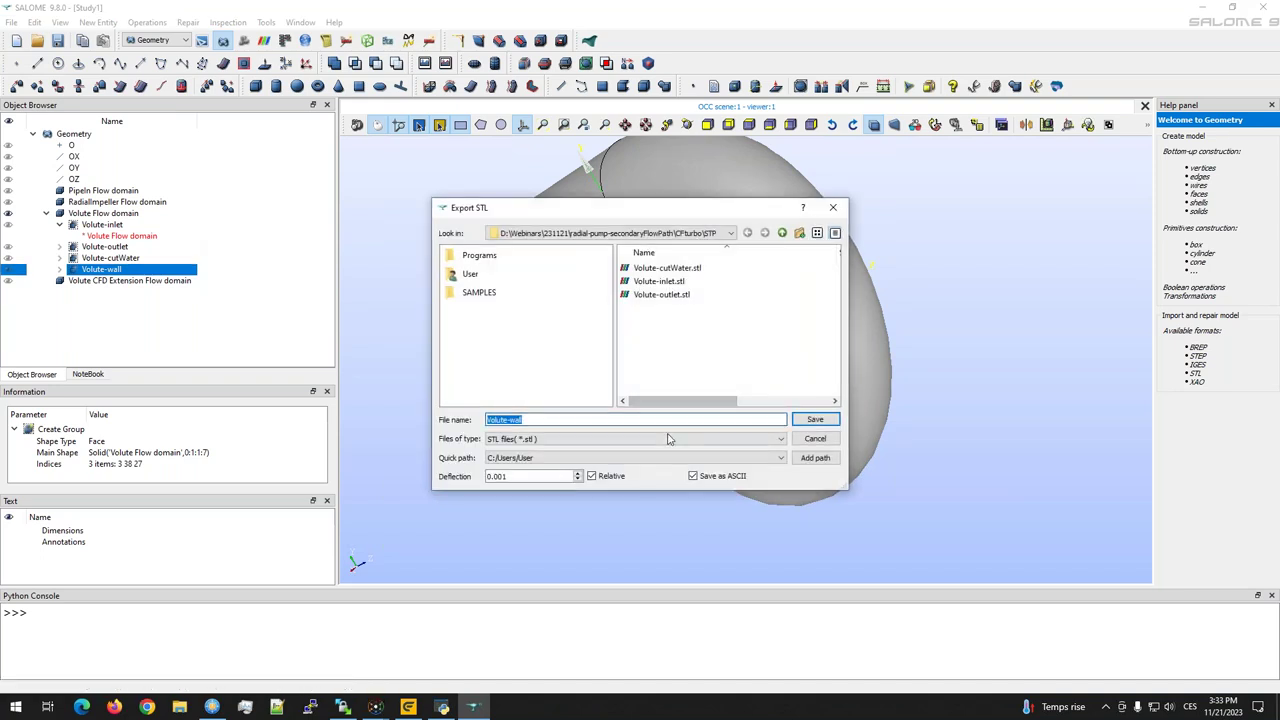
left_click(815, 418)
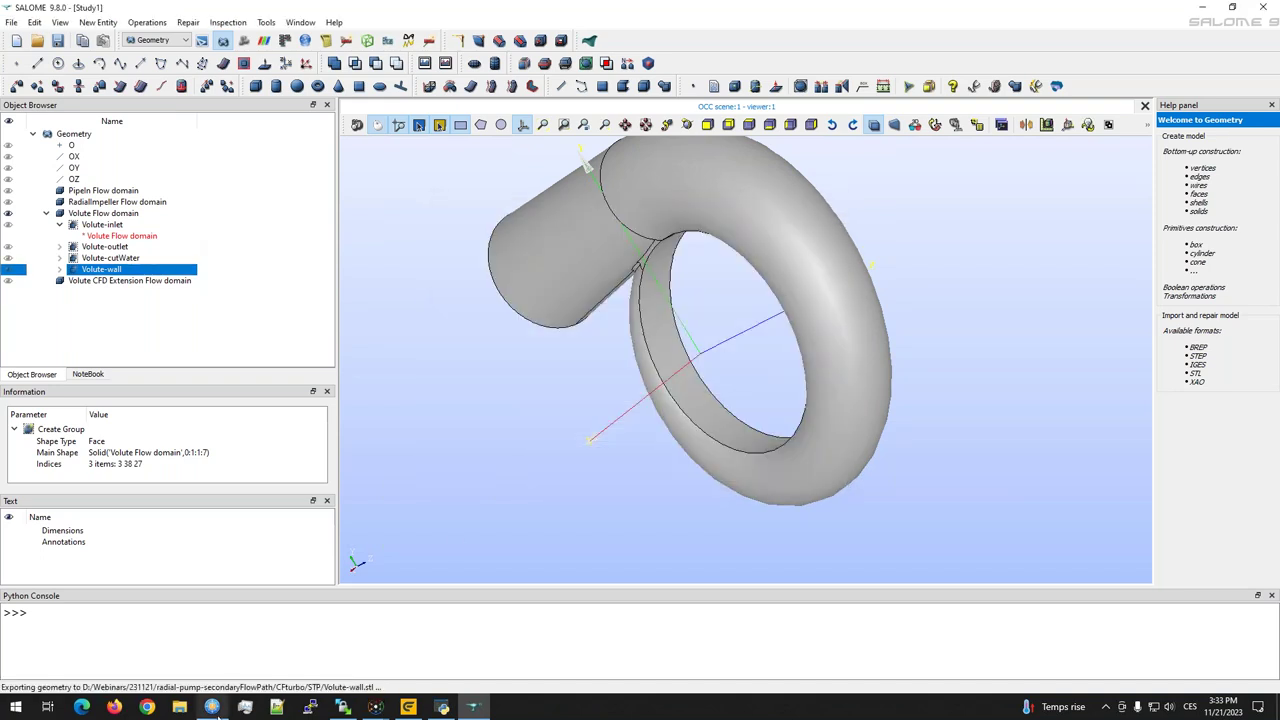
Step: Switch to FreeCommander, go up to the CFturbo folder, enter its STP subfolder and open Volute-cutWater.stl
left_click(212, 707)
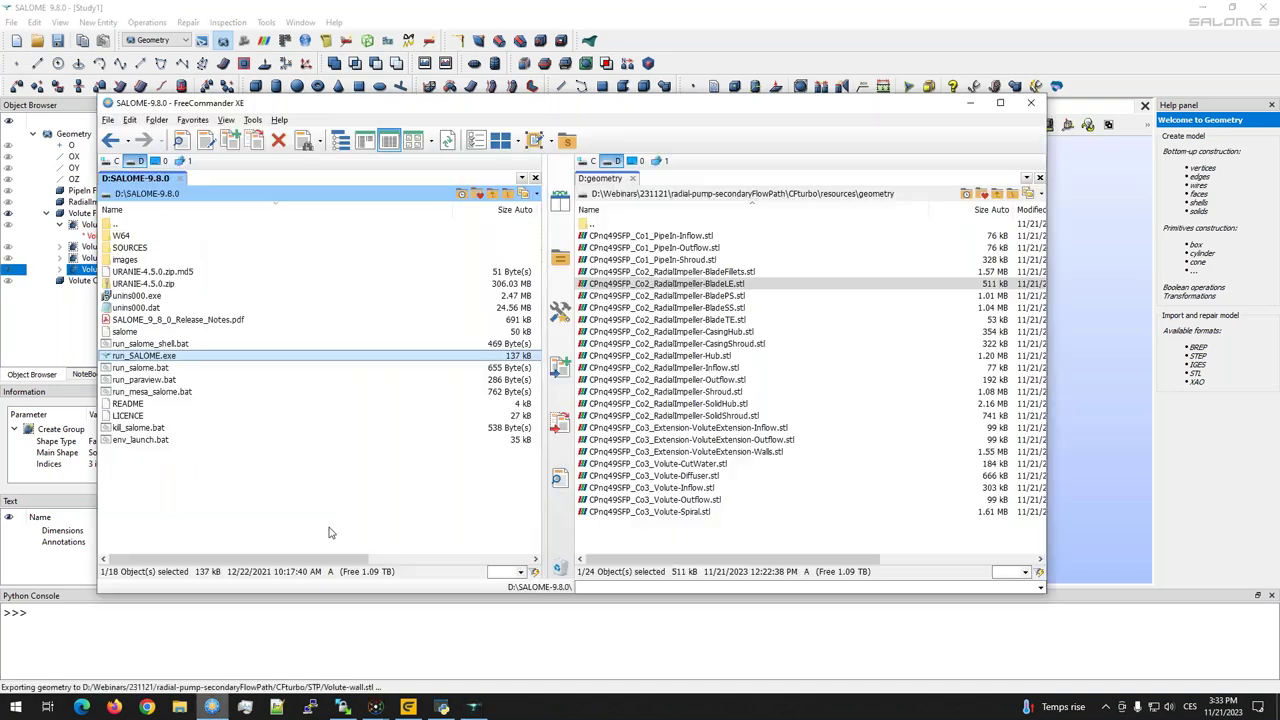
double_click(592, 223)
double_click(592, 223)
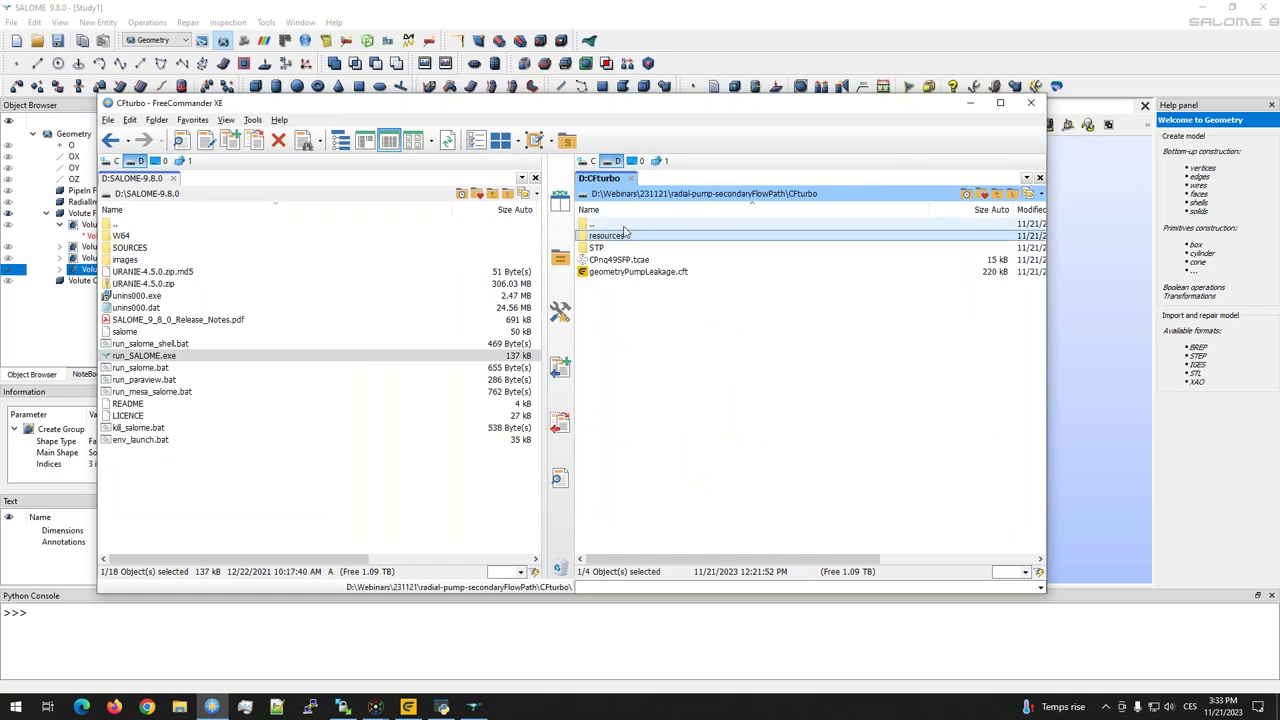
double_click(598, 247)
left_click(645, 297)
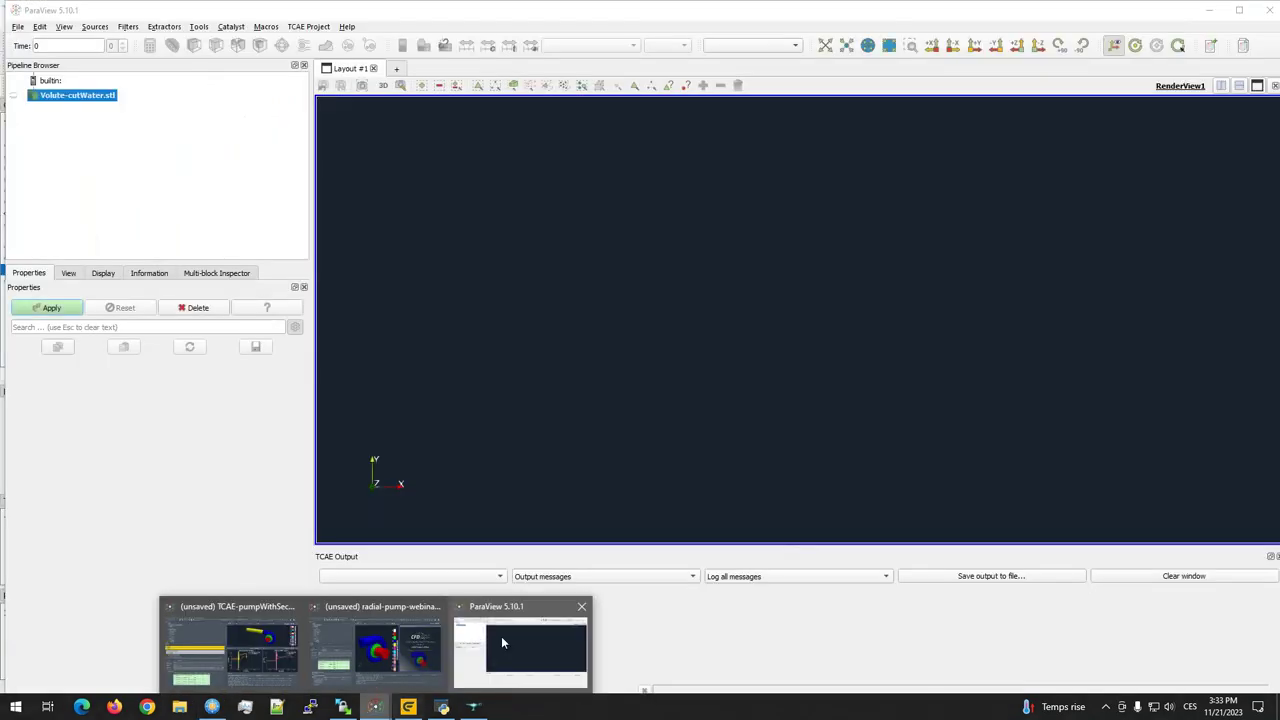
Step: Switch to the ParaView window, maximize it and display the loaded Volute-cutWater.stl surface
left_click(501, 636)
double_click(163, 5)
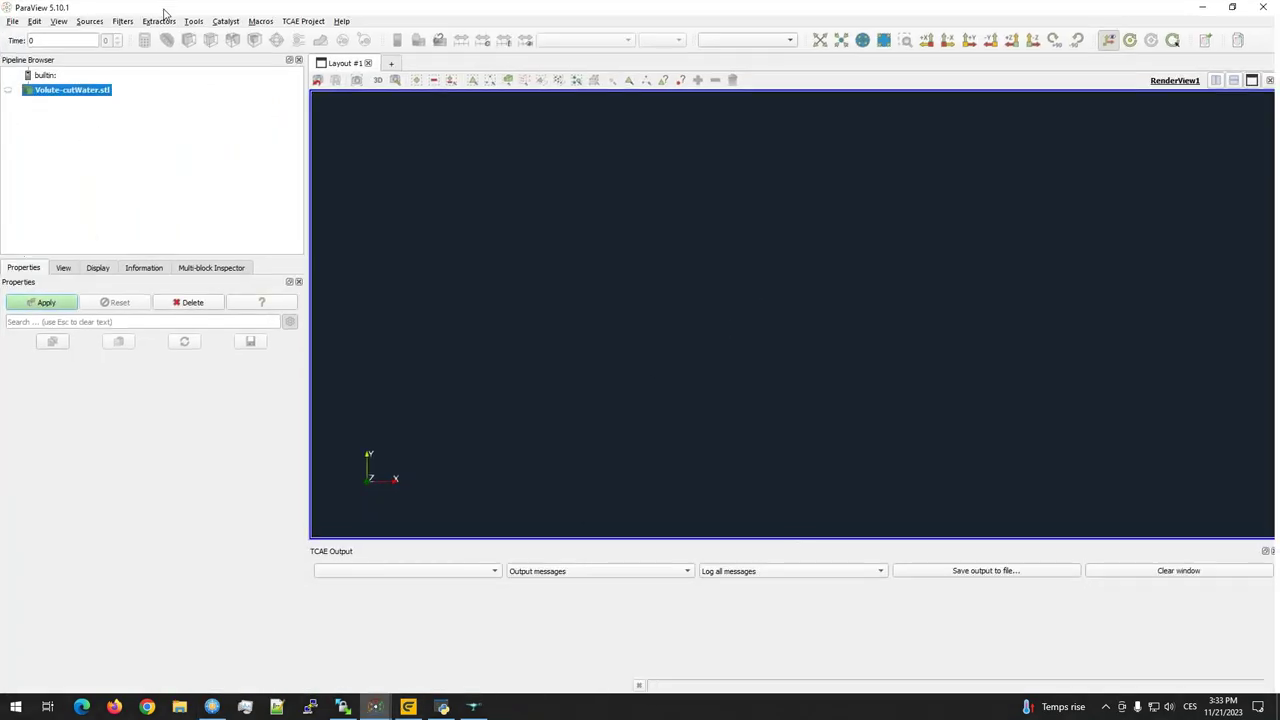
key("ctrl+Return")
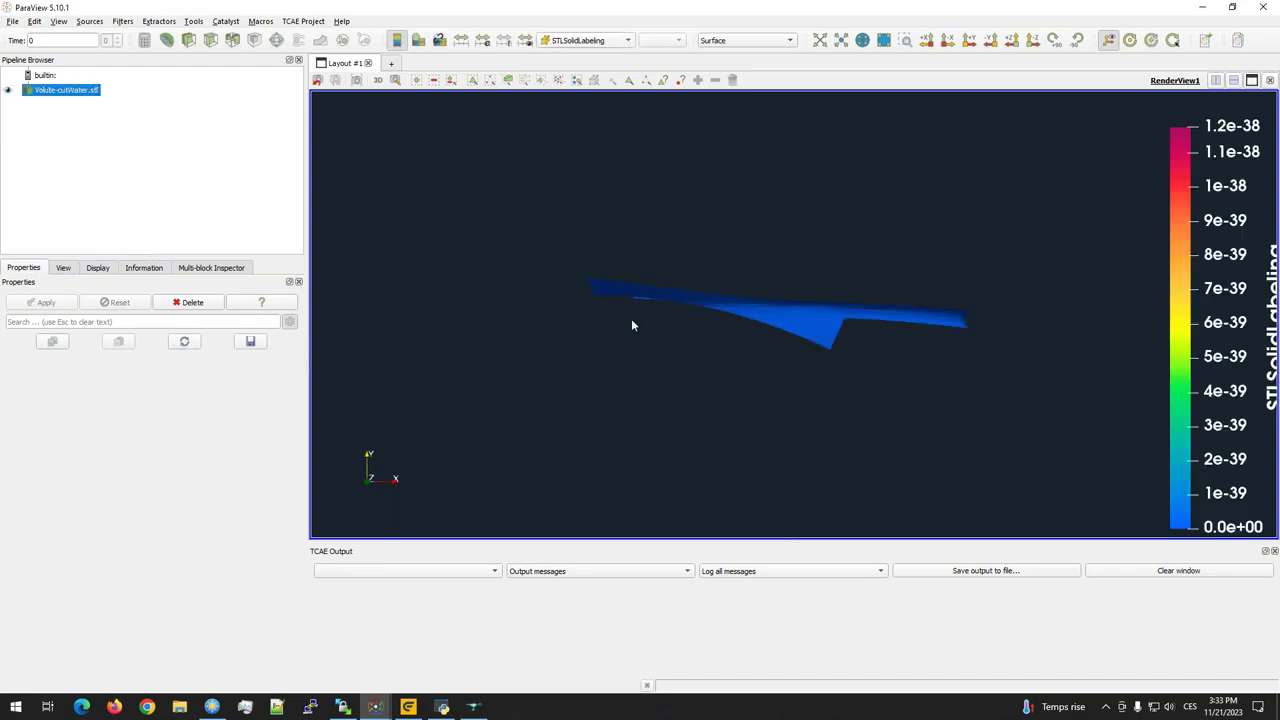
left_click_drag(631, 318, 303, 207)
Step: Load Volute-wall.stl and Volute-inlet.stl together from the STP folder into the current scene
left_click(12, 21)
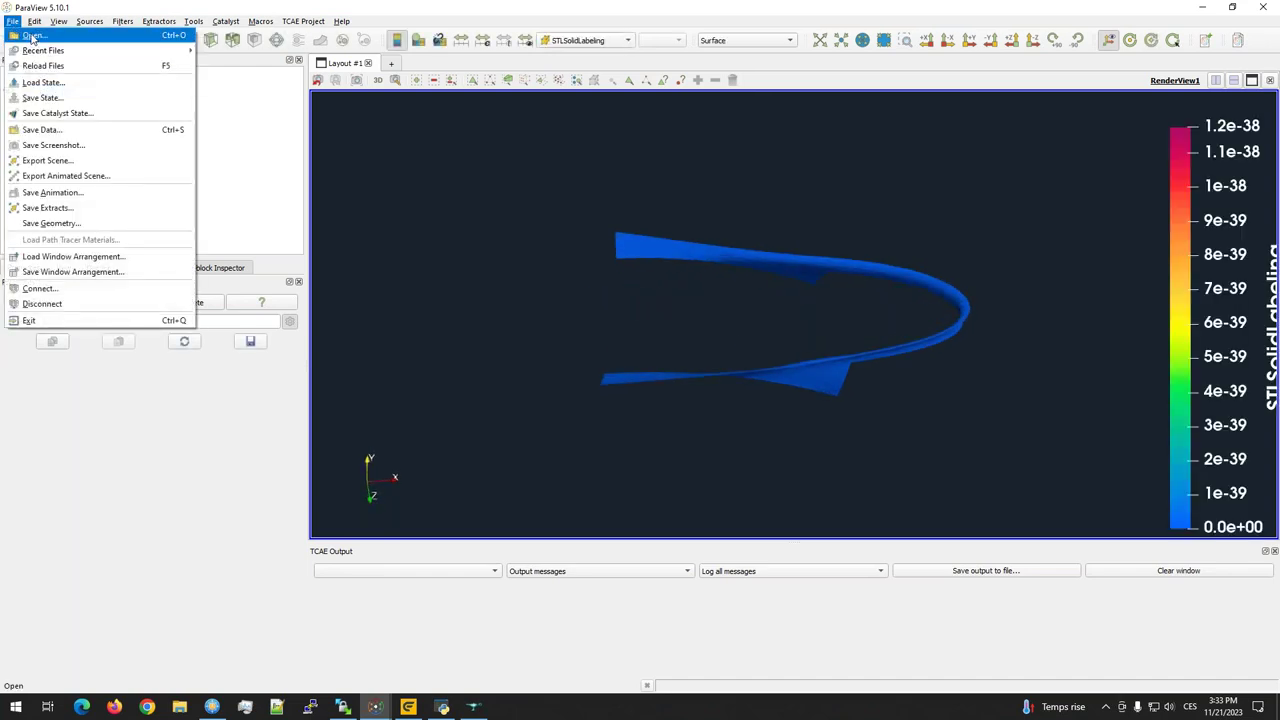
left_click(30, 32)
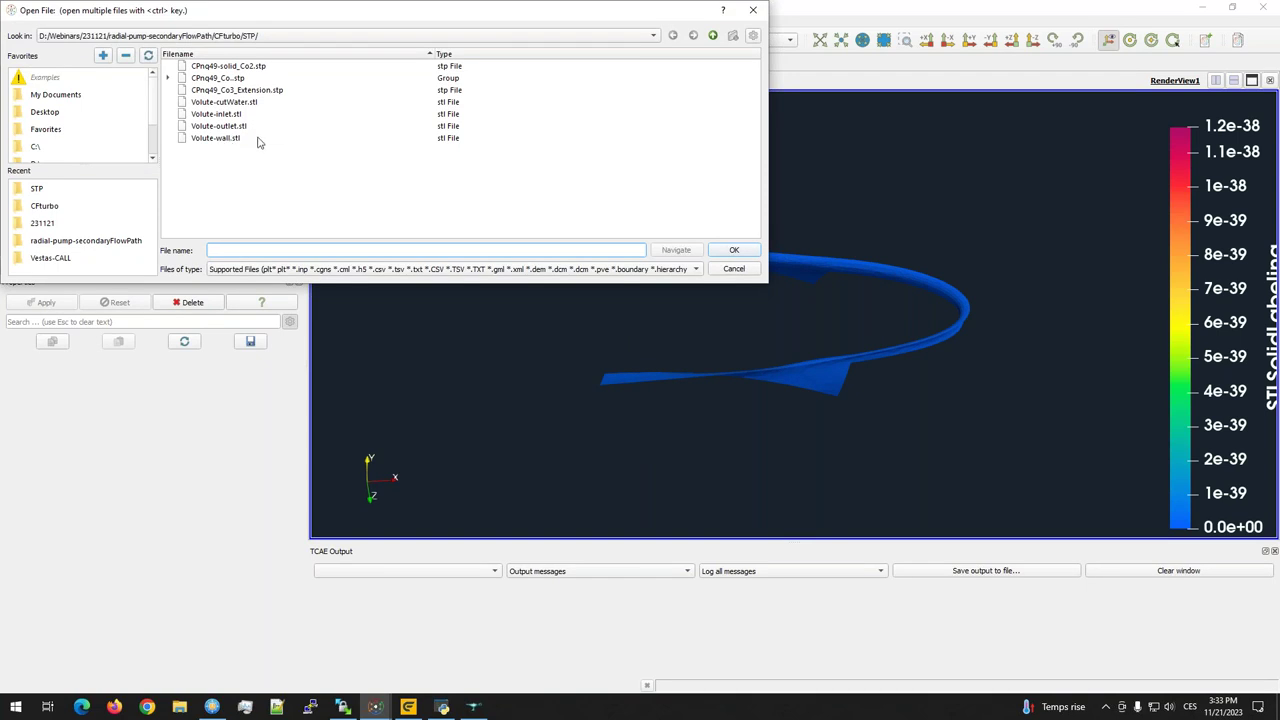
left_click(236, 138)
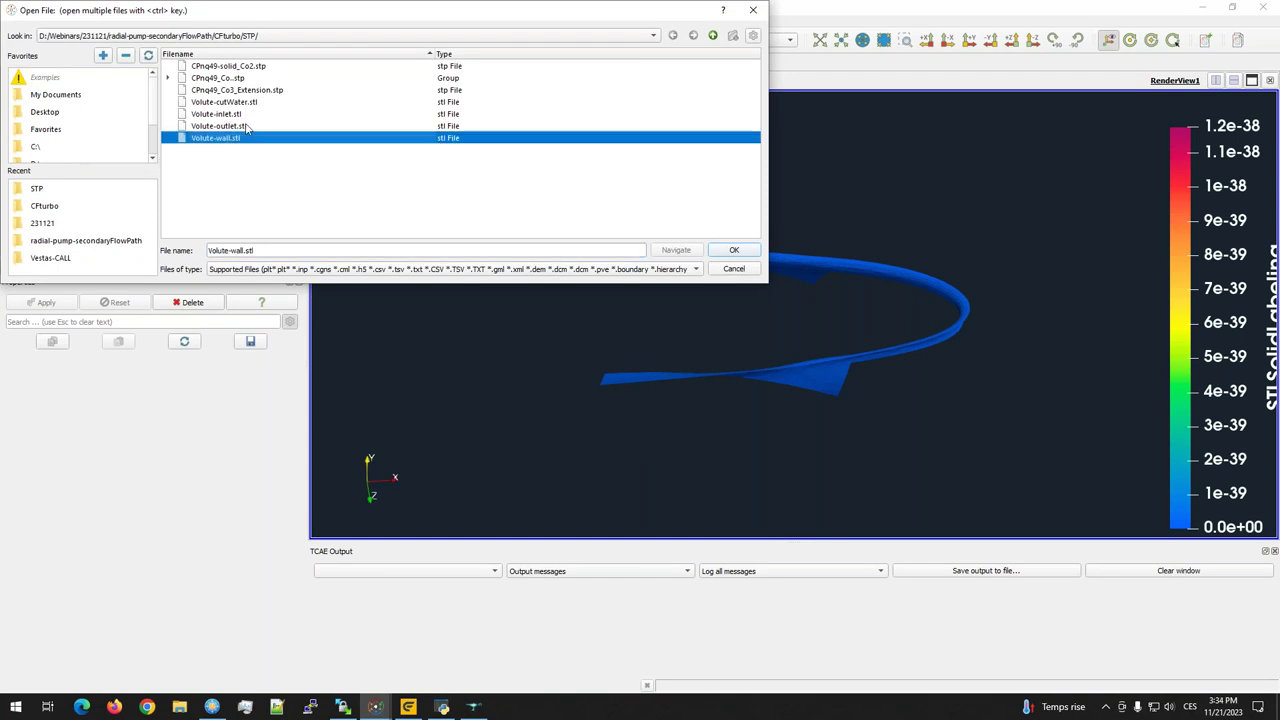
left_click(231, 116, "ctrl")
left_click(733, 250)
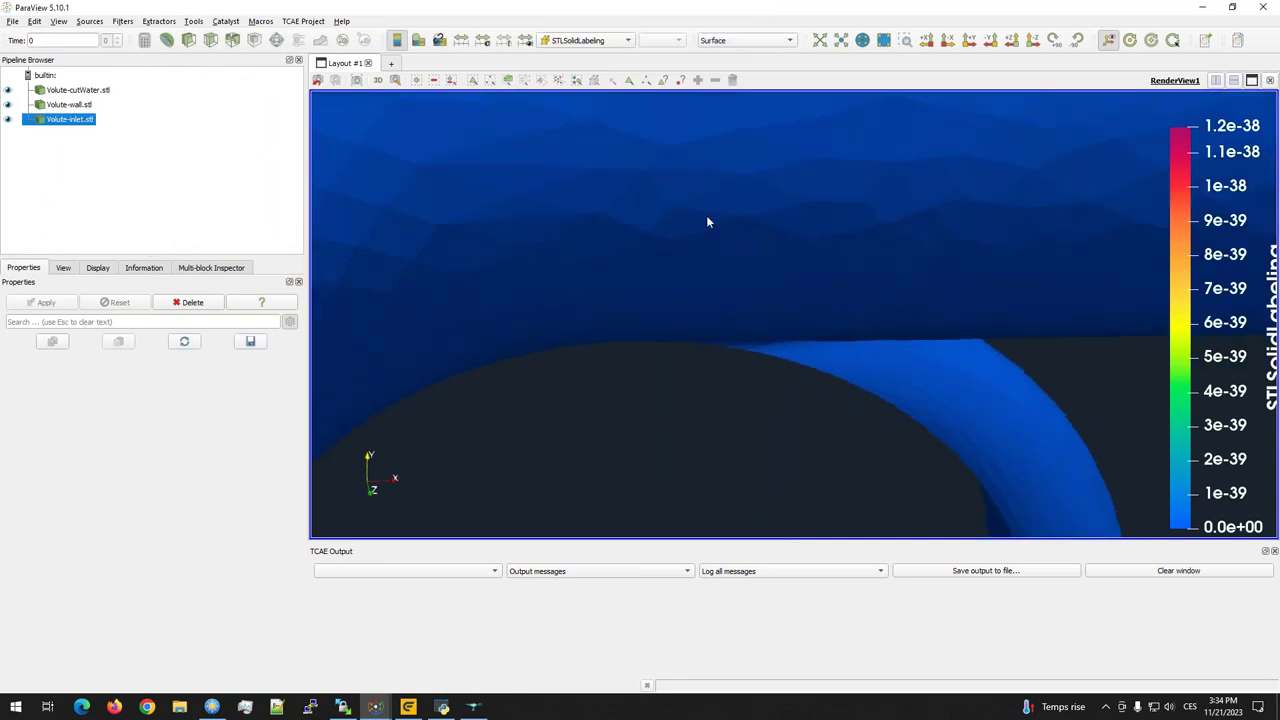
left_click_drag(741, 294, 600, 200)
Step: Set the representation of Volute-inlet.stl and Volute-wall.stl to Surface With Edges
left_click(745, 40)
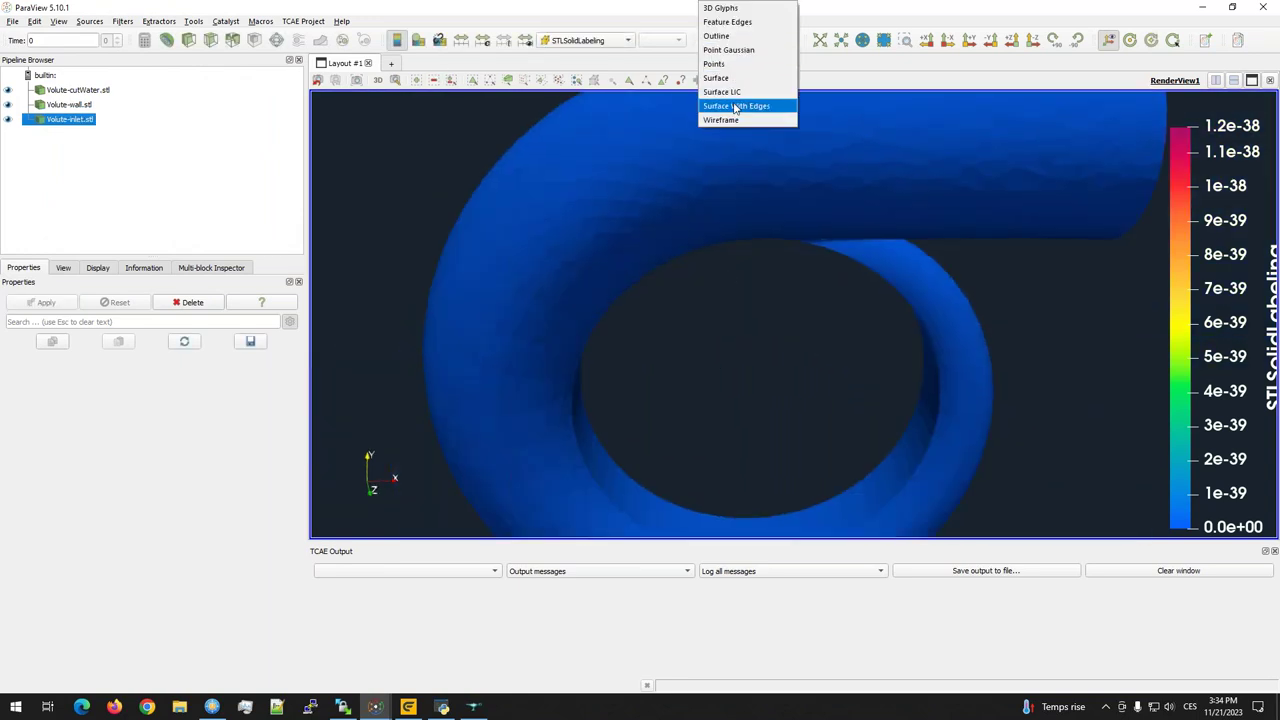
left_click(736, 104)
left_click_drag(715, 268, 698, 311)
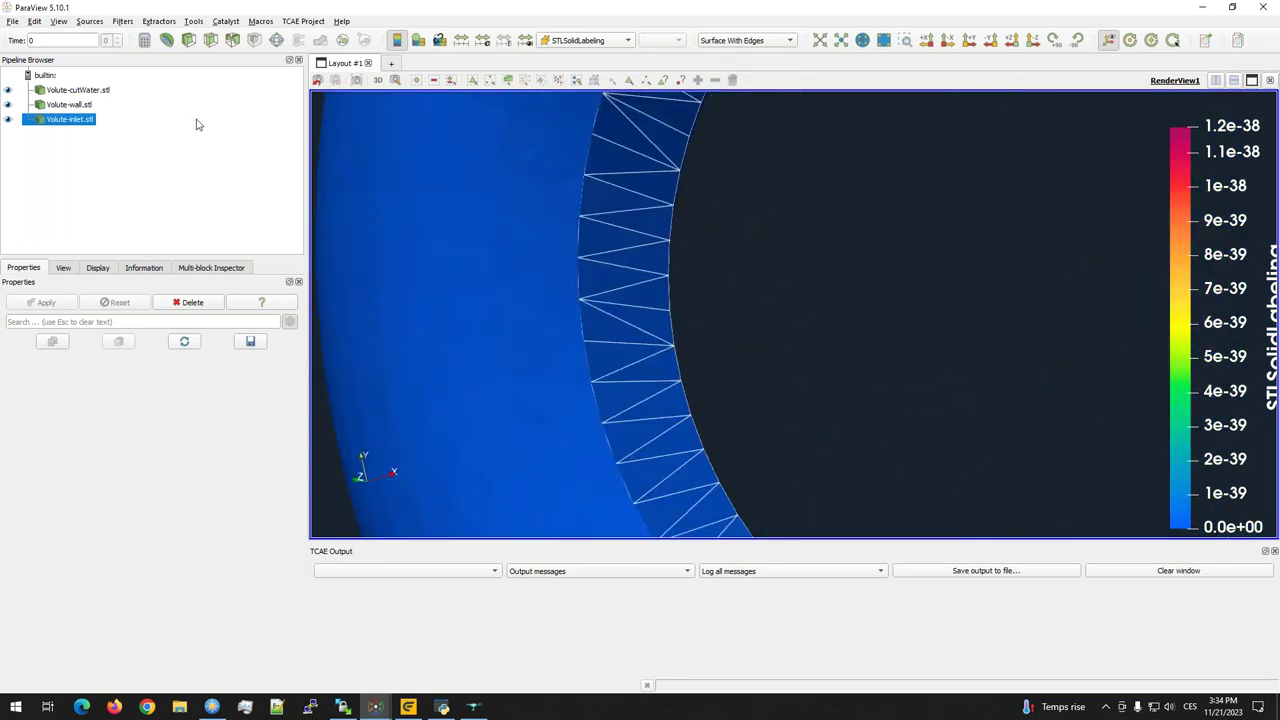
left_click(69, 104)
left_click(745, 40)
left_click(736, 104)
Step: Examine up close how the triangle edges of the volute wall and inlet surfaces meet along their shared boundary
left_click_drag(760, 238, 624, 292)
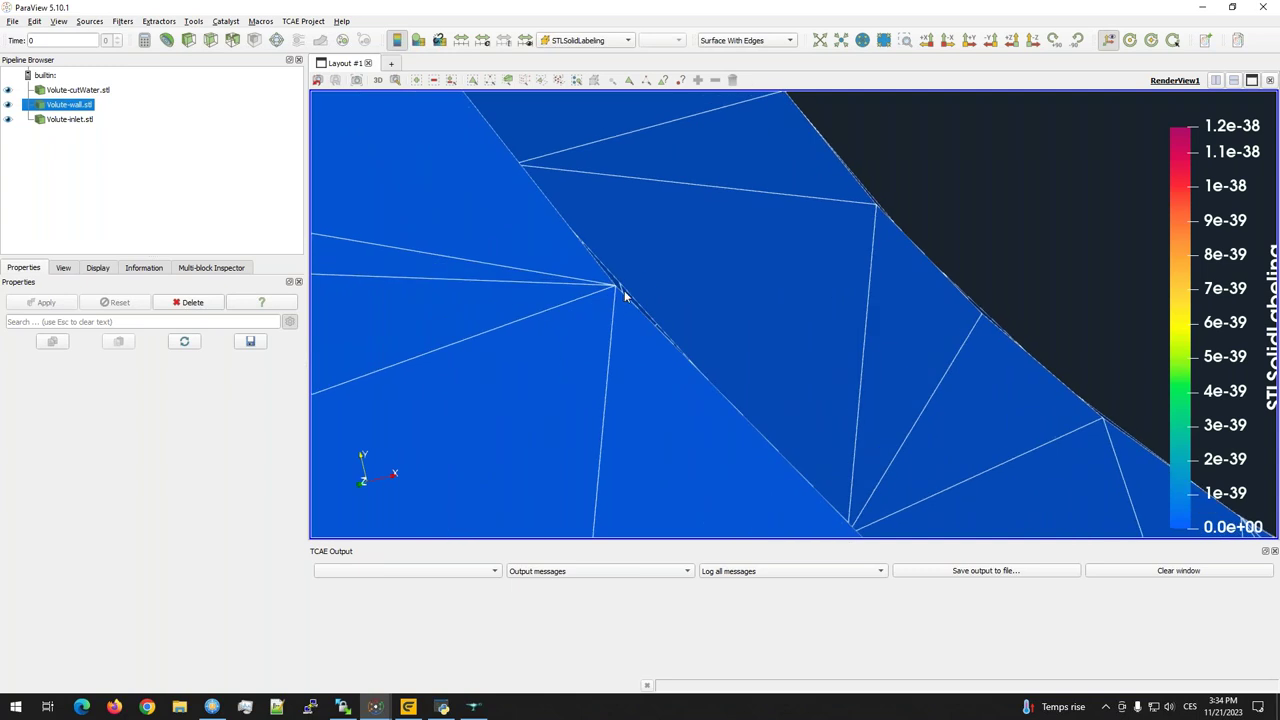
mouse_move(620, 312)
left_mouse_down()
mouse_move(623, 292)
mouse_move(631, 301)
left_mouse_up()
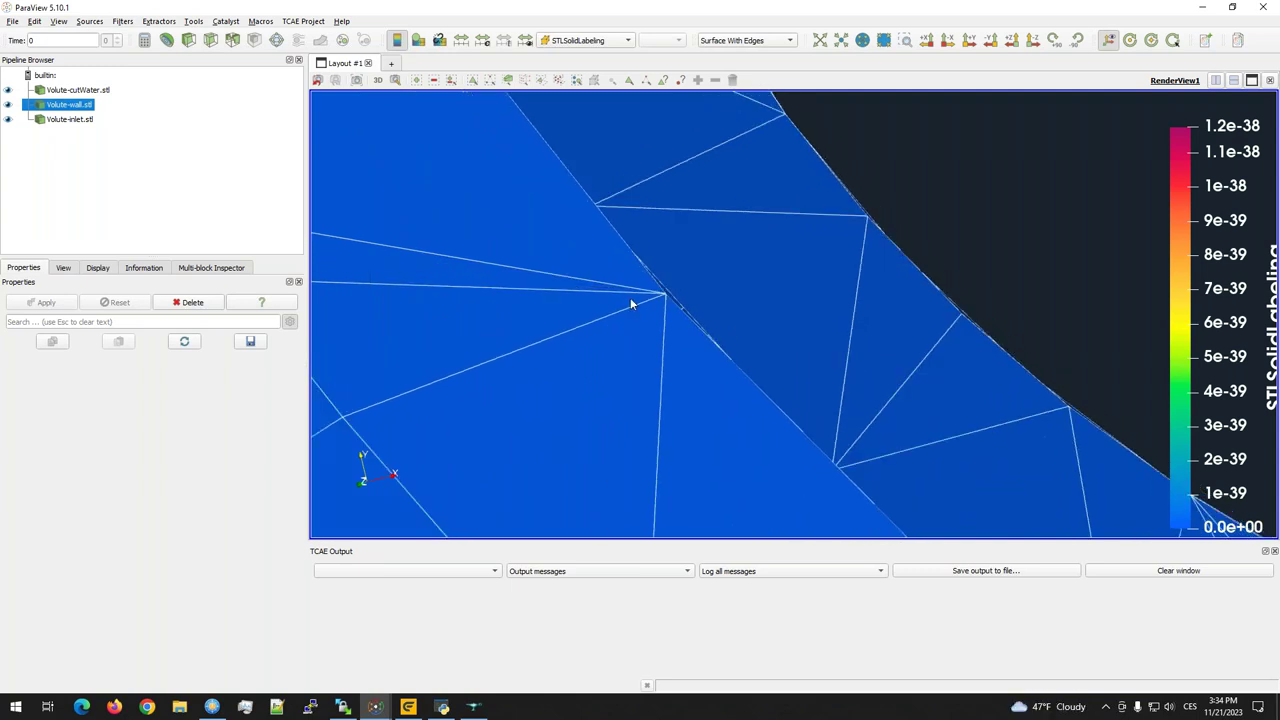
left_click_drag(675, 301, 606, 269)
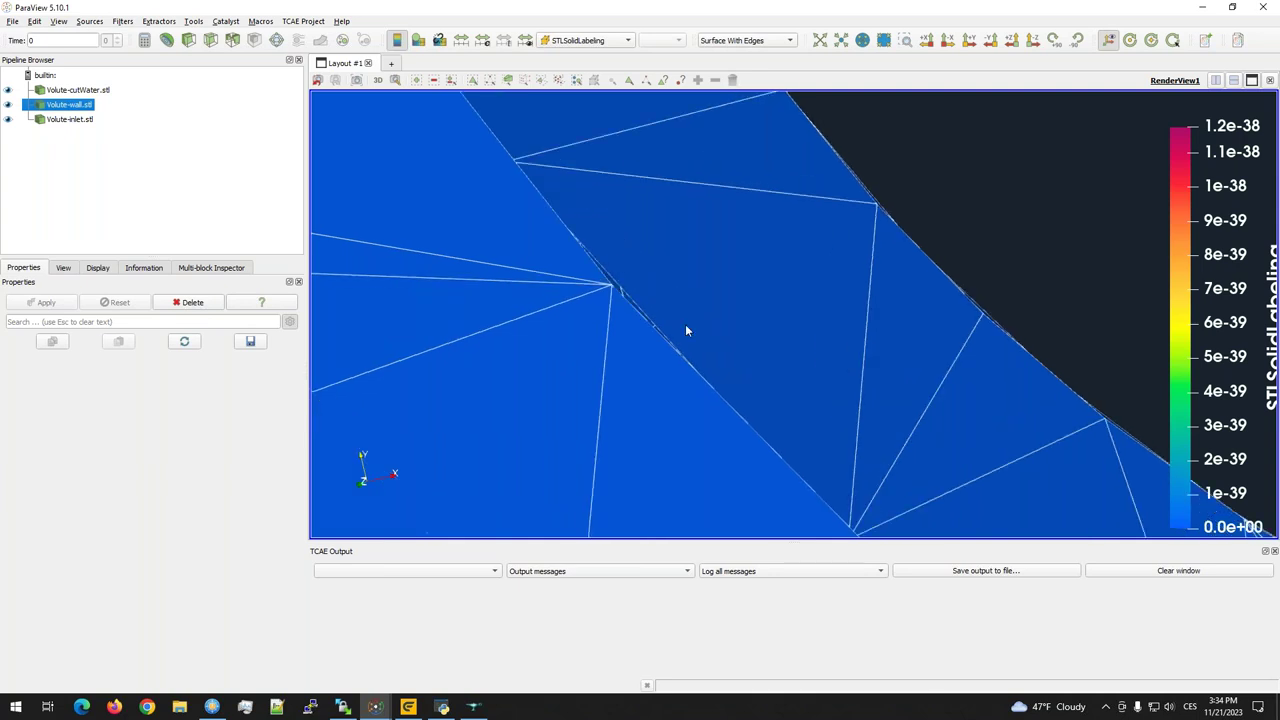
right_click_drag(622, 316, 705, 248)
left_click_drag(705, 248, 706, 336)
right_click_drag(704, 318, 714, 370)
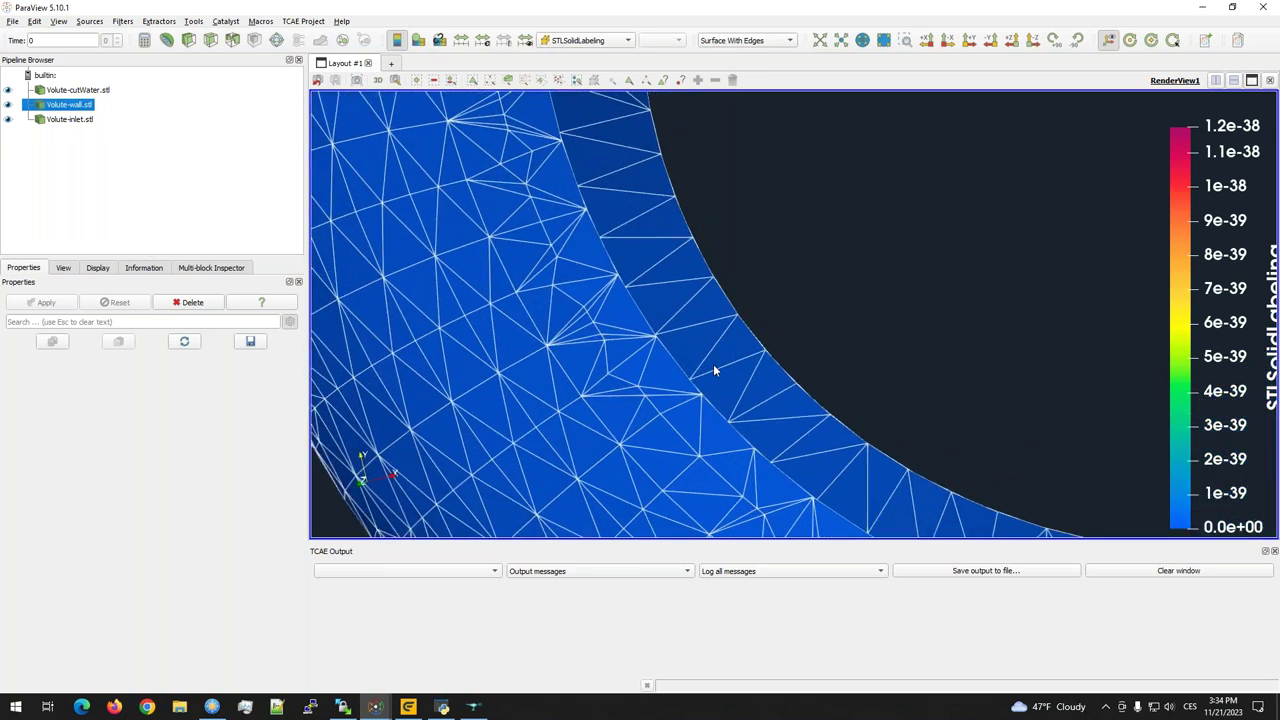
Step: Switch to SALOME and export the Volute-wall group to STL again, overwriting the existing Volute-wall.stl
key("alt+Tab")
key("alt+Tab")
key("alt+Tab")
key("alt+Tab")
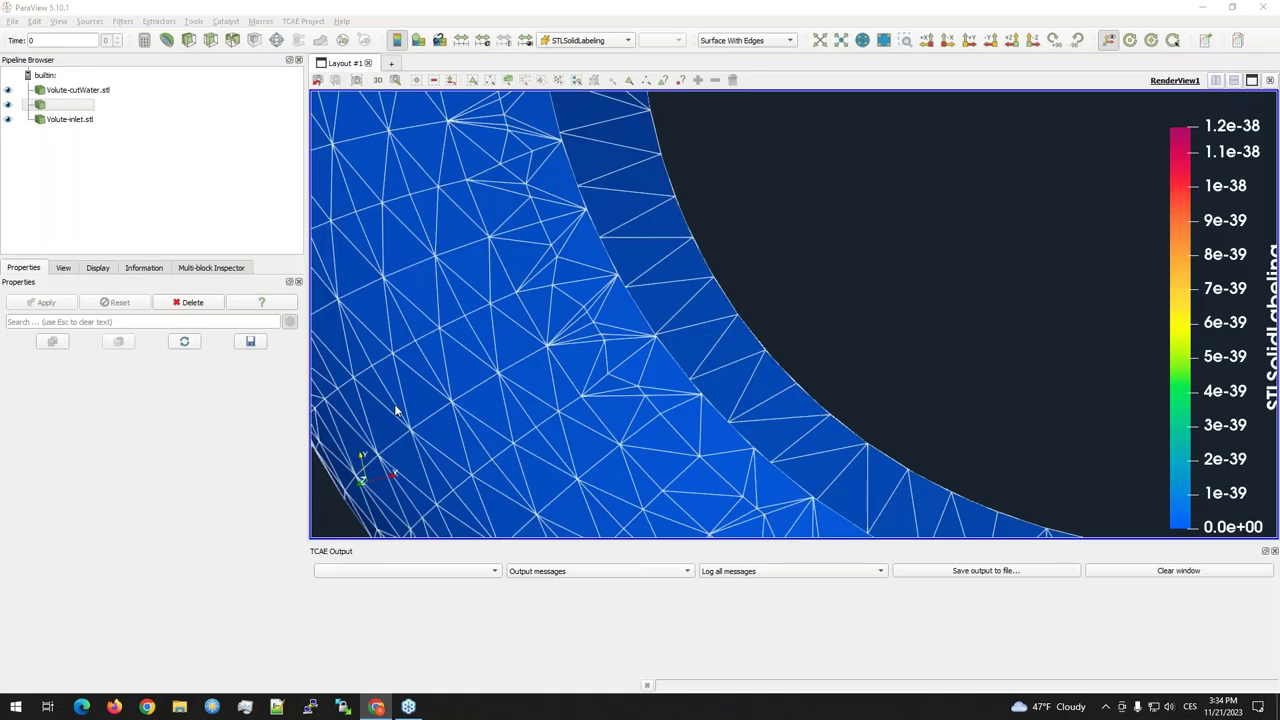
left_click(476, 707)
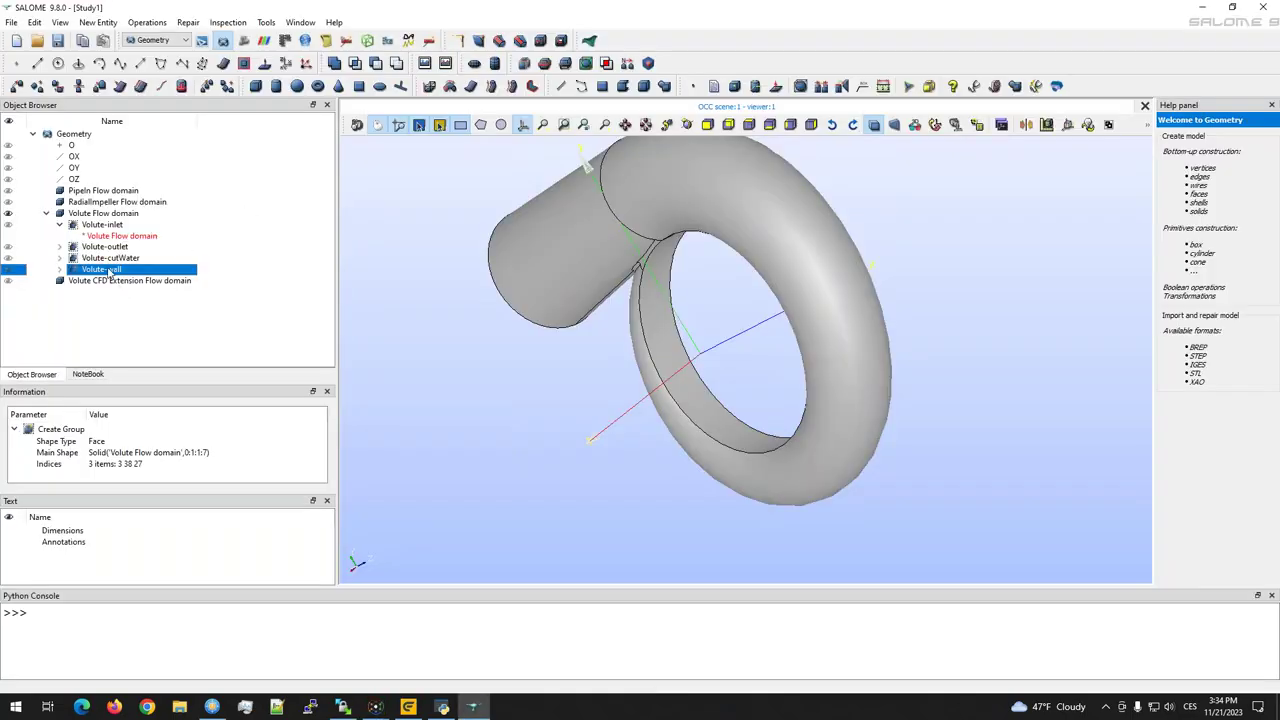
left_click(11, 22)
mouse_move(106, 190)
left_click(214, 233)
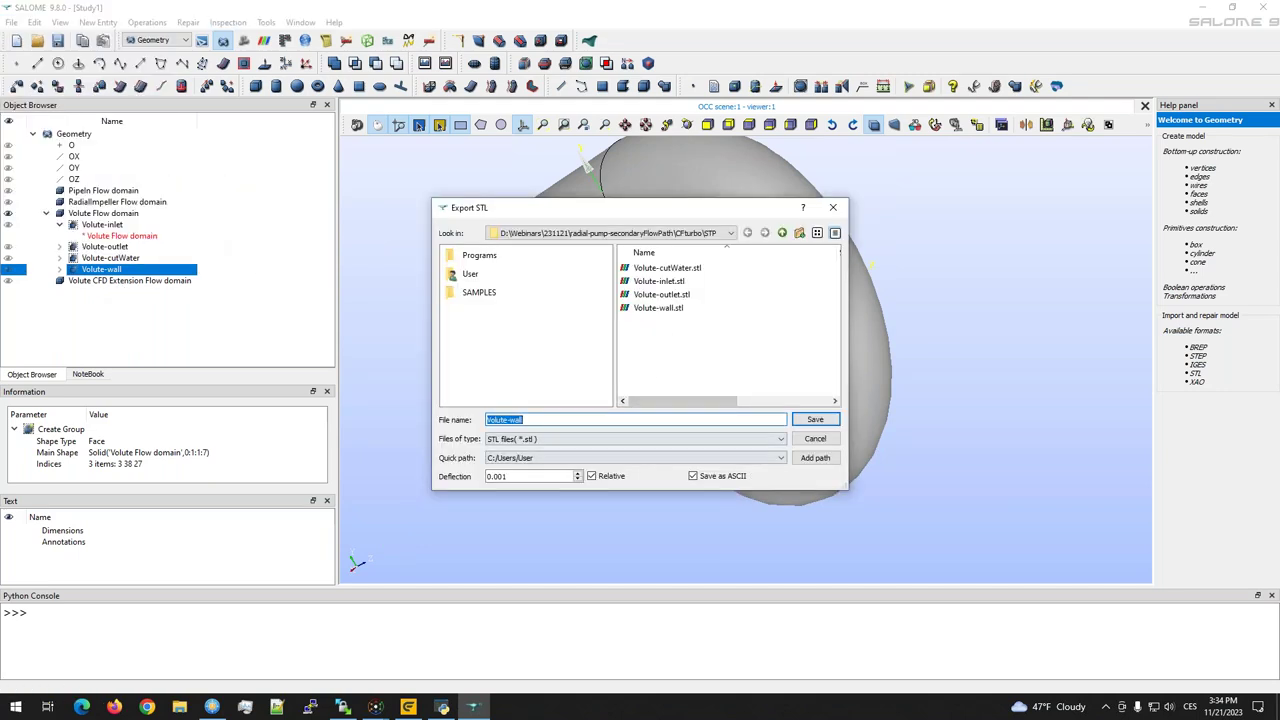
left_click(517, 476)
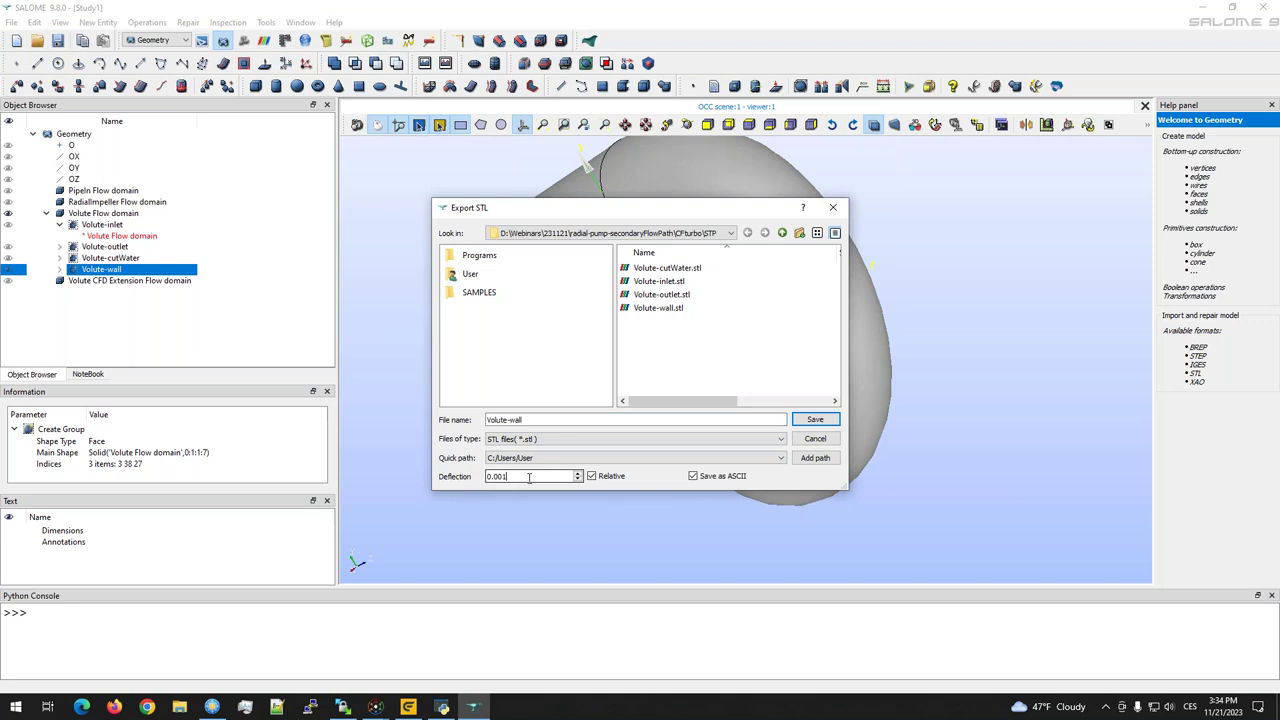
left_click(815, 419)
left_click(733, 377)
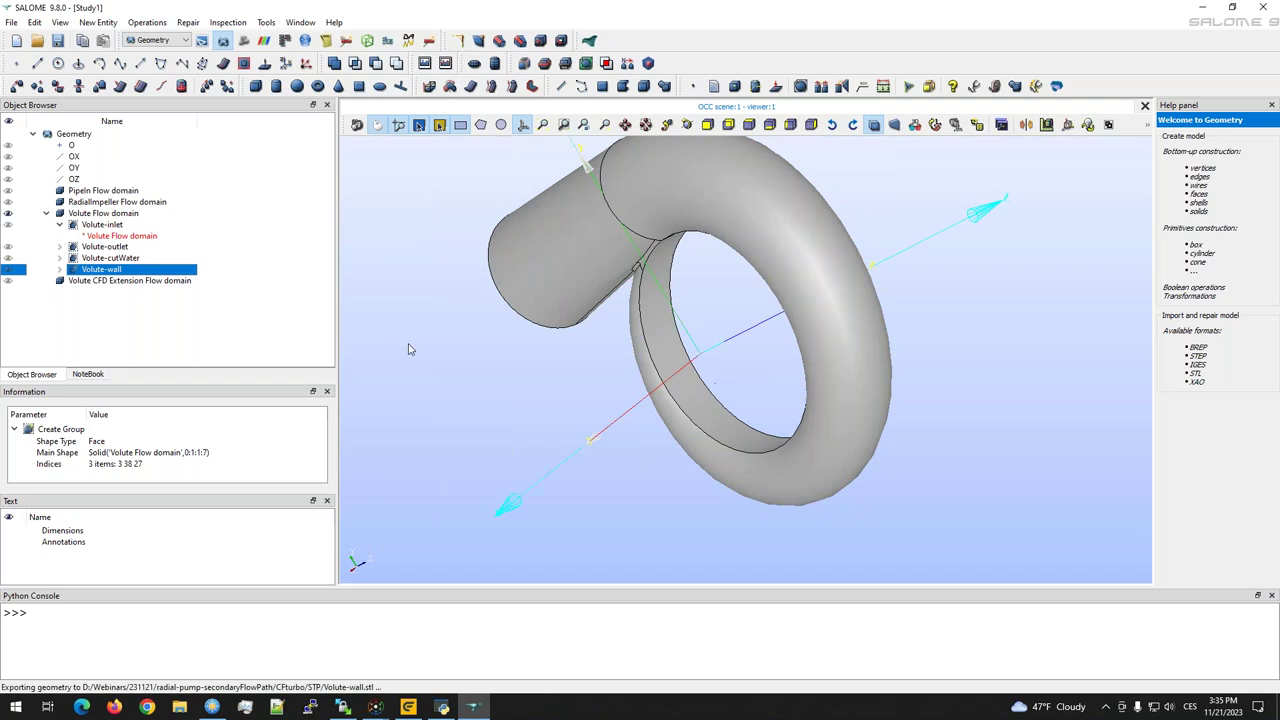
Step: Export the Volute-inlet group as an STL file with a deflection of 0.001, overwriting the existing Volute-inlet.stl
left_click(114, 248)
left_click(105, 225)
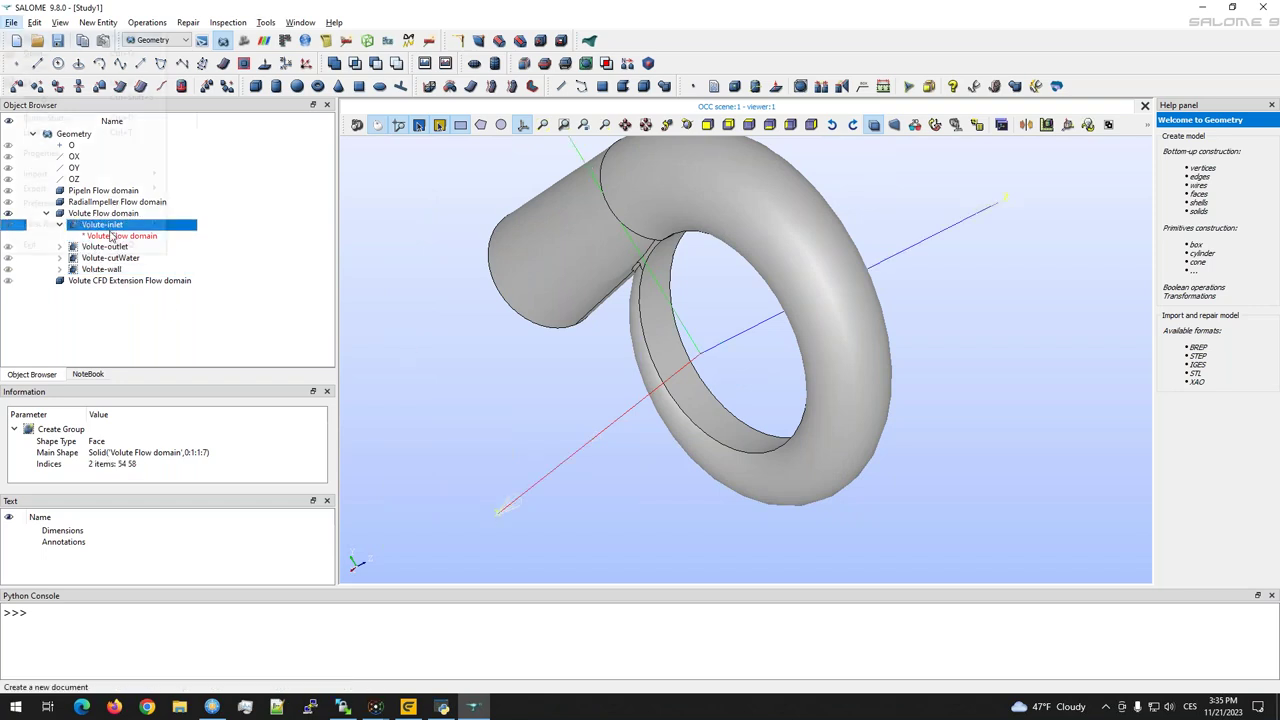
left_click(11, 22)
mouse_move(103, 190)
left_click(230, 234)
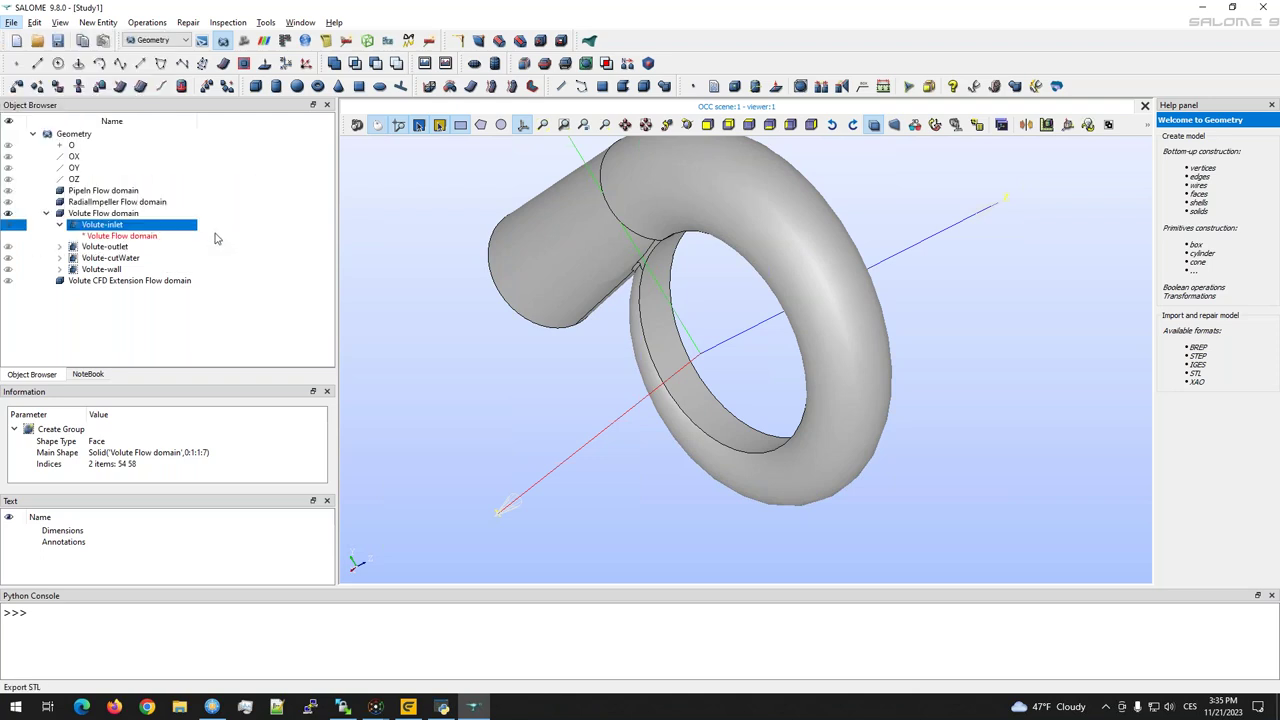
left_click(550, 438)
left_click(540, 449)
left_click(511, 476)
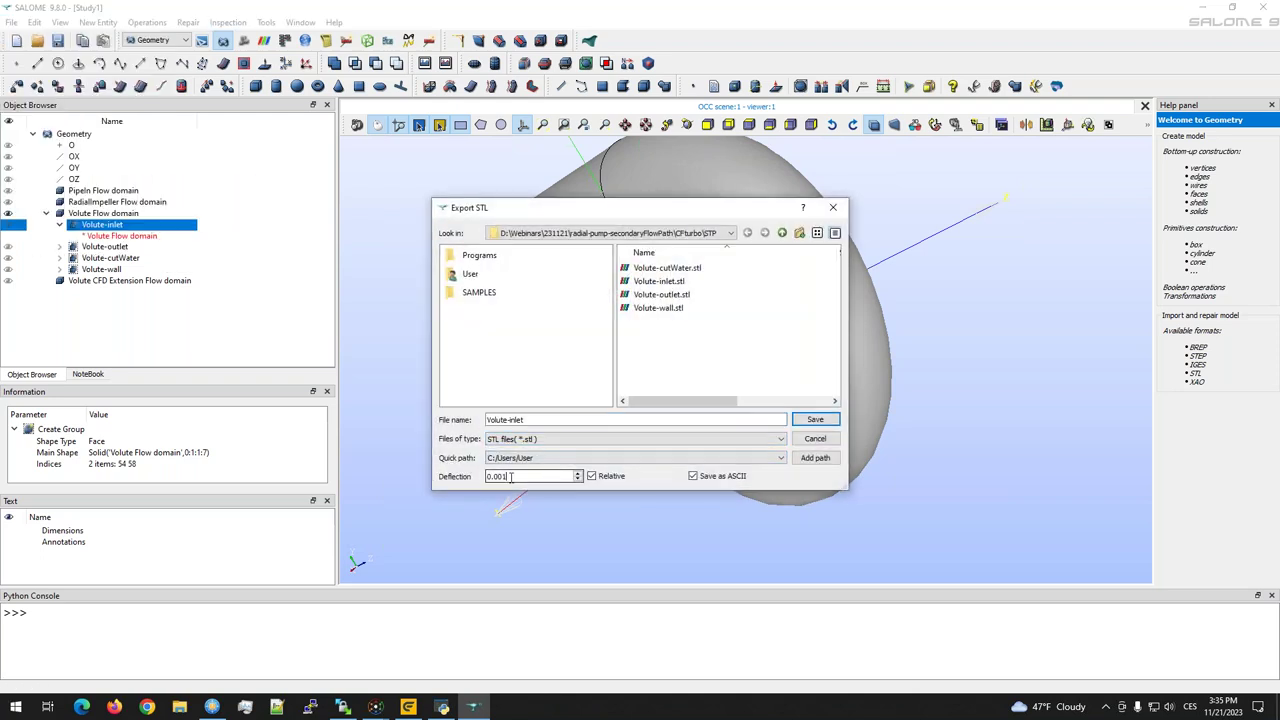
left_click(815, 419)
key("Return")
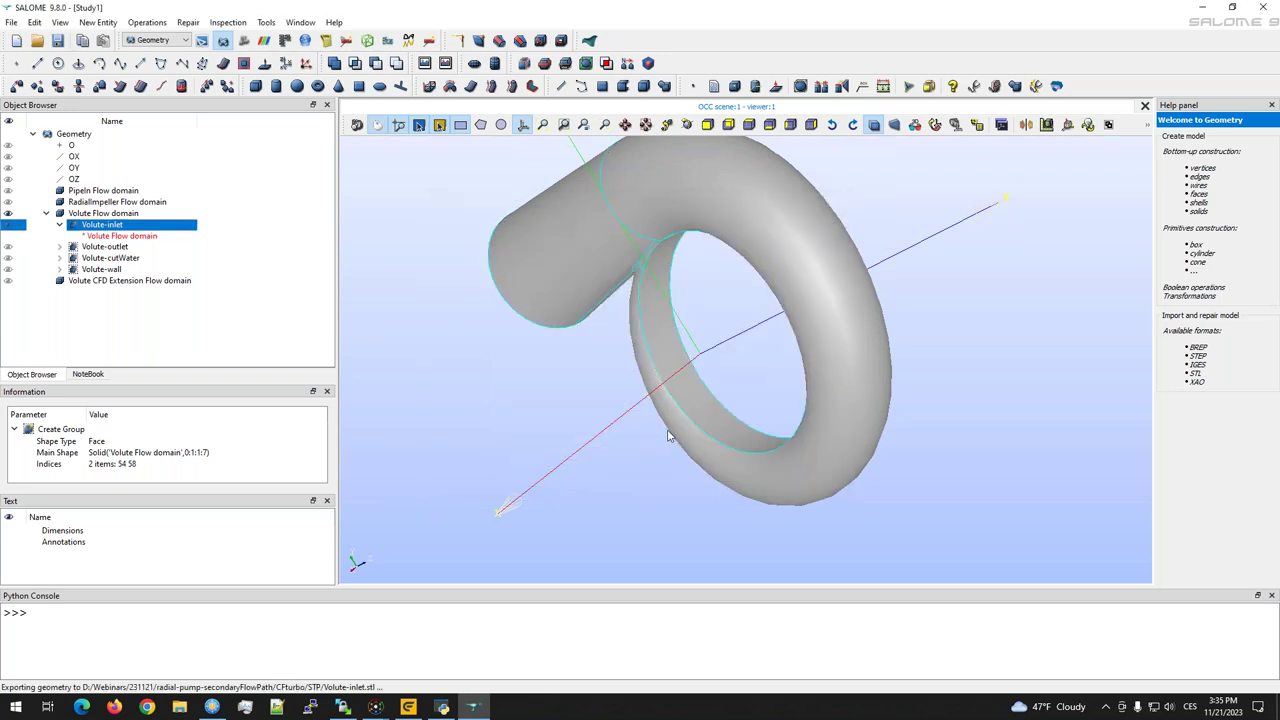
Step: Switch to FreeCommander, open Volute-wall.stl from the STP folder in ParaView, and add Volute-inlet.stl to the scene
left_click(212, 707)
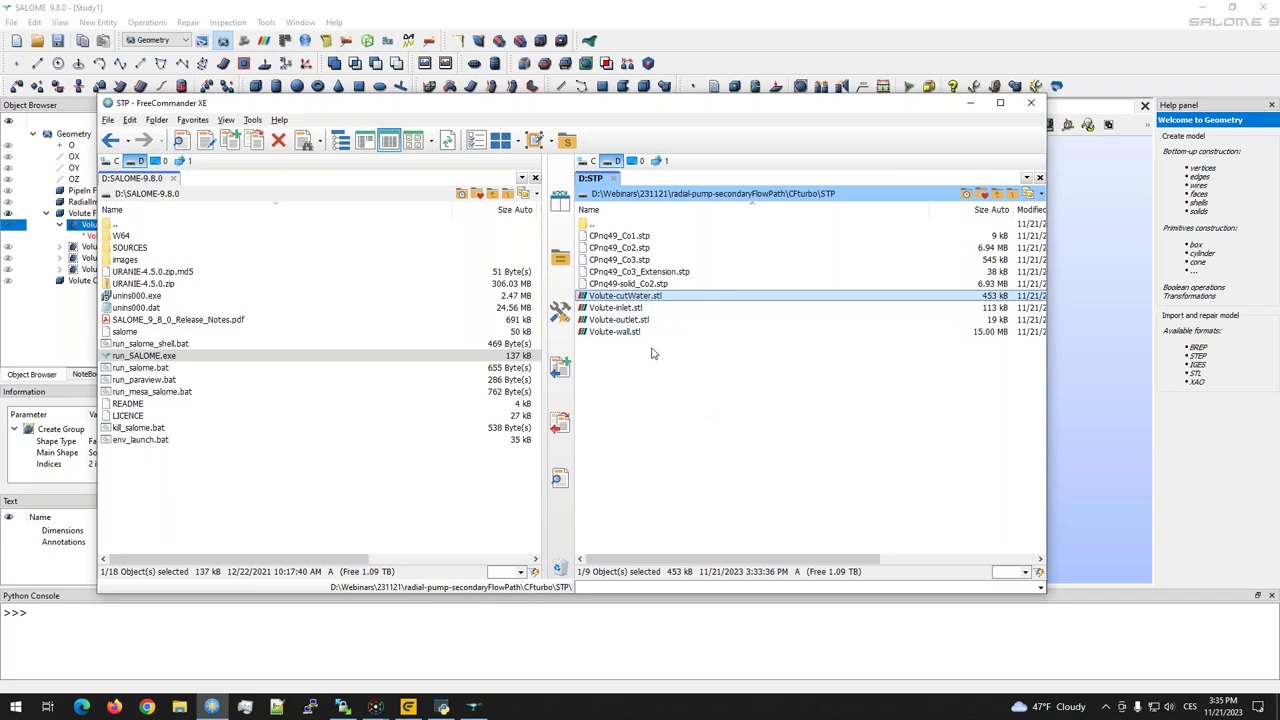
left_click(634, 338)
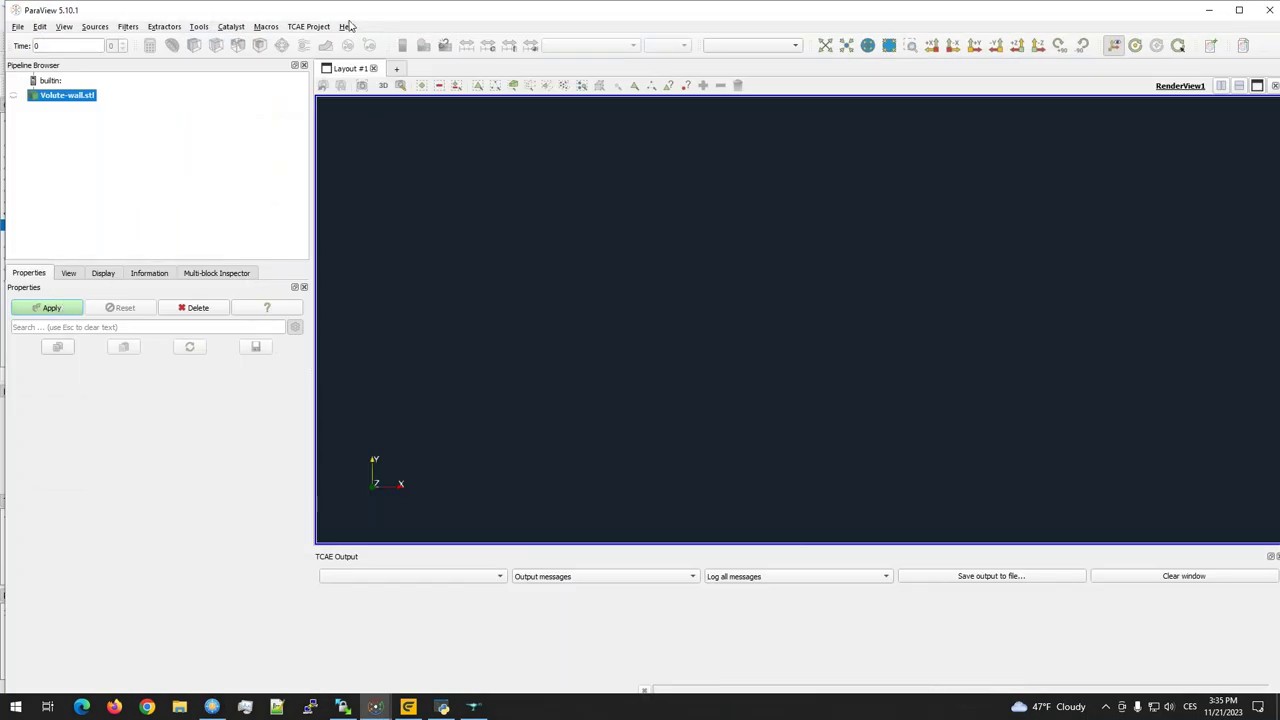
double_click(349, 11)
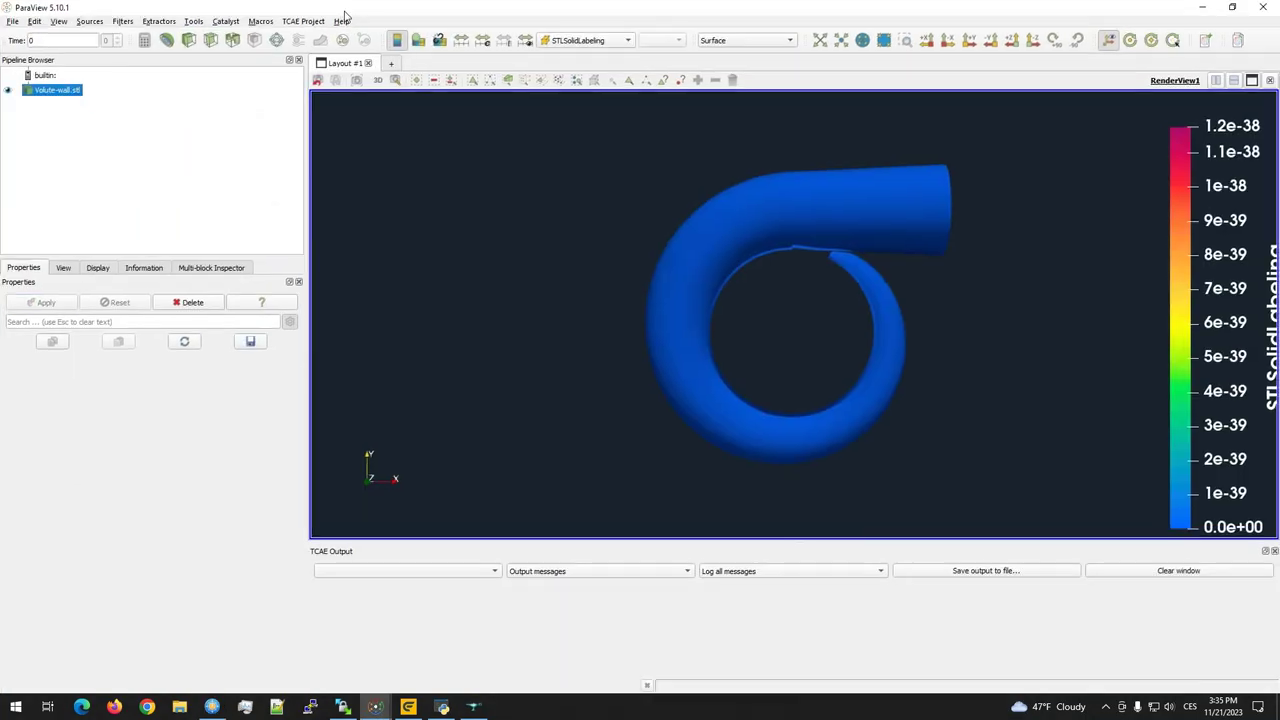
left_click(13, 21)
left_click(30, 34)
double_click(216, 113)
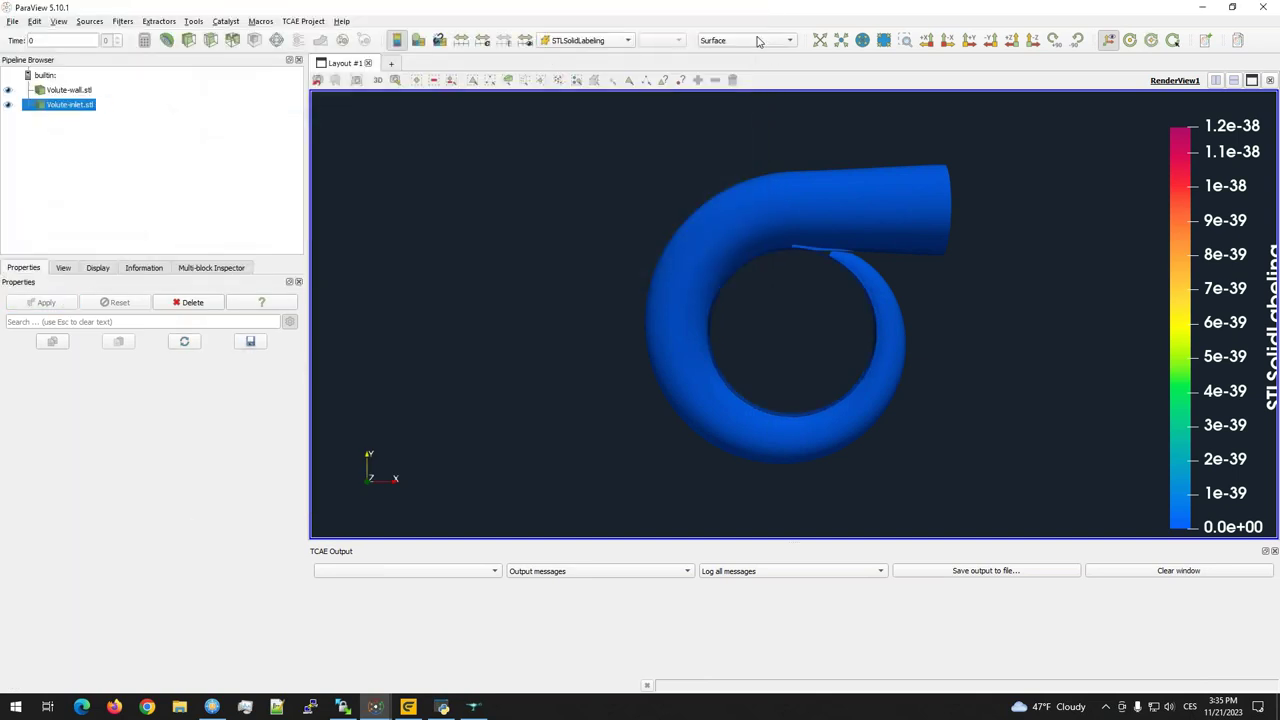
Step: Set the representation of both Volute-inlet.stl and Volute-wall.stl to Surface With Edges
left_click(745, 40)
left_click(738, 106)
scroll(802, 248, "up", 3)
left_click_drag(802, 248, 722, 300)
scroll(722, 300, "up", 5)
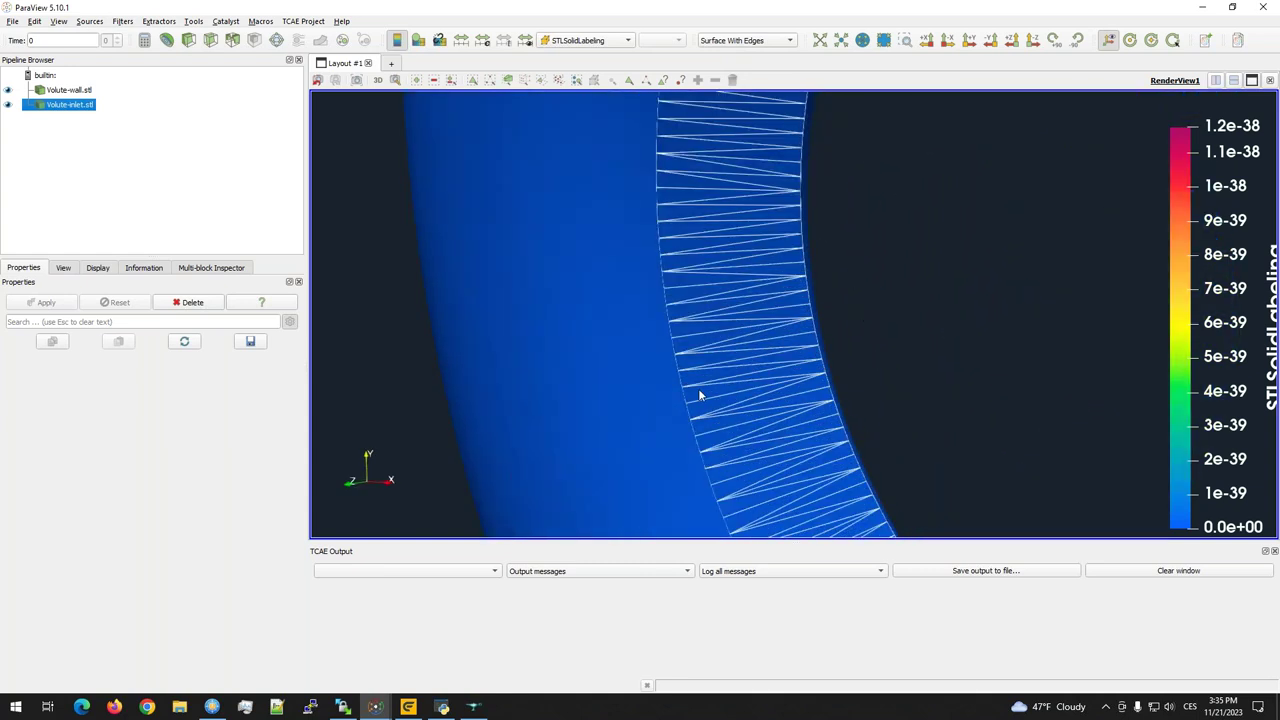
key("Up")
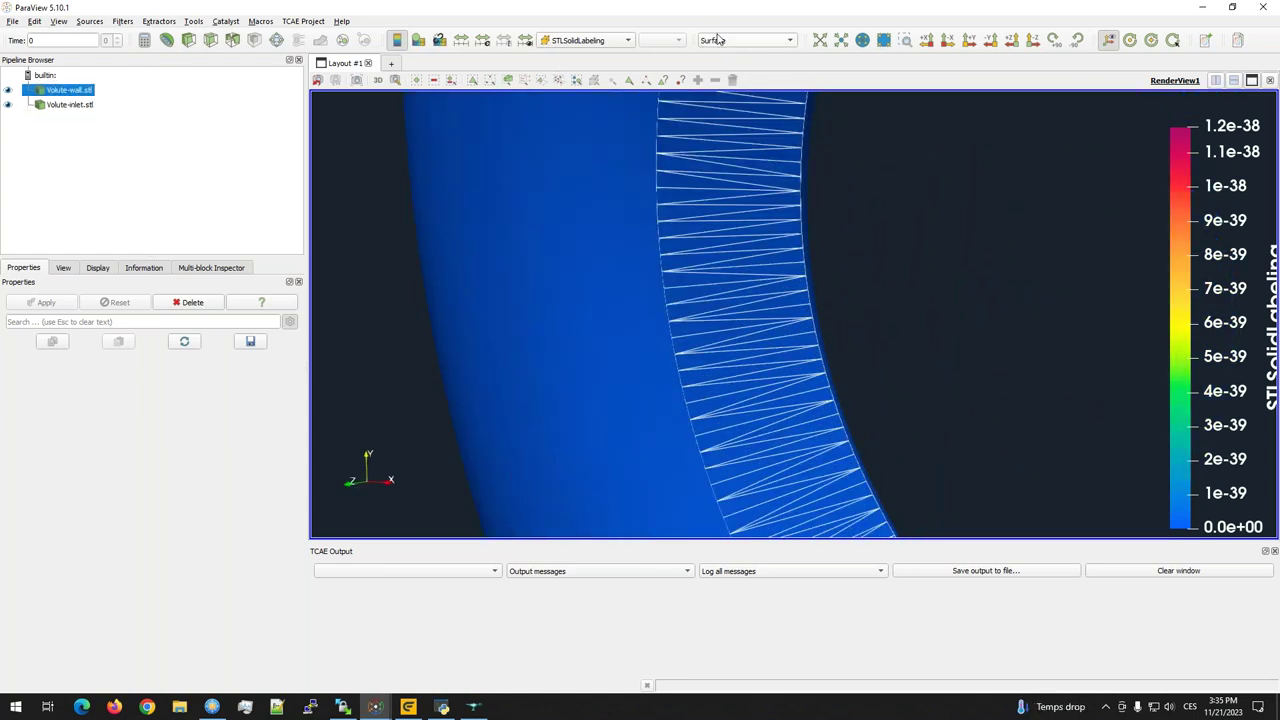
left_click(745, 40)
left_click(728, 106)
Step: Examine whether the triangle nodes of the re-exported volute wall and inlet surfaces coincide along their shared edge
left_click_drag(701, 324, 793, 318)
scroll(793, 318, "up", 10)
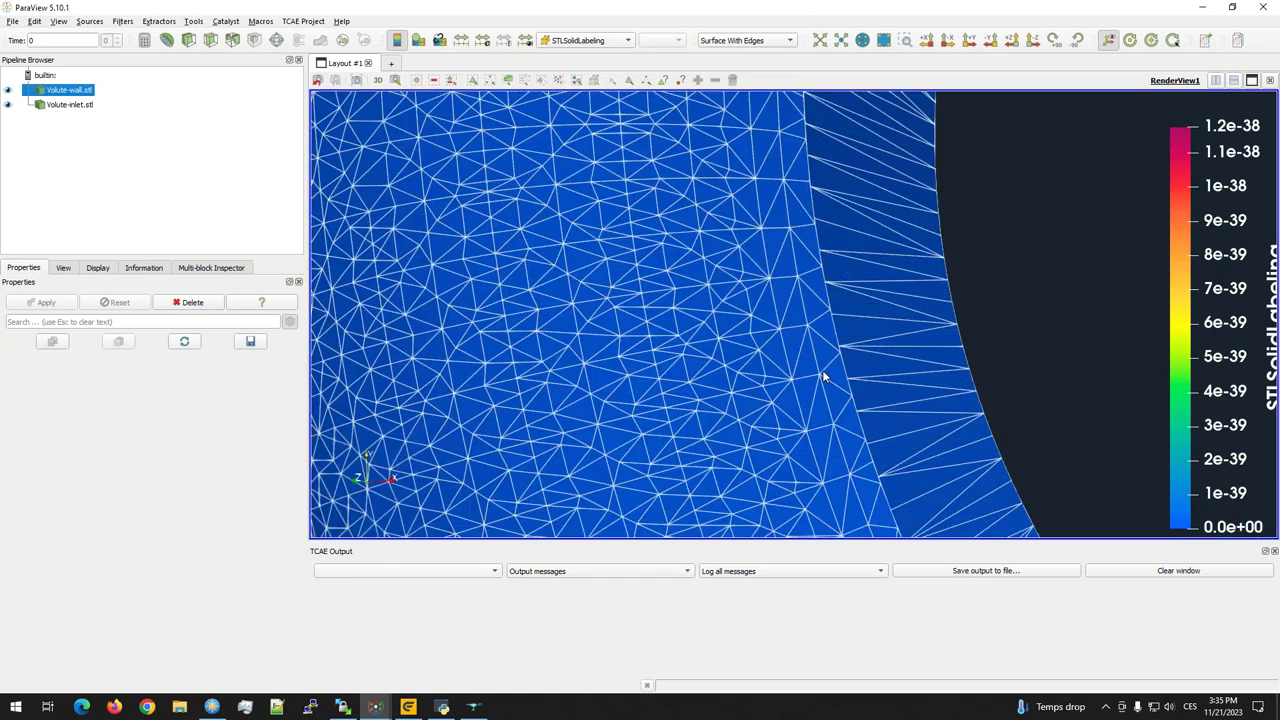
scroll(794, 416, "up", 5)
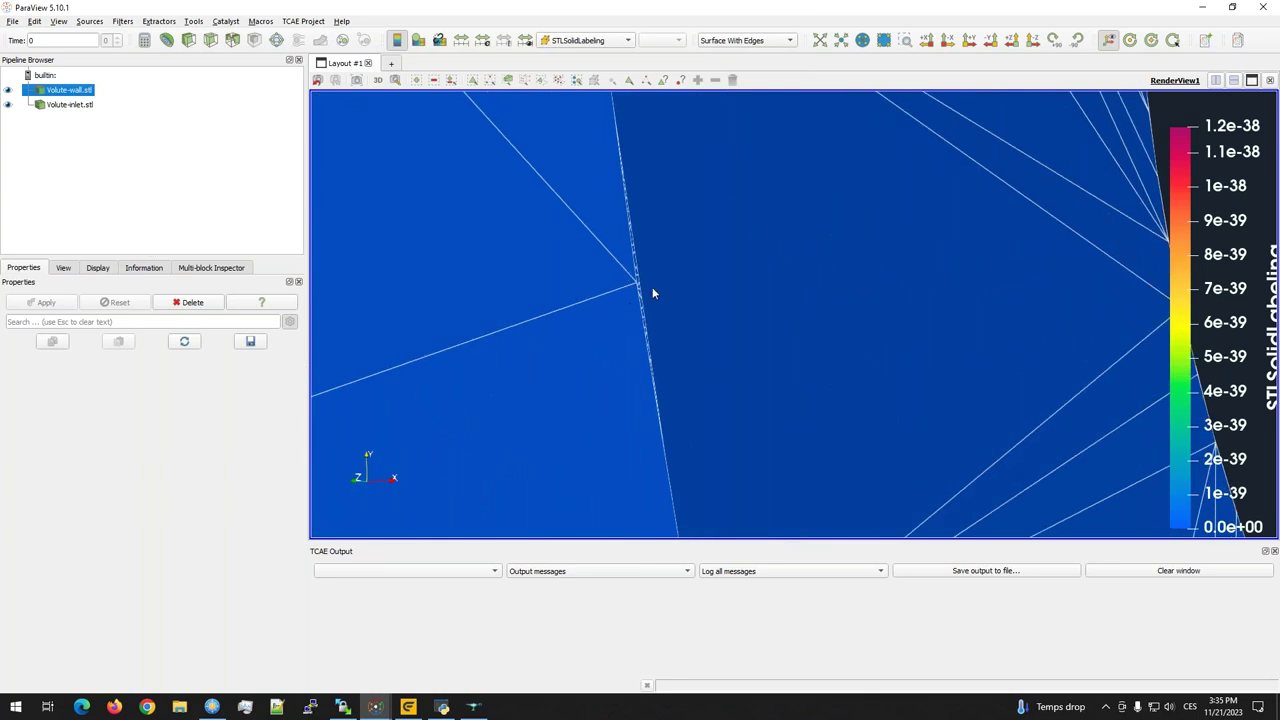
scroll(651, 280, "down", 5)
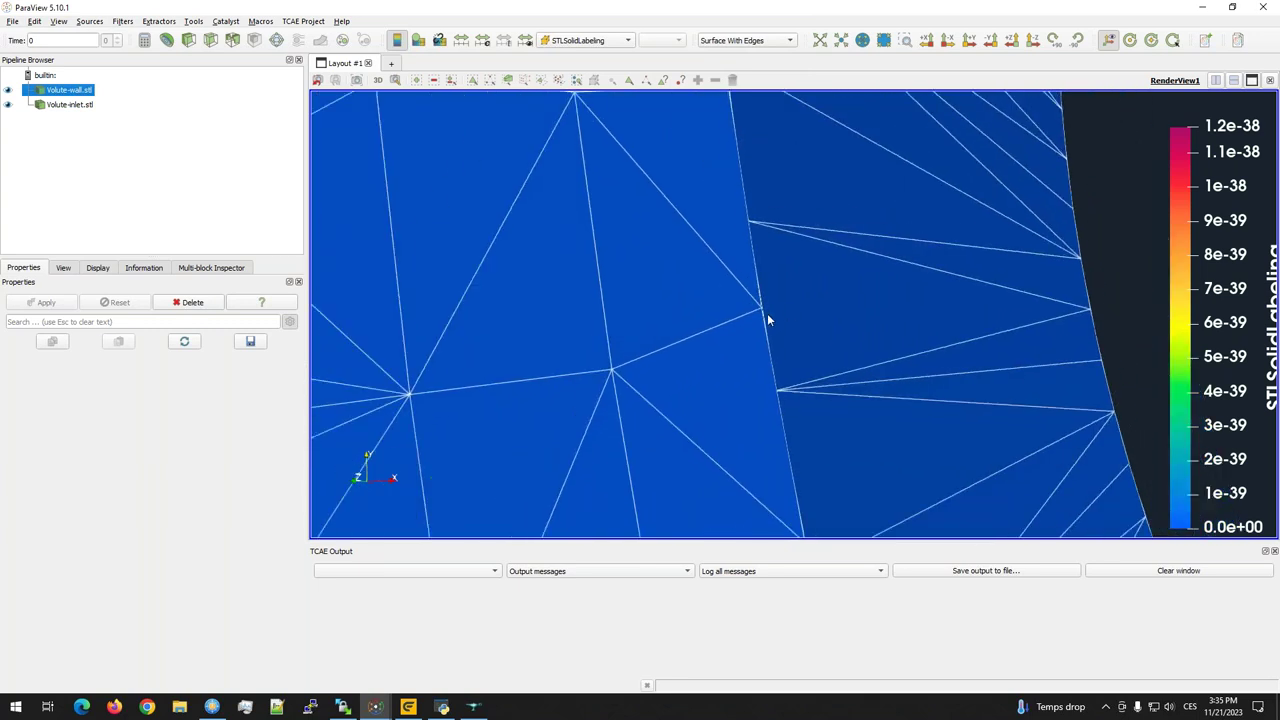
scroll(767, 318, "down", 6)
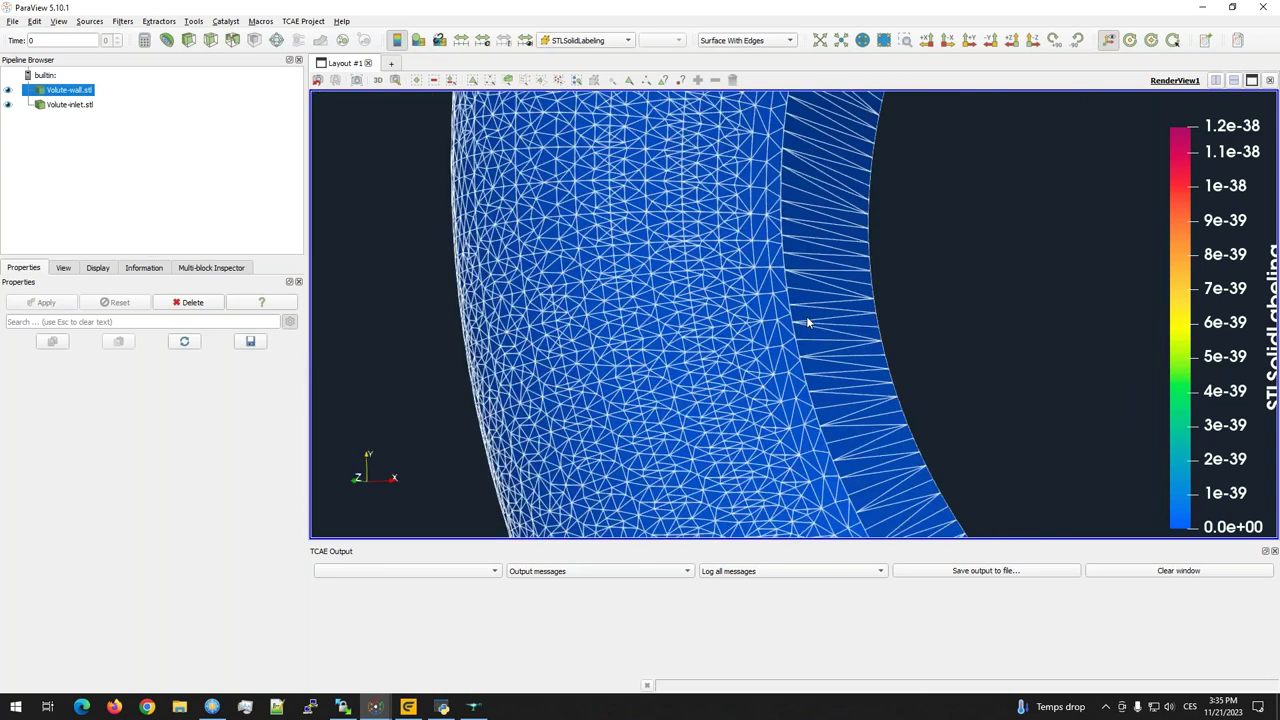
scroll(808, 315, "down", 2)
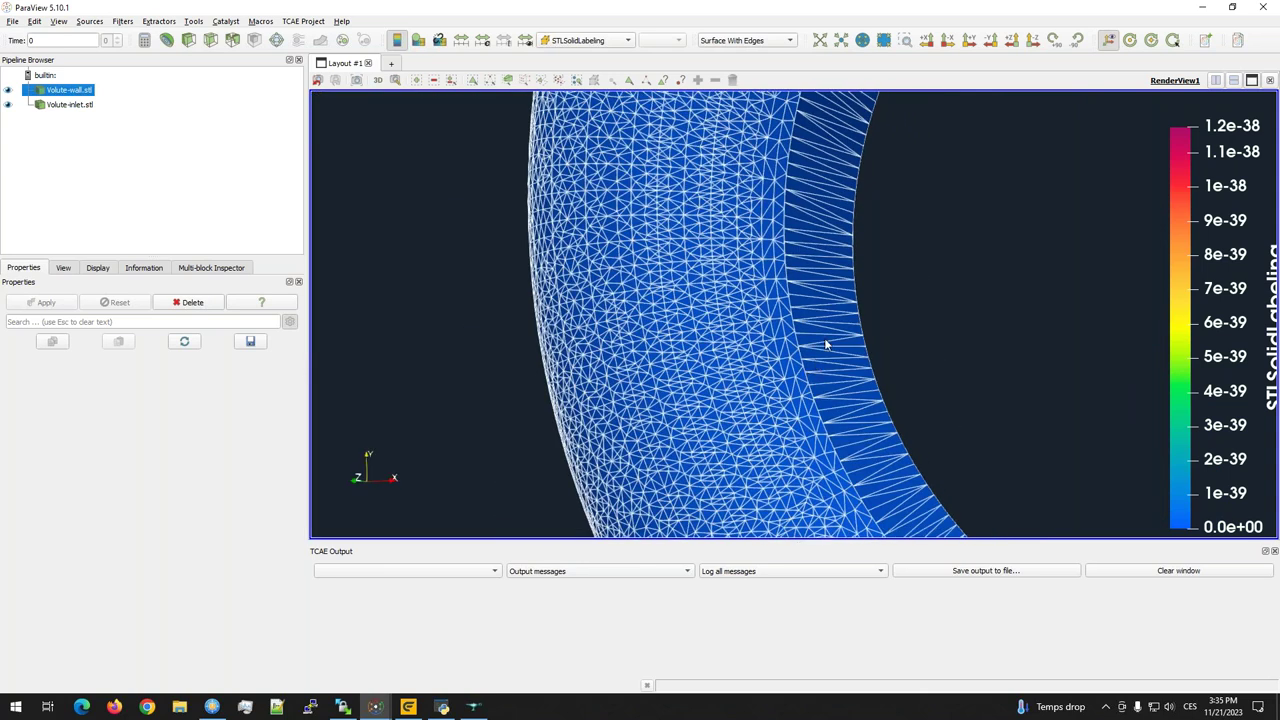
scroll(832, 344, "up", 6)
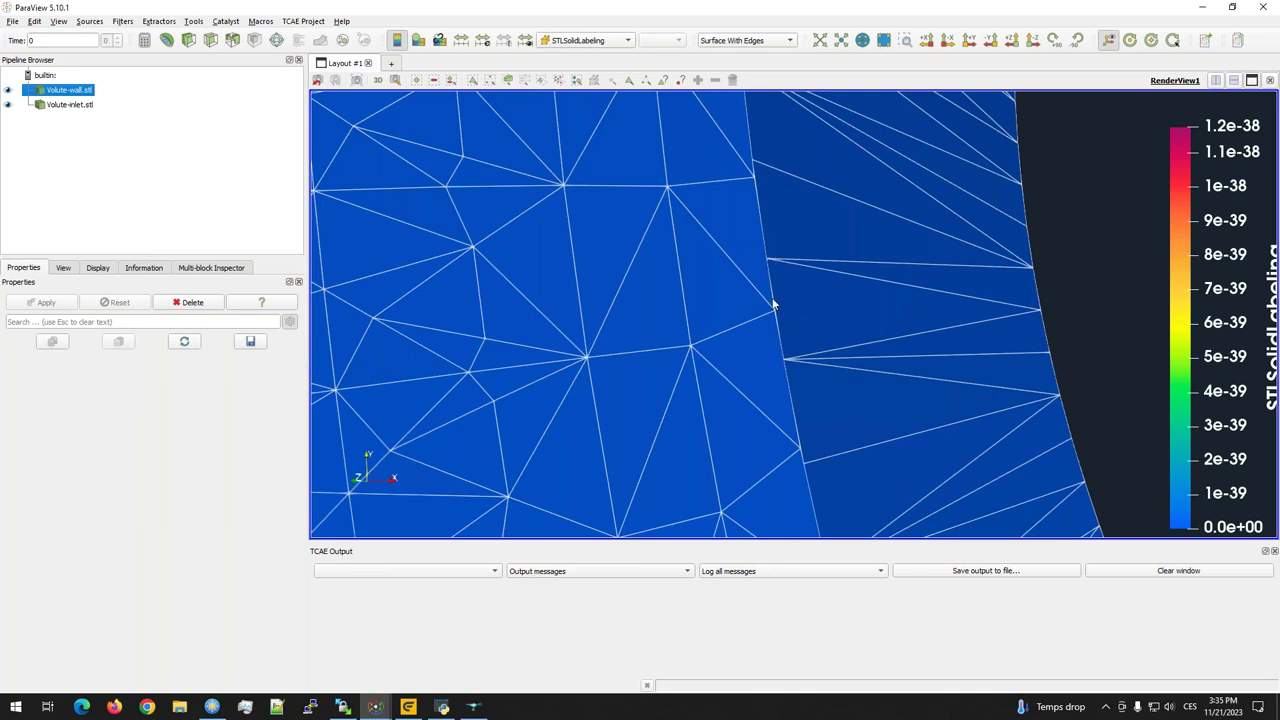
scroll(774, 290, "down", 6)
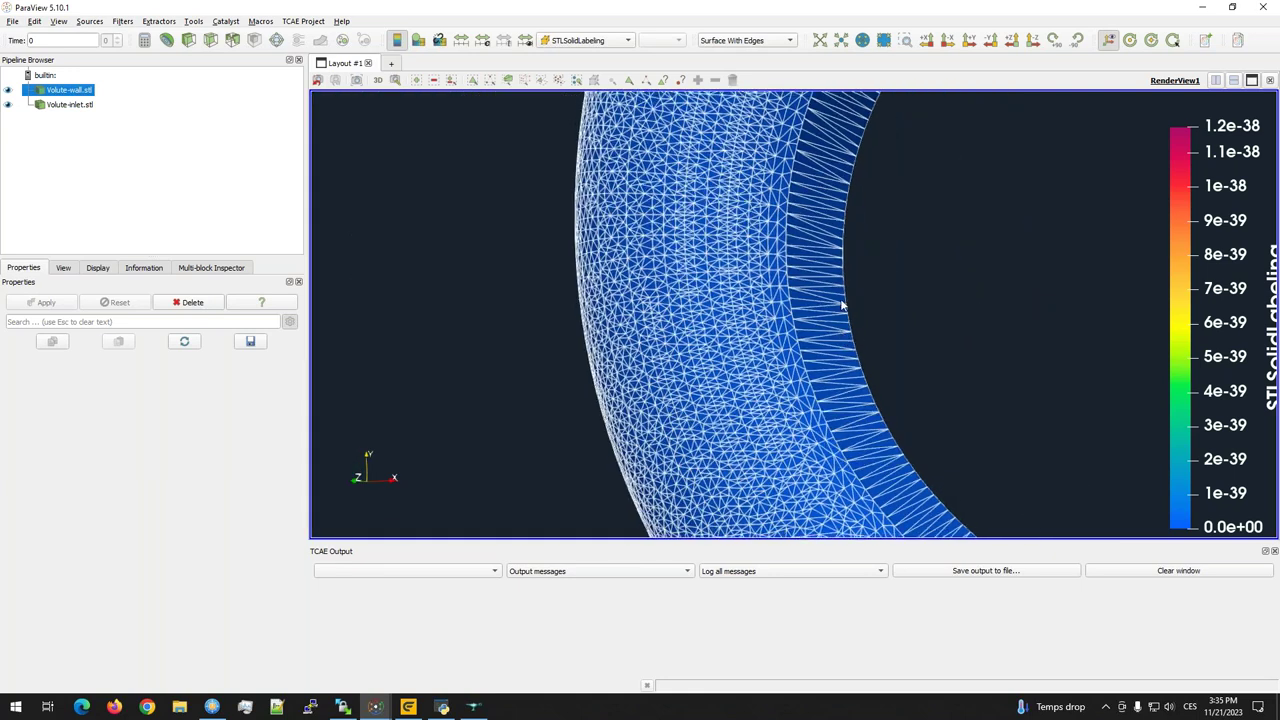
scroll(846, 259, "down", 3)
left_click_drag(826, 300, 868, 320)
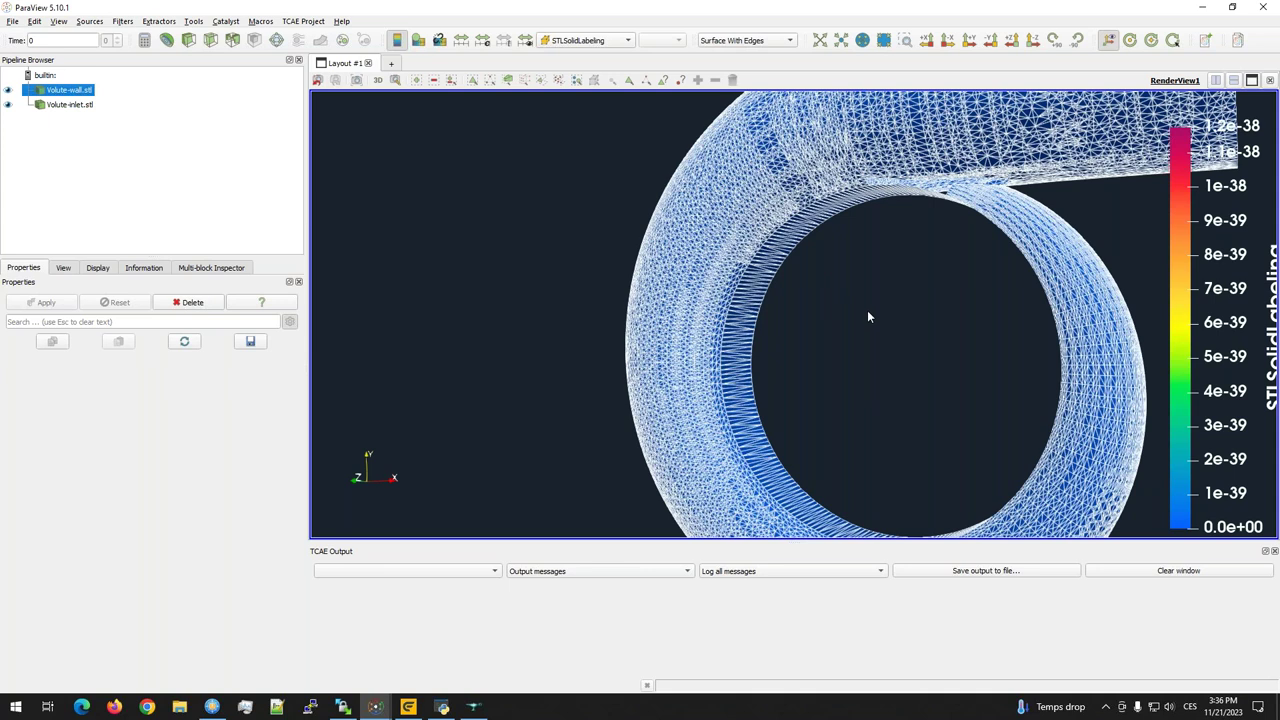
left_click_drag(868, 318, 890, 353)
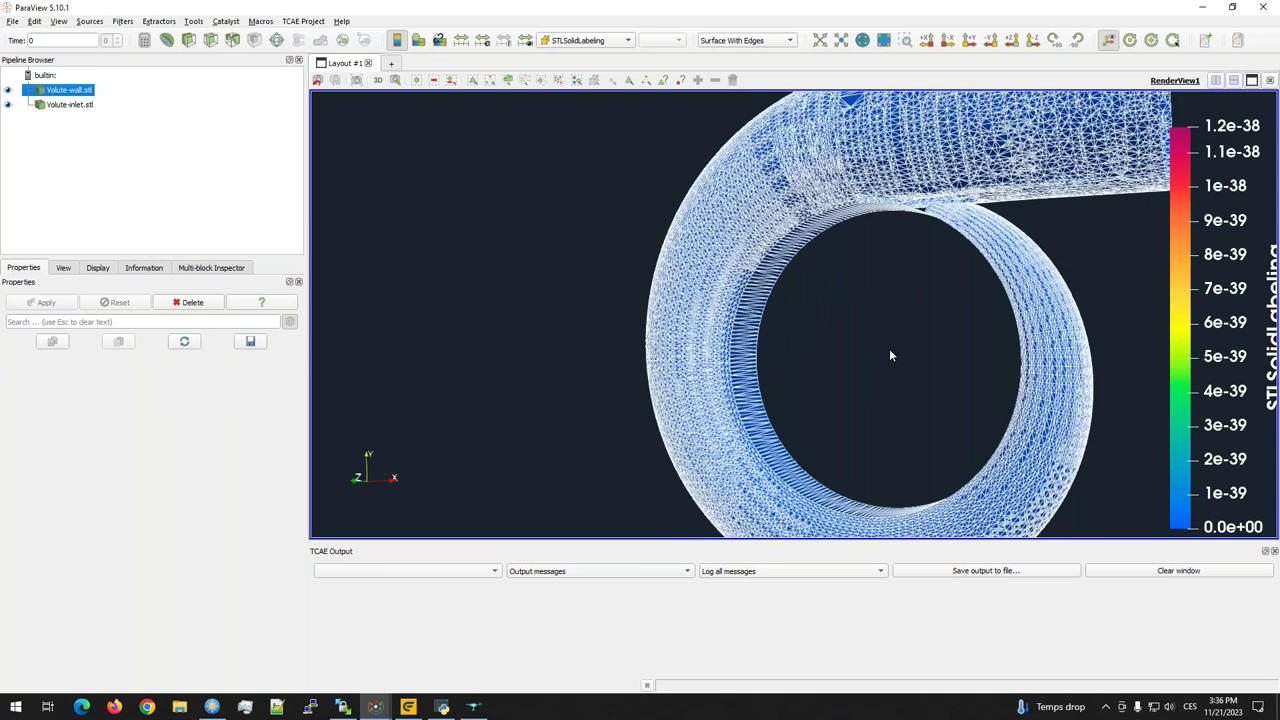
left_click_drag(883, 357, 802, 338)
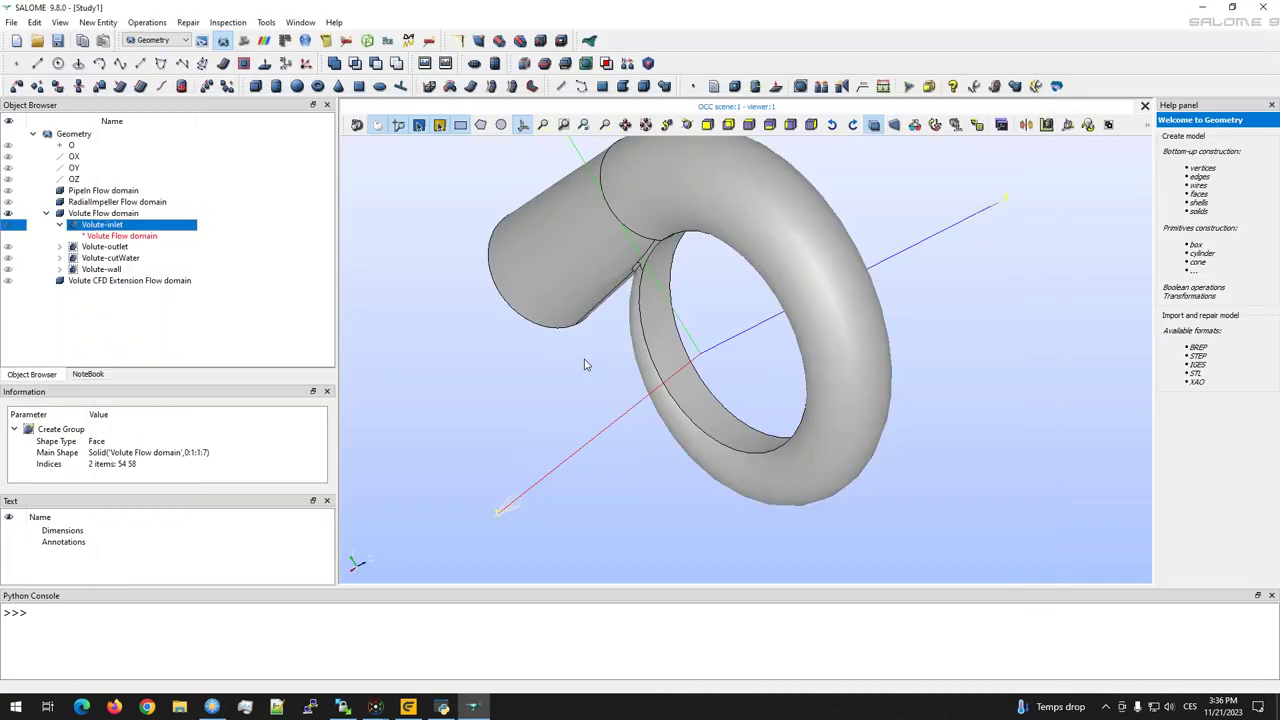
Step: Switch to SALOME, select Volute Flow domain, and activate the Mesh module with a narrower object tree beside the viewer
right_click_drag(586, 365, 354, 348, "ctrl")
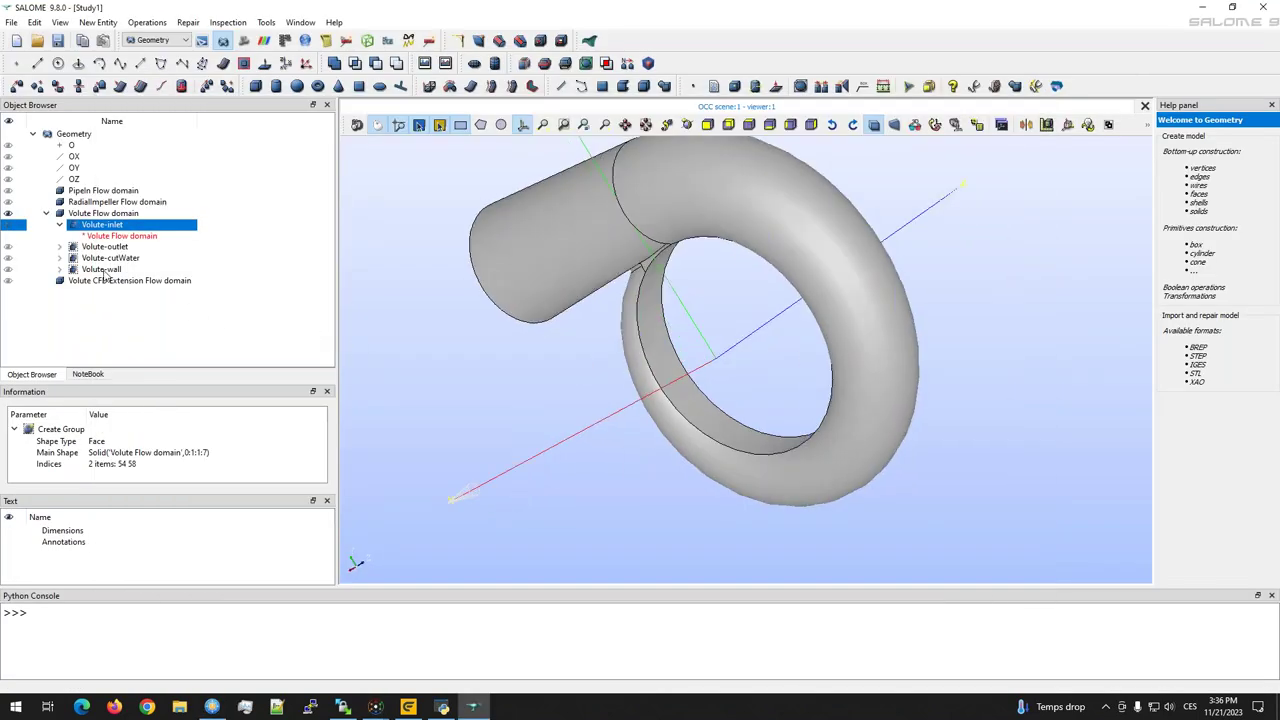
right_click_drag(490, 315, 430, 320, "ctrl")
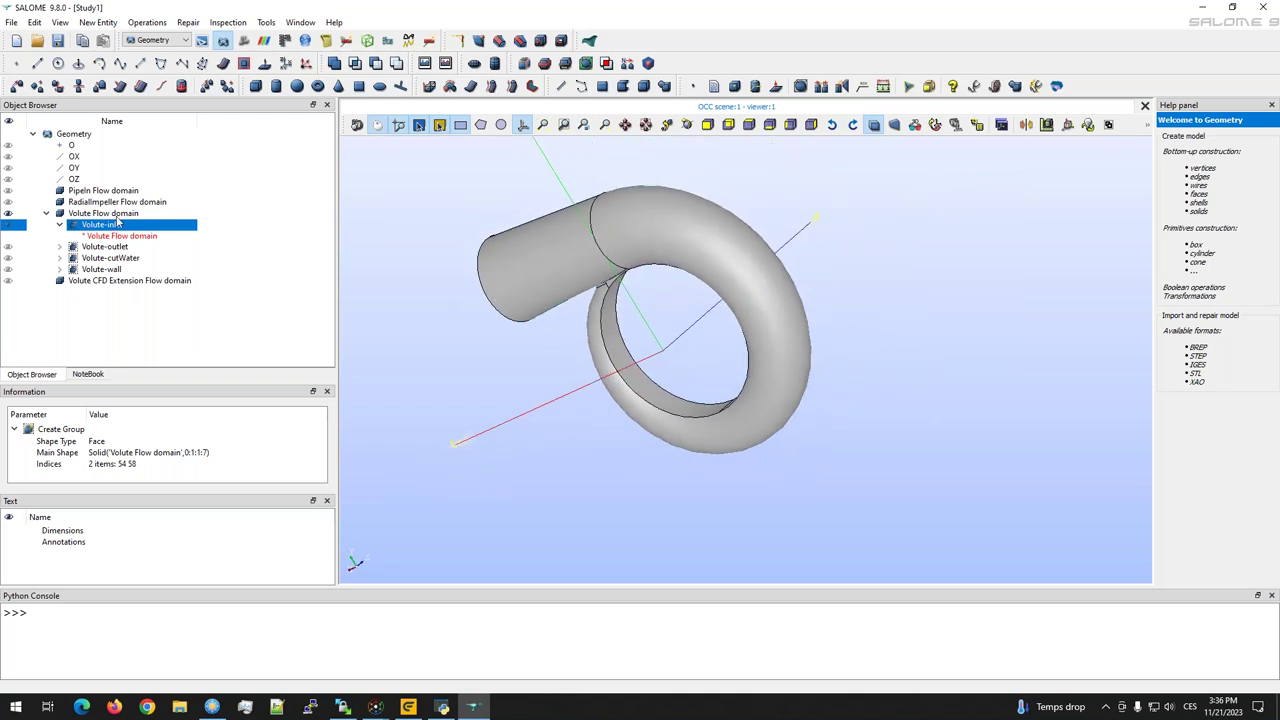
left_click(114, 214)
left_click(243, 41)
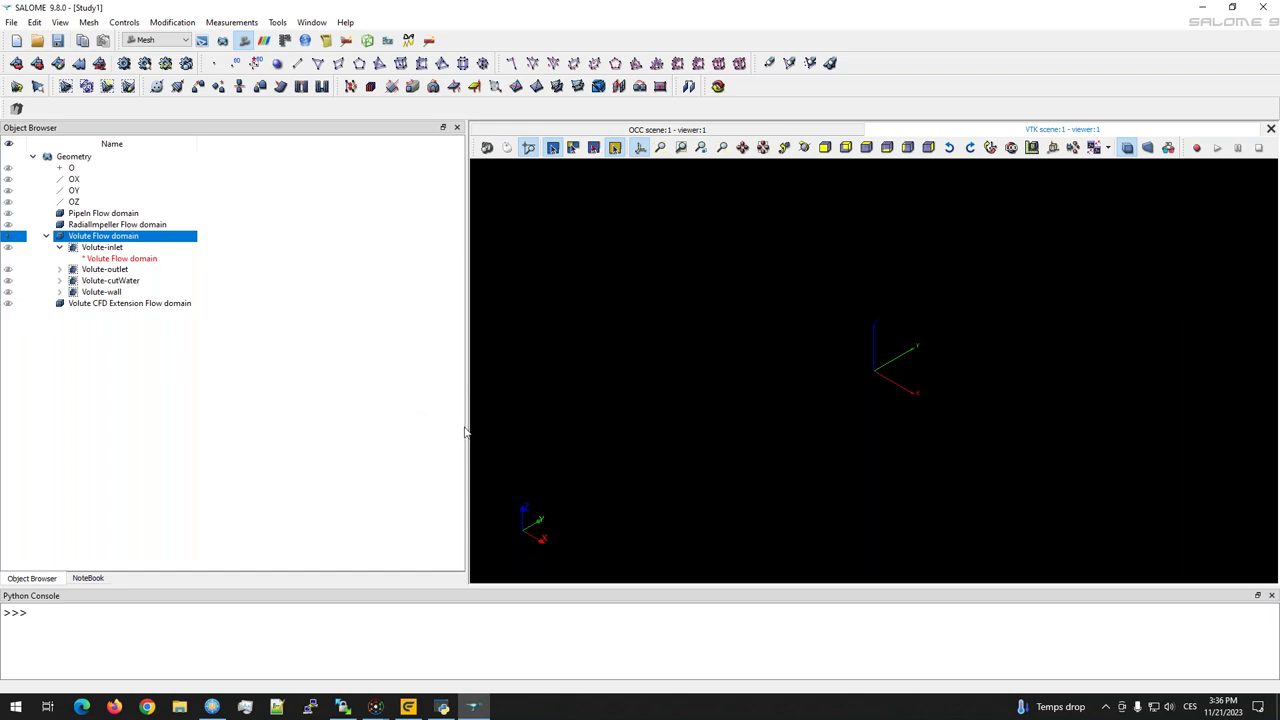
left_click_drag(465, 432, 367, 426)
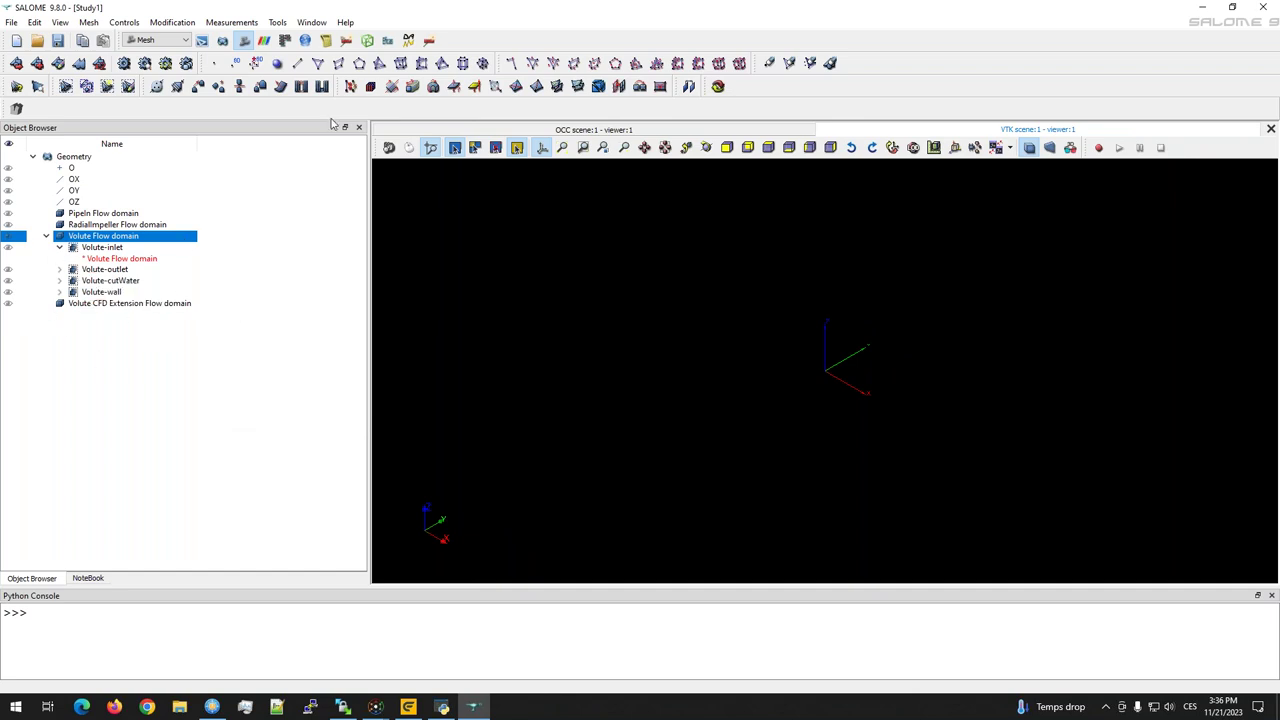
Step: Start a new mesh on Volute Flow domain with the NETGEN 1D-2D algorithm and a NETGEN 2D Parameters hypothesis
left_click(16, 63)
left_click(534, 308)
left_click(634, 329)
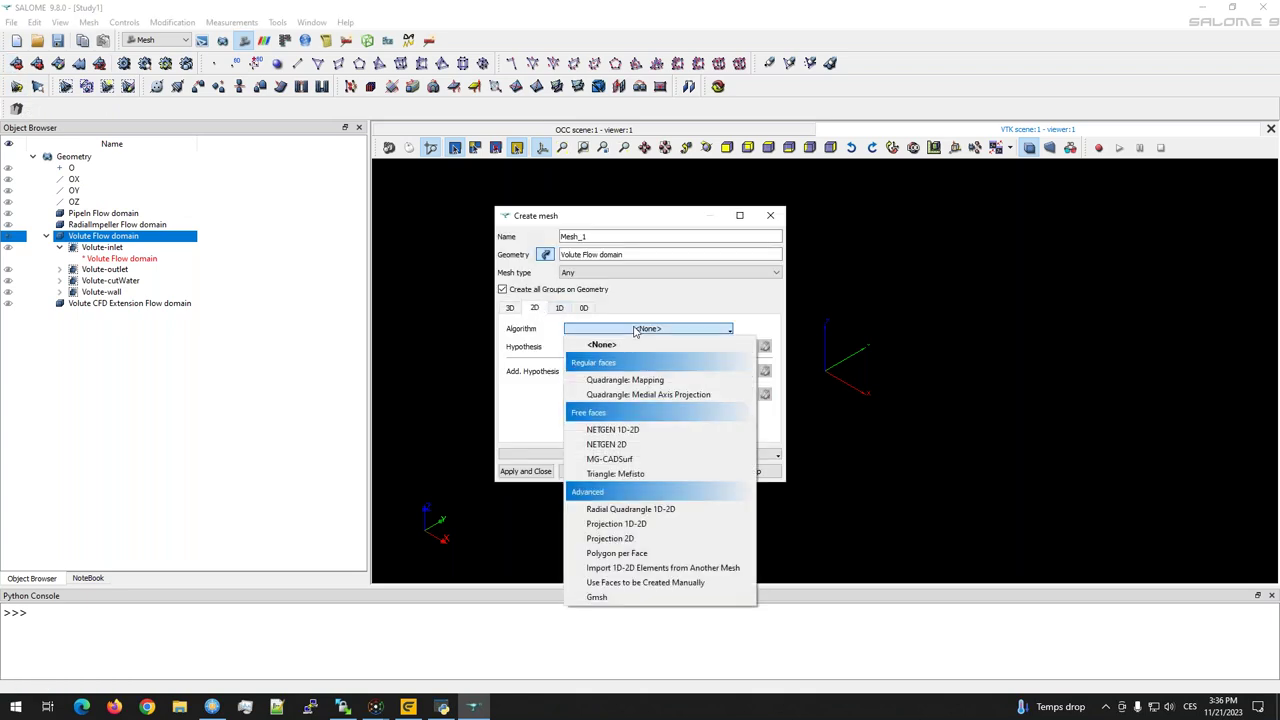
left_click(597, 431)
left_click(745, 346)
left_click(800, 356)
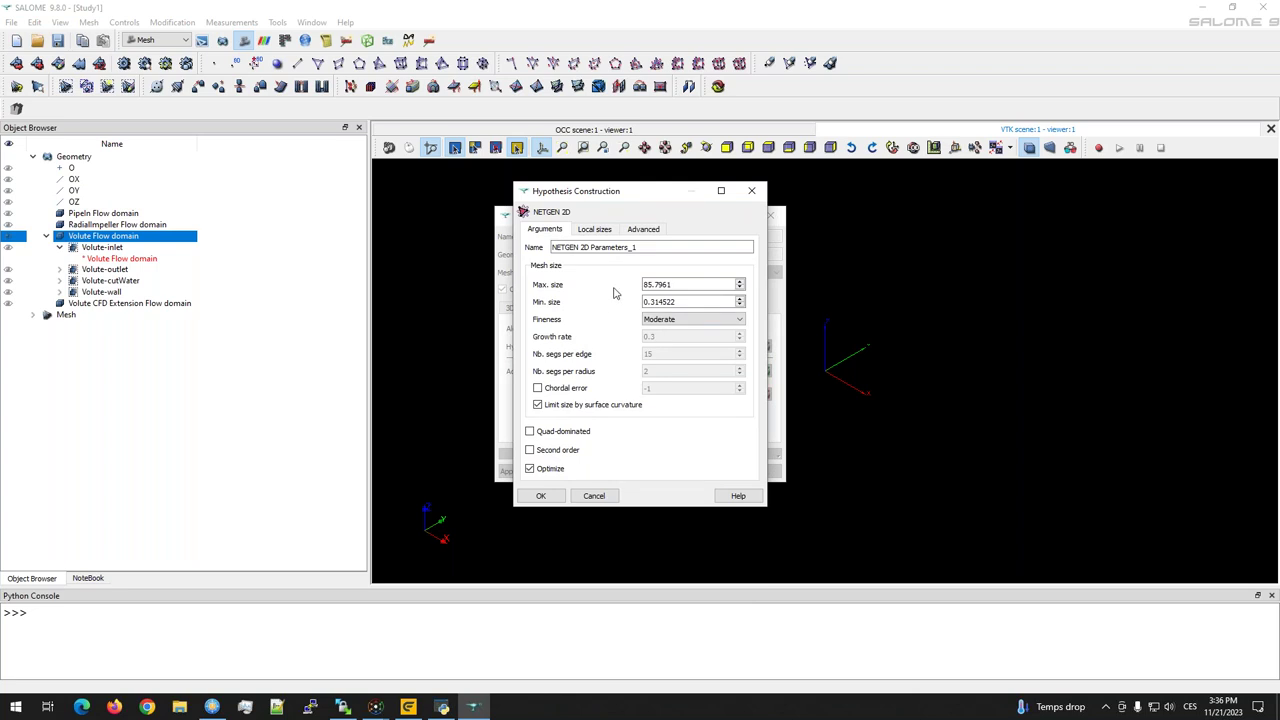
Step: Set the NETGEN 2D hypothesis to a maximum size of 50 and a minimum size of 5
left_click(682, 284)
type("50")
triple_click(688, 301)
type("5")
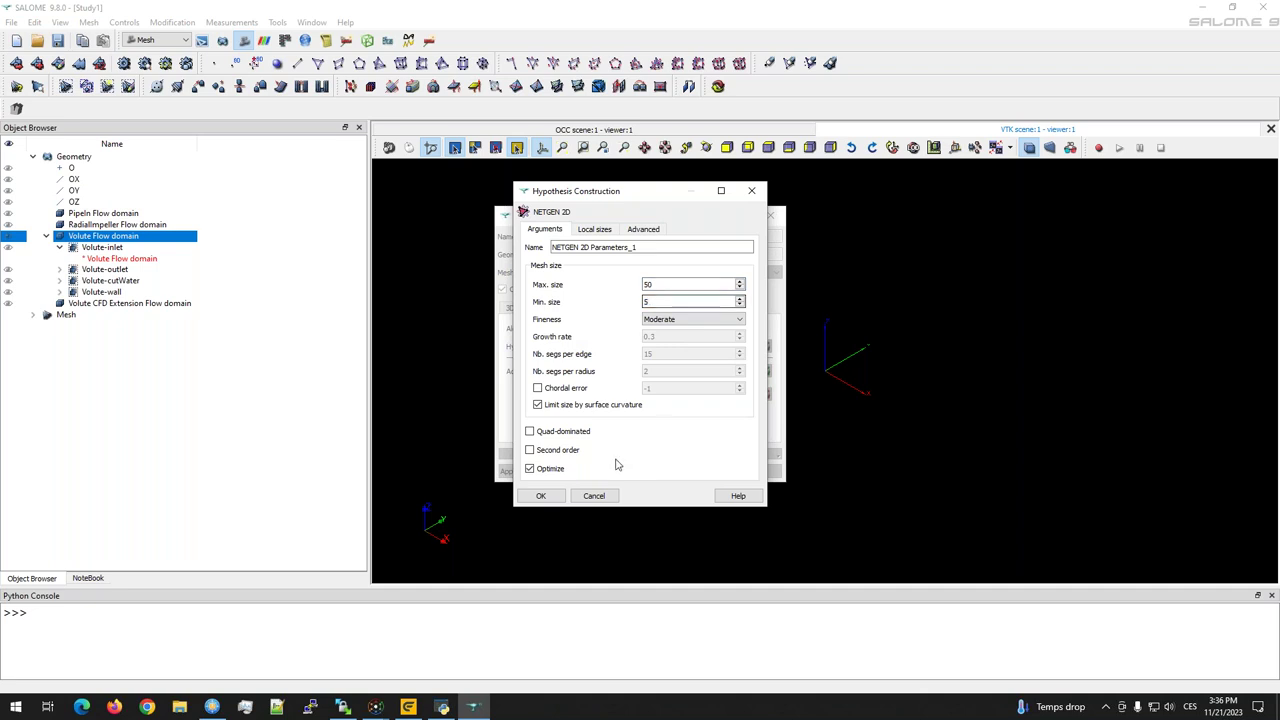
left_click(540, 495)
Step: Create the surface mesh of the volute domain and compute it
left_click(530, 471)
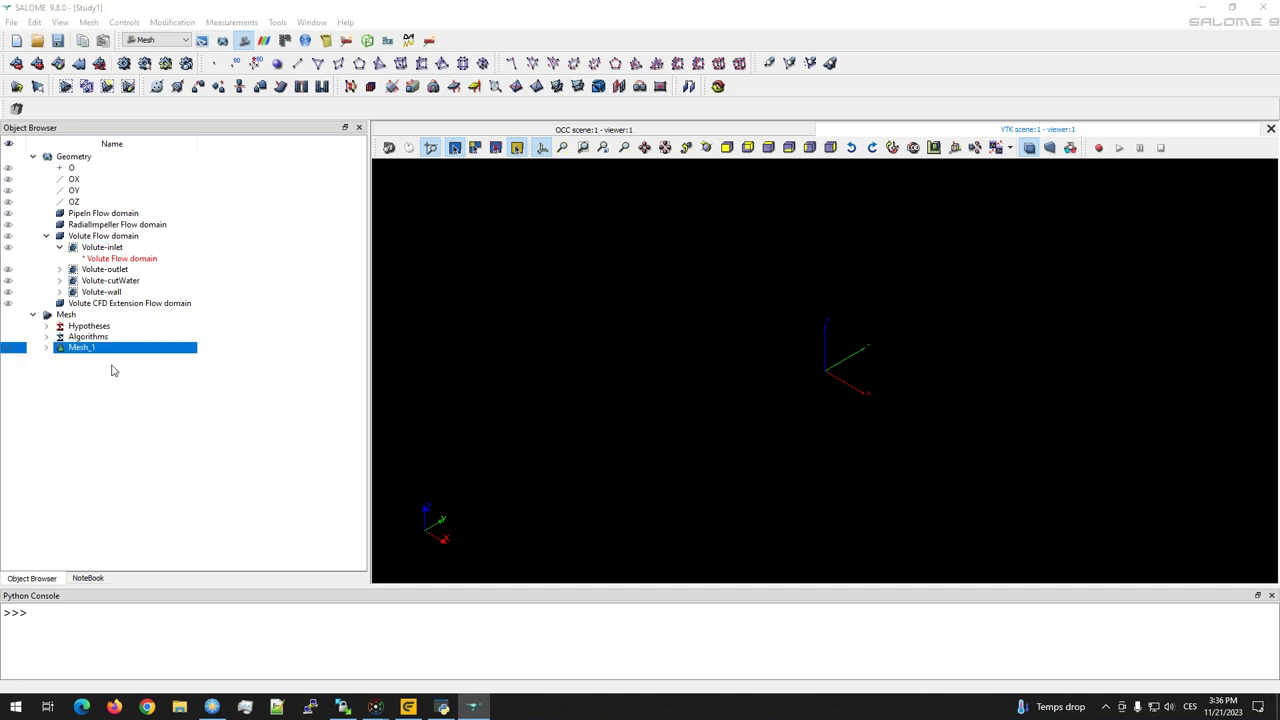
left_click(124, 63)
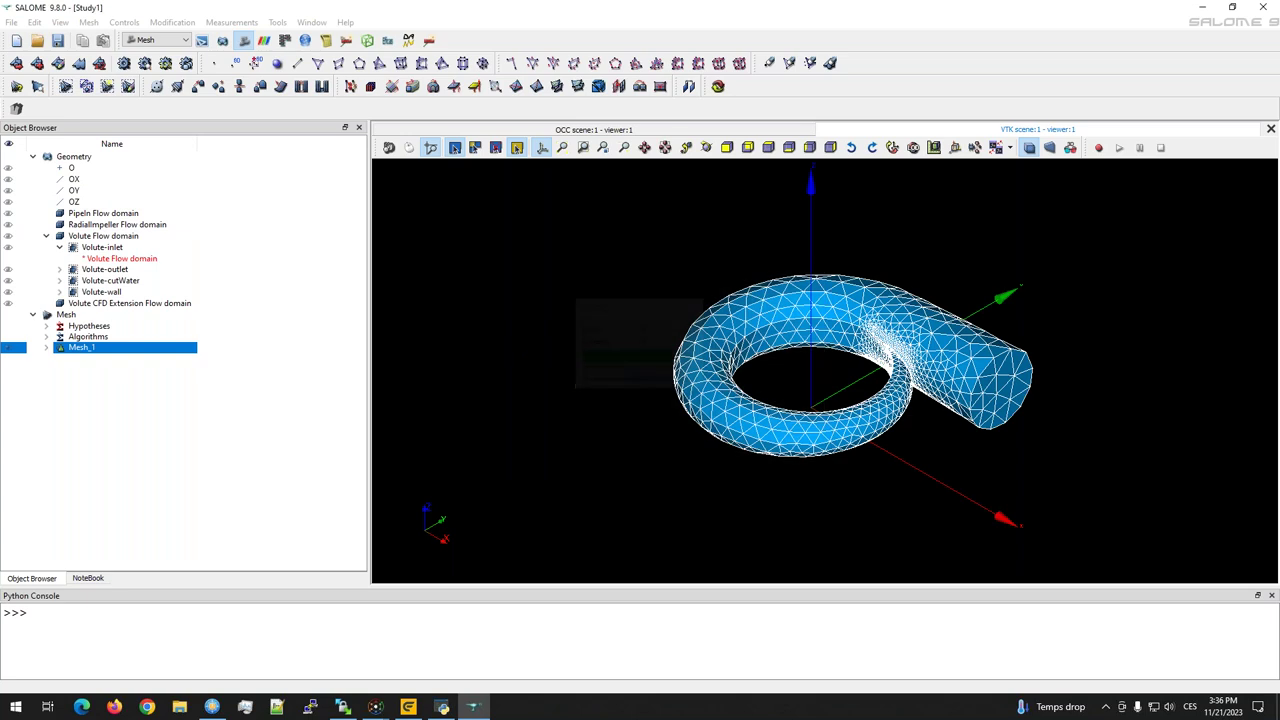
left_click(748, 530)
Step: Examine the computed volute mesh up close, checking how the triangles connect along the edge between inlet and wall
left_click_drag(475, 189, 484, 300)
scroll(814, 382, "up", 8)
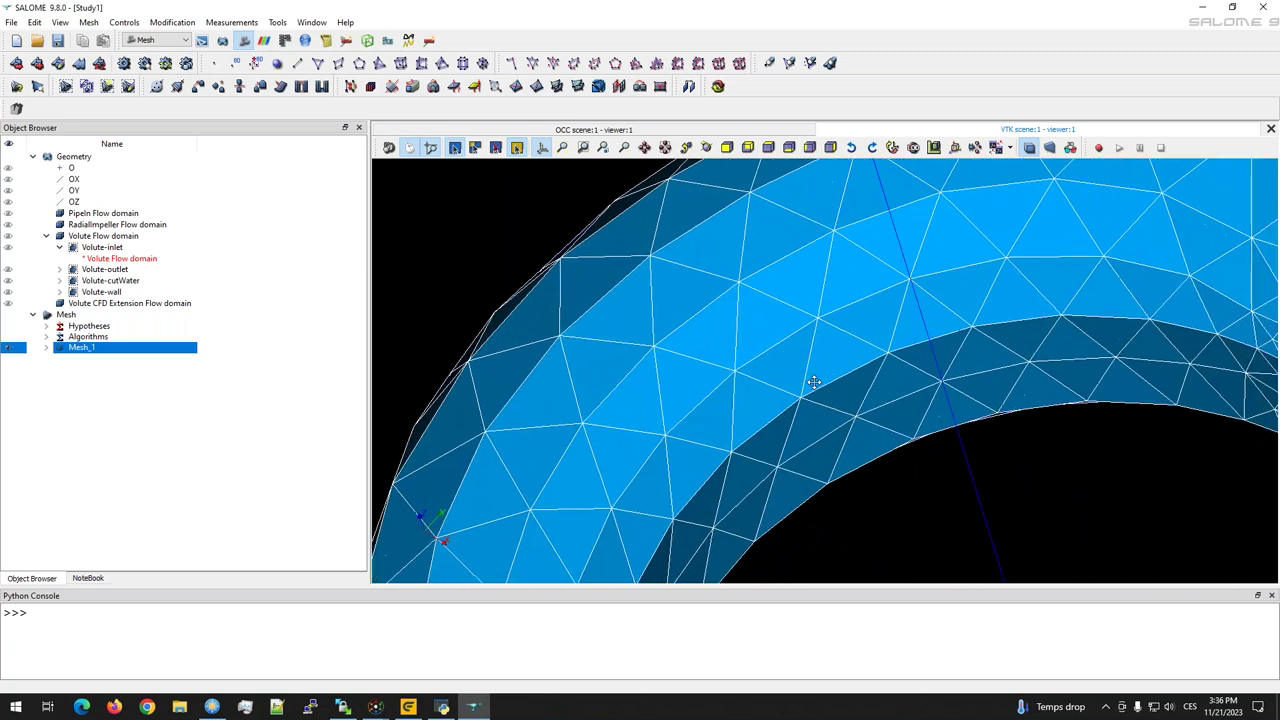
scroll(814, 382, "up", 2)
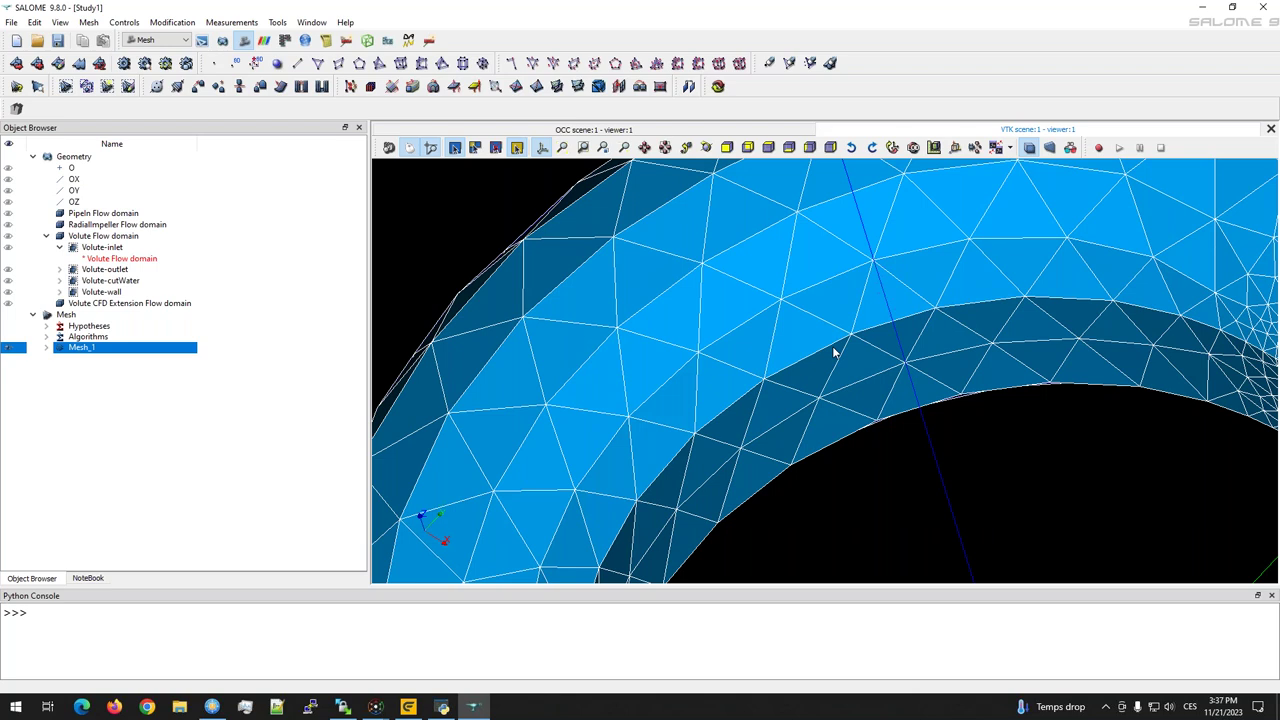
scroll(791, 371, "down", 4)
scroll(838, 350, "up", 5)
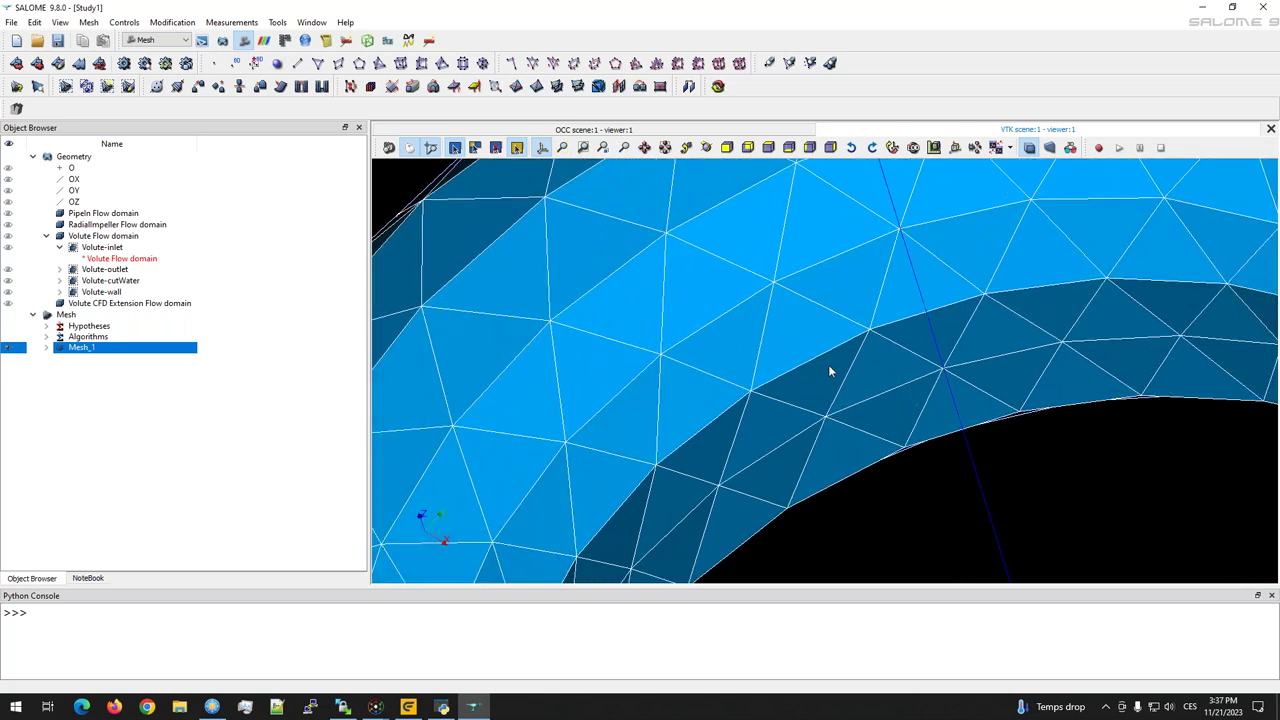
scroll(1014, 417, "down", 3)
scroll(763, 437, "up", 4)
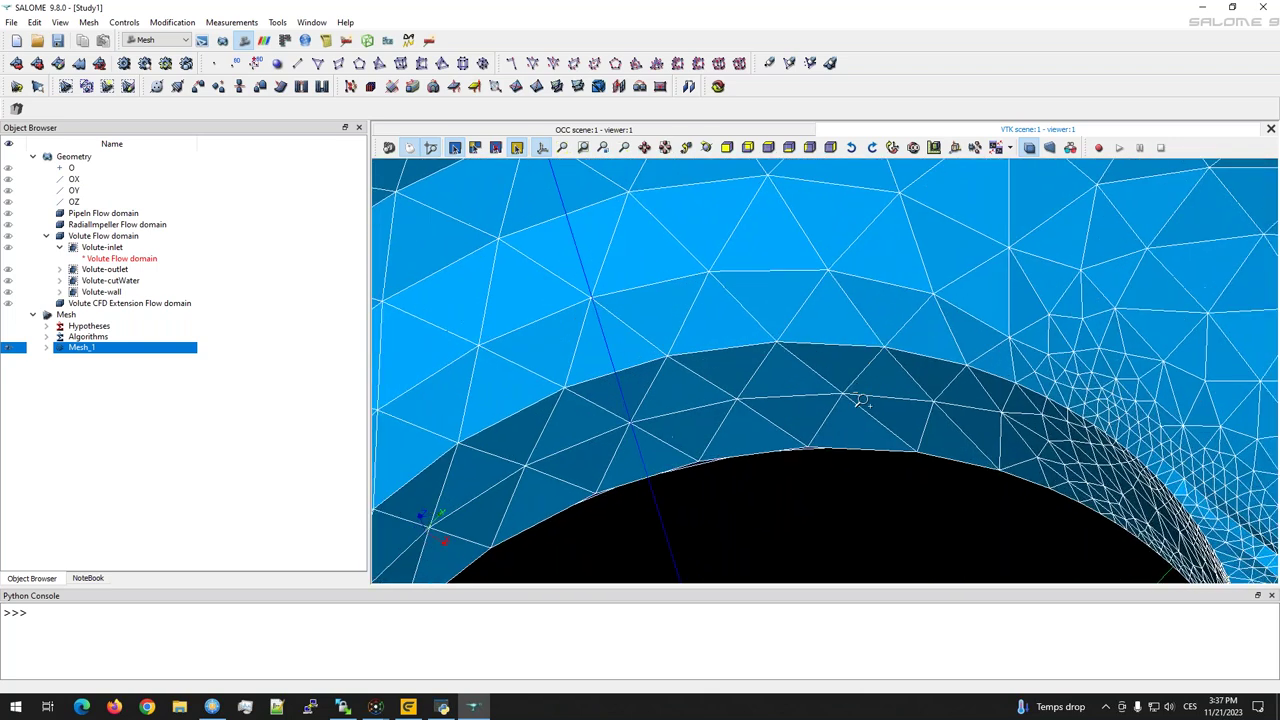
middle_click_drag(783, 410, 841, 493)
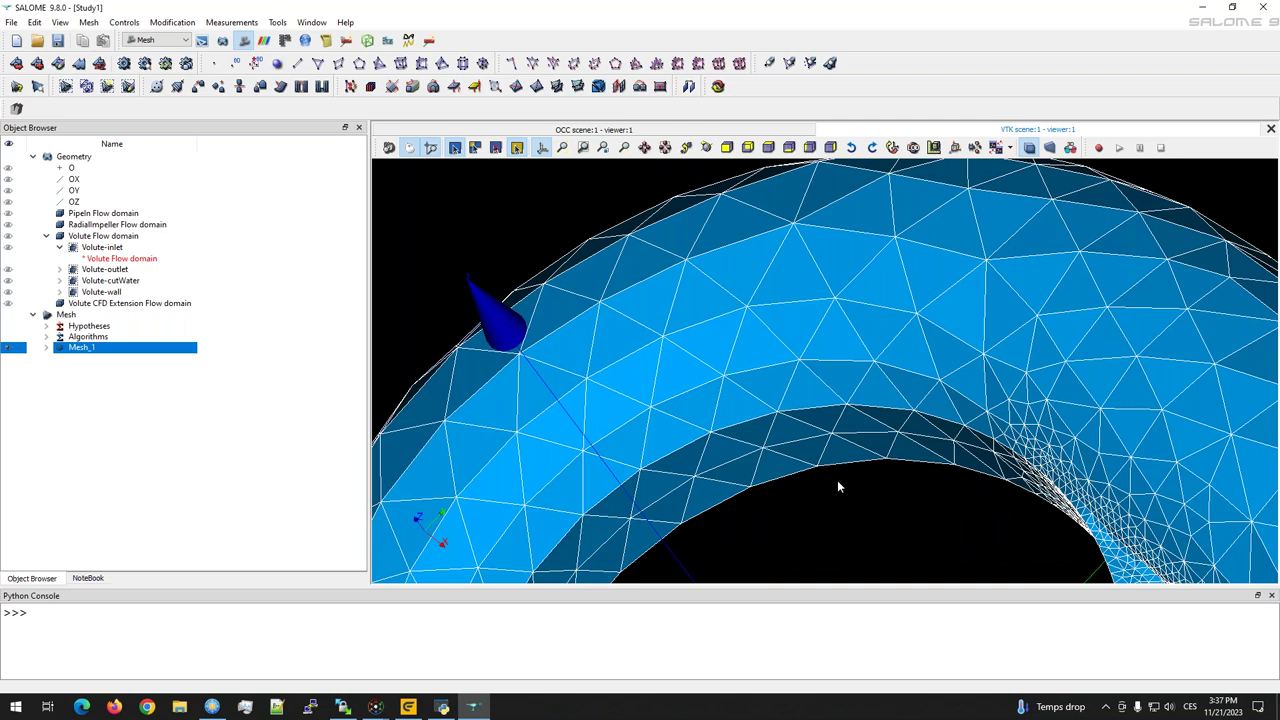
middle_click_drag(800, 451, 777, 437)
middle_click_drag(542, 413, 701, 389)
scroll(735, 318, "down", 2)
middle_click_drag(735, 318, 754, 494)
middle_click_drag(701, 413, 660, 440)
Step: Set the NETGEN 2D hypothesis of Mesh_1 to a maximum size of 5 and a minimum size of 2, and recompute the mesh
right_click(118, 350)
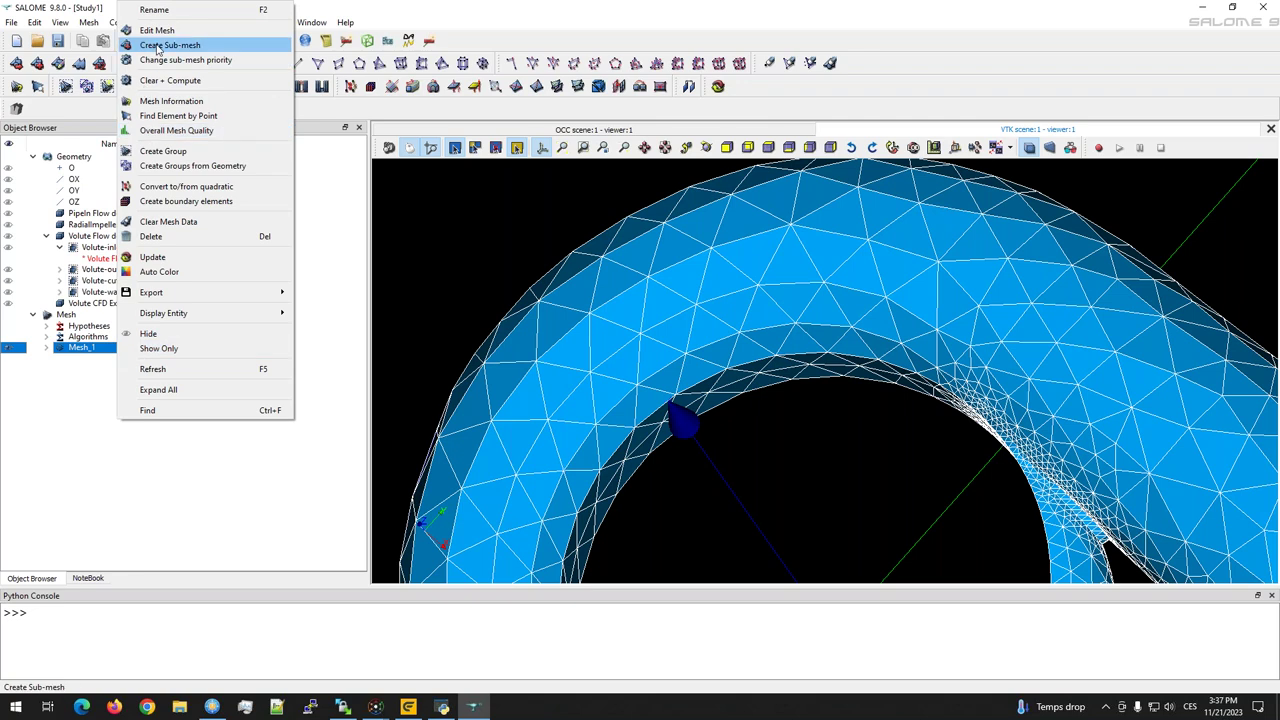
left_click(156, 31)
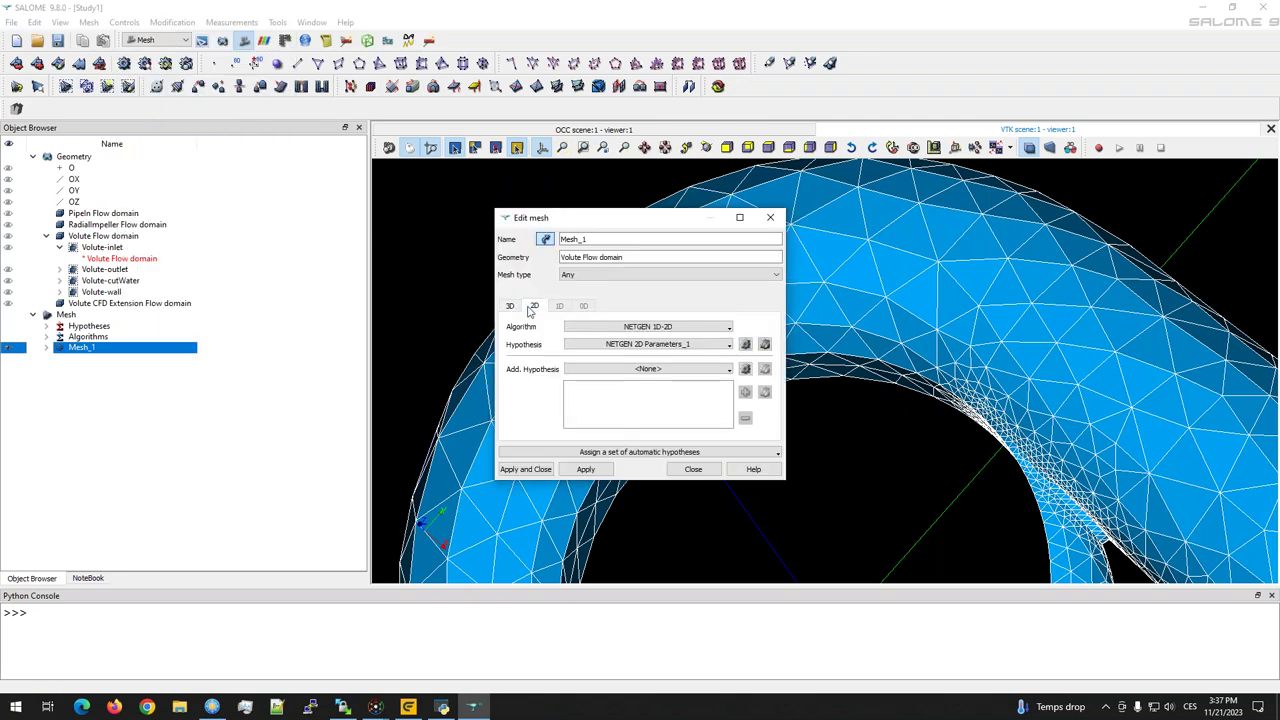
left_click(765, 344)
double_click(669, 274)
type("50")
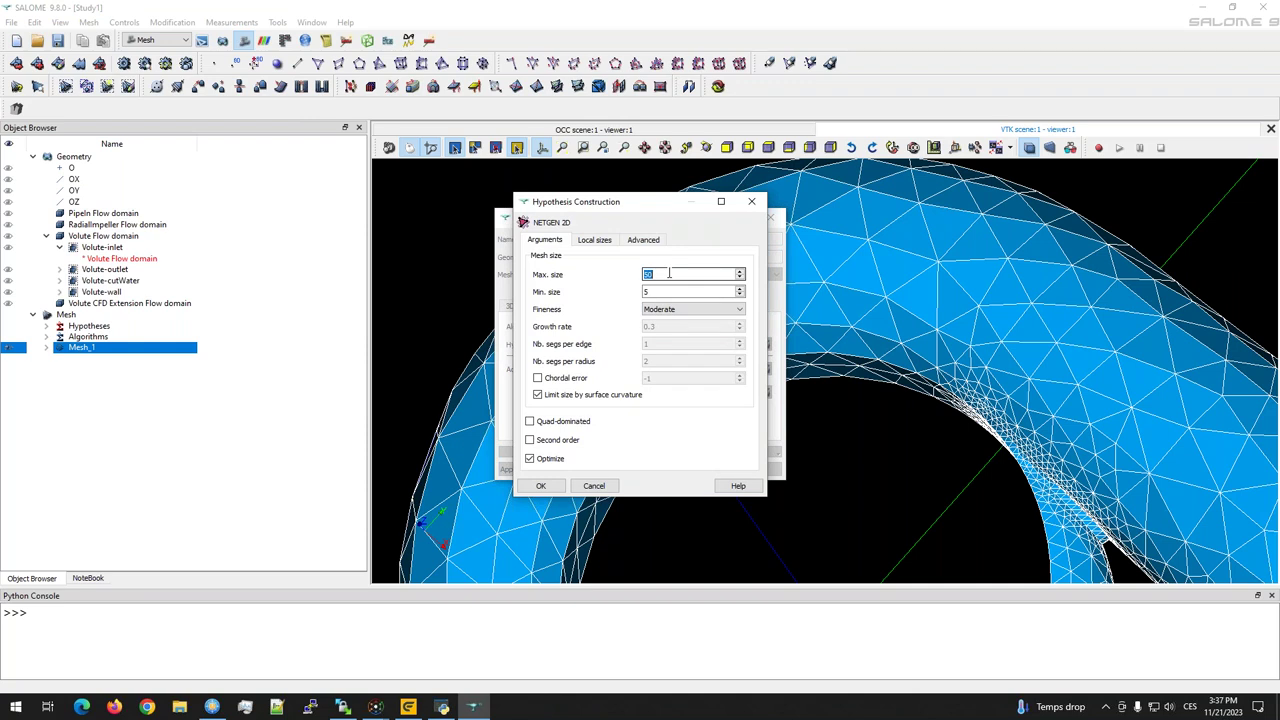
left_click(661, 291)
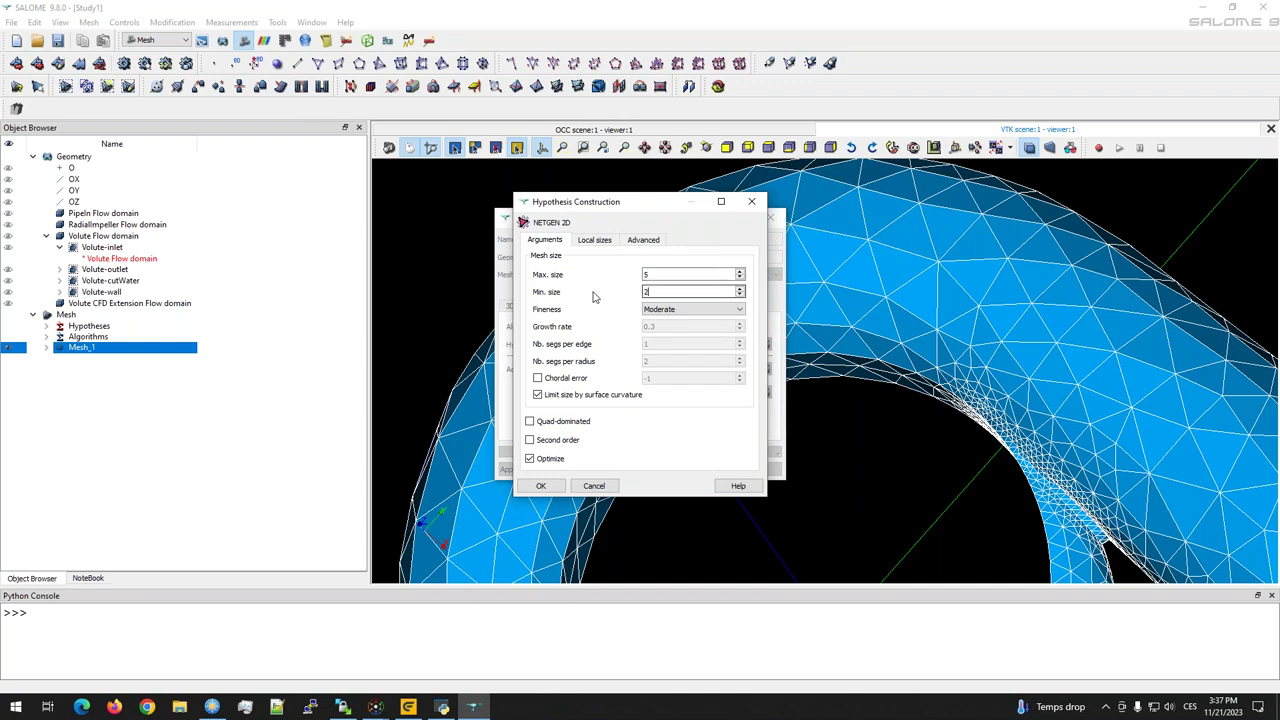
left_click(540, 485)
left_click(545, 470)
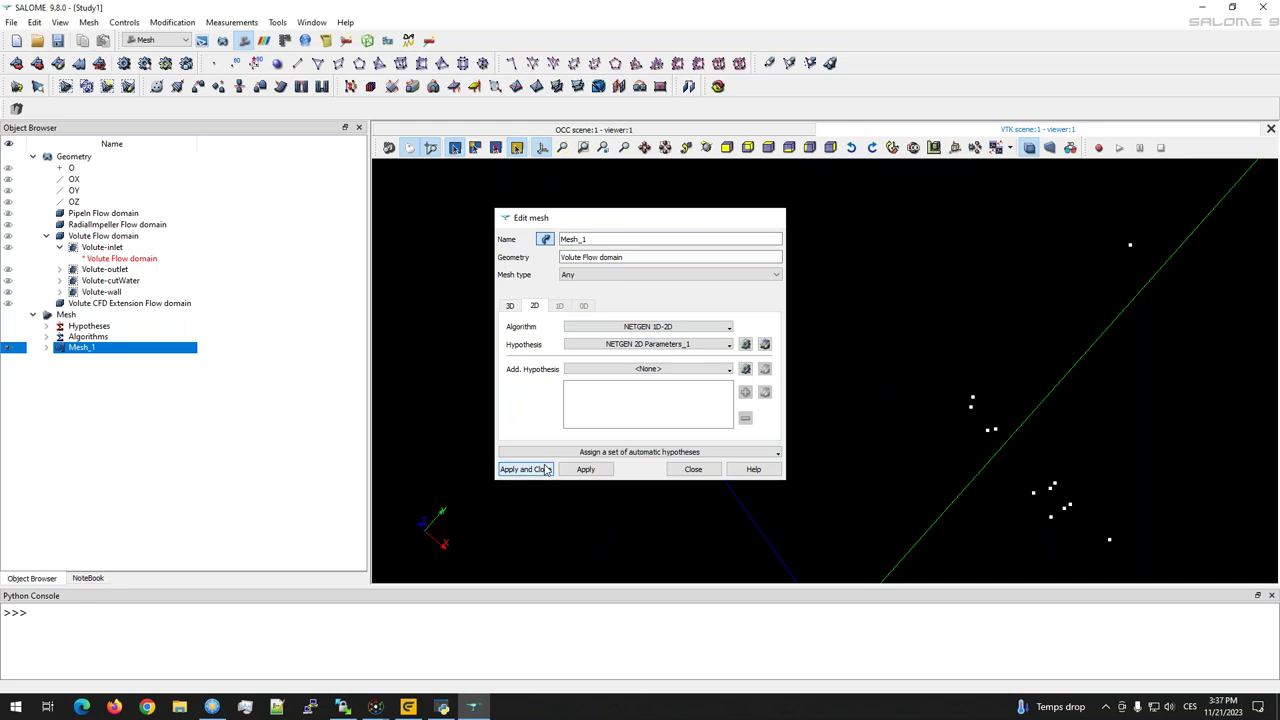
left_click(178, 86)
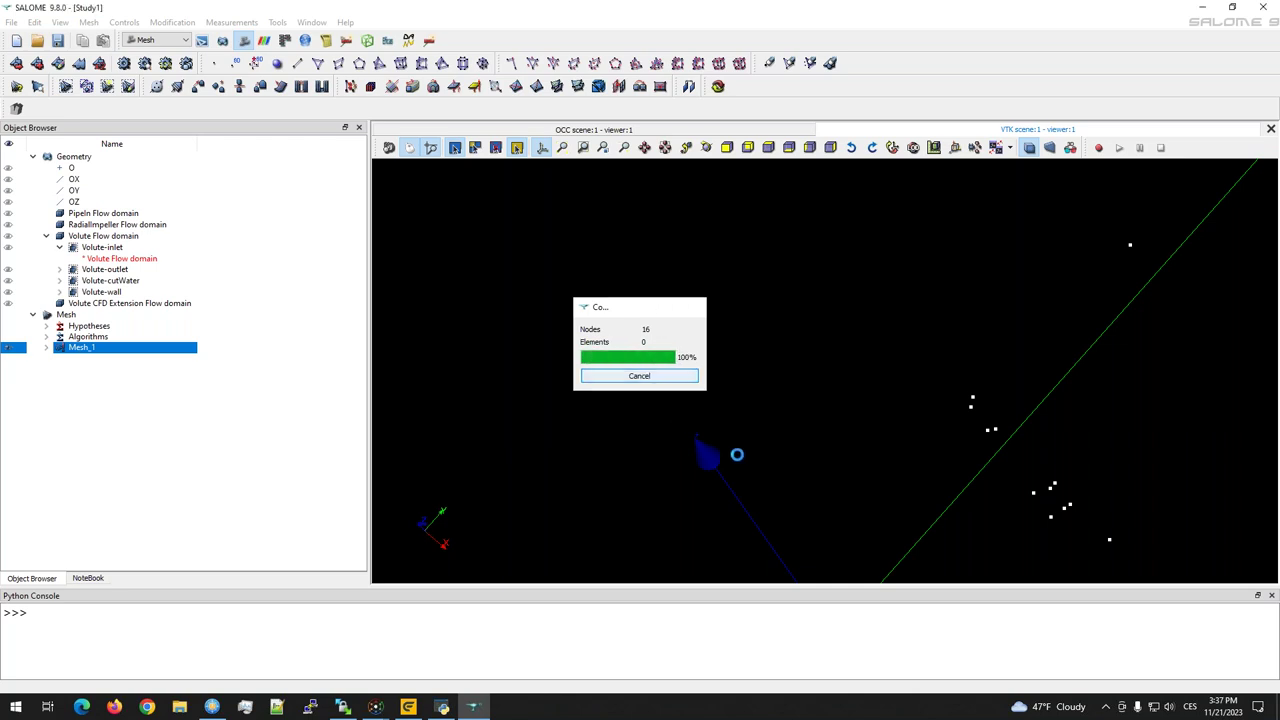
left_click(750, 530)
Step: Examine the recomputed volute mesh from several angles, ending close up at the junction of spiral and outlet pipe
left_click_drag(780, 520, 675, 517)
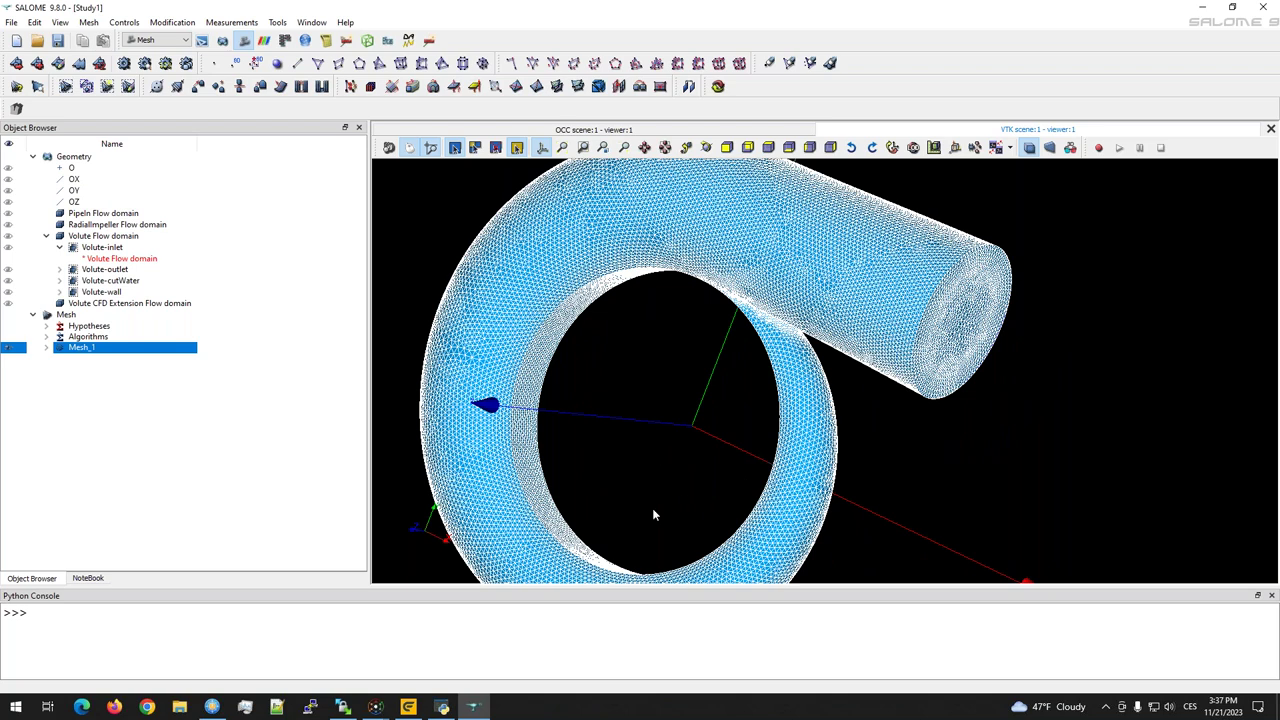
scroll(671, 497, "down", 1)
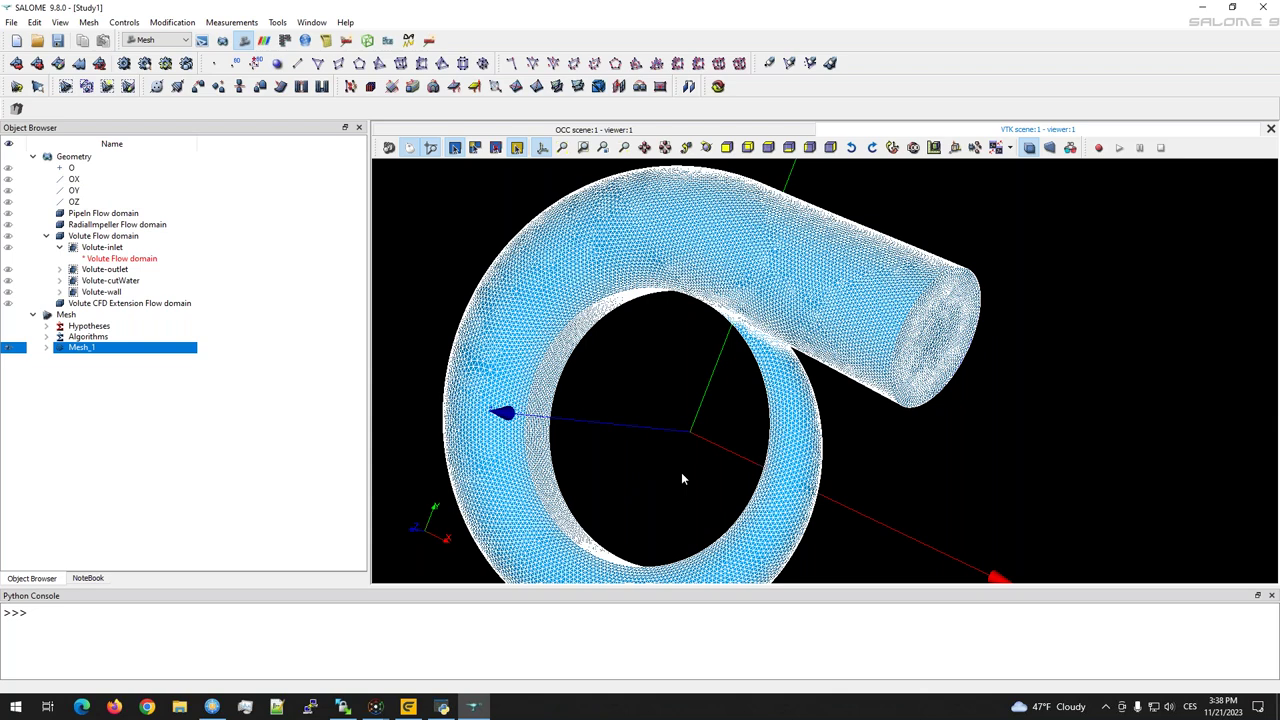
right_click_drag(721, 419, 698, 456, "ctrl")
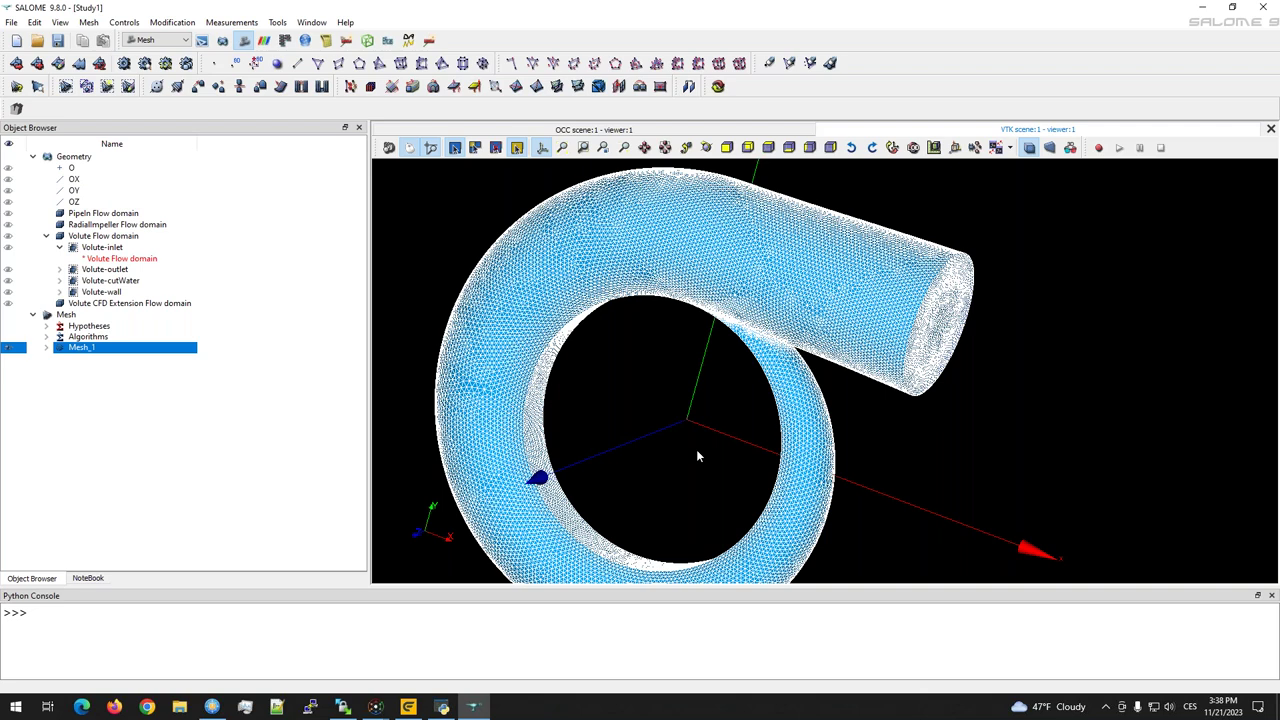
right_click_drag(702, 474, 660, 478, "ctrl")
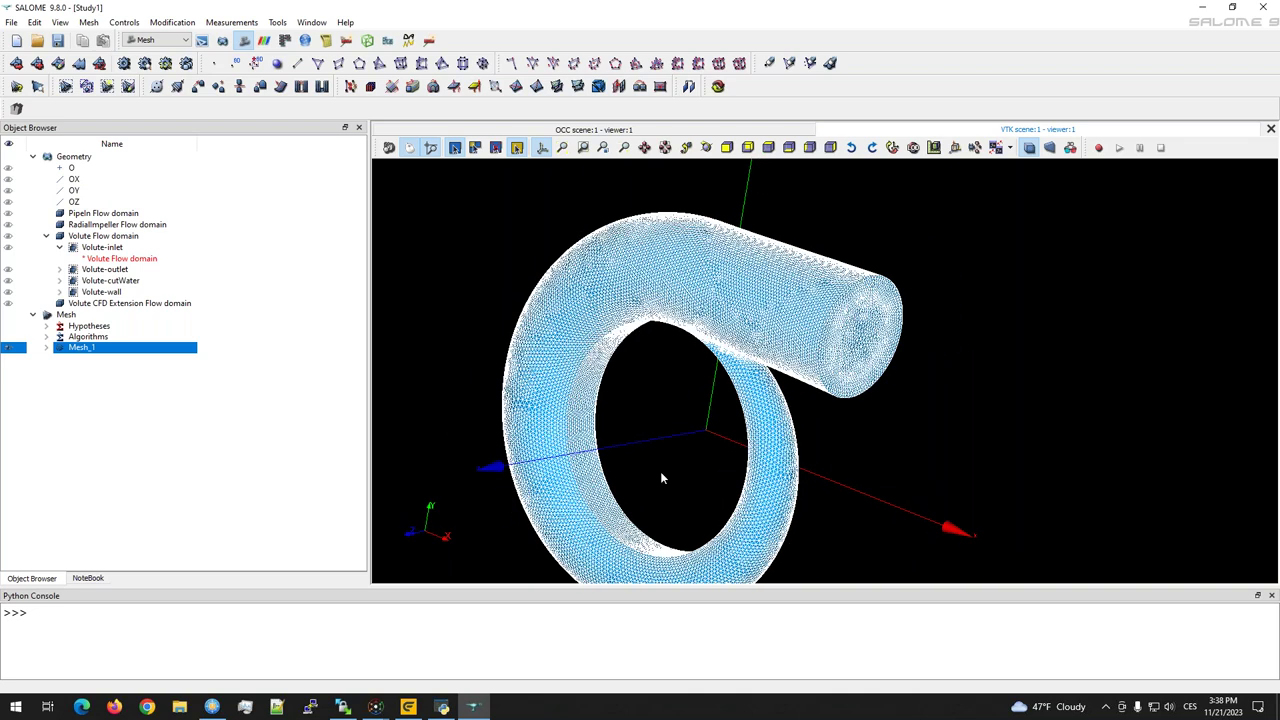
right_click_drag(713, 475, 810, 388, "ctrl")
left_click_drag(810, 388, 831, 514, "ctrl")
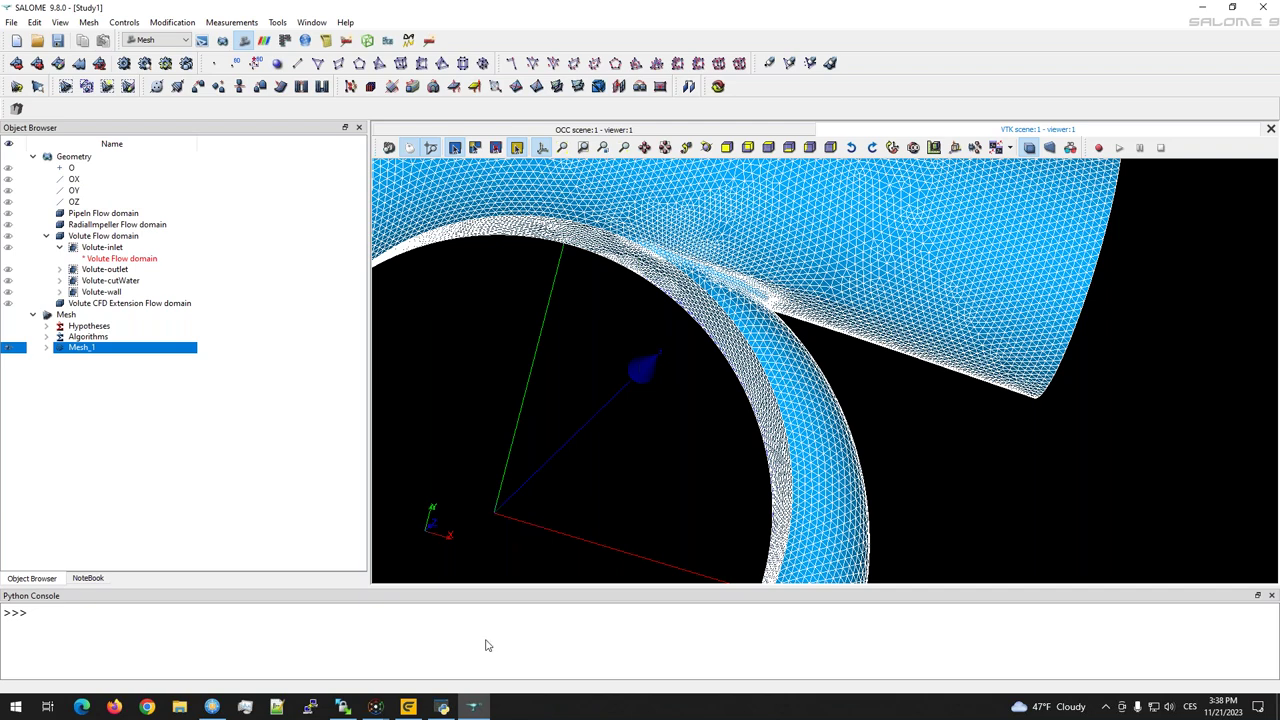
Step: Switch to the TCAE-pumpWithSecondaryFlowPath project in TCAE and review its mesh components and TCFD run progress
mouse_move(375, 707)
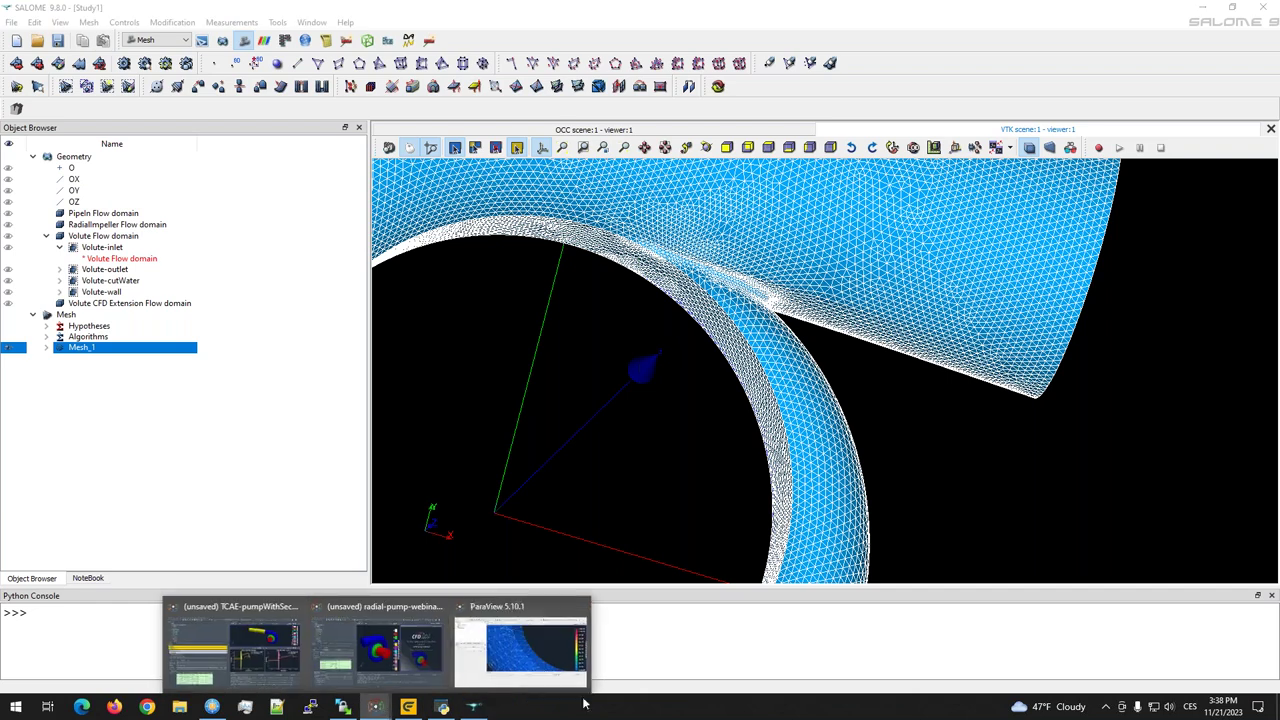
mouse_move(556, 675)
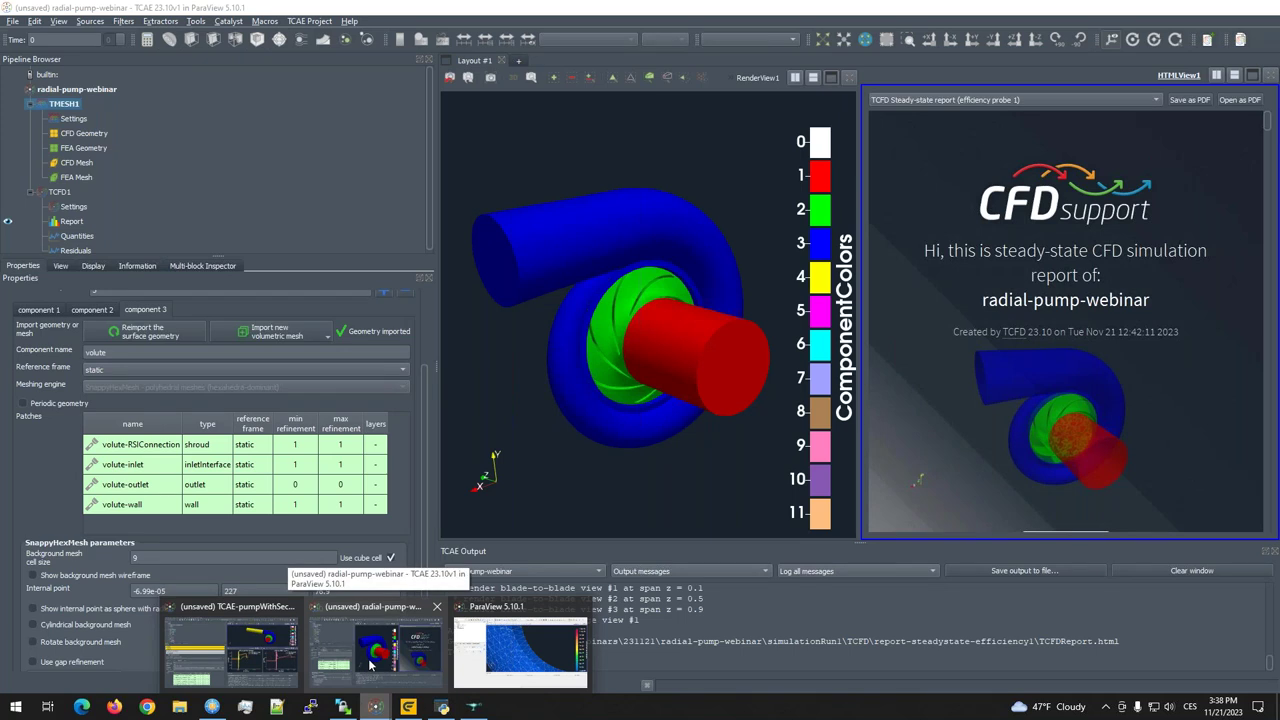
left_click(368, 658)
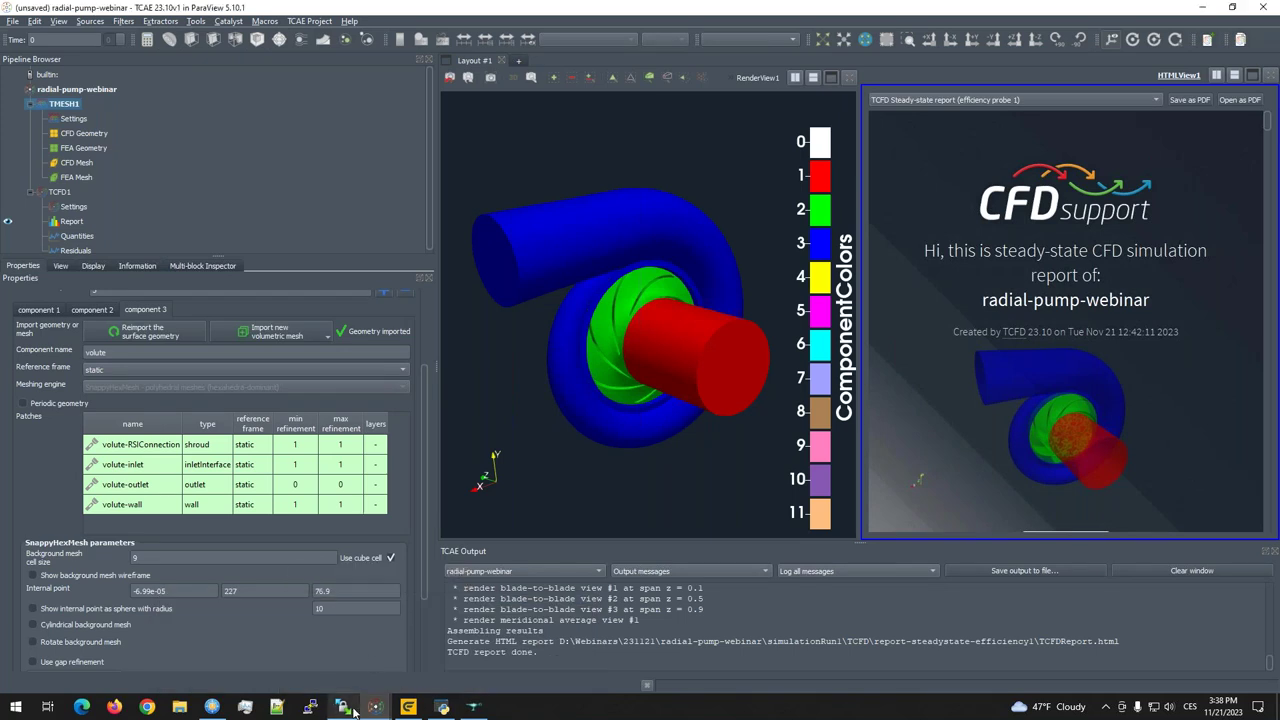
mouse_move(375, 707)
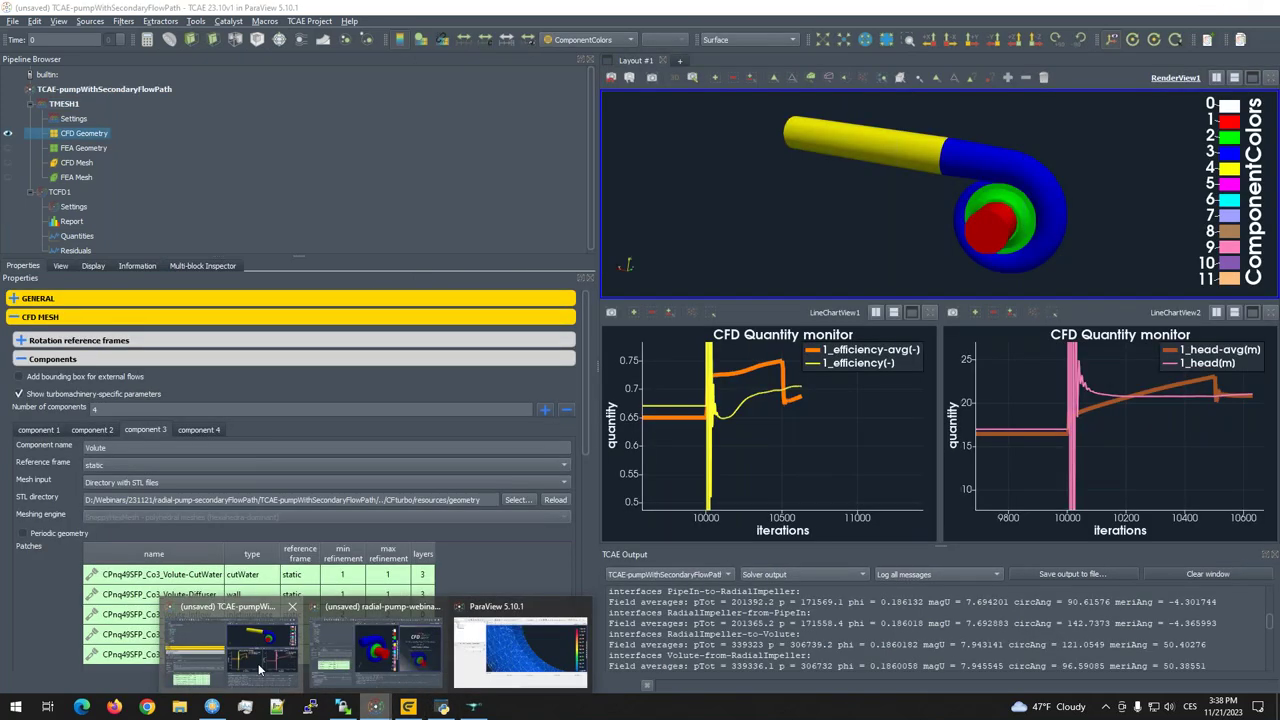
left_click(259, 668)
left_click(94, 90)
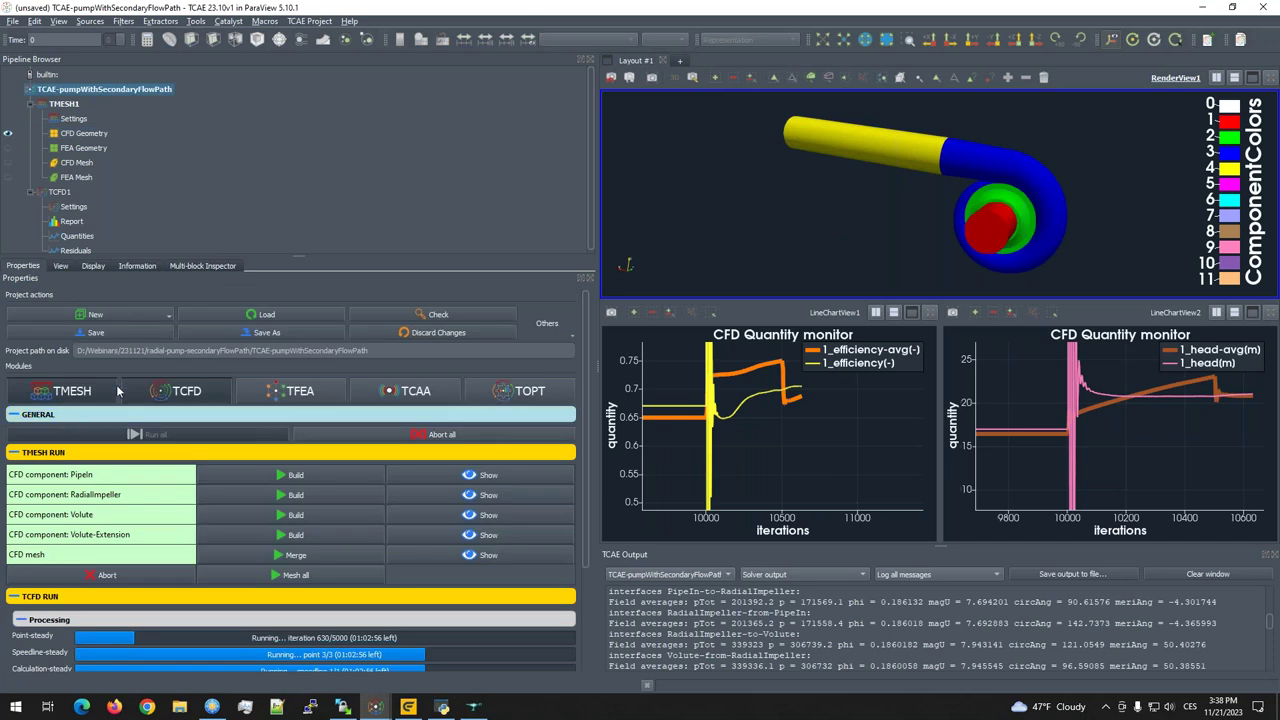
left_click(287, 578)
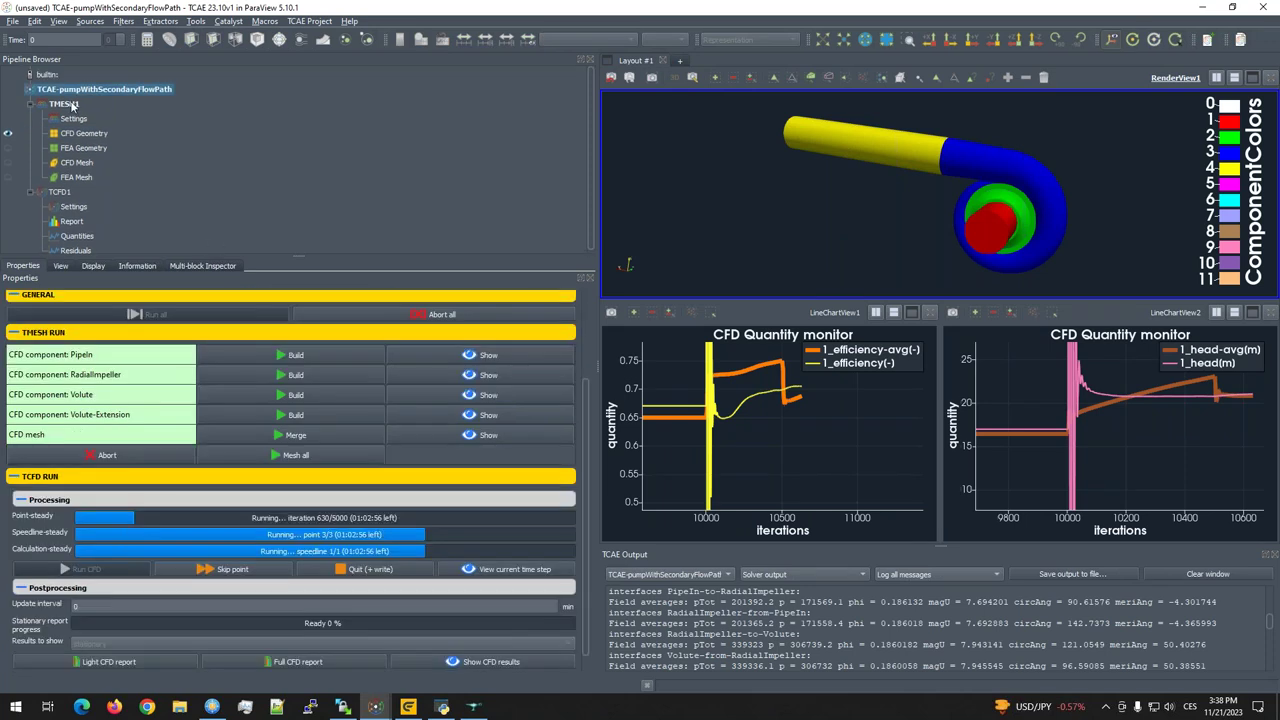
Step: Review the TMESH1 patch types, reference frames, refinement levels, layers and gap refinement of the PipeIn and RadialImpeller components
scroll(74, 516, "up", 3)
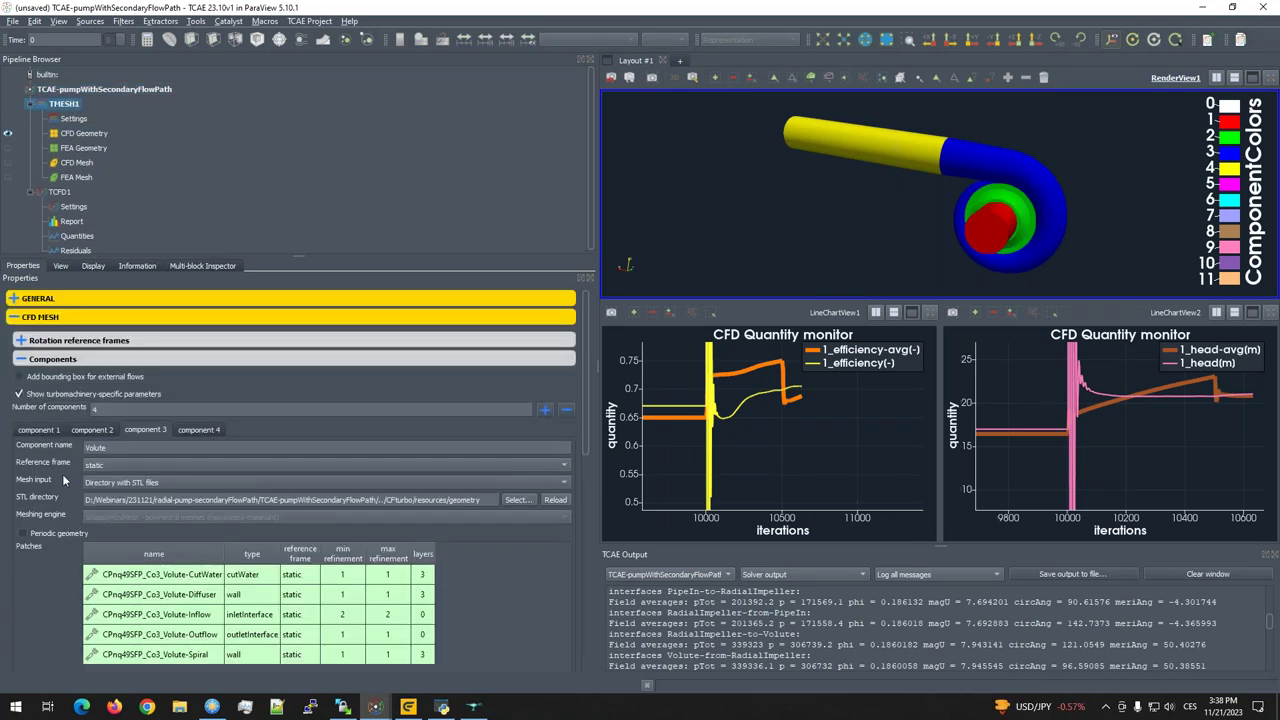
left_click(46, 434)
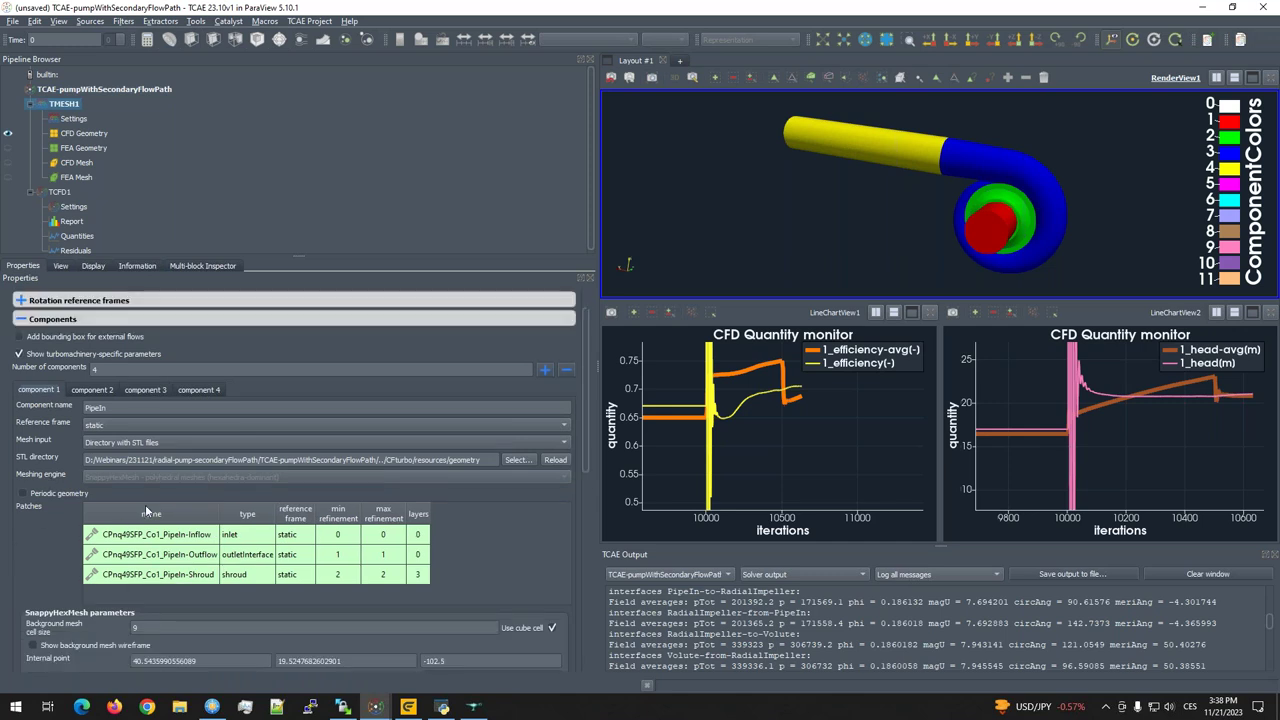
left_click(99, 432)
scroll(230, 610, "down", 3)
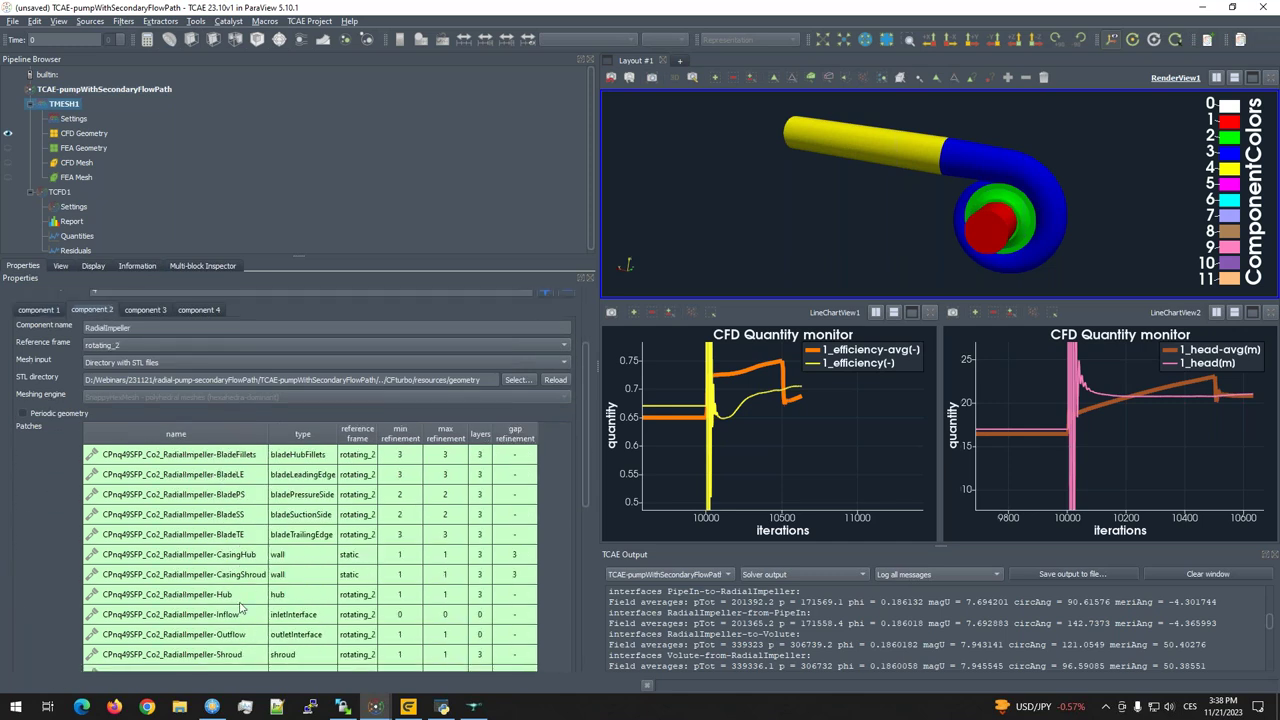
scroll(230, 593, "down", 1)
scroll(232, 614, "up", 4)
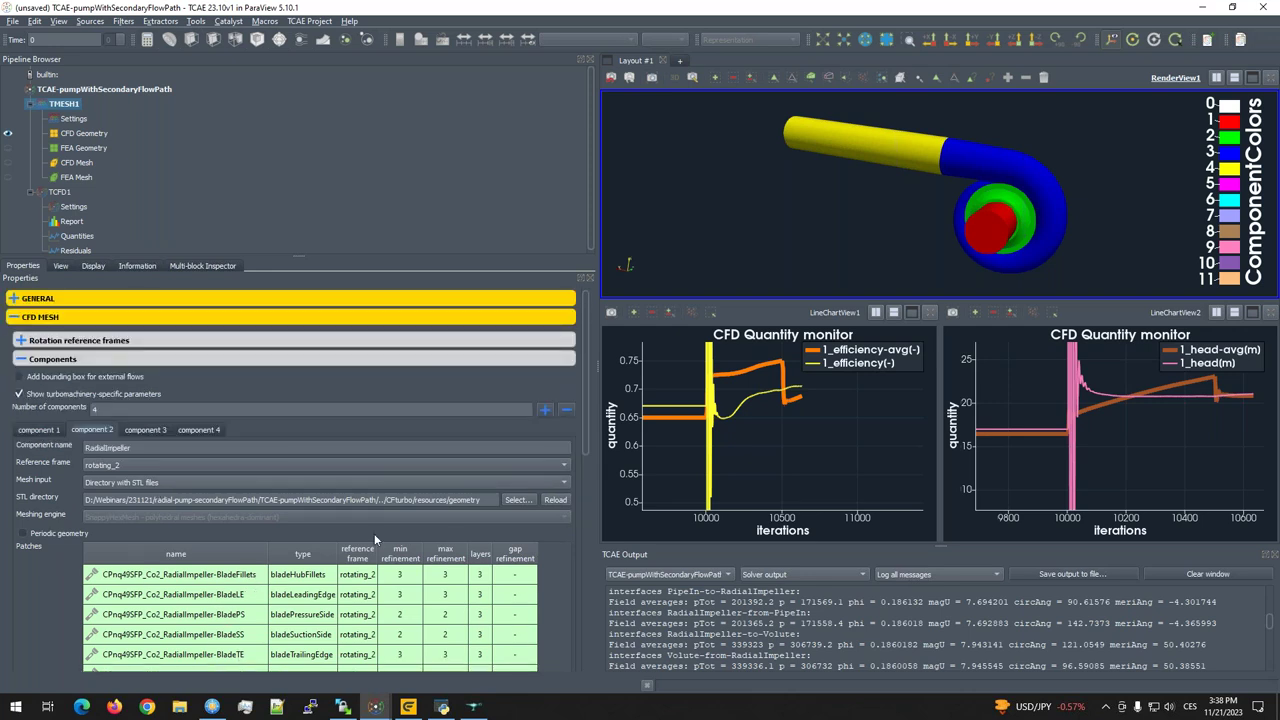
scroll(327, 580, "down", 9)
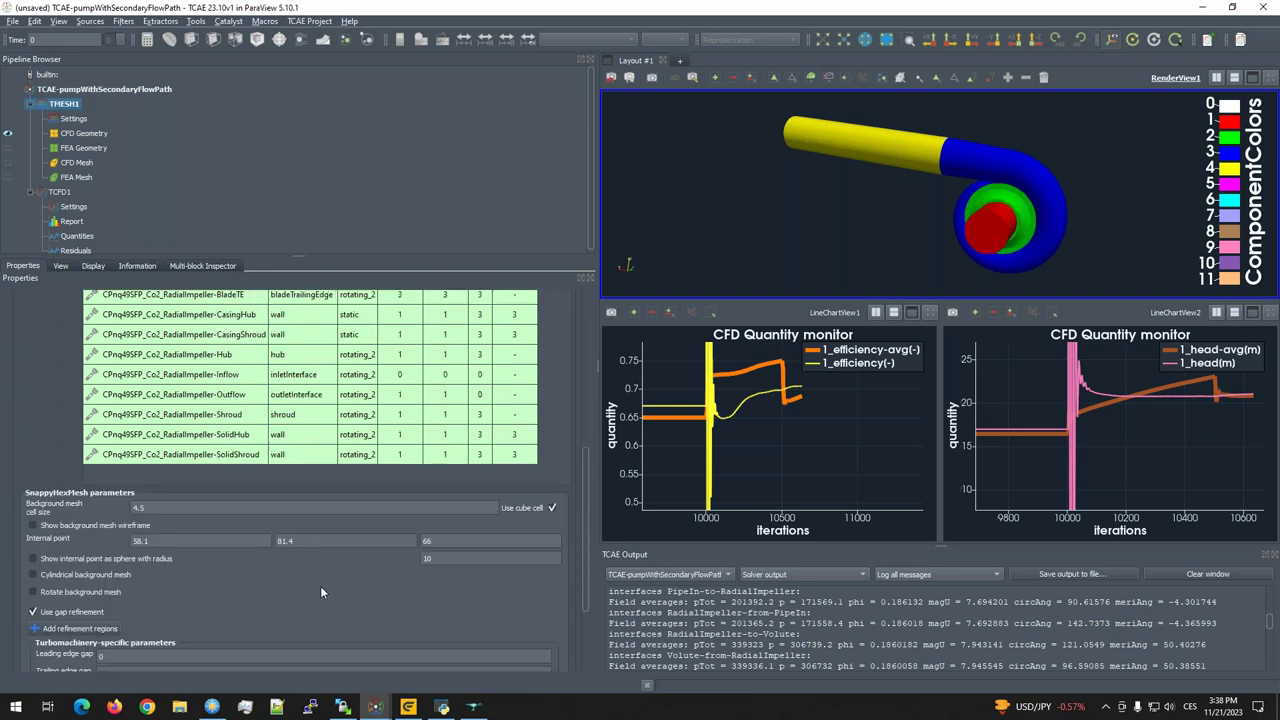
scroll(411, 424, "up", 2)
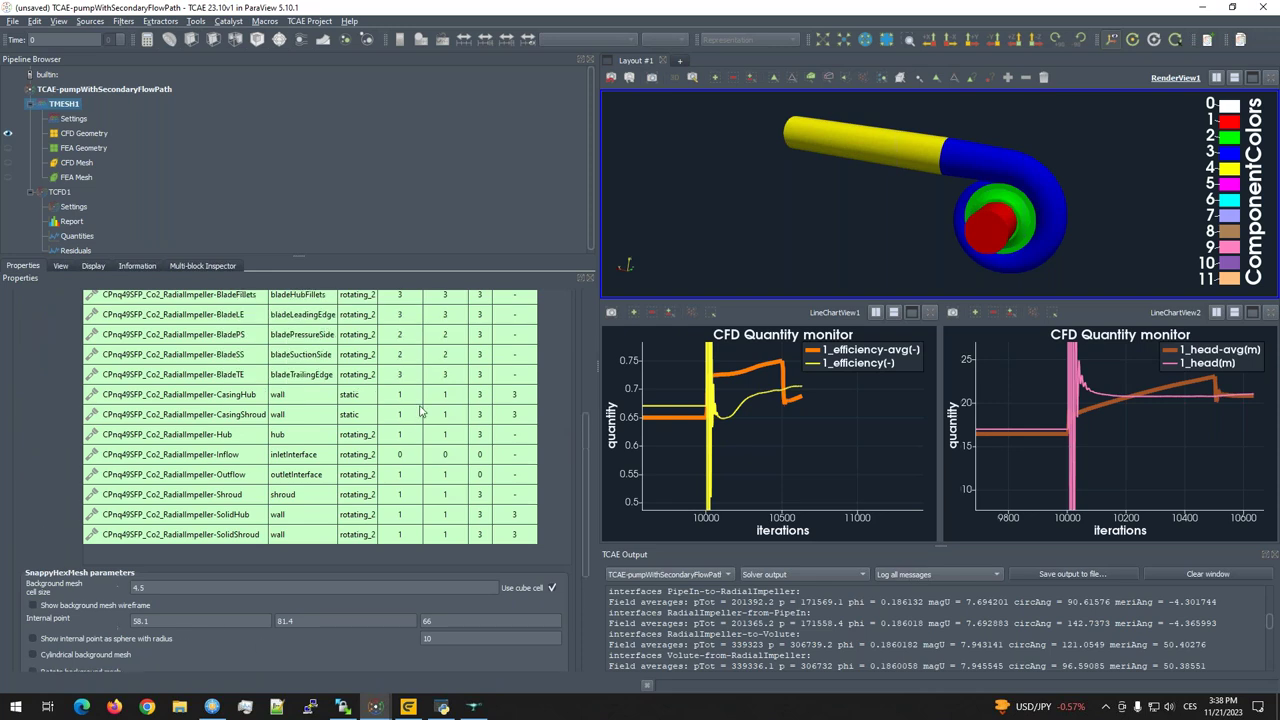
scroll(423, 470, "up", 1)
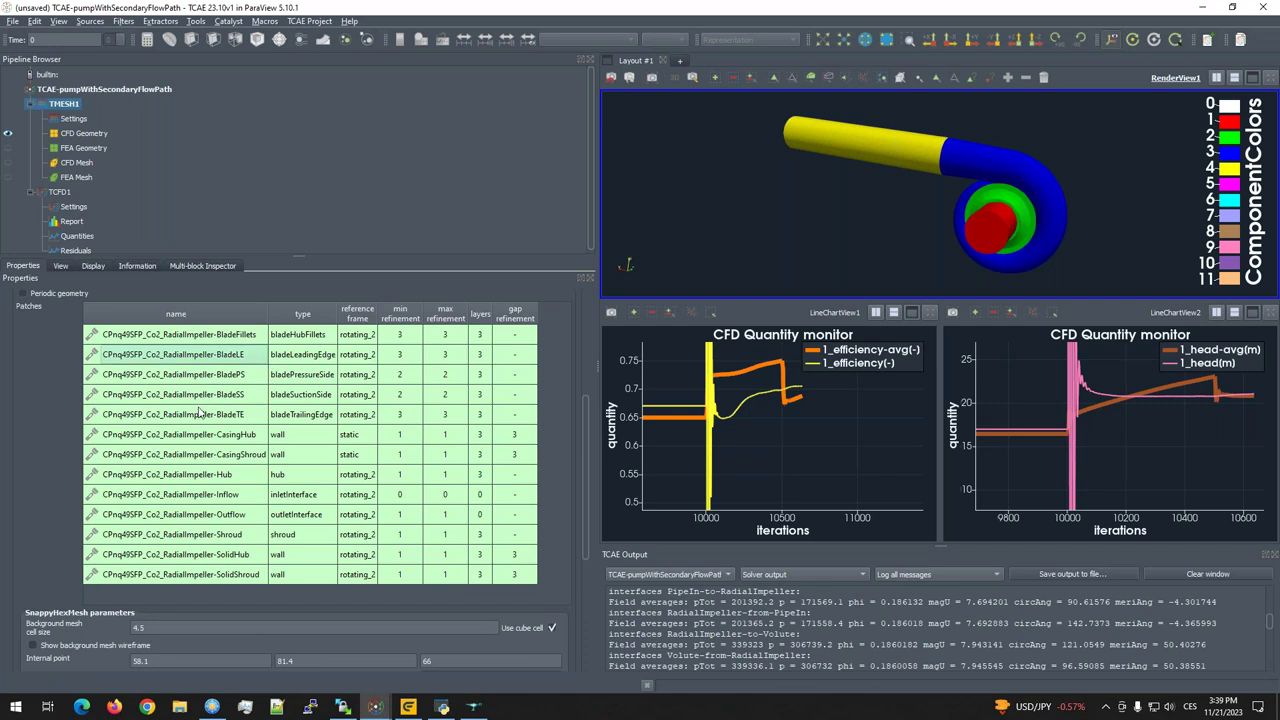
left_click(298, 358)
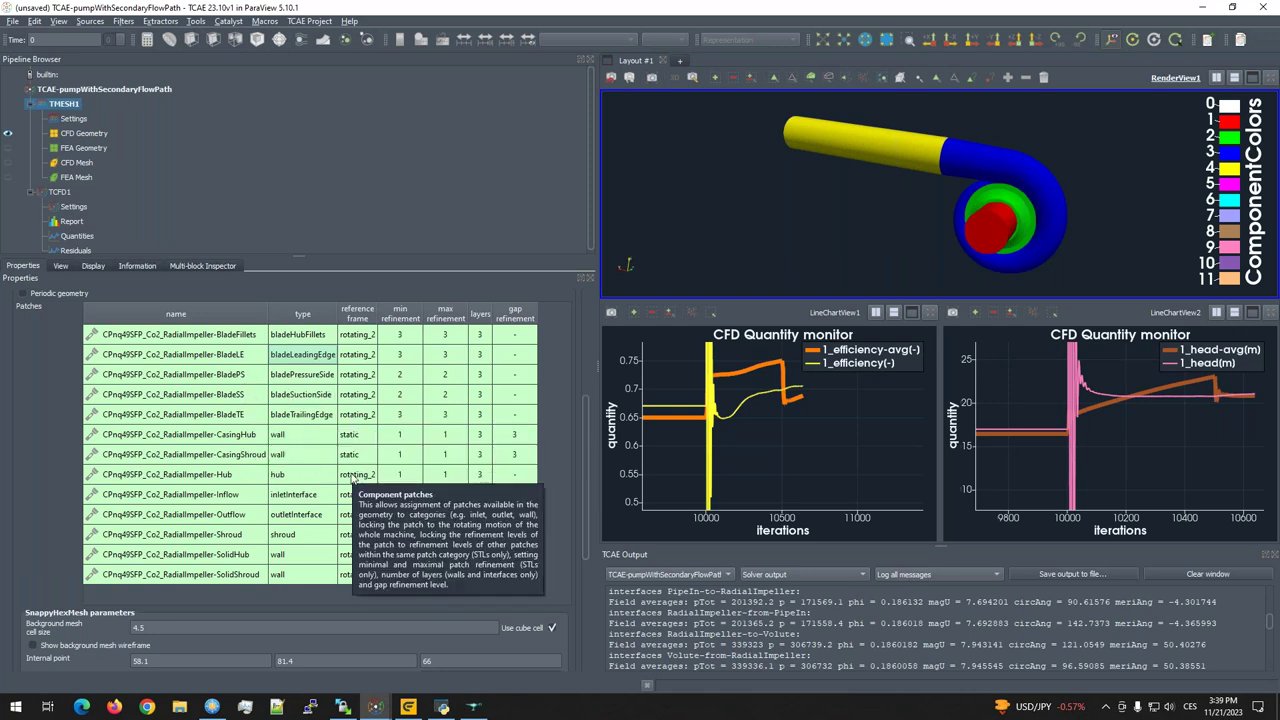
left_click_drag(729, 276, 895, 240)
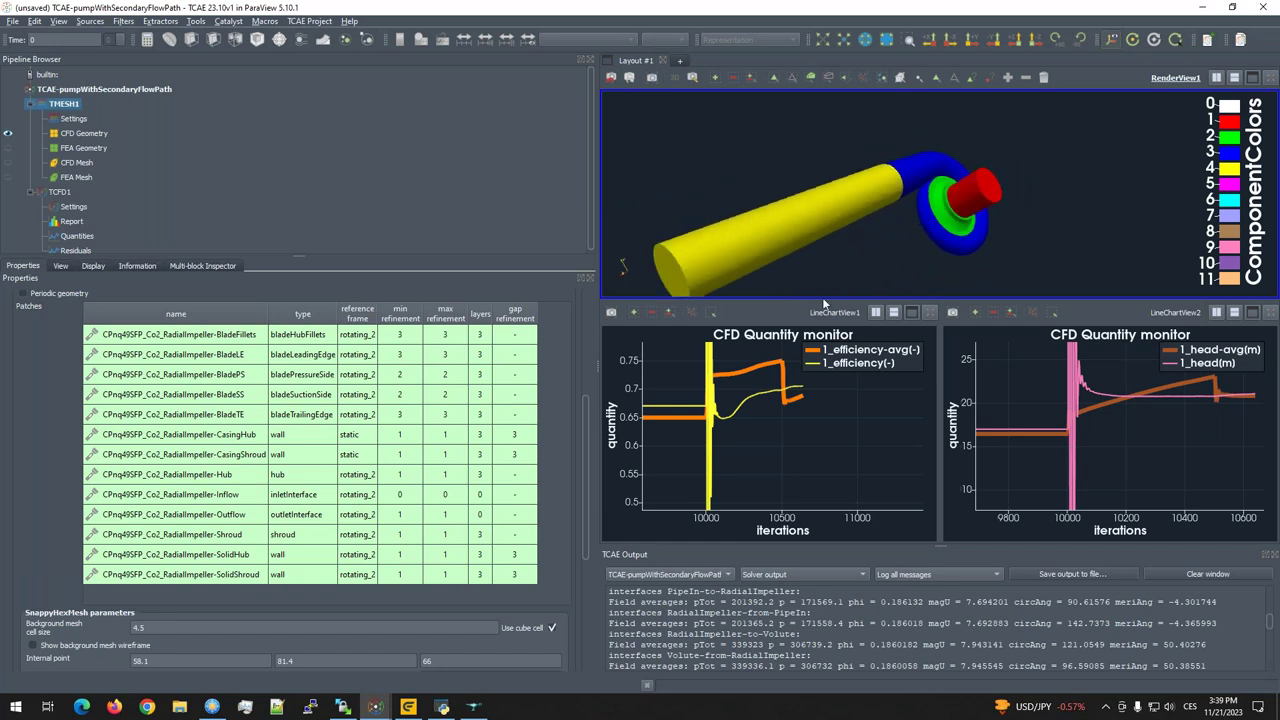
scroll(240, 487, "down", 2)
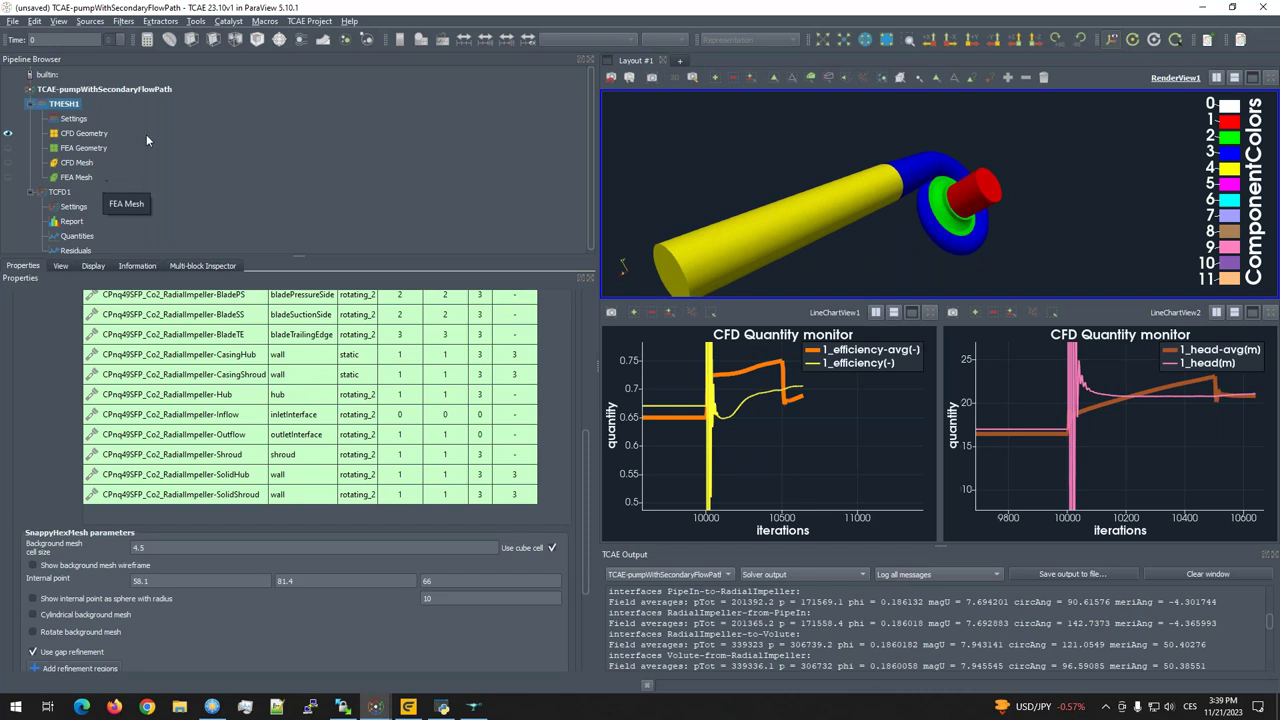
Step: Examine the TCFD1 settings of the secondary flow path project, including the cavitation risk parameters under Multiphysics
left_click(56, 193)
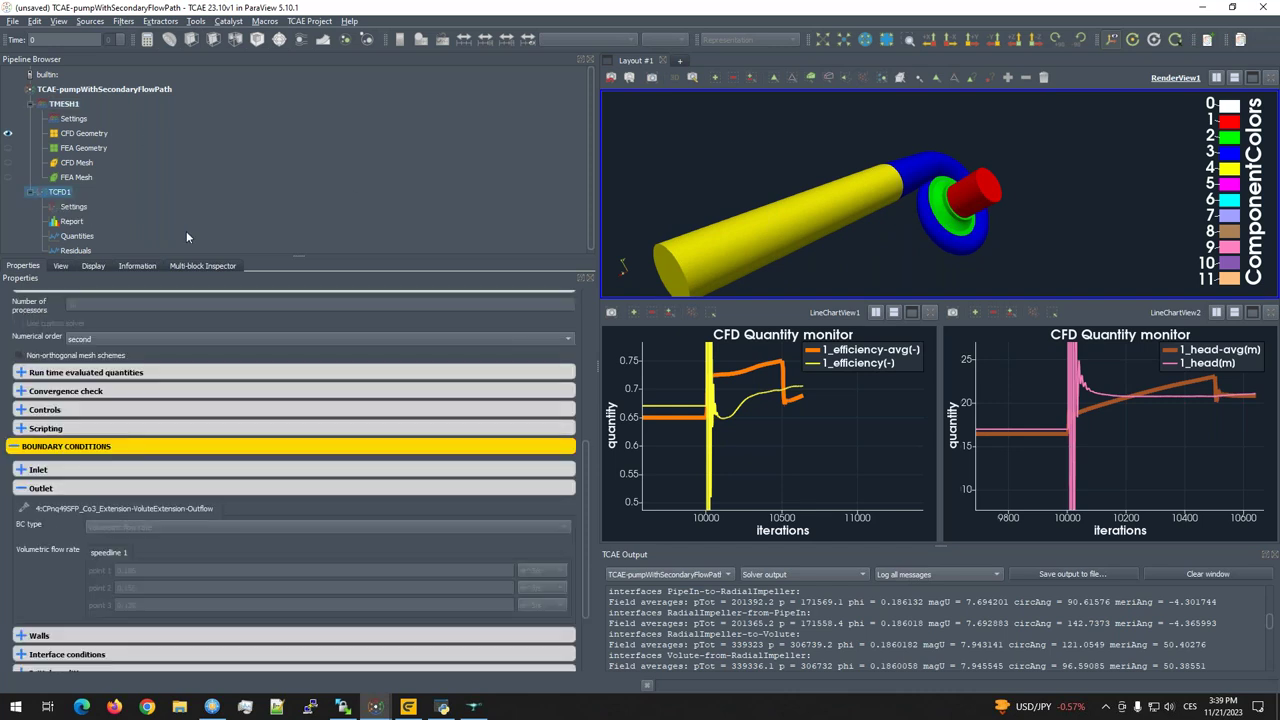
scroll(87, 552, "down", 5)
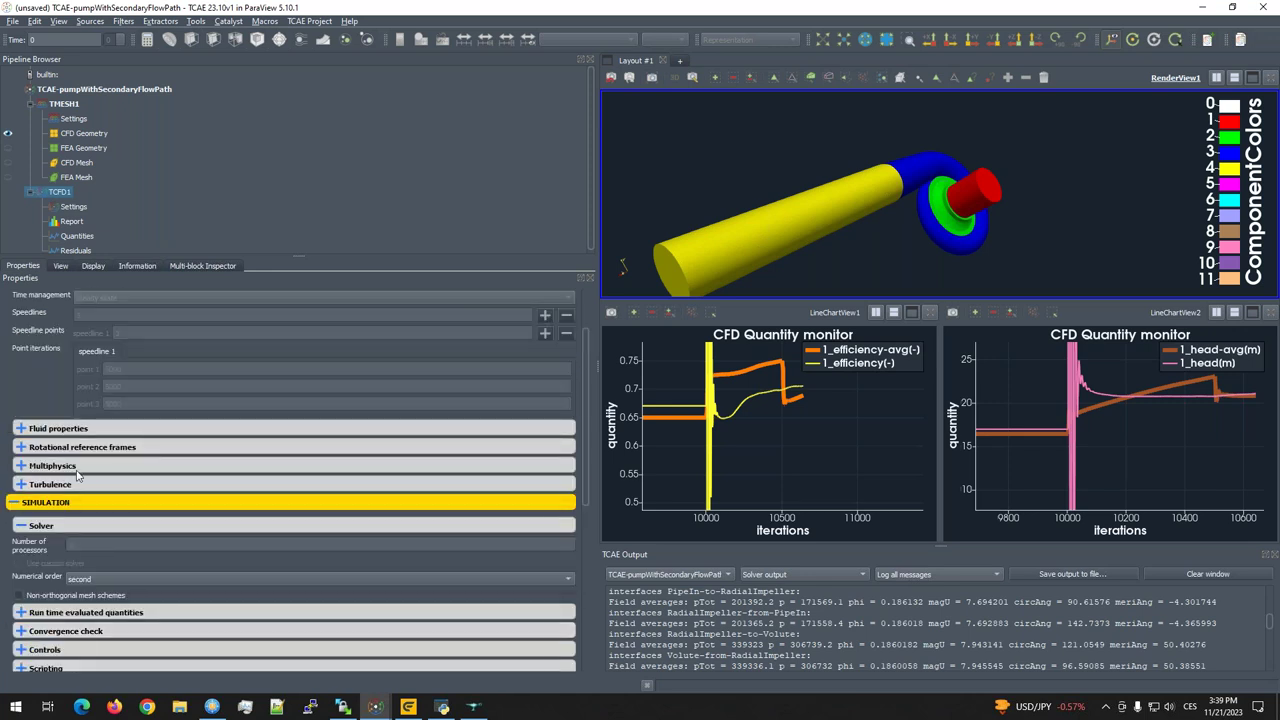
scroll(170, 540, "down", 2)
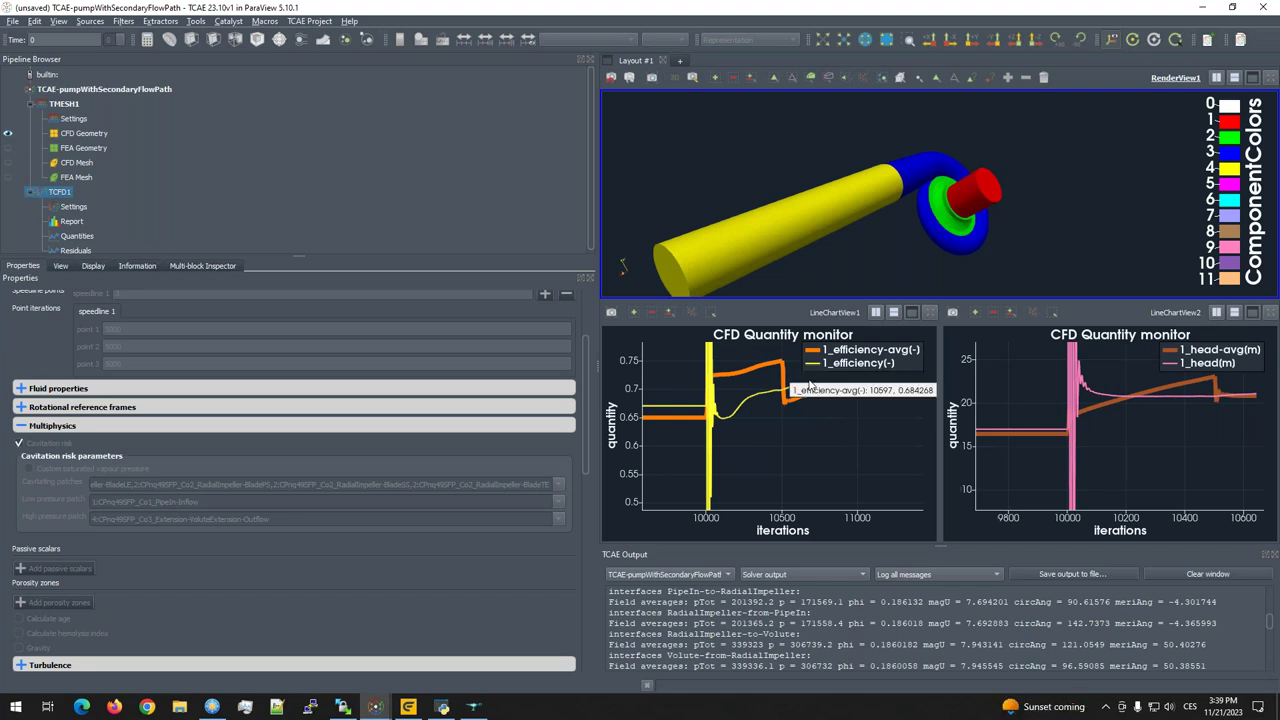
Step: Switch to the radial-pump-webinar project, rotate its pump geometry, and open the TCFD1 simulation settings
mouse_move(375, 707)
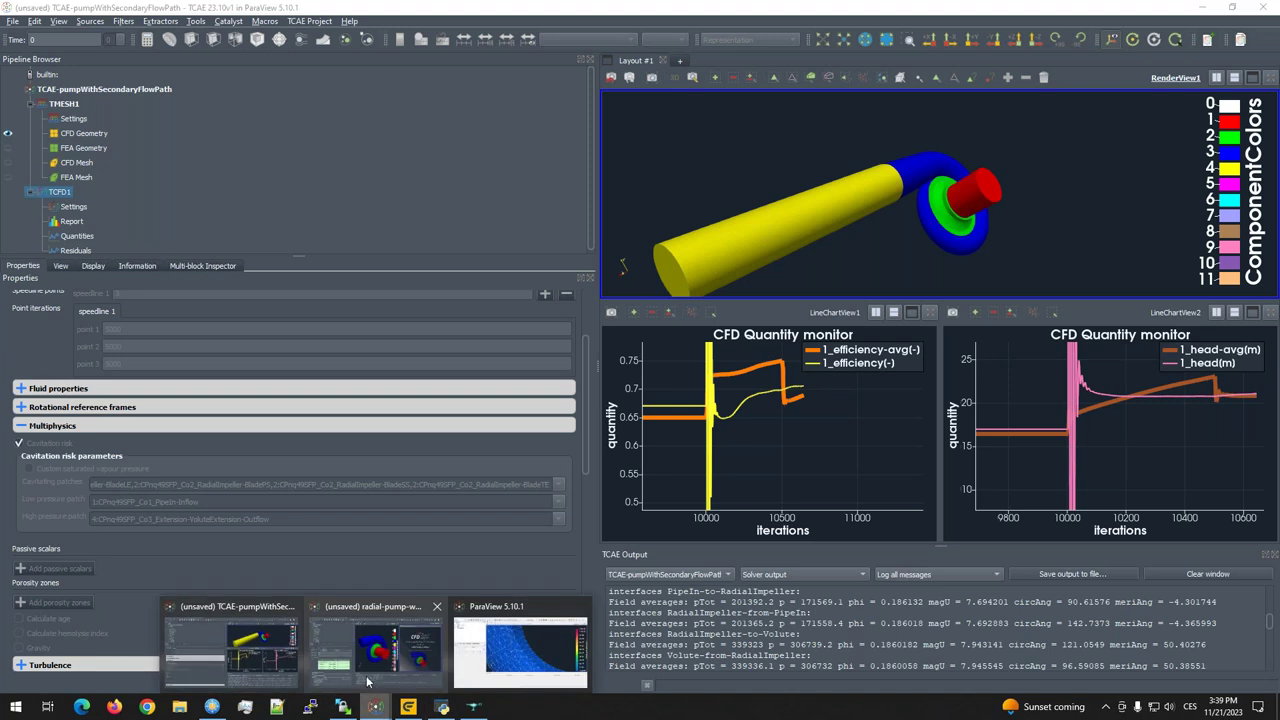
left_click(372, 660)
left_click_drag(620, 360, 645, 291)
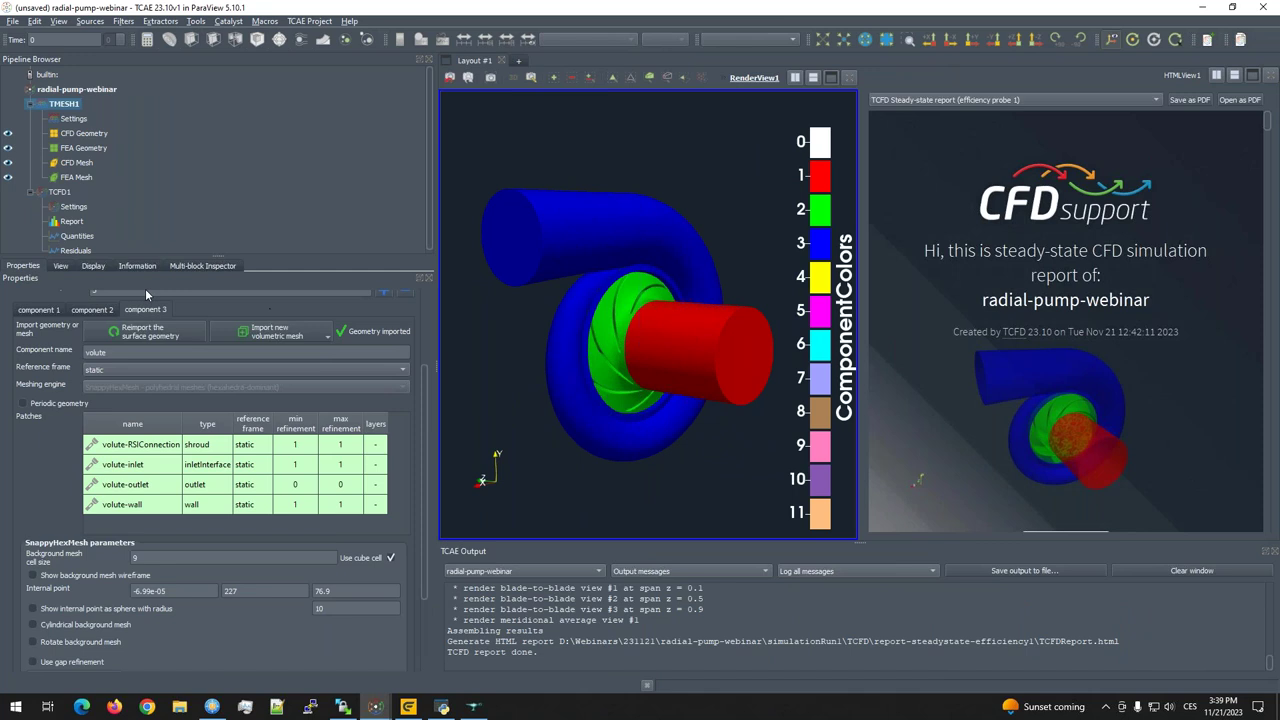
left_click(59, 192)
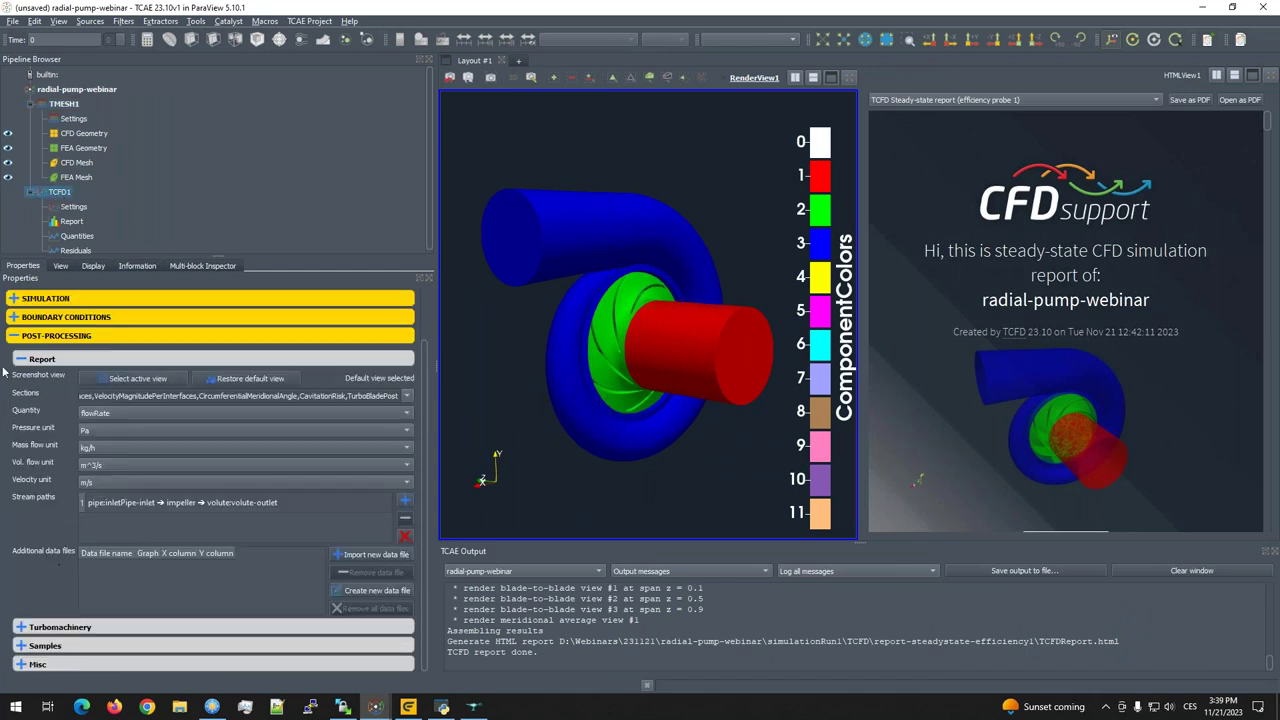
left_click(42, 337)
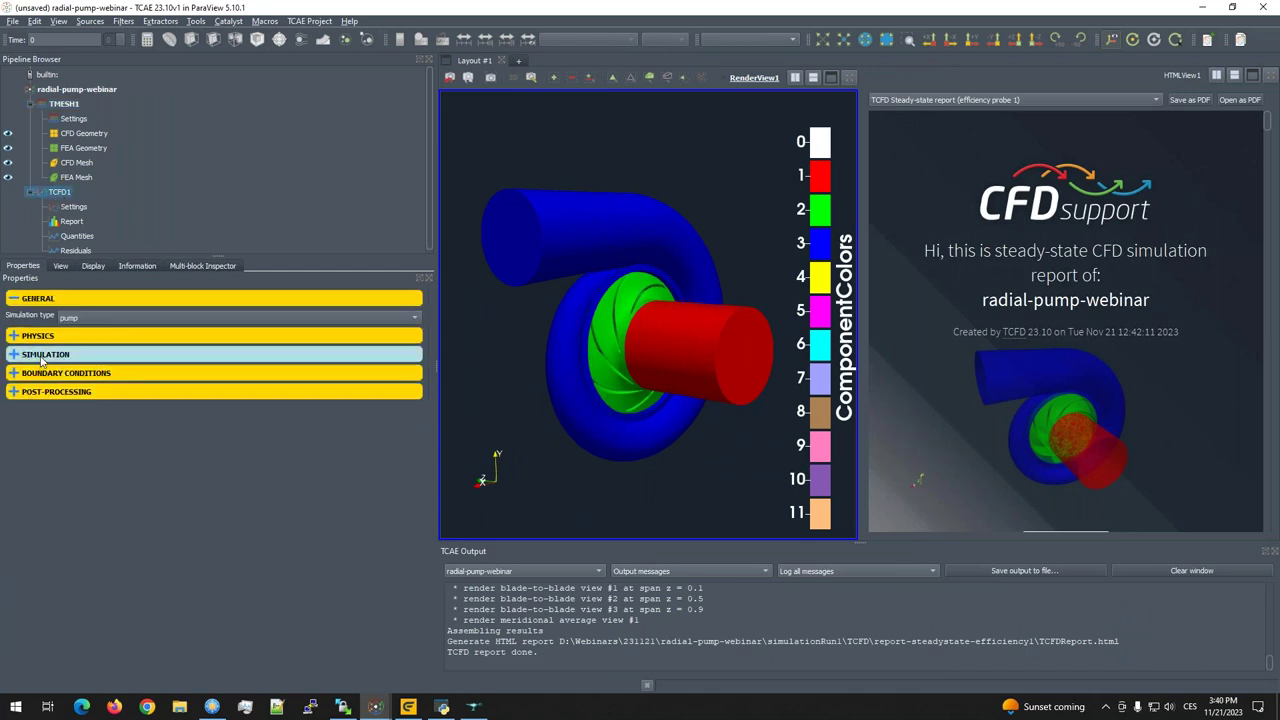
left_click(35, 355)
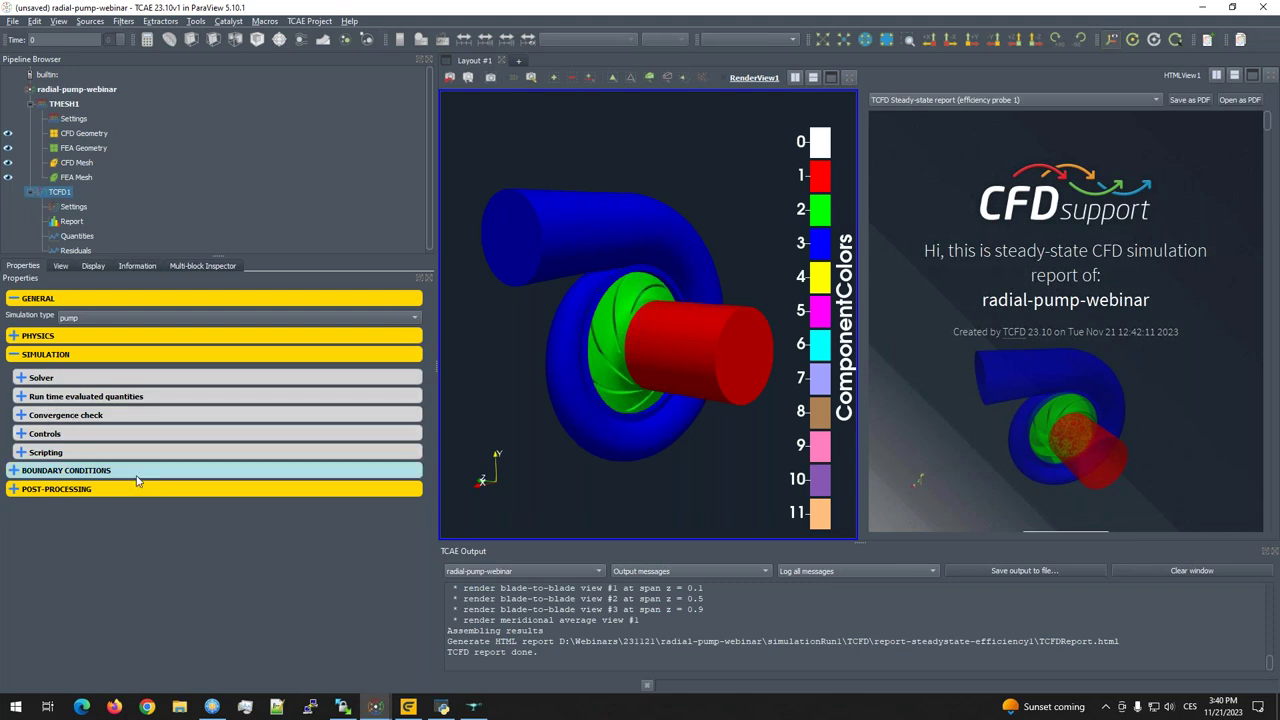
Step: Examine the cavitation risk parameters in the TCFD1 Multiphysics settings, including the available cavitating patches
left_click(54, 337)
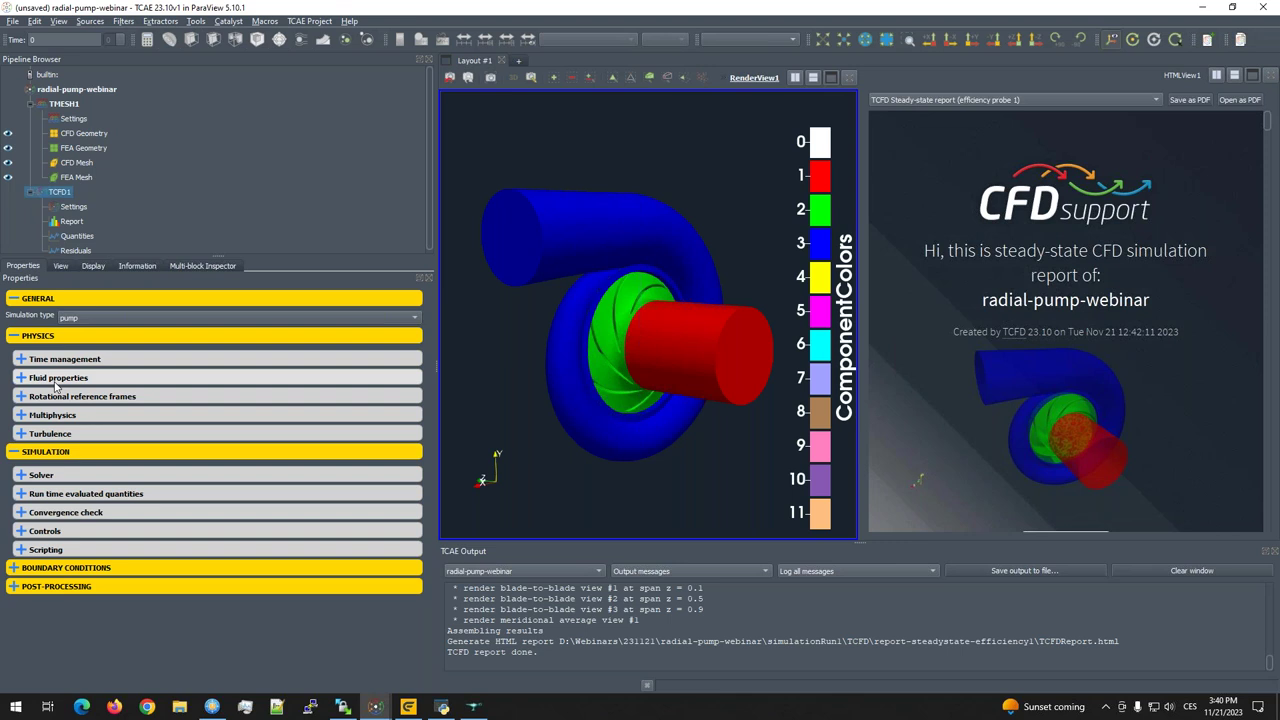
left_click(55, 415)
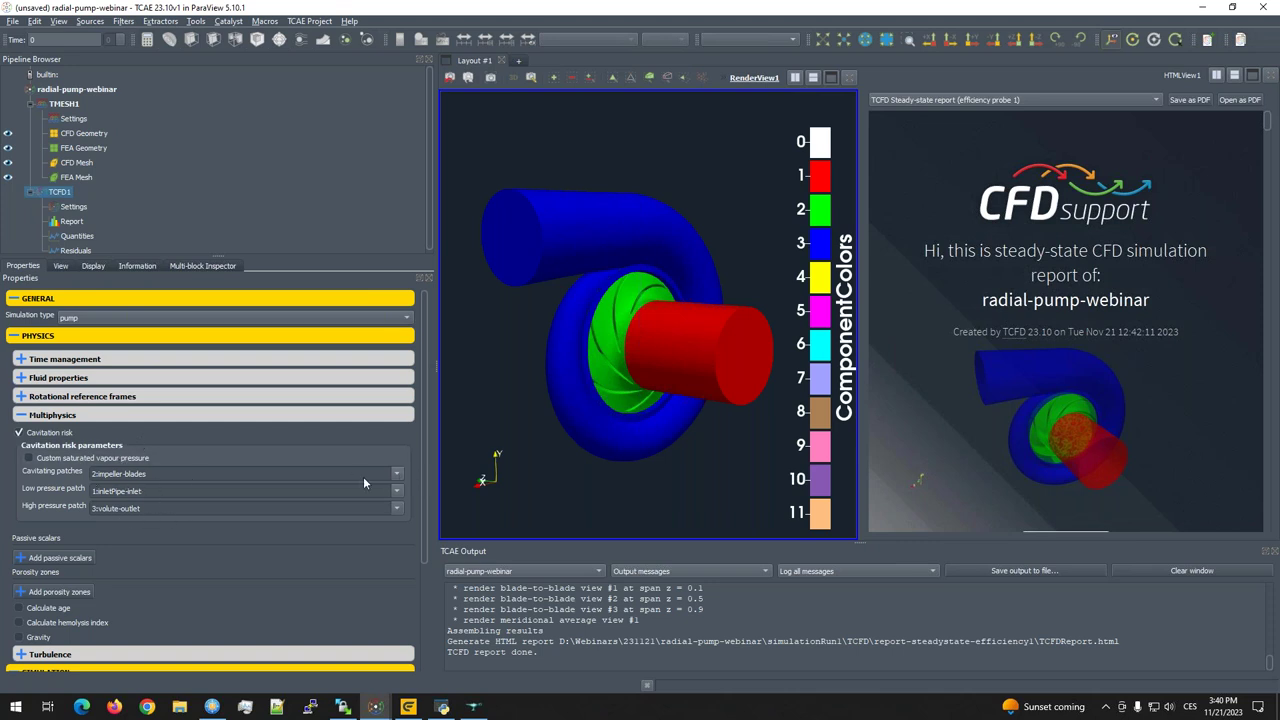
left_click(398, 473)
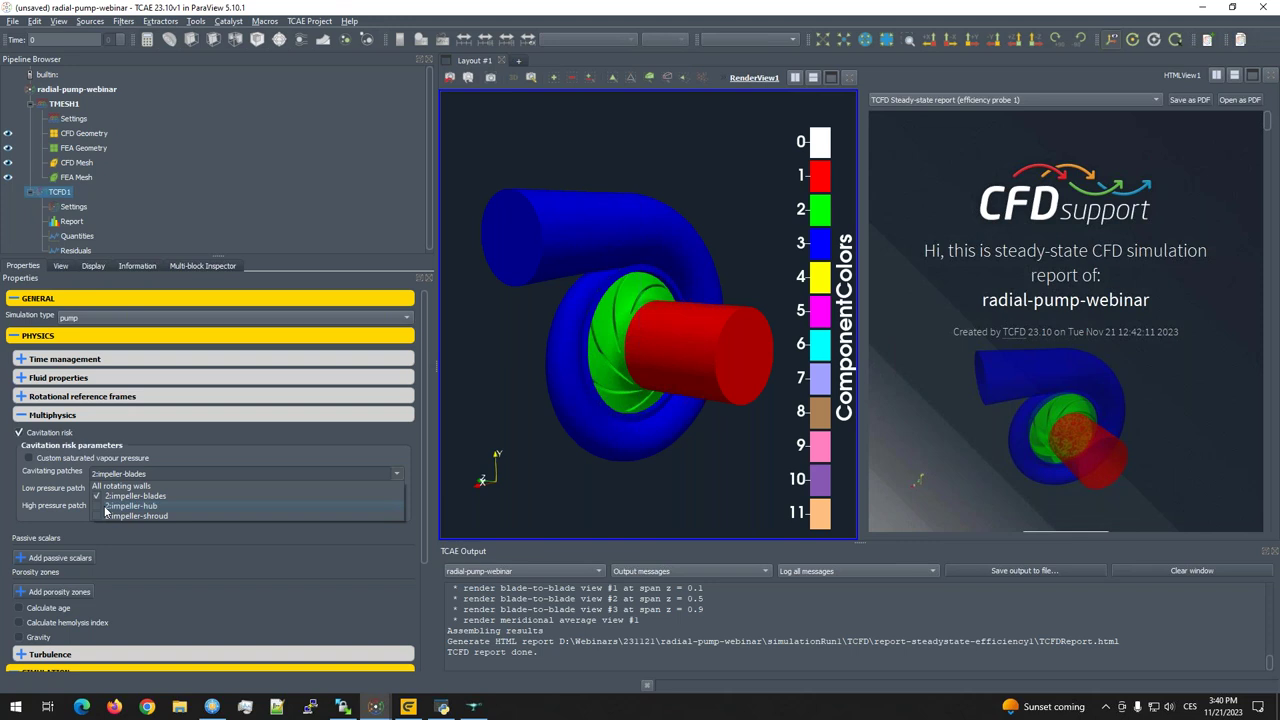
left_click(158, 432)
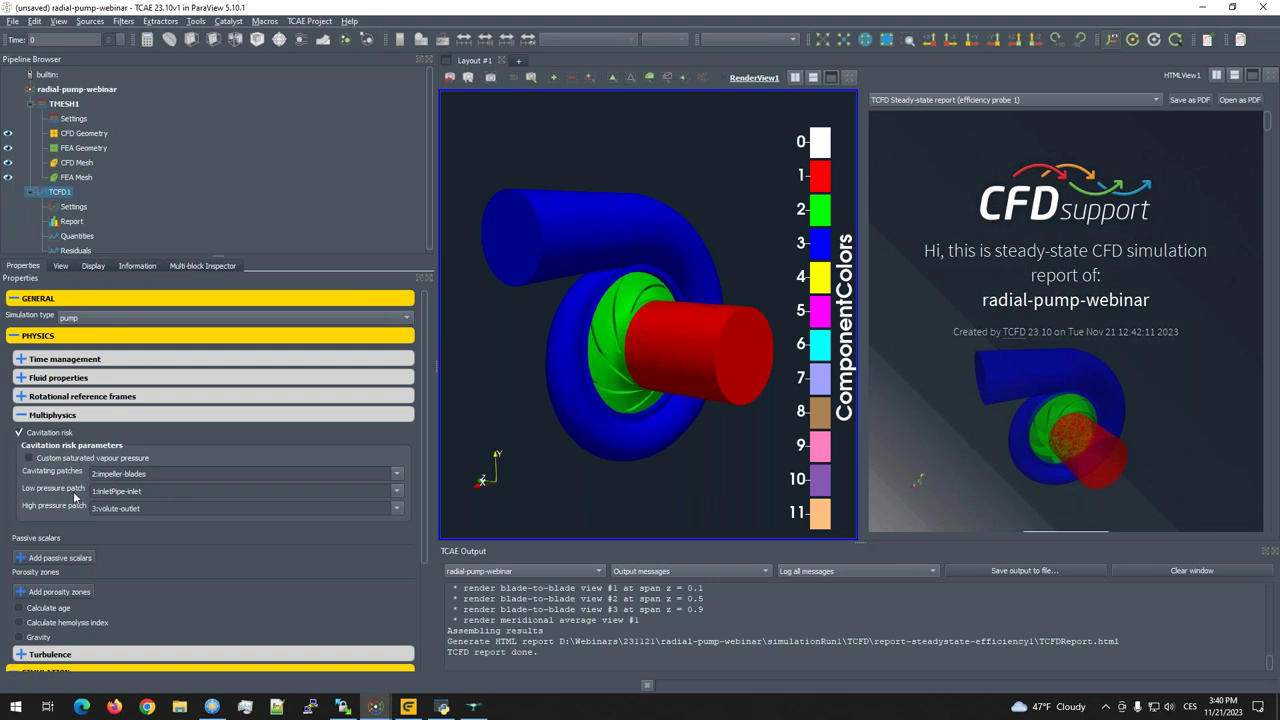
Step: Inspect the pump's inlet and outlet in the geometry view and recheck the cavitating patch choices
left_click_drag(656, 295, 687, 367)
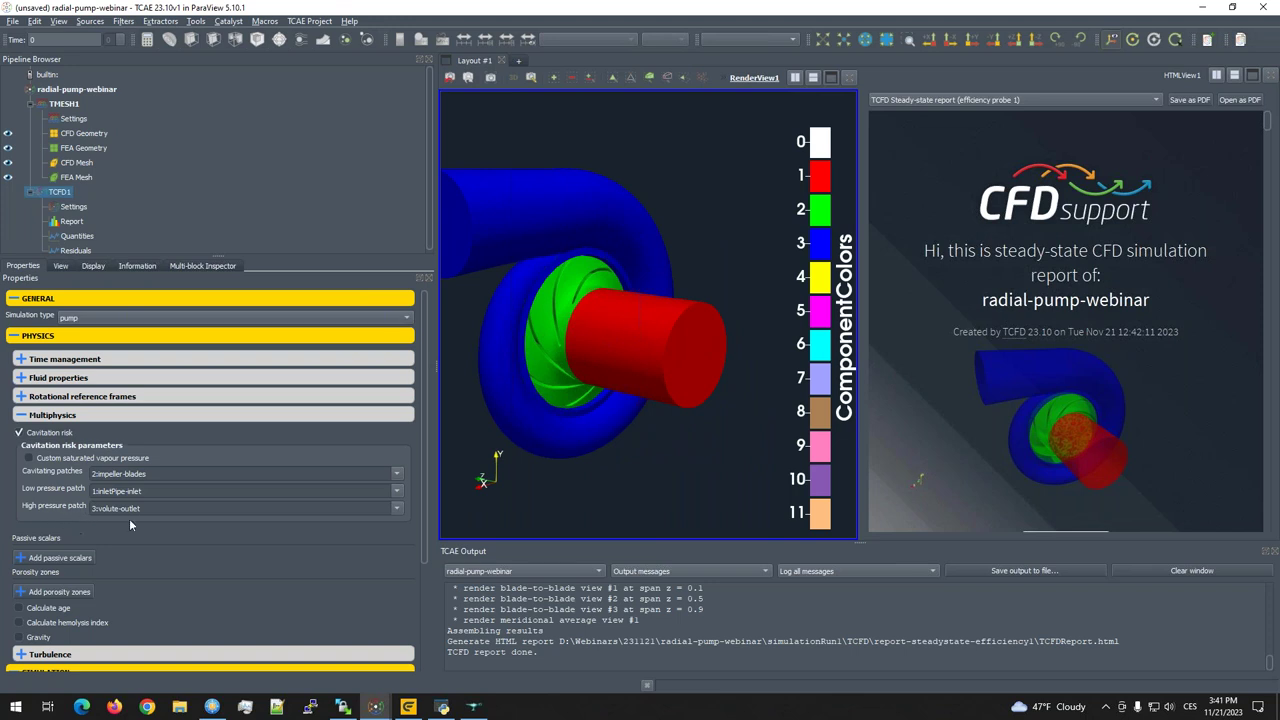
left_click_drag(528, 442, 627, 434)
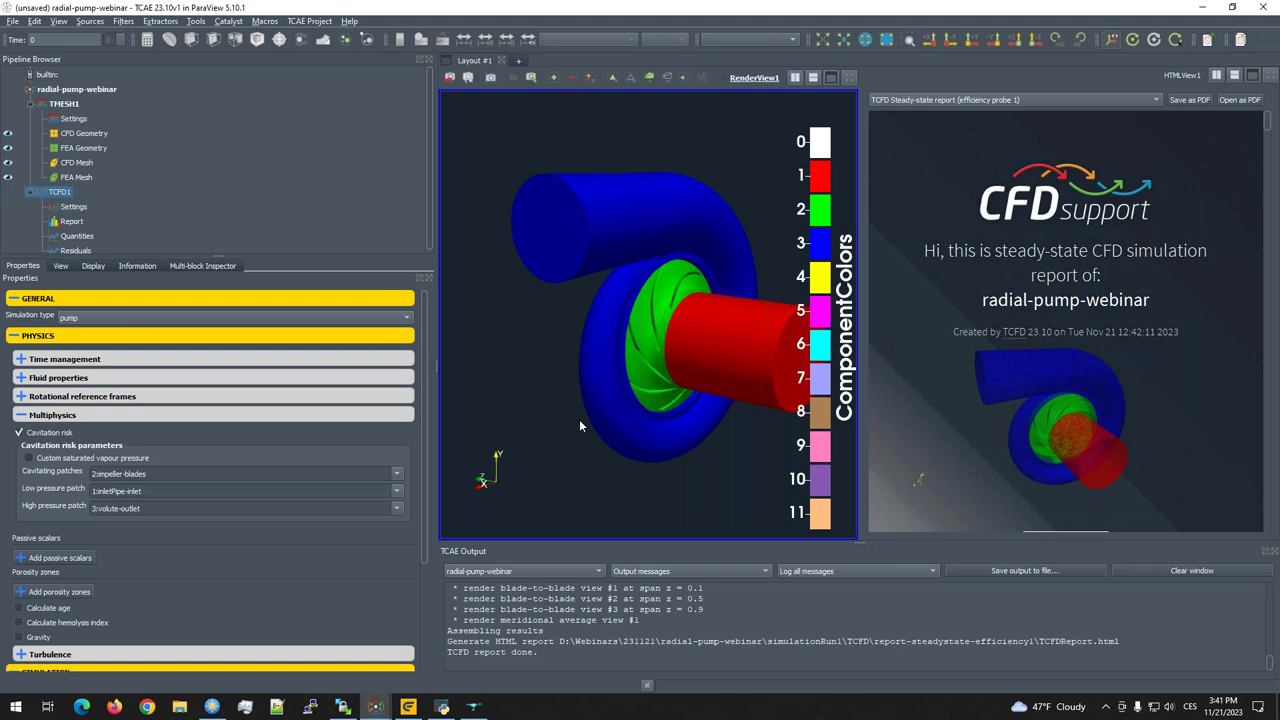
scroll(422, 537, "down", 1)
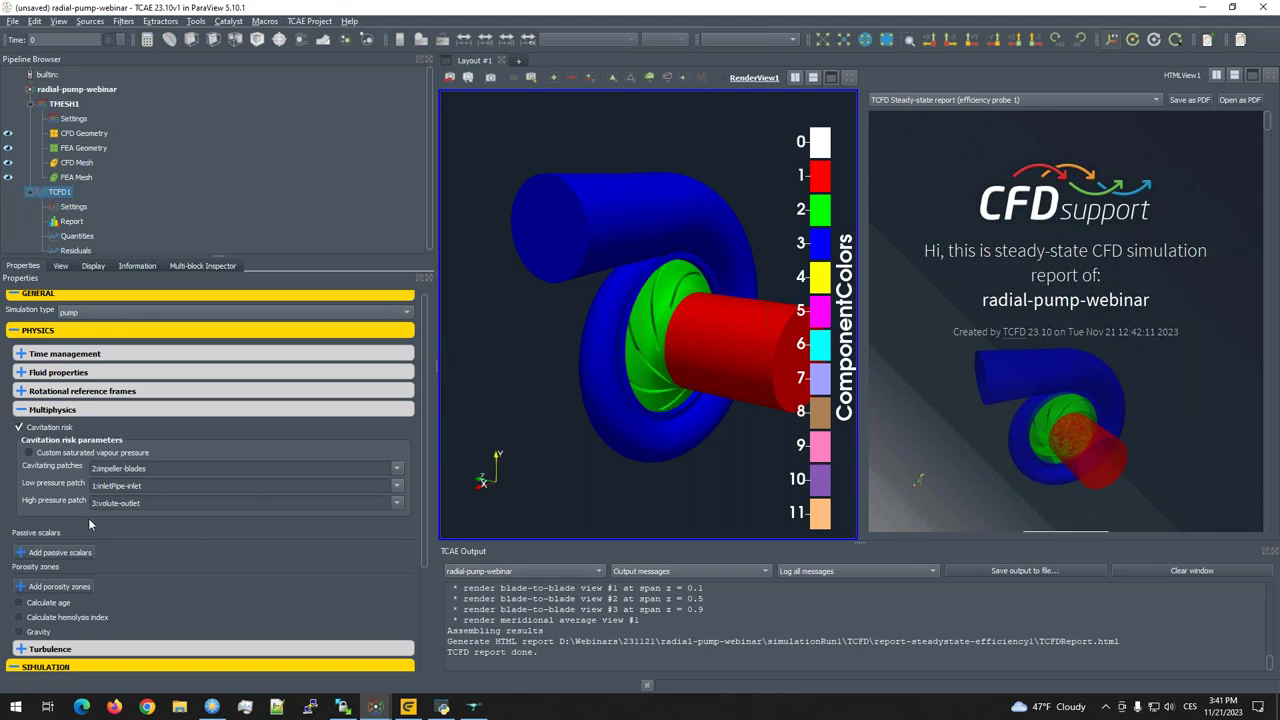
left_click(397, 469)
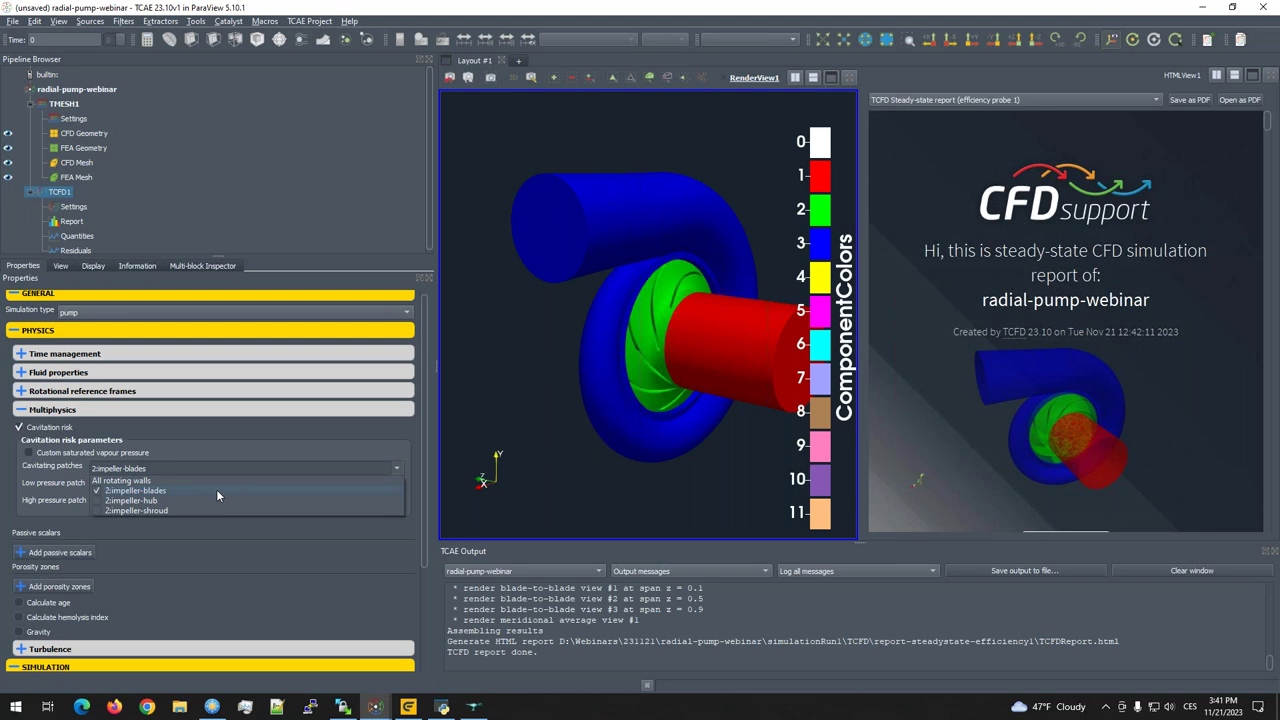
left_click(204, 428)
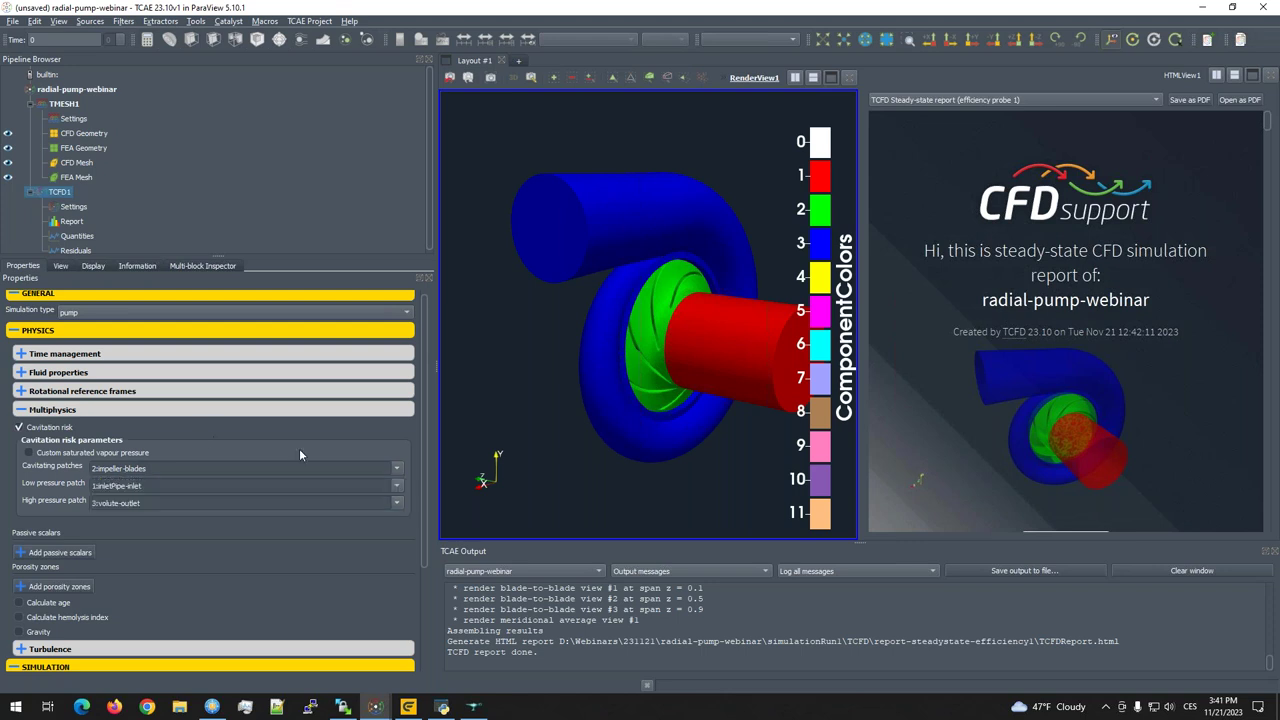
Step: Enable the custom saturated vapour pressure option in the cavitation risk parameters
left_click(38, 455)
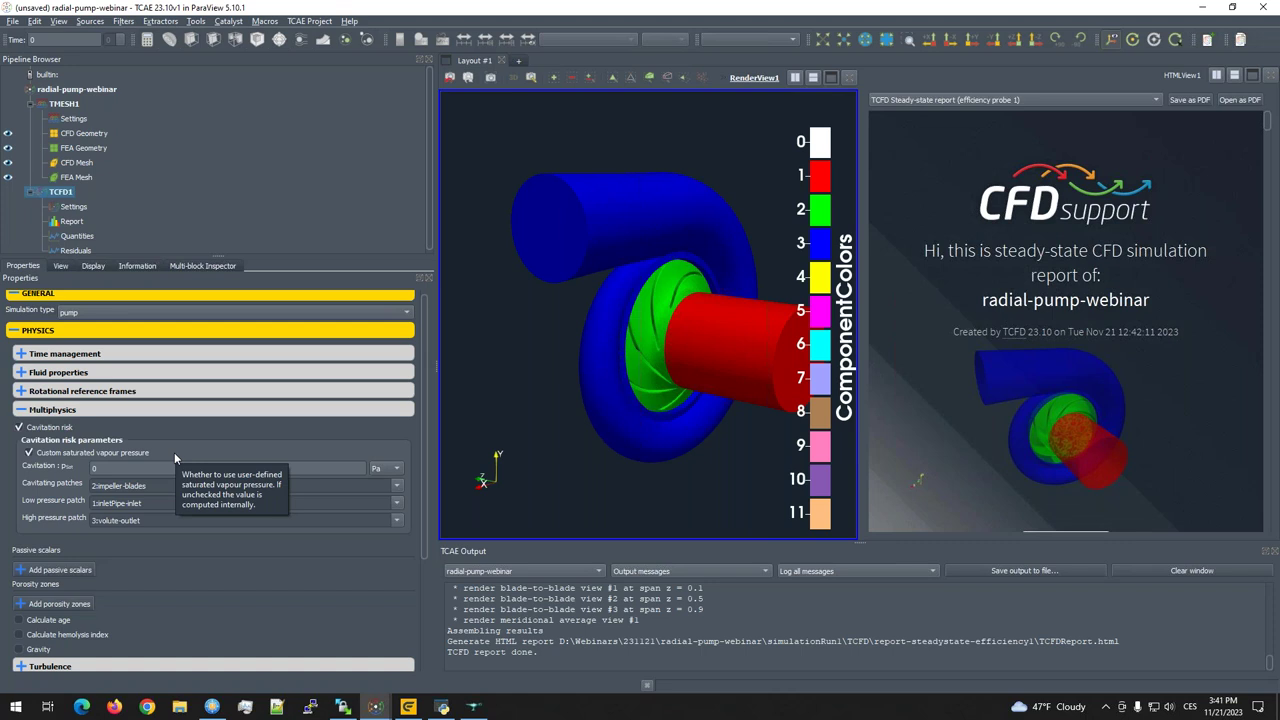
left_click(140, 468)
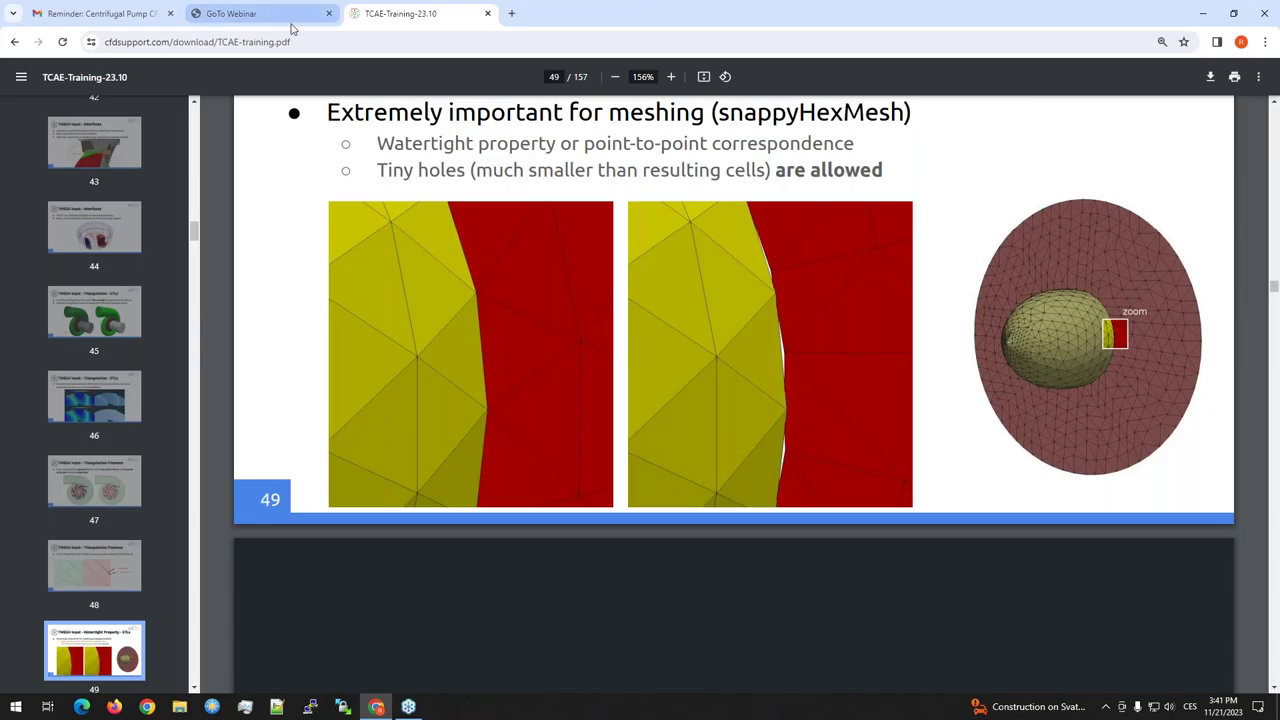
Step: Switch to Chrome, load cfdsupport.com in a new tab, and open the TCAE manual PDF from its documentation page
left_click(512, 16)
type("cfdsupport.com")
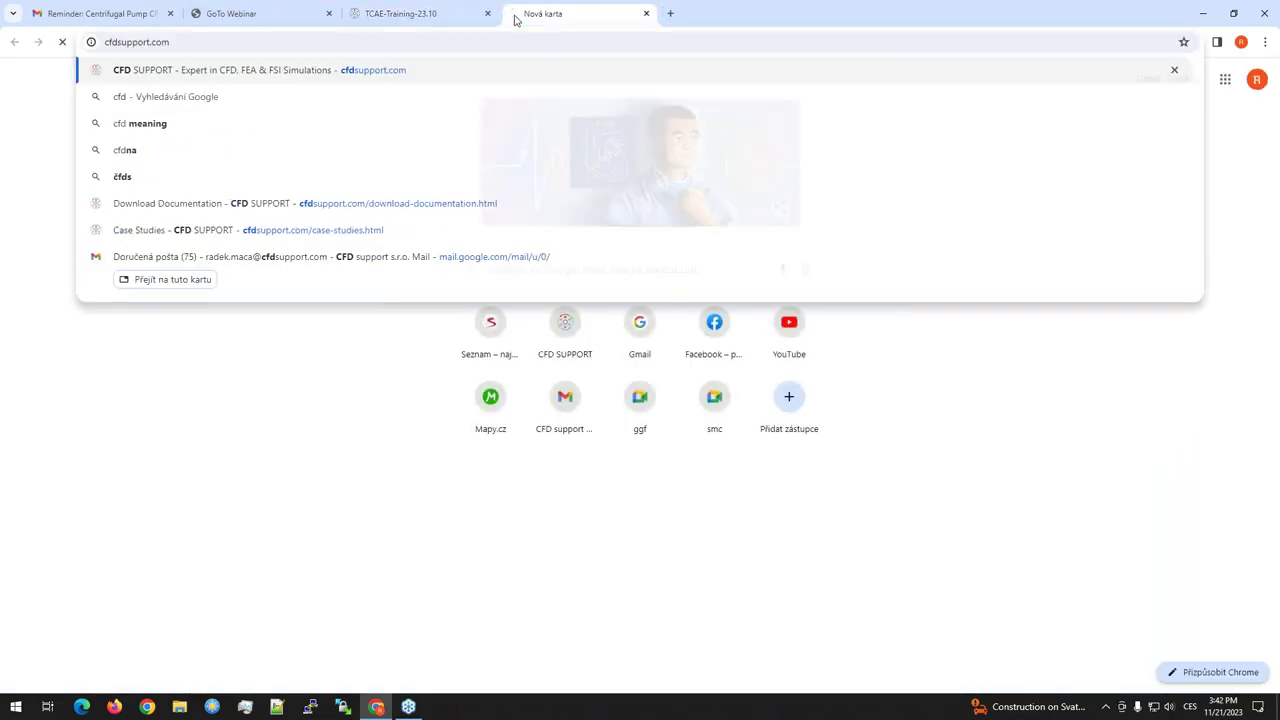
key("Return")
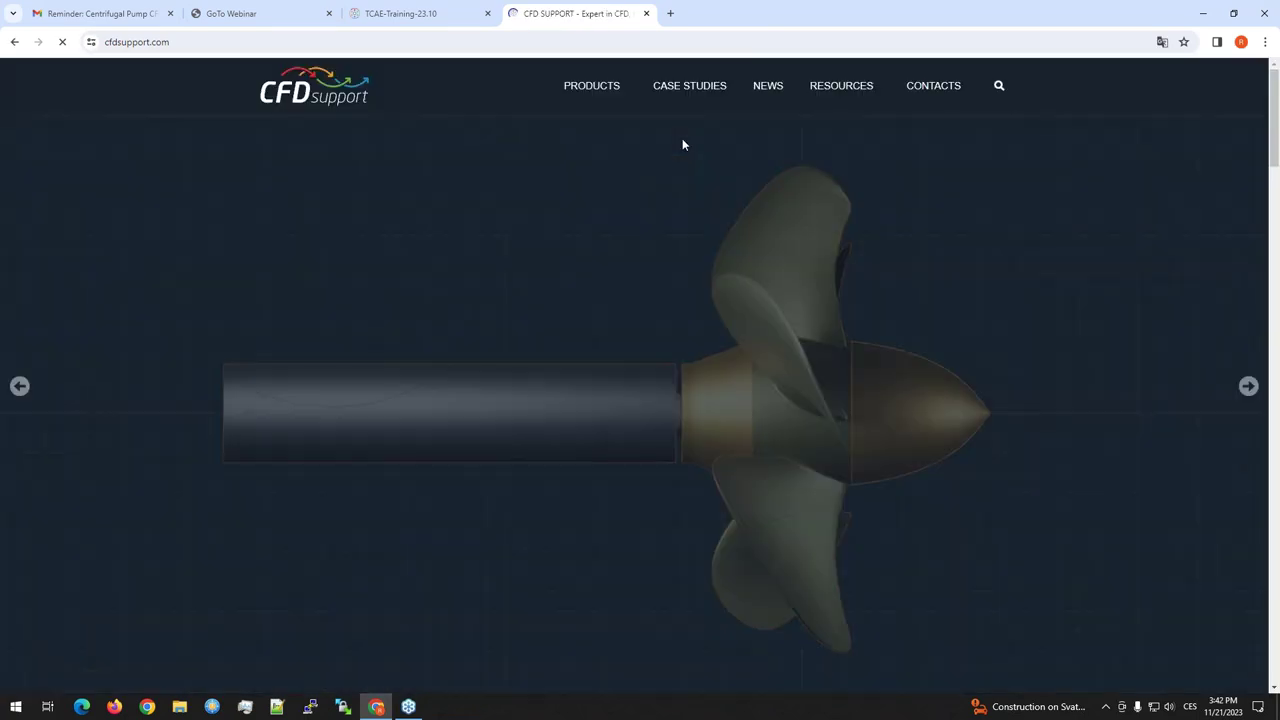
mouse_move(843, 87)
left_click(829, 177)
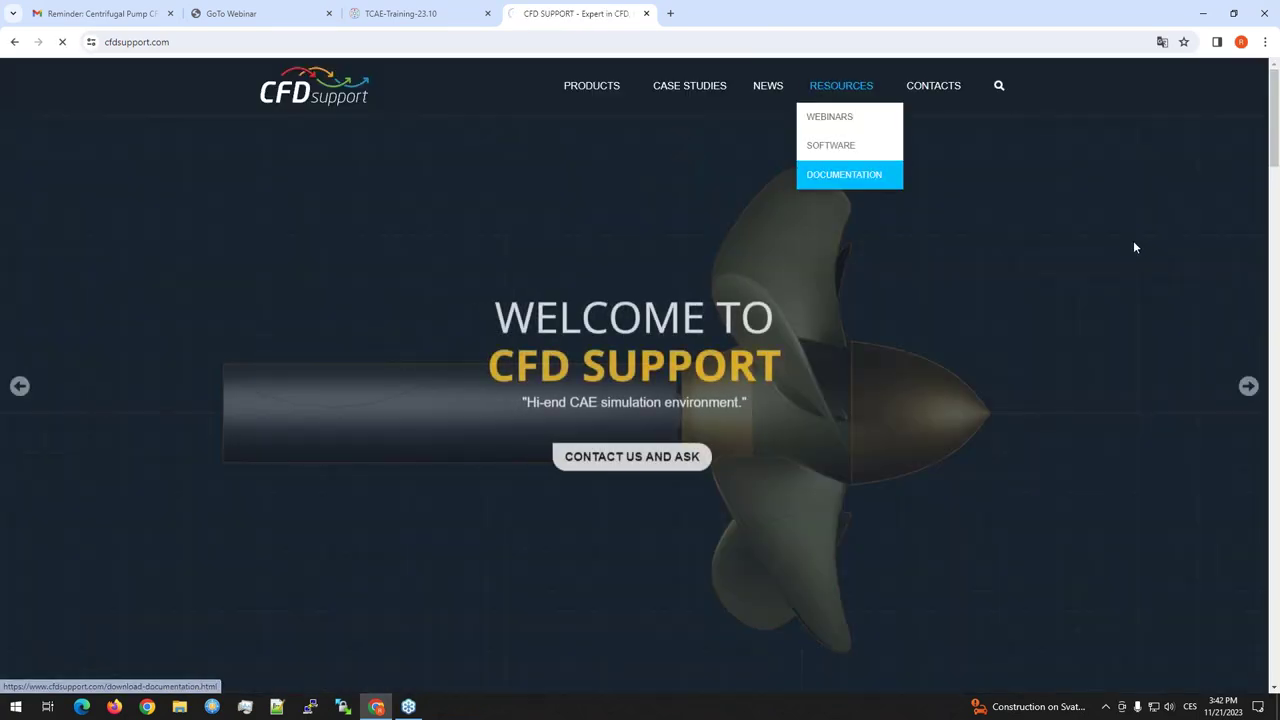
left_click(889, 444)
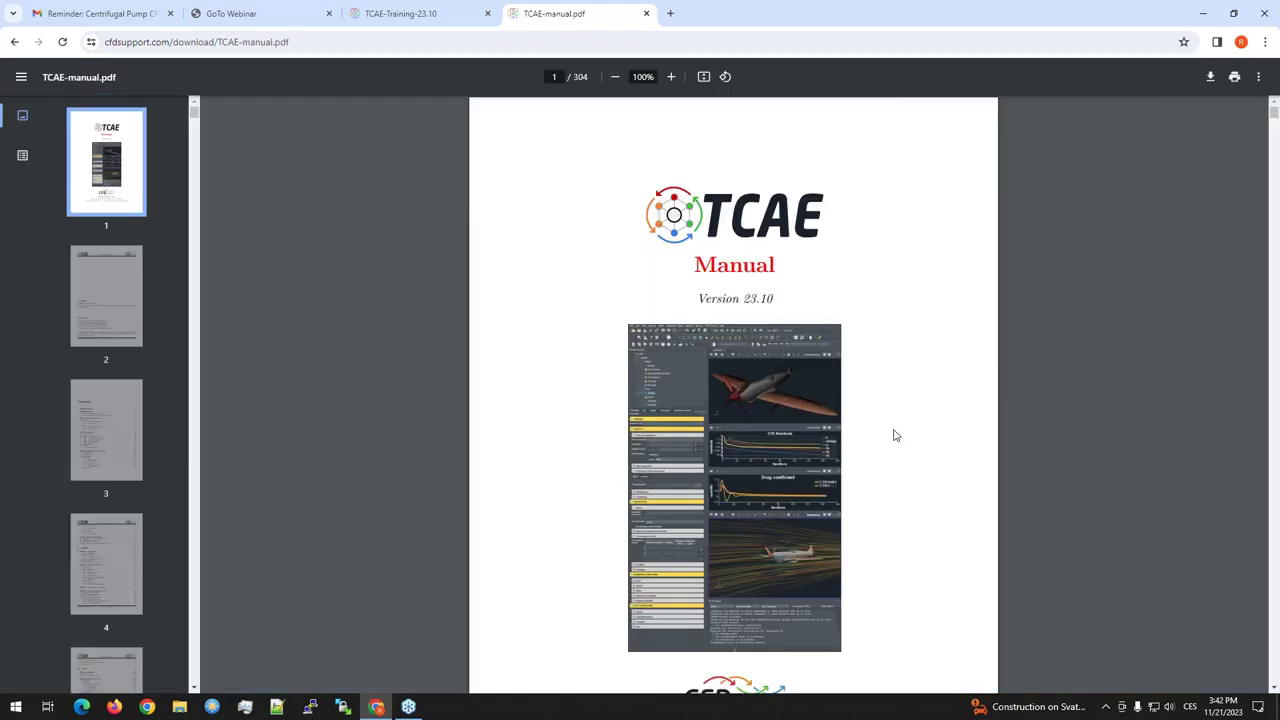
Step: Search the TCAE manual for NPSHr and read the cavitation risk, cavitation index, NPSHa and NPSHr sections
key("ctrl+f")
type("NPSHr")
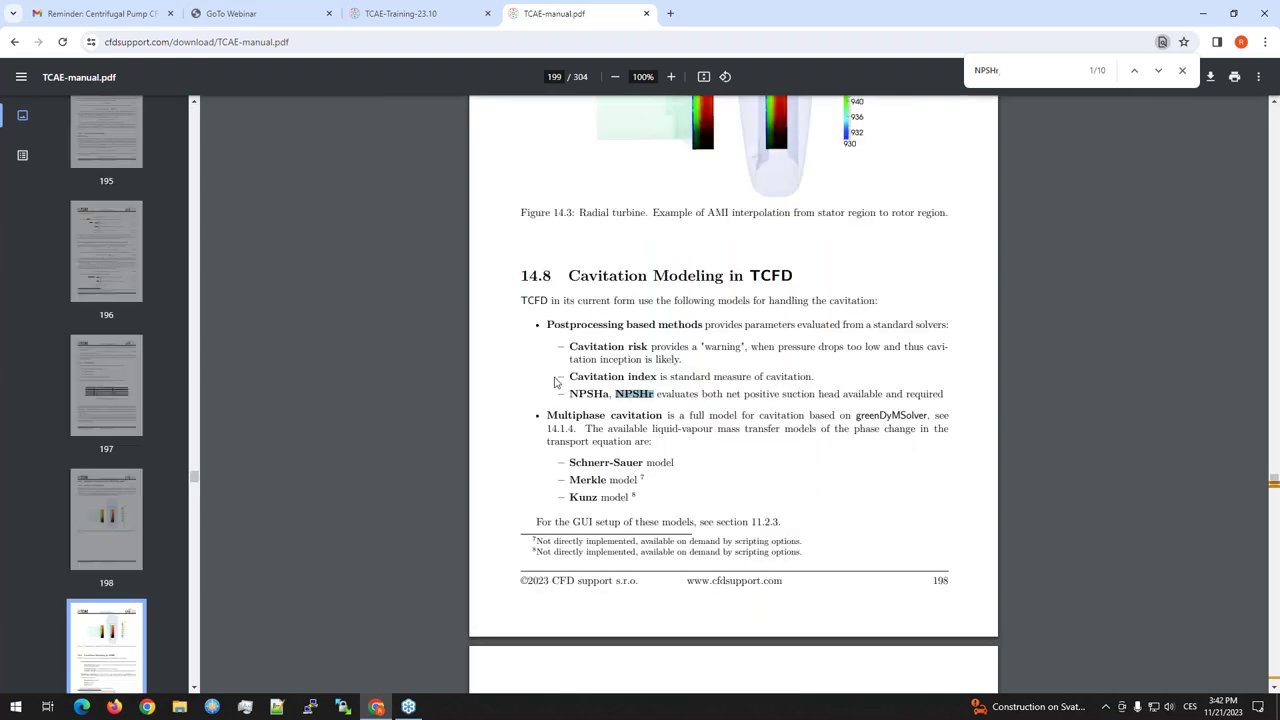
scroll(666, 347, "down", 2)
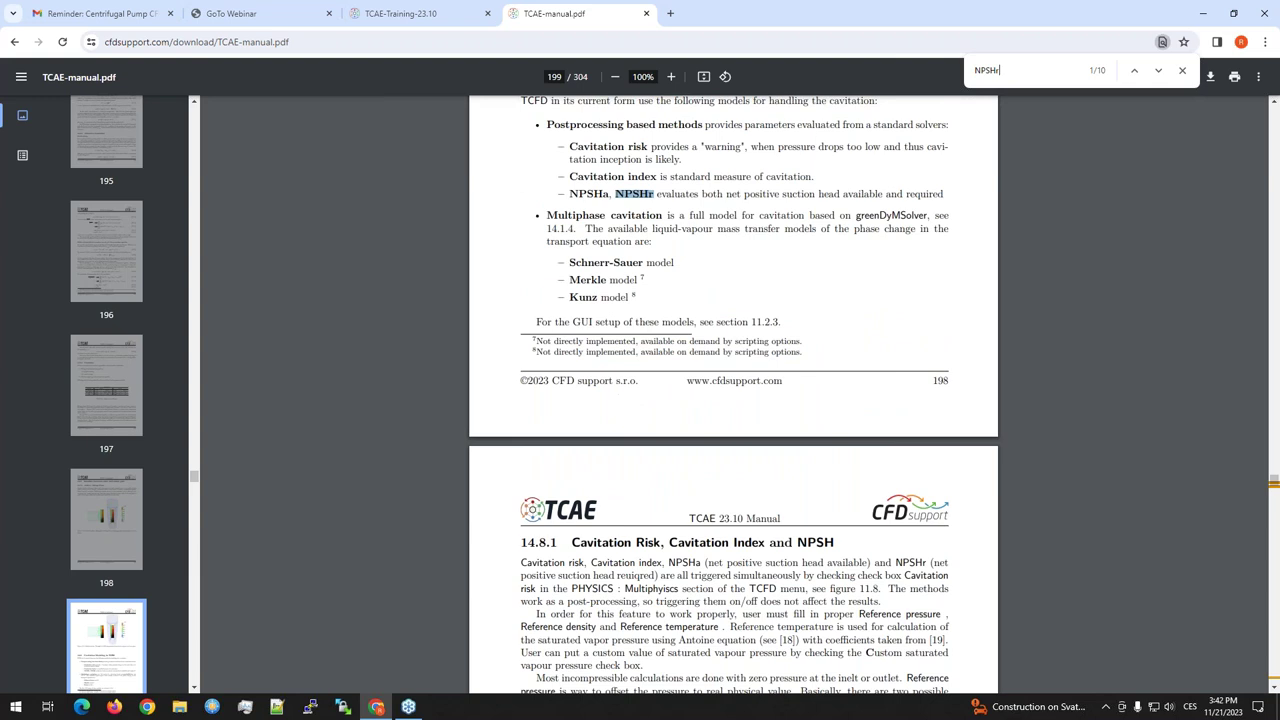
scroll(699, 351, "up", 1)
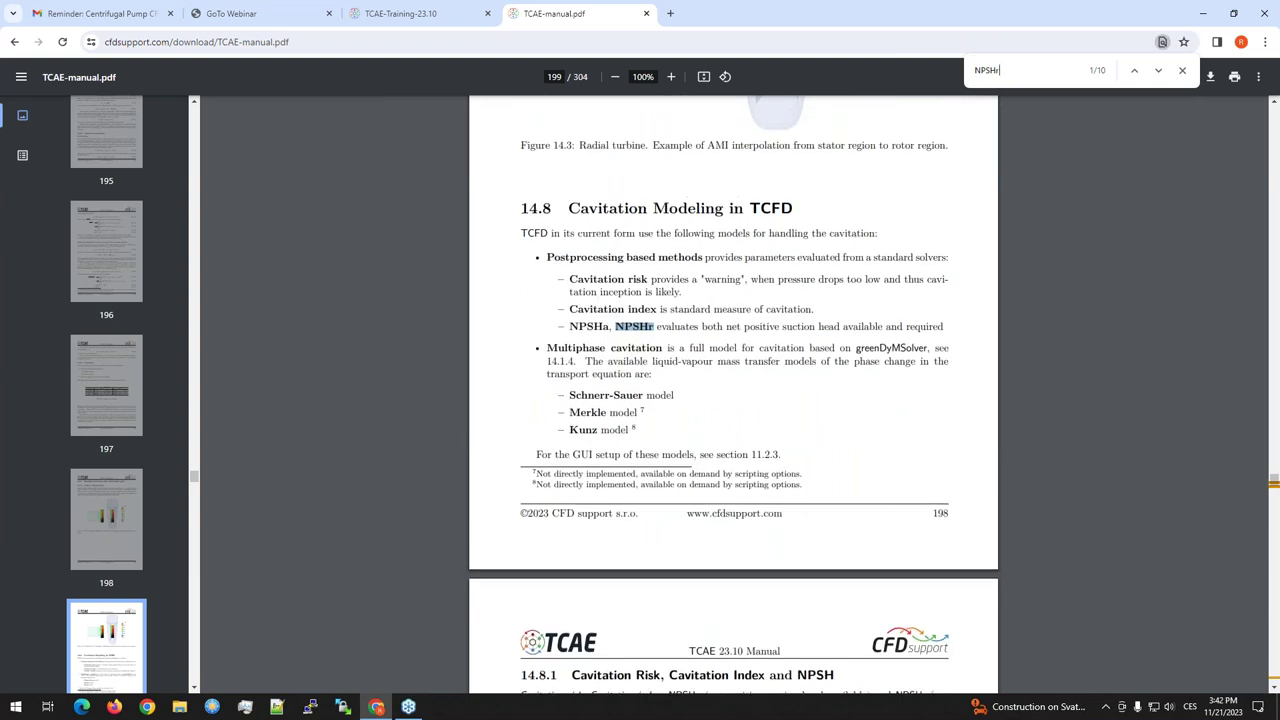
scroll(733, 395, "down", 5)
scroll(769, 444, "down", 2)
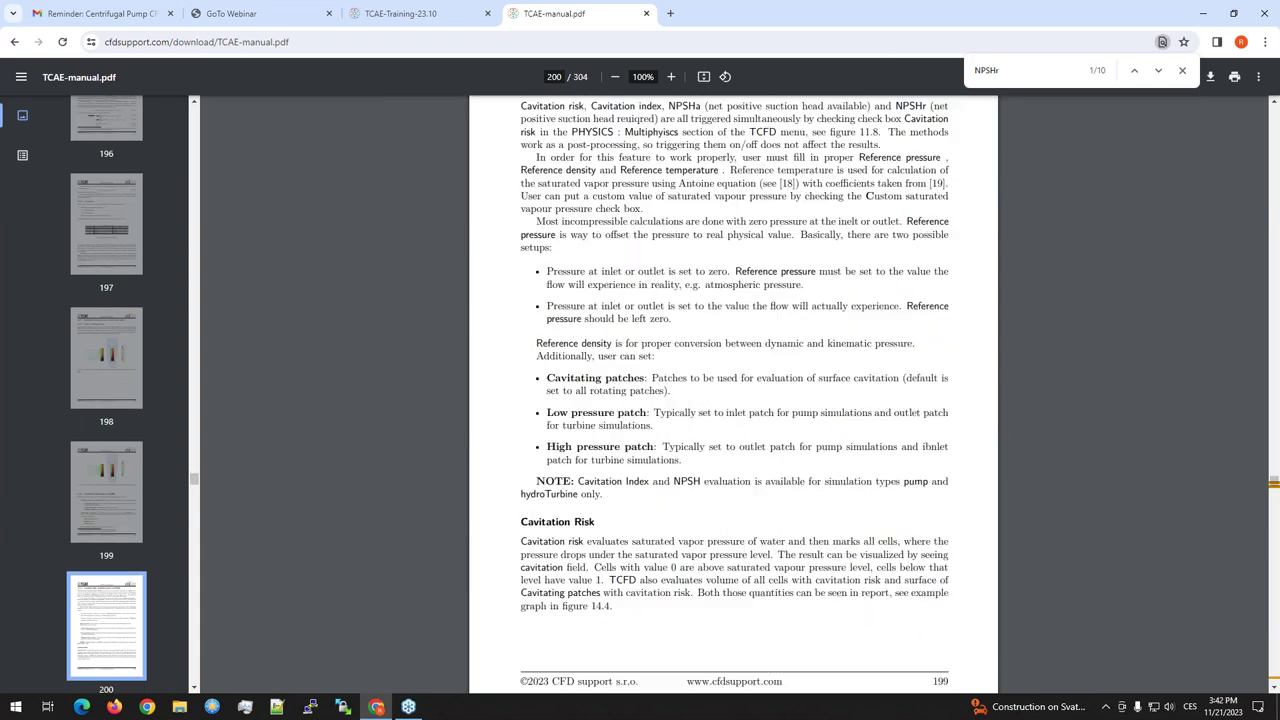
scroll(769, 444, "down", 9)
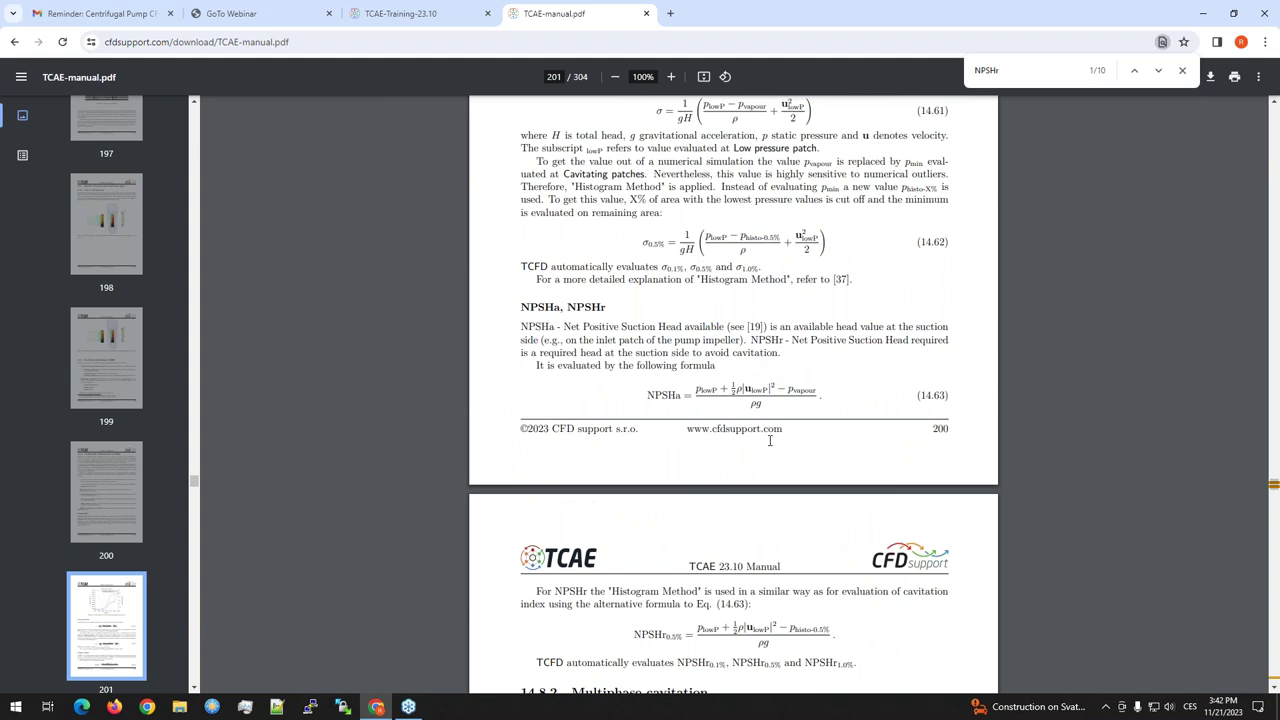
scroll(769, 440, "up", 1)
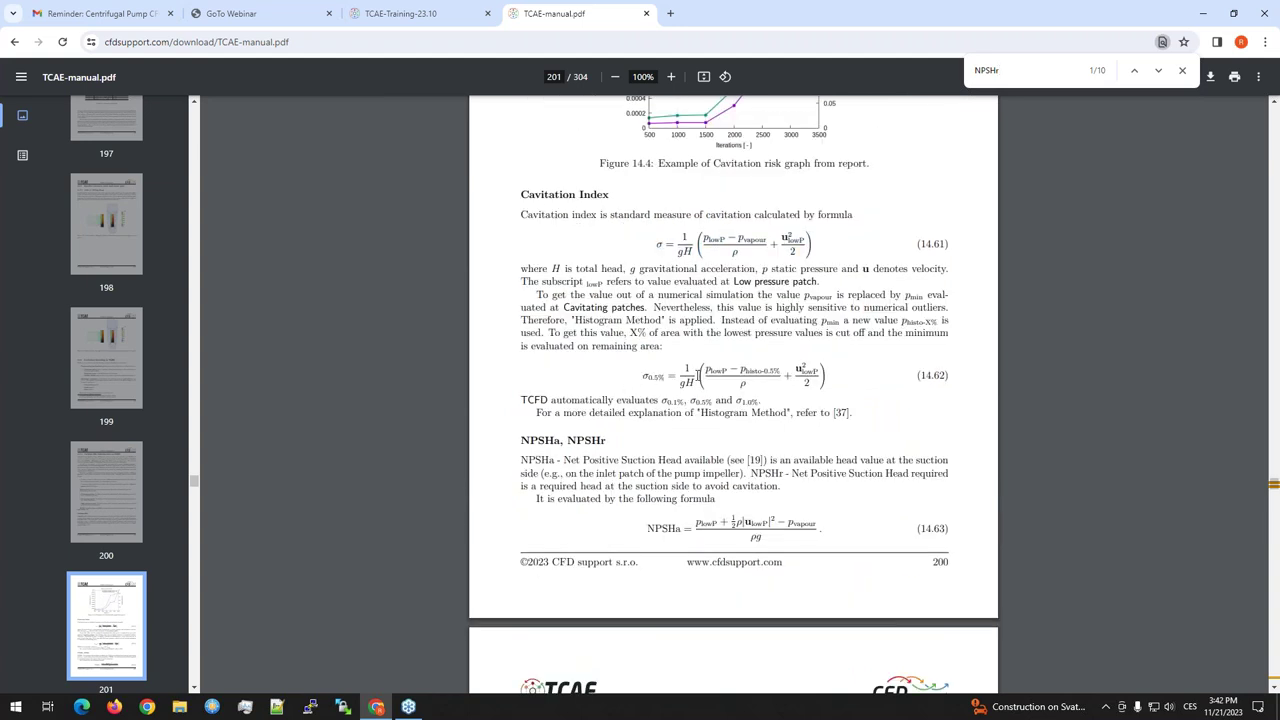
scroll(729, 420, "down", 1)
scroll(729, 420, "down", 1)
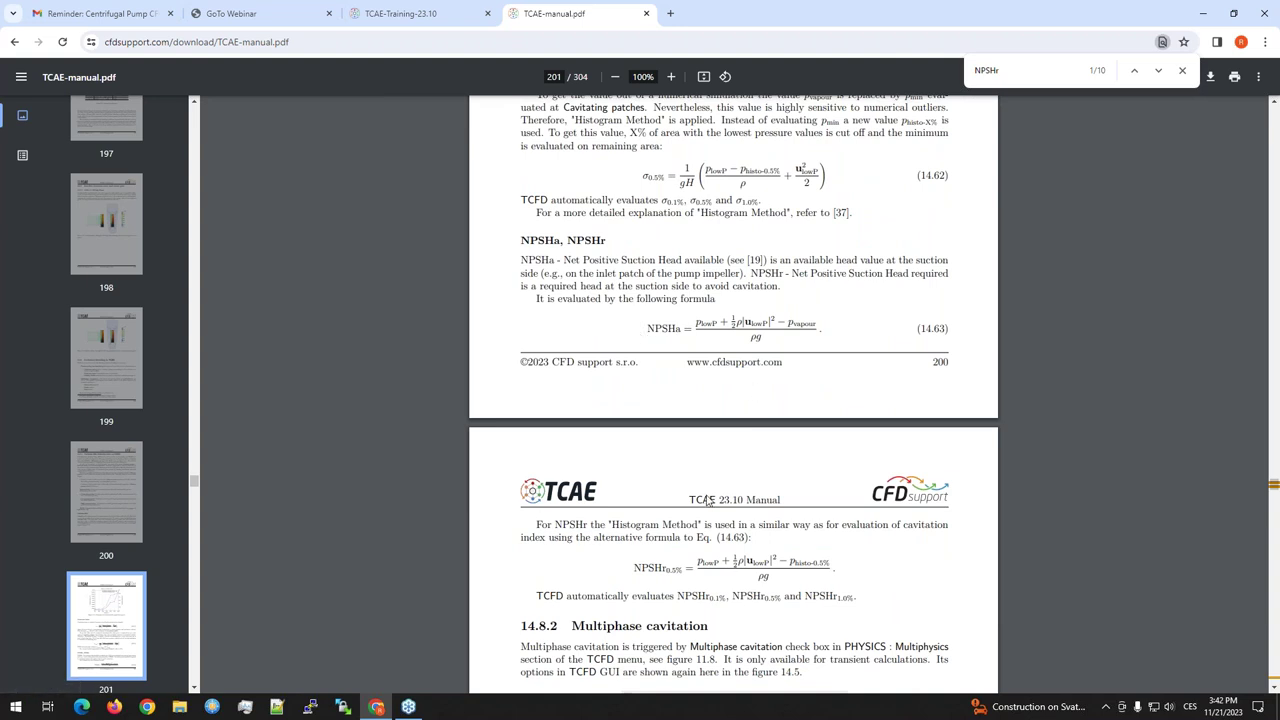
scroll(714, 492, "down", 1)
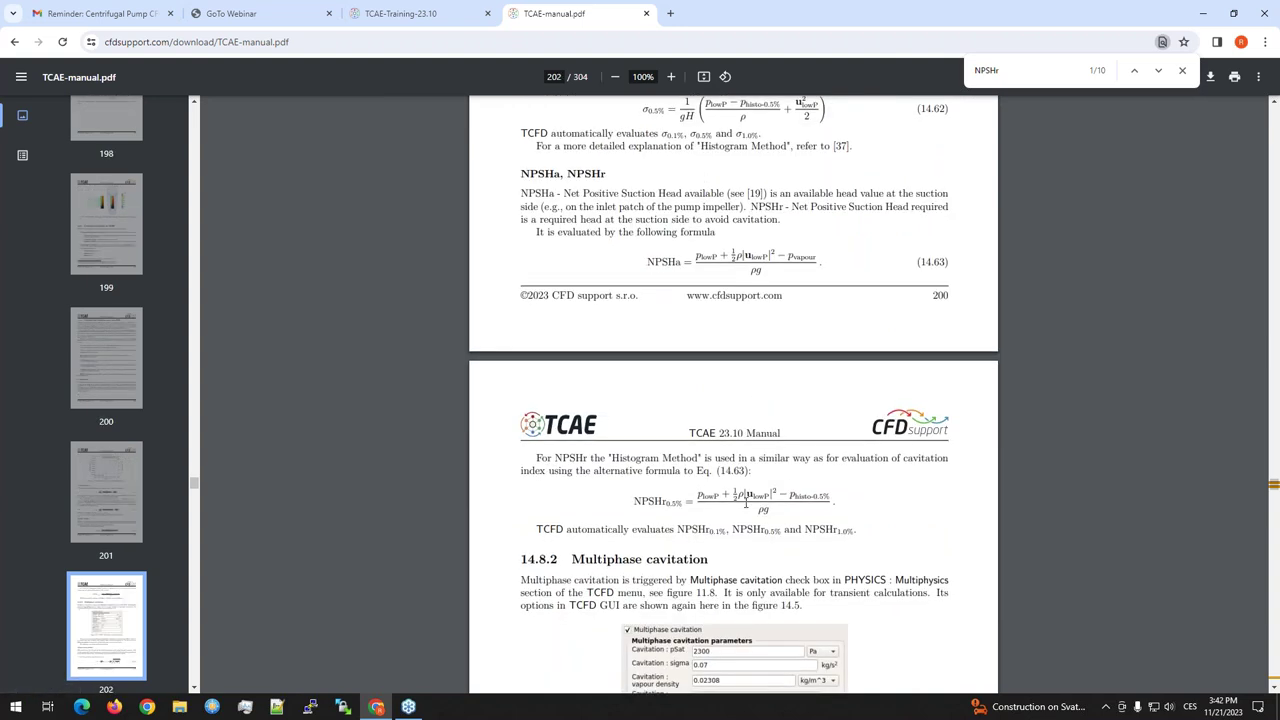
scroll(797, 508, "down", 1)
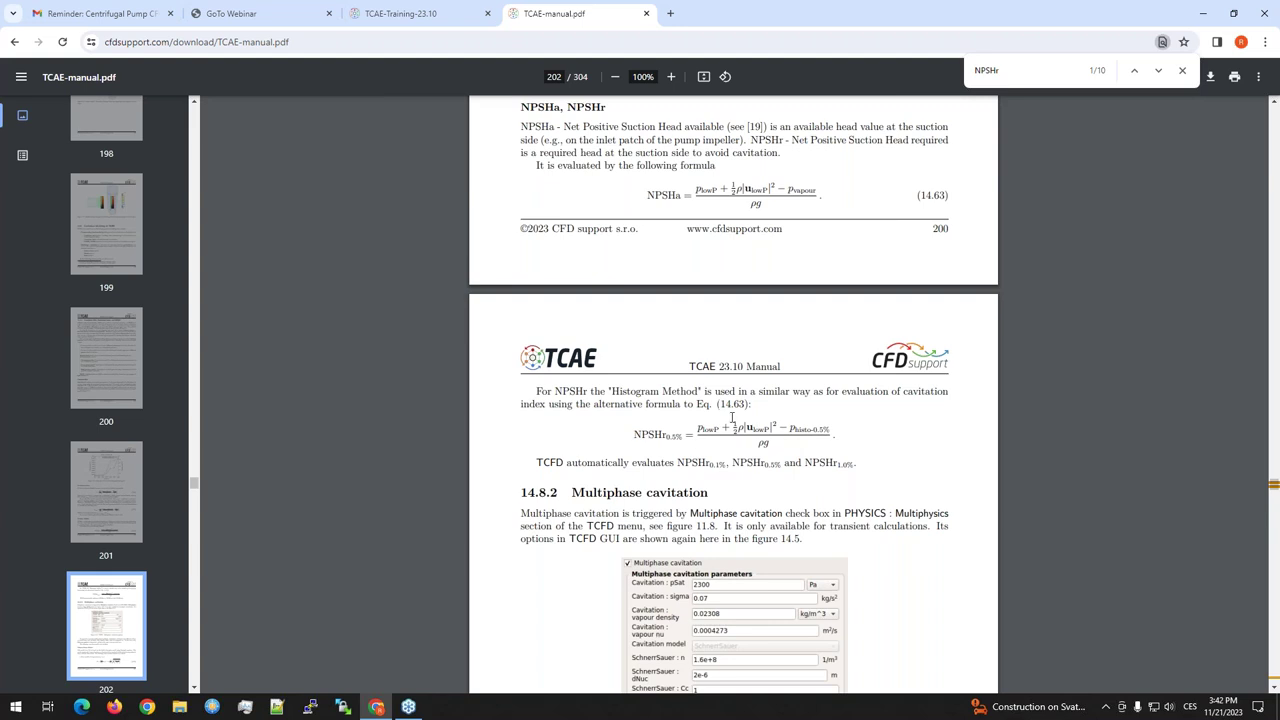
Step: Highlight the histogram pressure term and its 0.5% subscript in the NPSHr formula and review the surrounding text
left_click_drag(789, 430, 845, 429)
left_click(837, 430)
left_click_drag(790, 426, 841, 426)
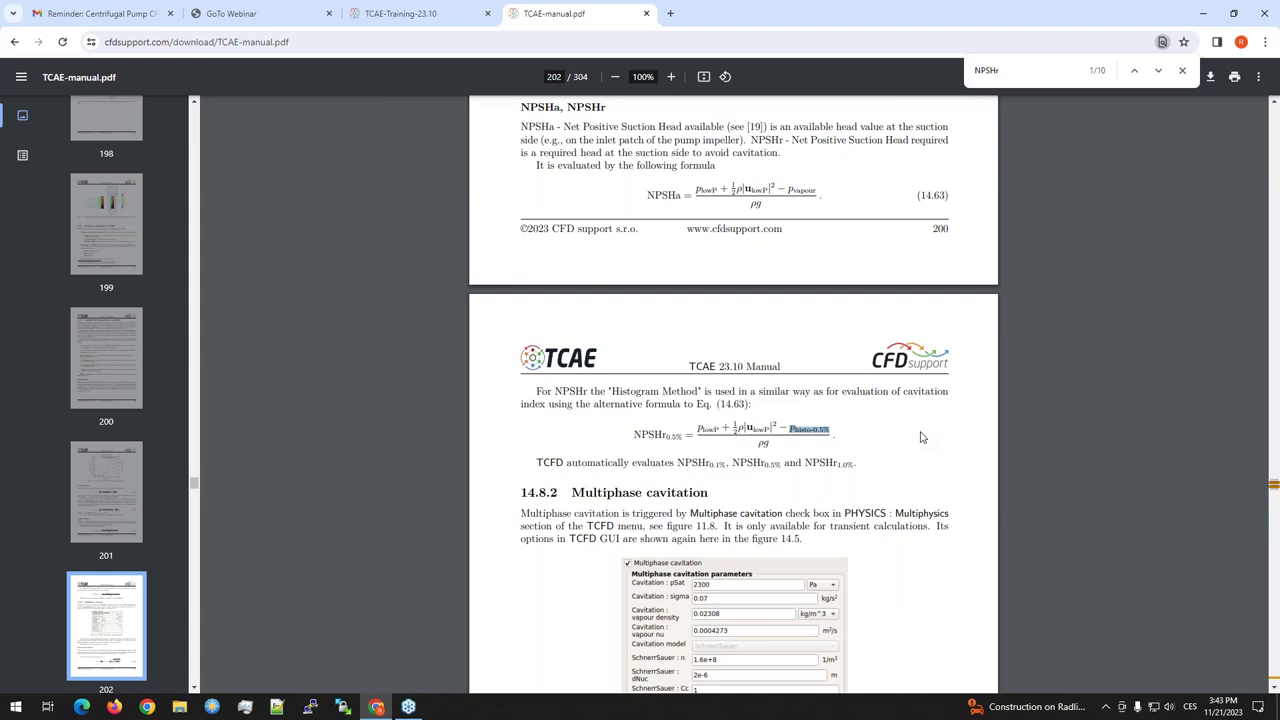
left_click_drag(833, 463, 827, 463)
double_click(820, 429)
scroll(880, 482, "down", 3)
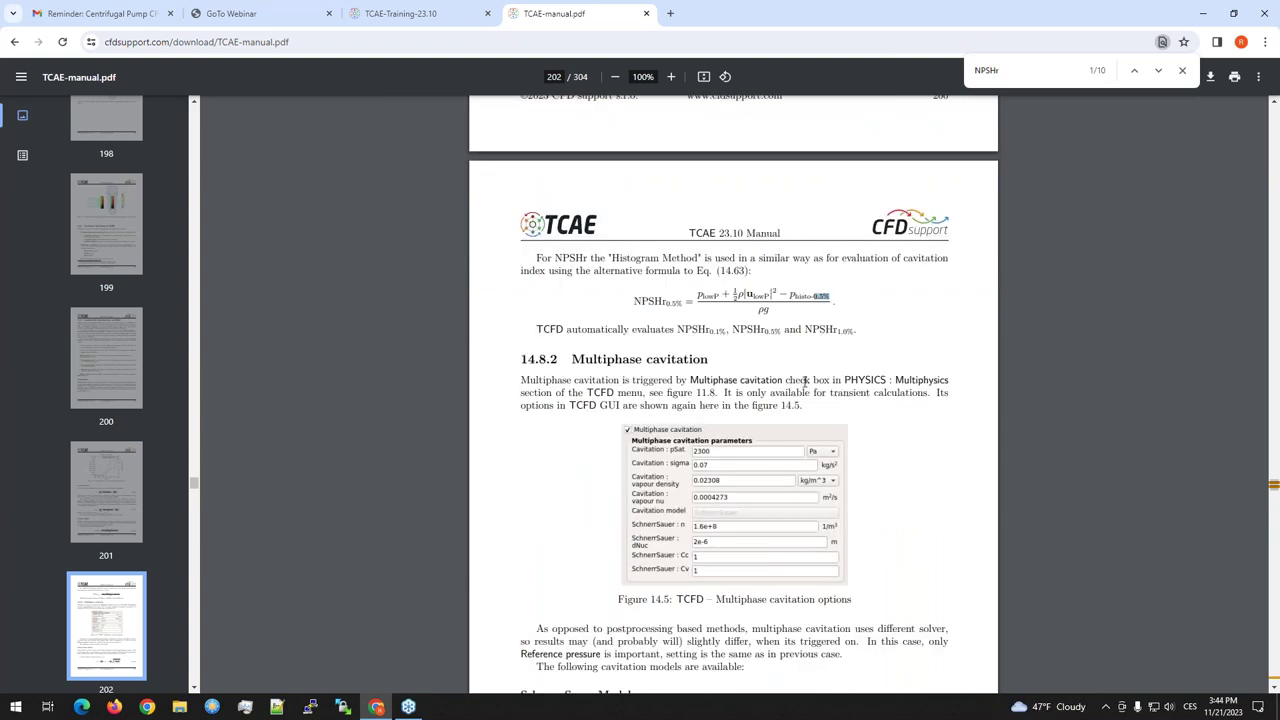
scroll(749, 365, "up", 1)
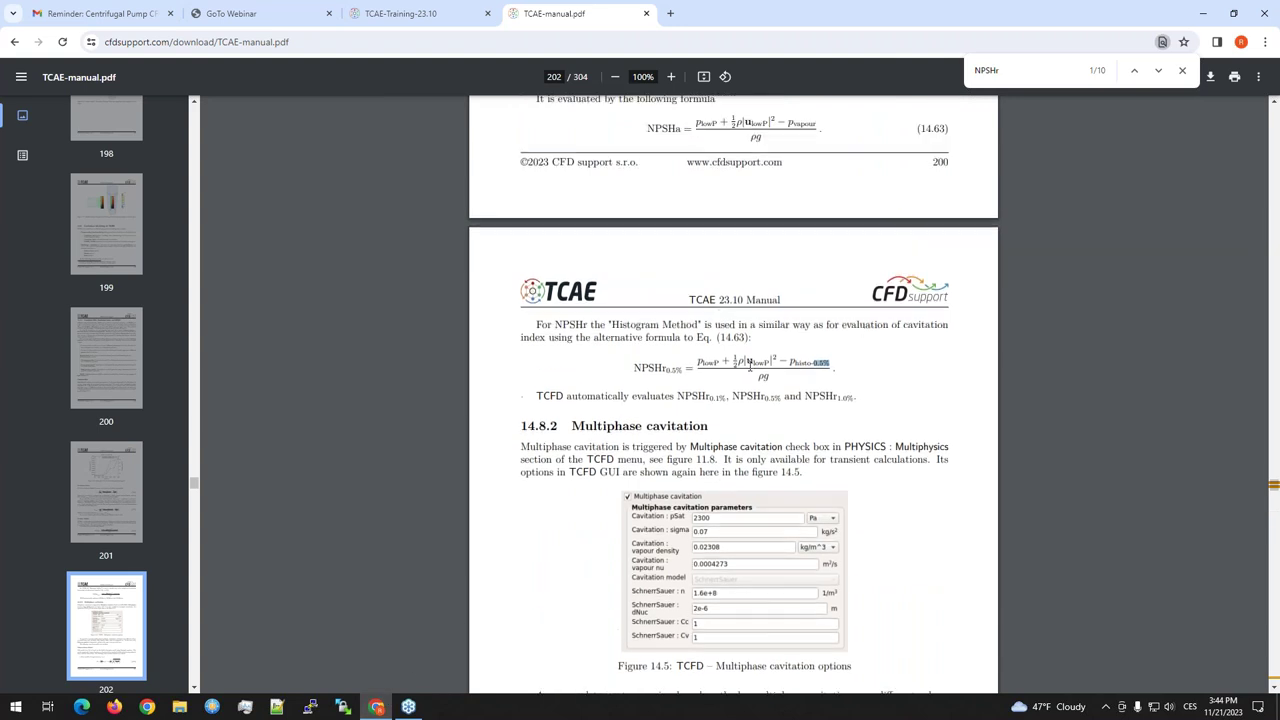
Step: Switch back to the radial-pump-webinar project in TCAE and maximize its steady-state report view
left_click(377, 706)
left_click(377, 706)
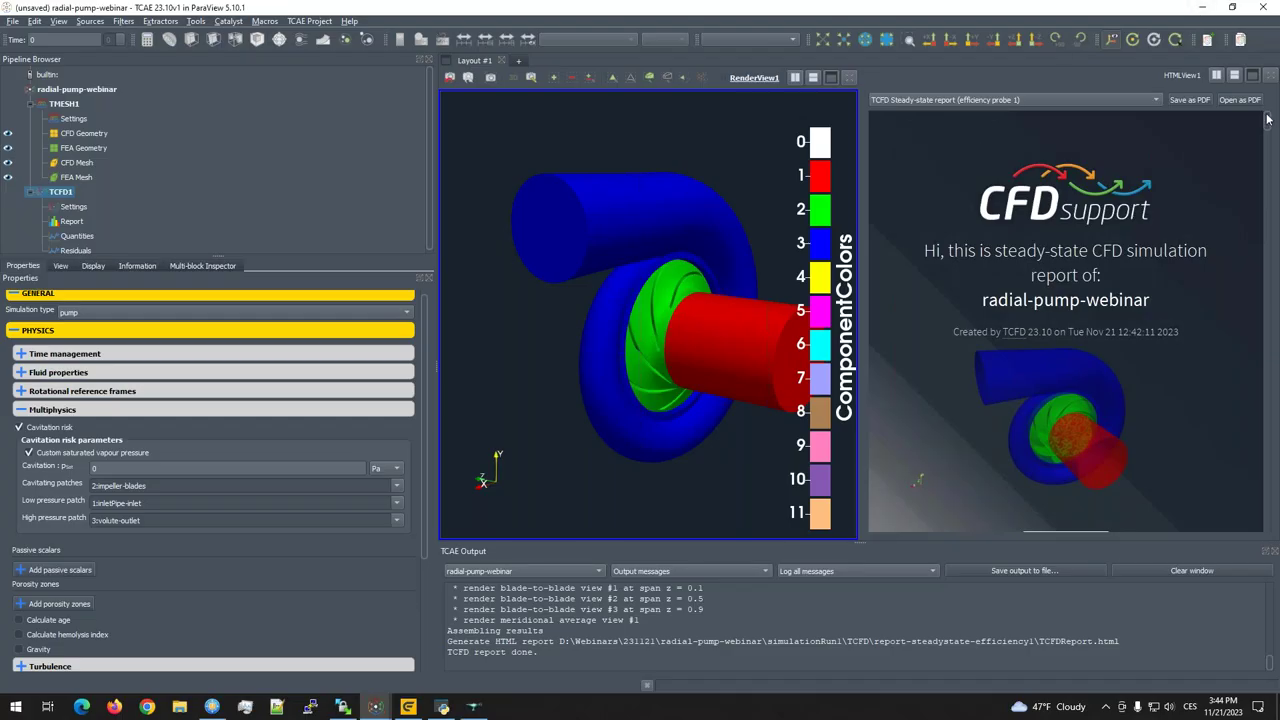
left_click(1252, 75)
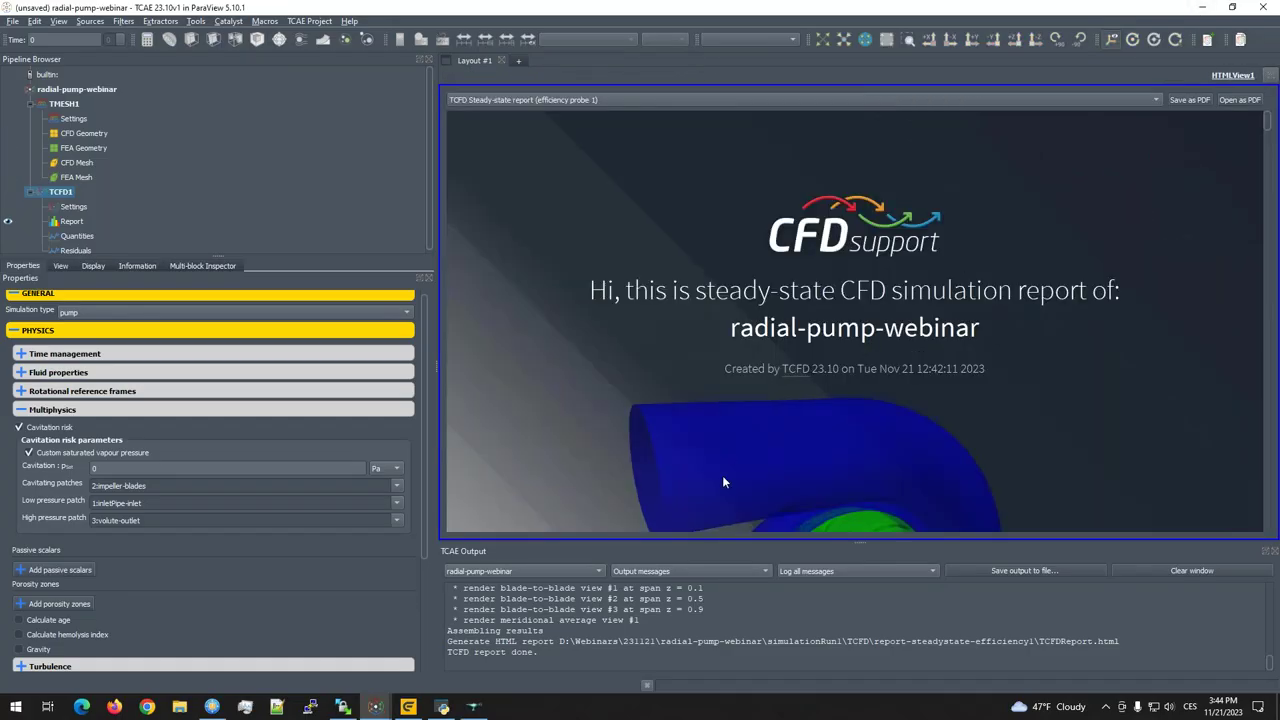
Step: Look through the steady-state report's efficiency and power results down to the Cavitation Risk table and flow rate graph
scroll(724, 429, "down", 2)
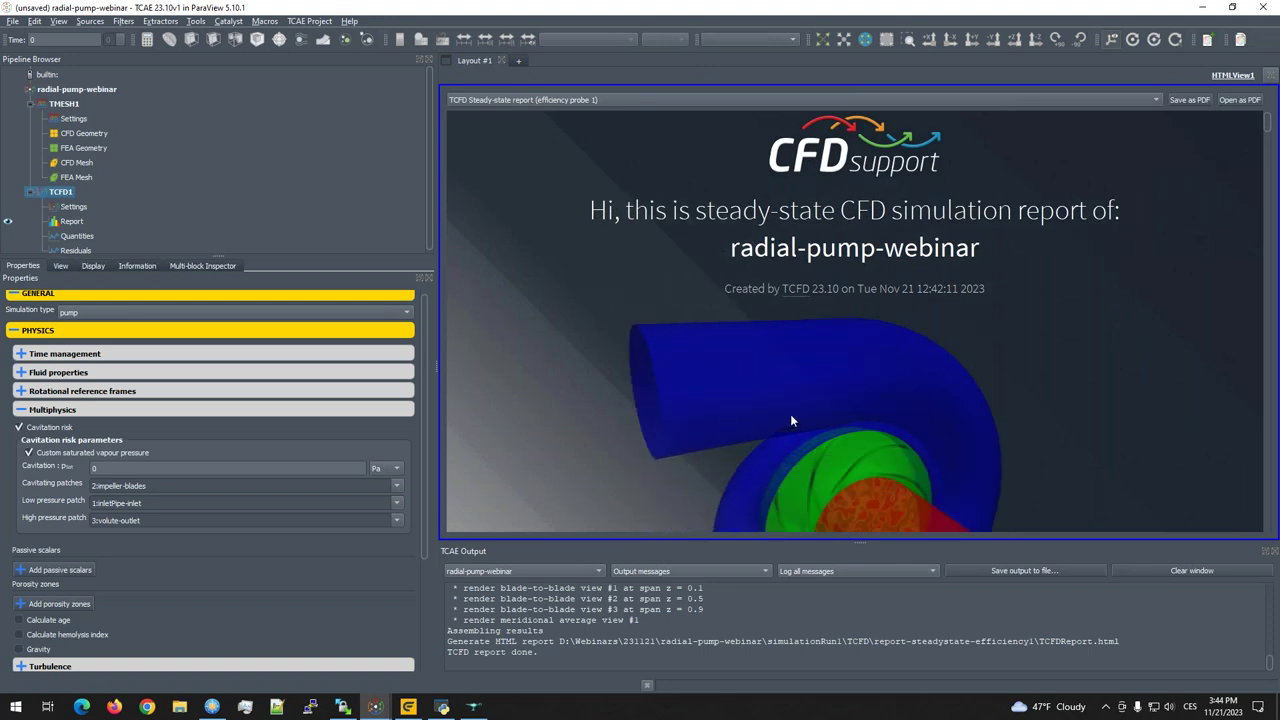
scroll(790, 420, "down", 8)
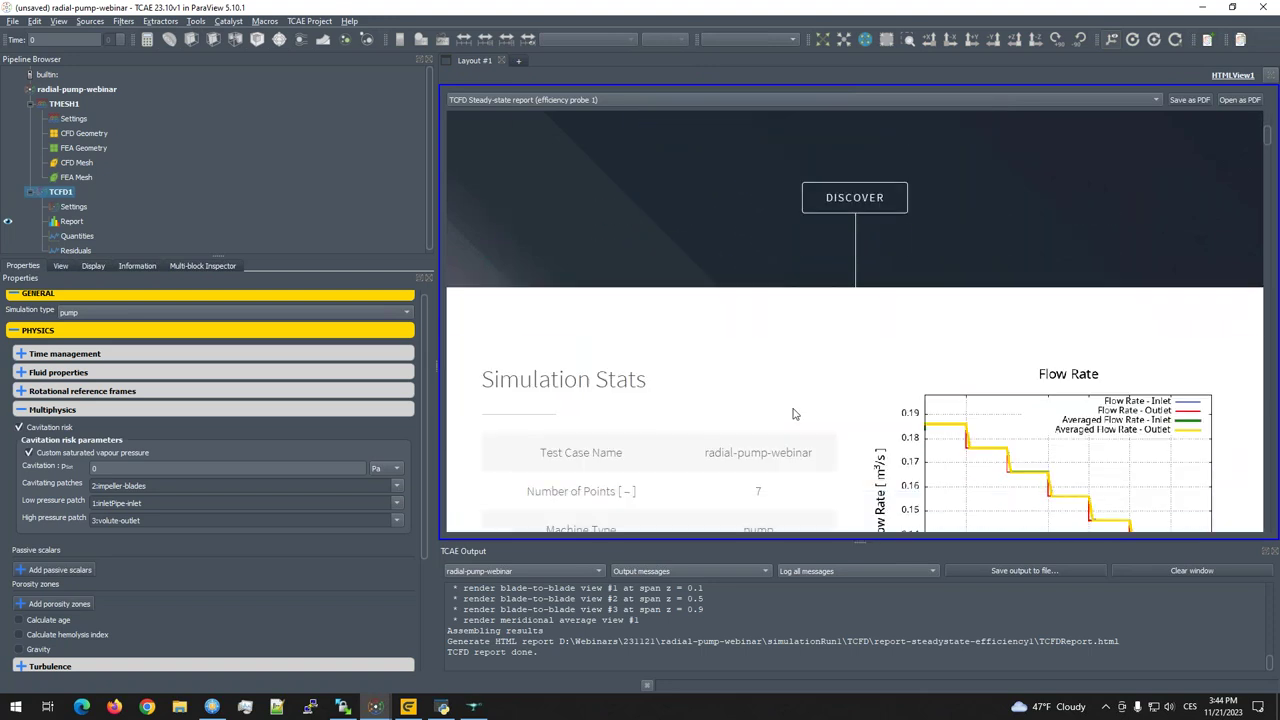
scroll(823, 397, "down", 15)
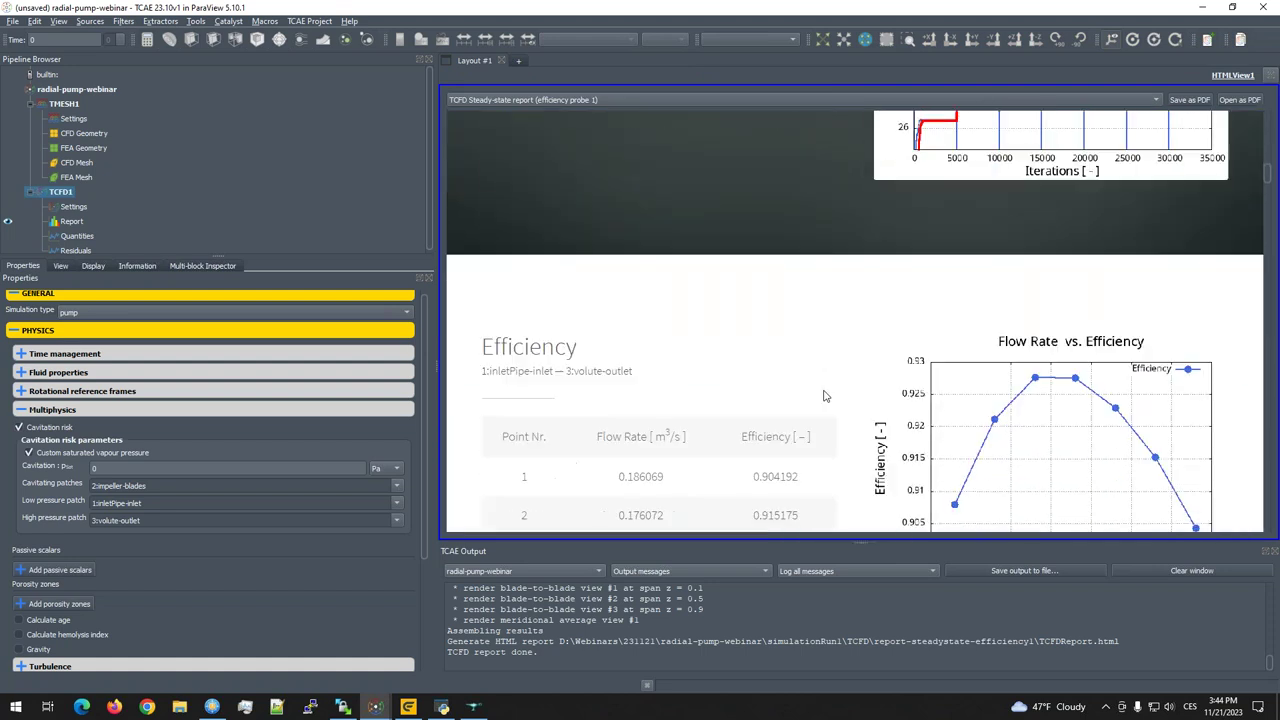
scroll(824, 397, "down", 20)
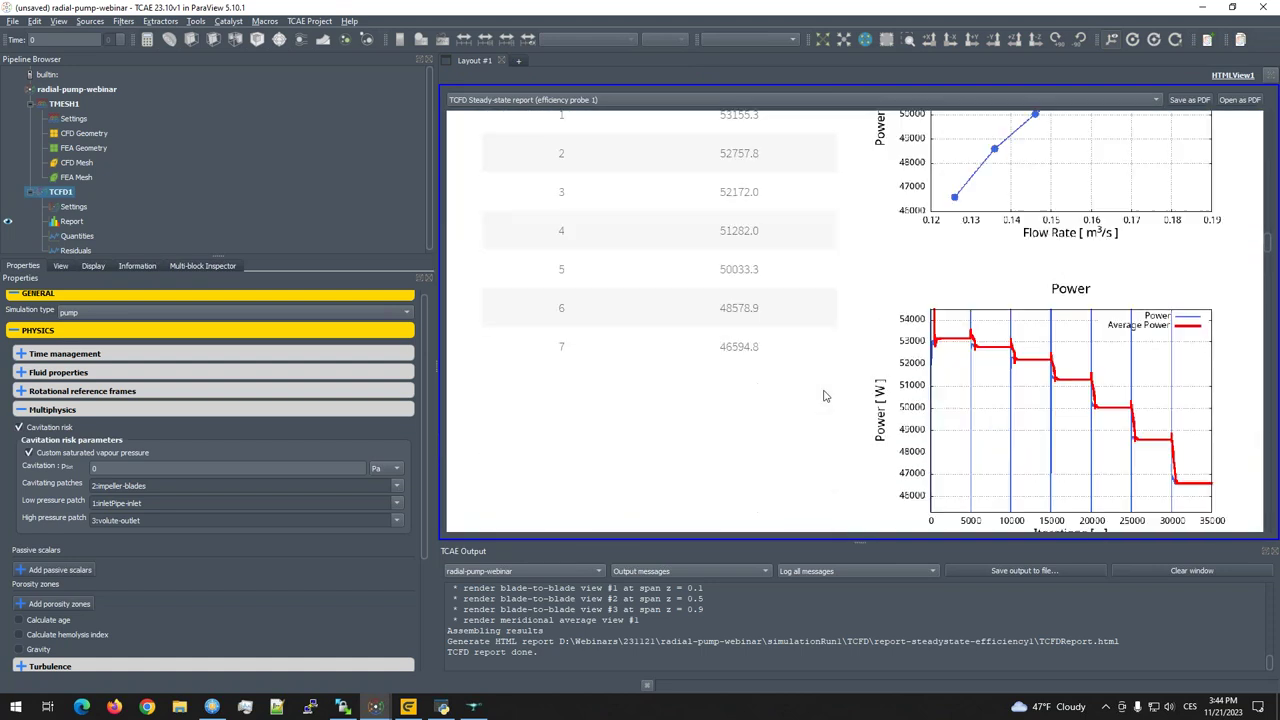
scroll(824, 398, "down", 10)
left_click_drag(1266, 282, 1270, 443)
scroll(707, 354, "down", 5)
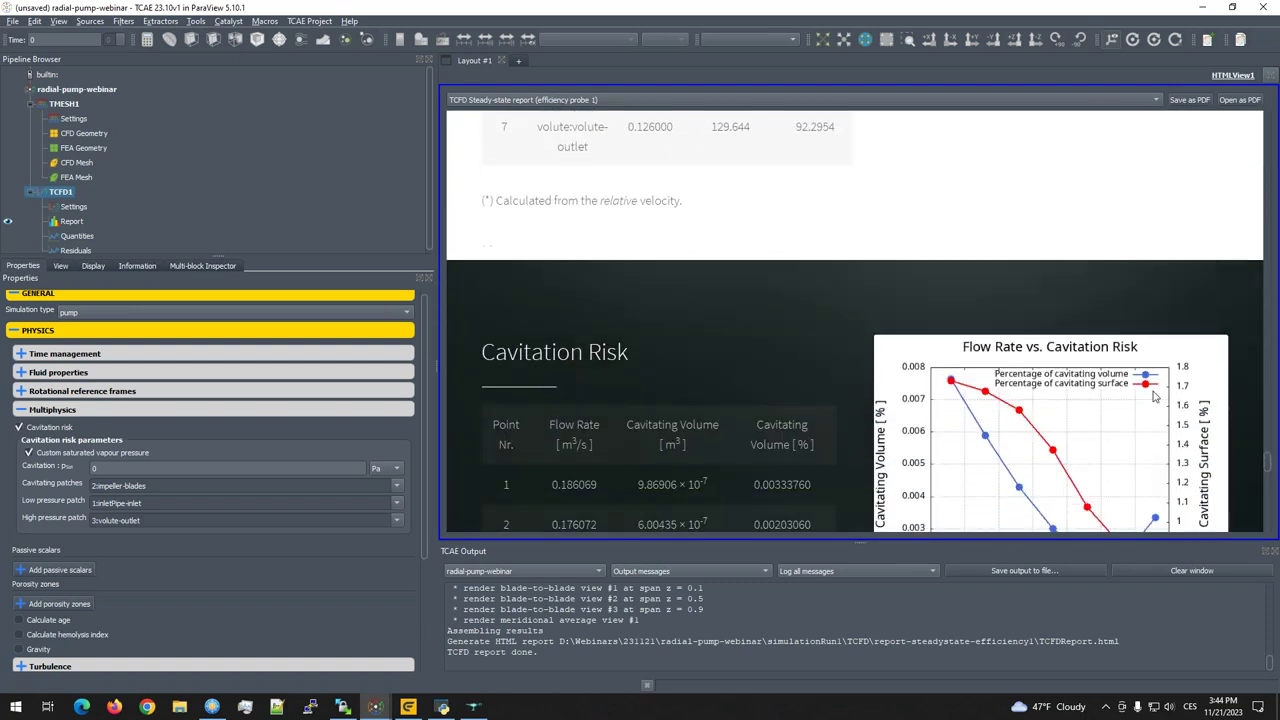
scroll(707, 354, "down", 1)
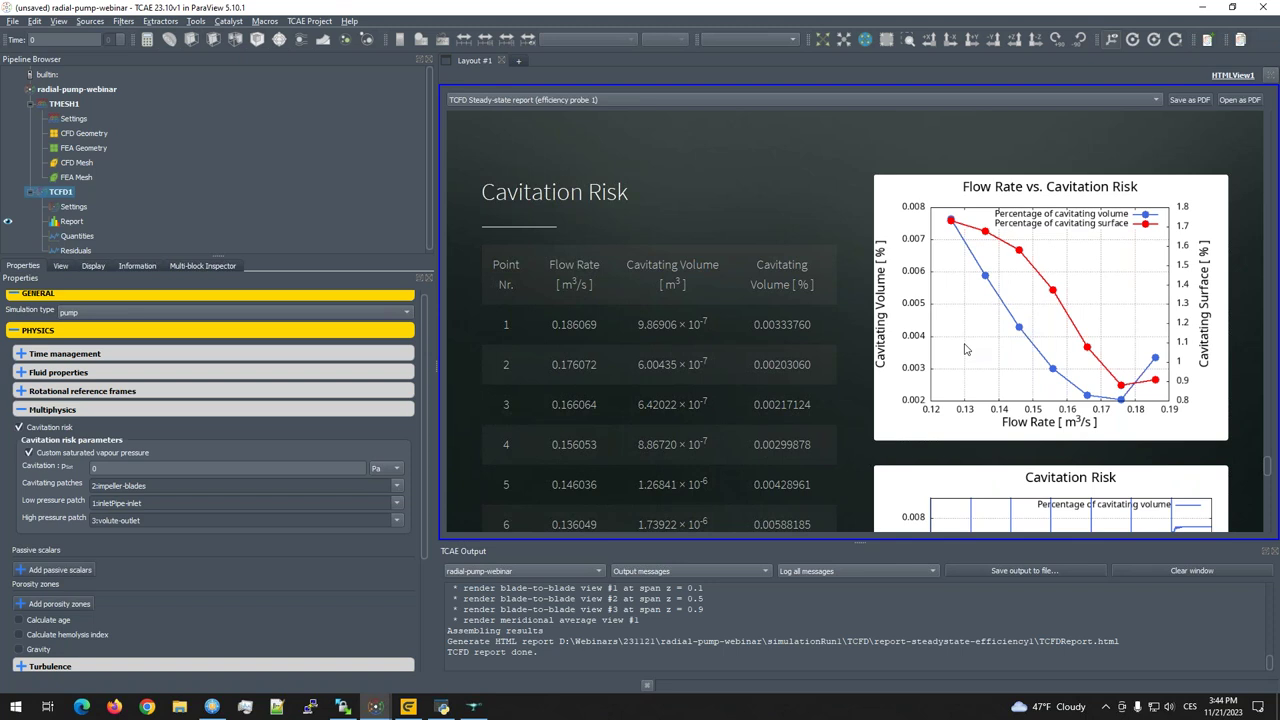
Step: Look through the steady-state report's Cavitation Risk, Cavitation Index and Net Positive Suction Head tables and graphs
scroll(930, 307, "down", 1)
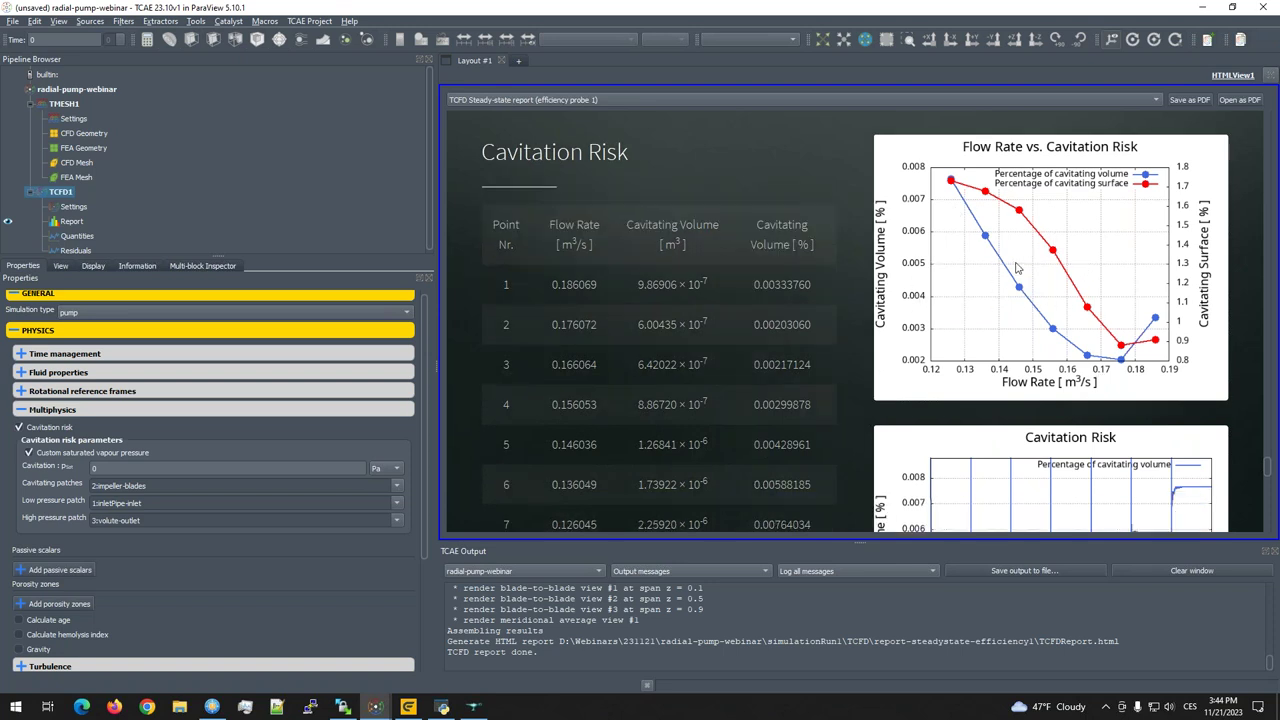
scroll(920, 300, "down", 5)
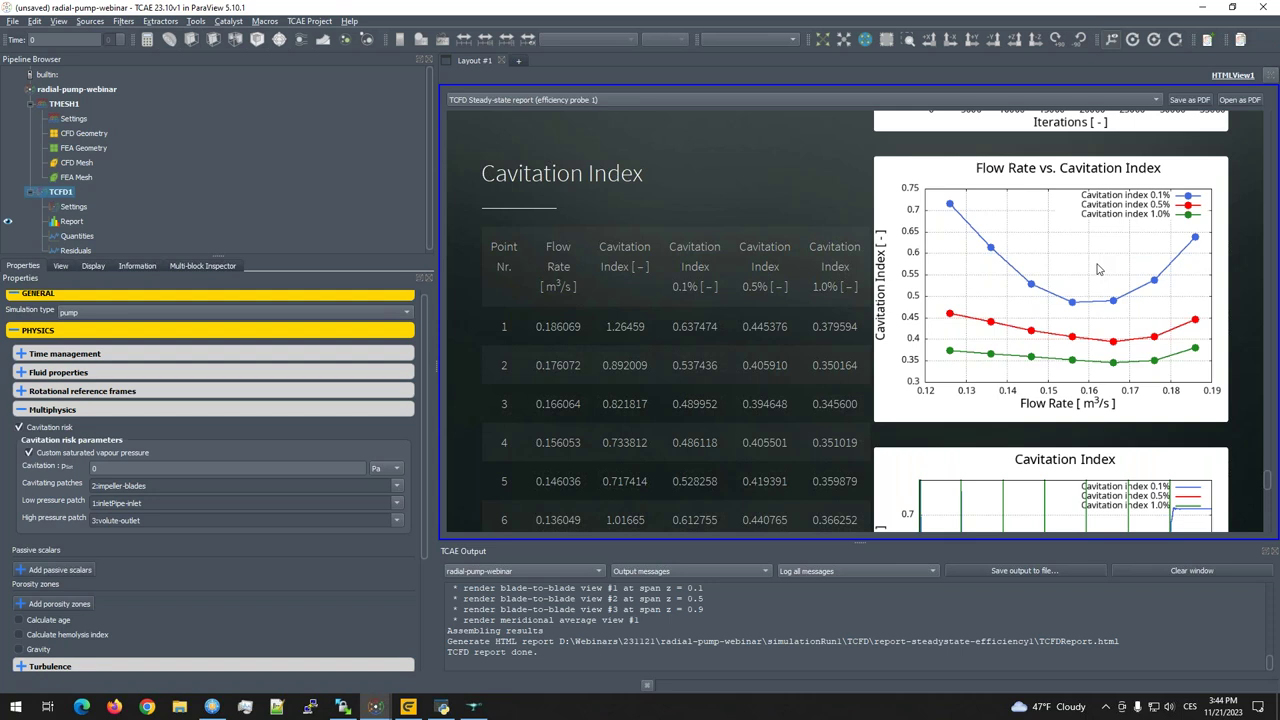
scroll(1090, 287, "down", 10)
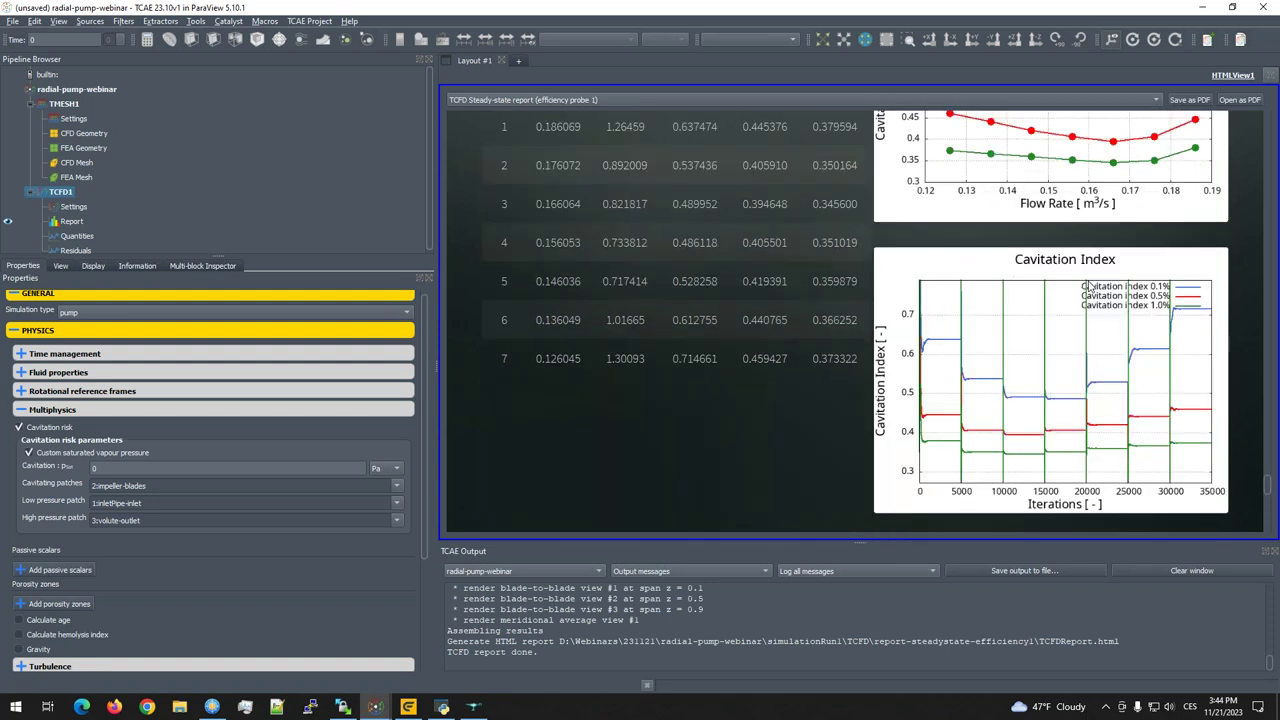
scroll(903, 328, "down", 1)
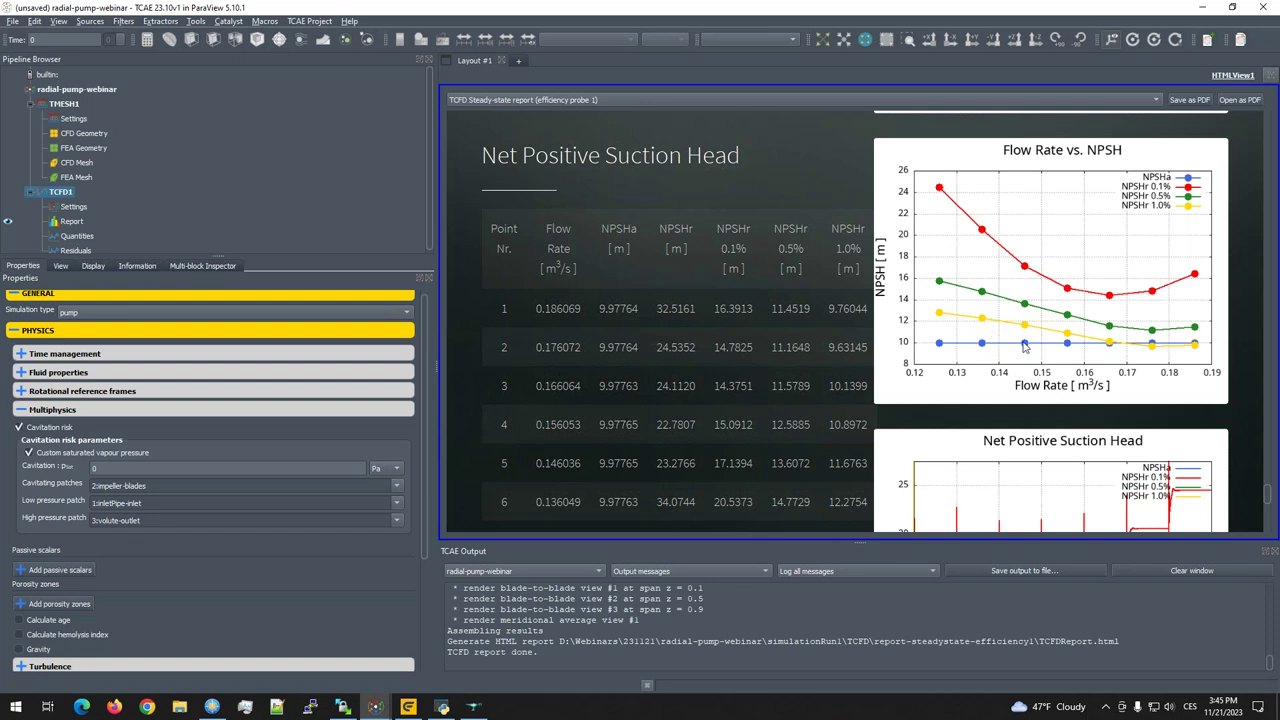
scroll(1022, 346, "down", 1)
scroll(1022, 346, "up", 1)
Step: Create a render view in a new layout and load the CFD results of the radial-pump-webinar project
left_click(518, 60)
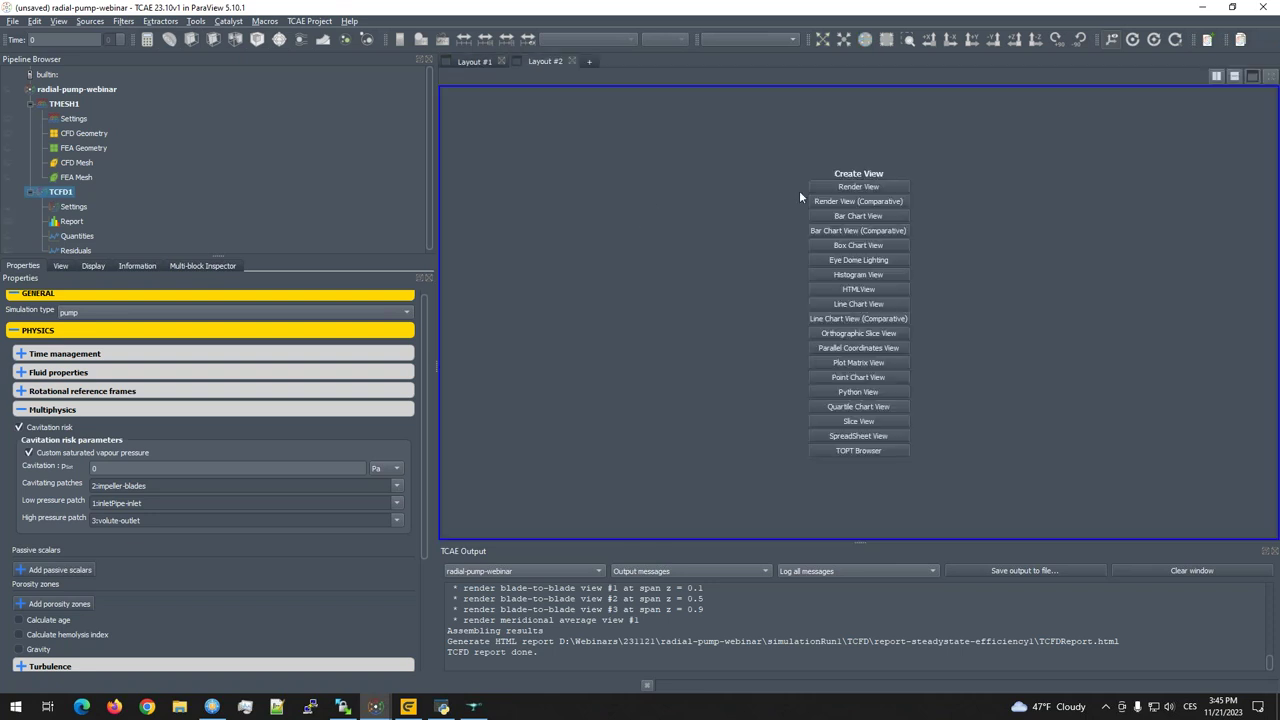
left_click(828, 259)
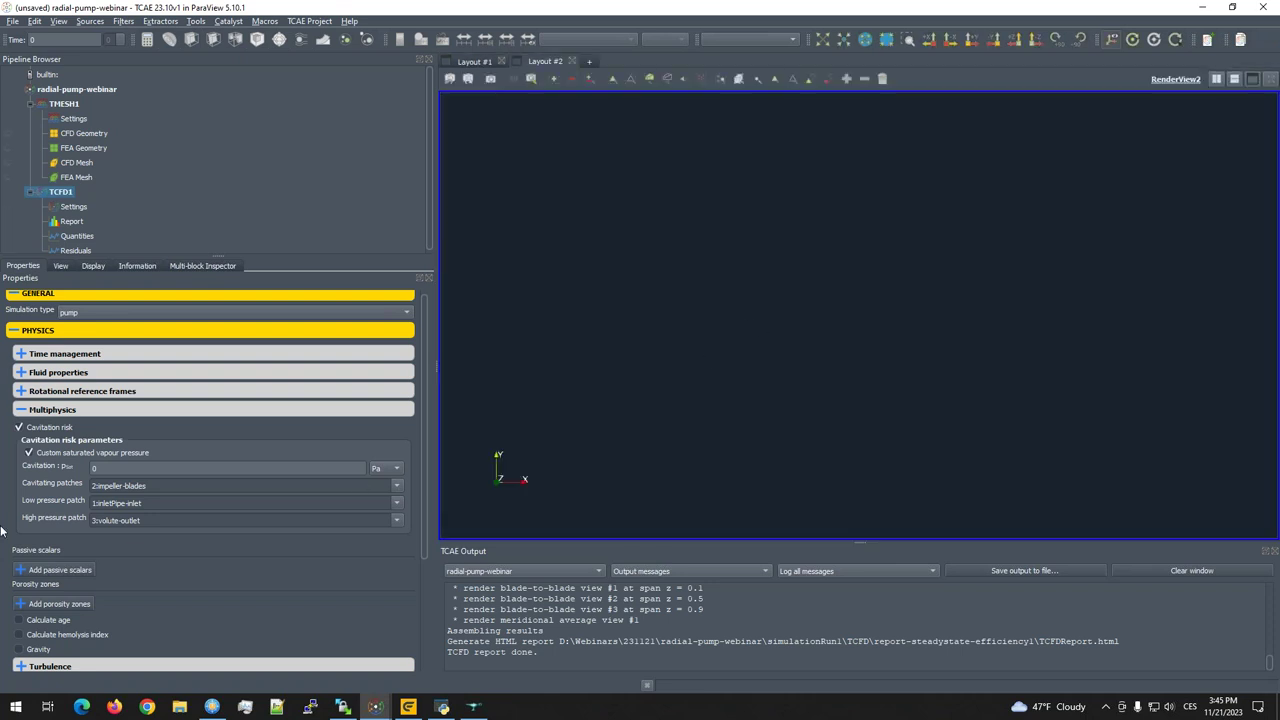
left_click(53, 90)
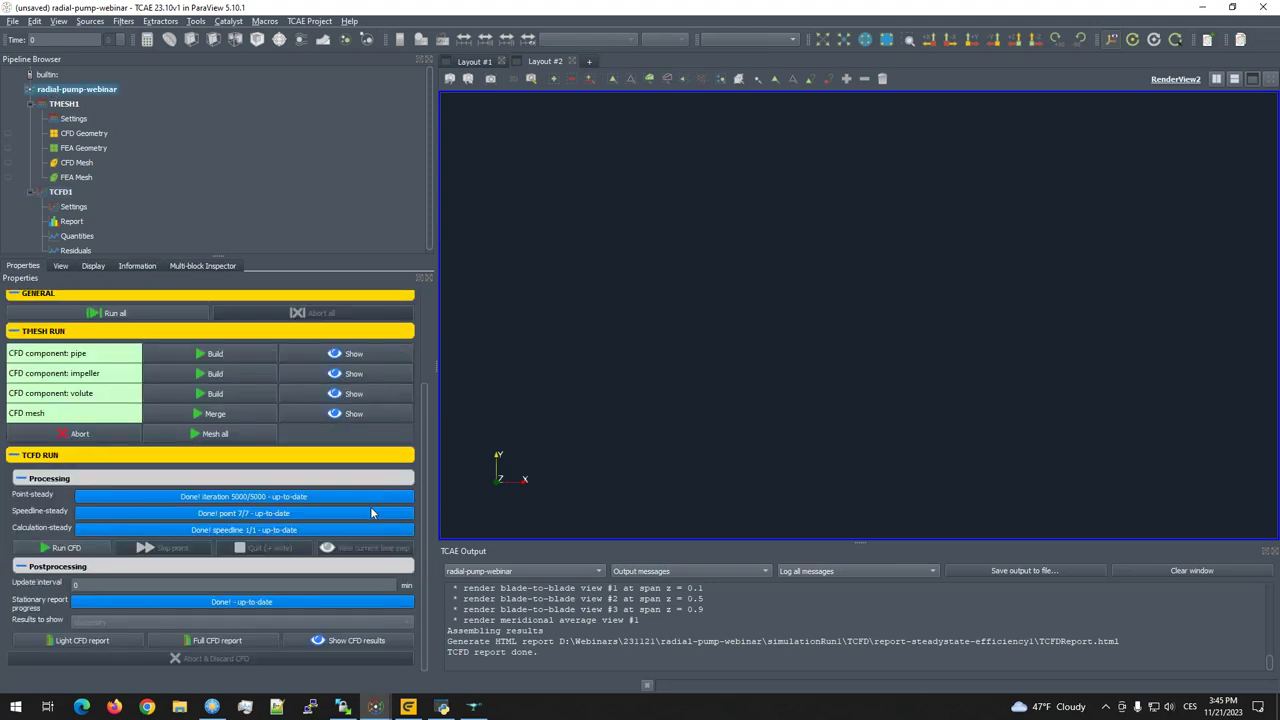
left_click(346, 647)
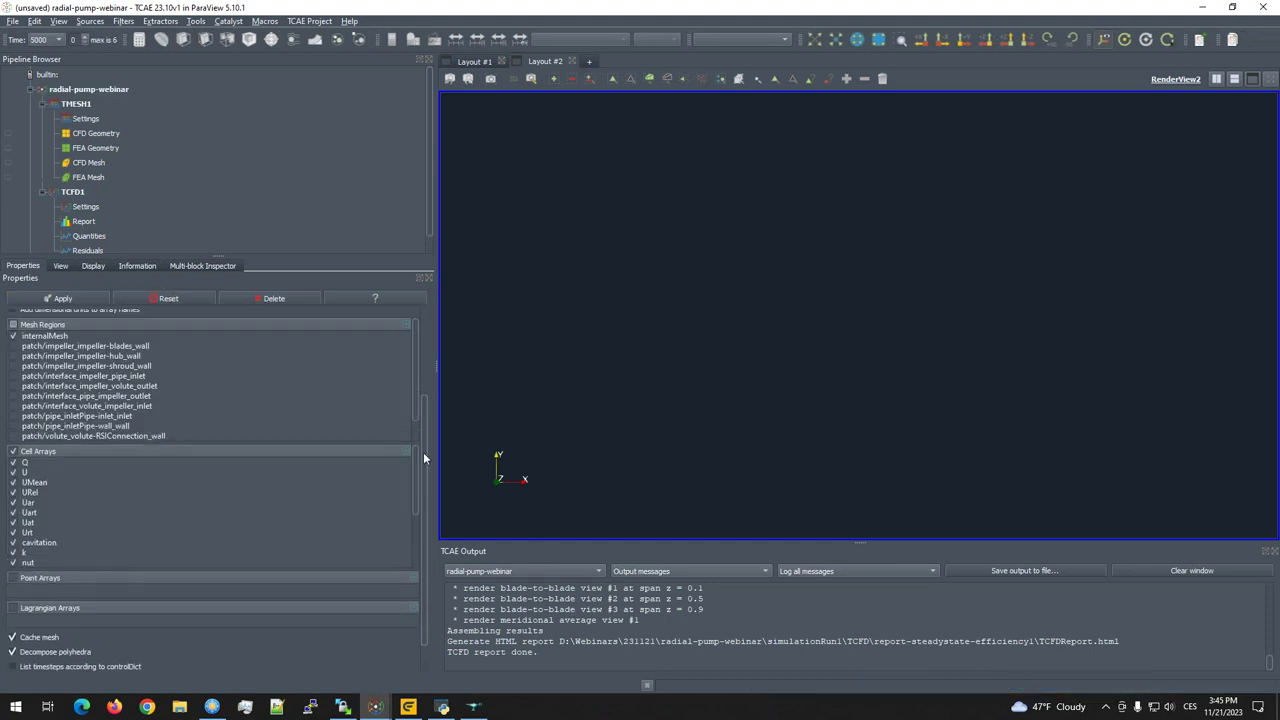
Step: Restrict the results' cell arrays to cavitation only, keep the internalMesh region, and apply the reader settings
left_click(13, 452)
scroll(59, 494, "down", 2)
left_click(13, 483)
scroll(86, 506, "up", 2)
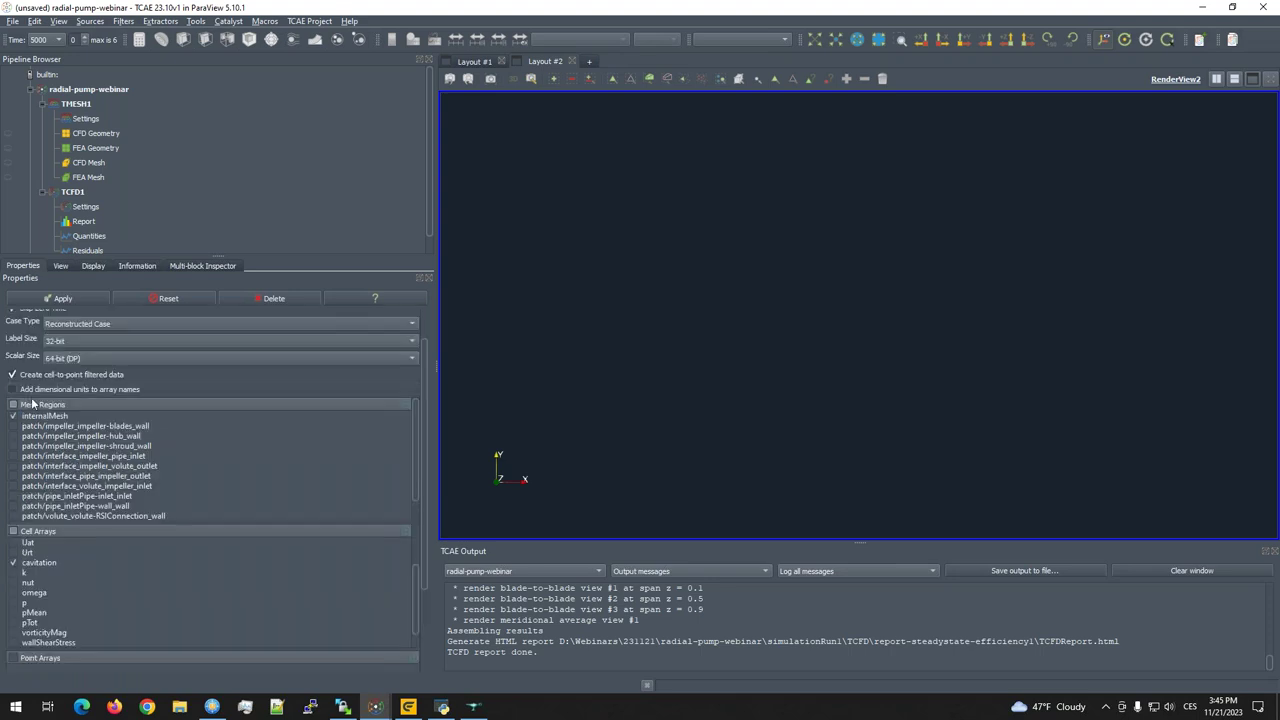
left_click(55, 298)
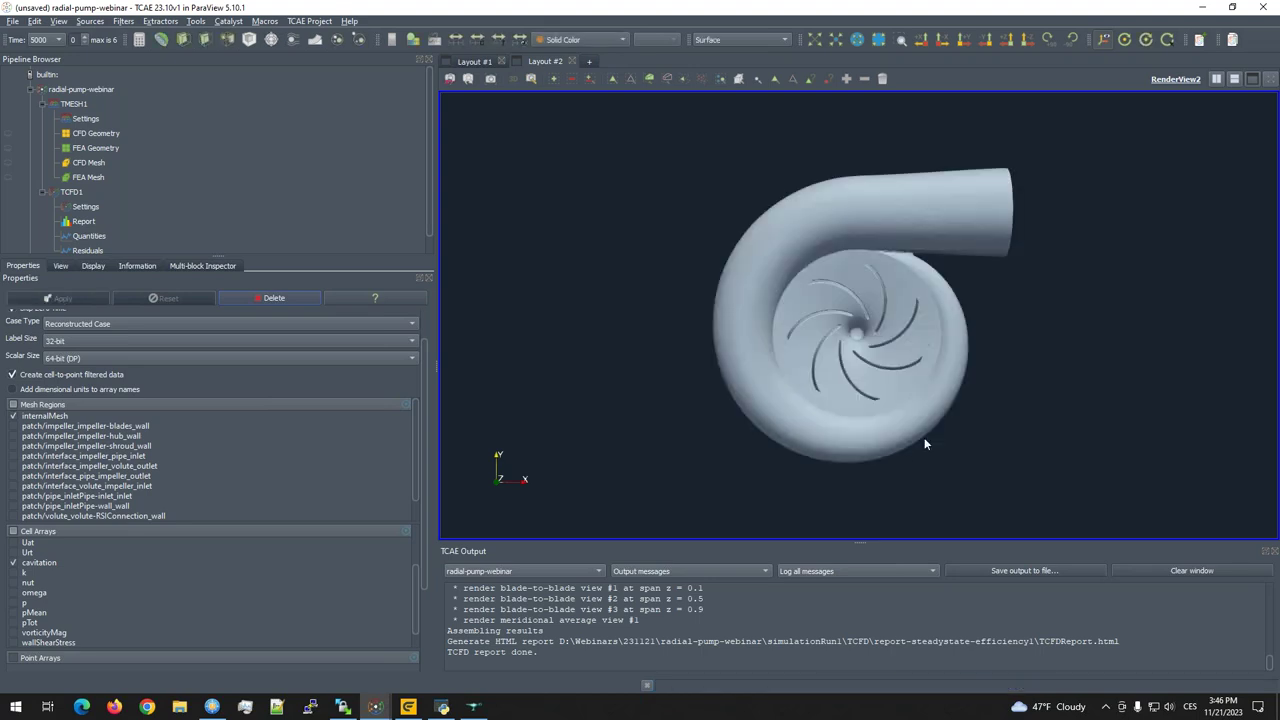
left_click_drag(881, 348, 672, 290)
left_click(573, 39)
left_click(586, 42)
left_click(740, 39)
left_click(679, 8)
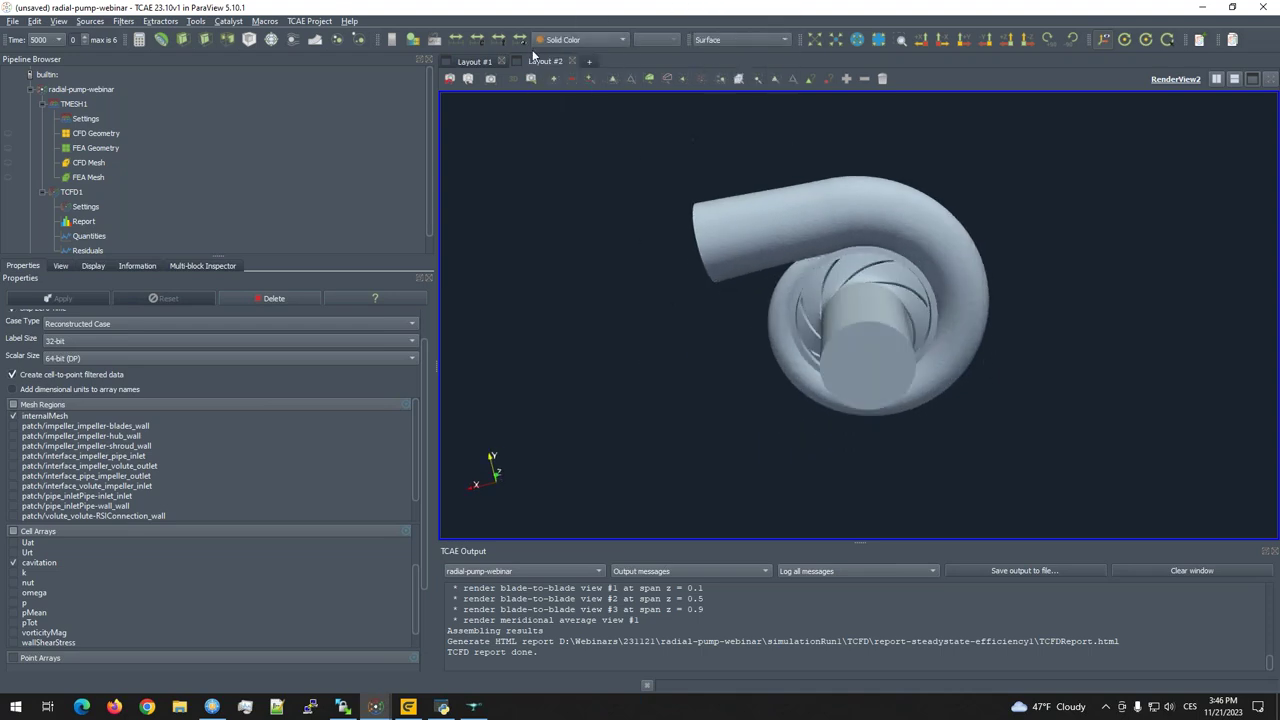
scroll(330, 380, "up", 2)
scroll(240, 495, "down", 4)
scroll(209, 502, "up", 3)
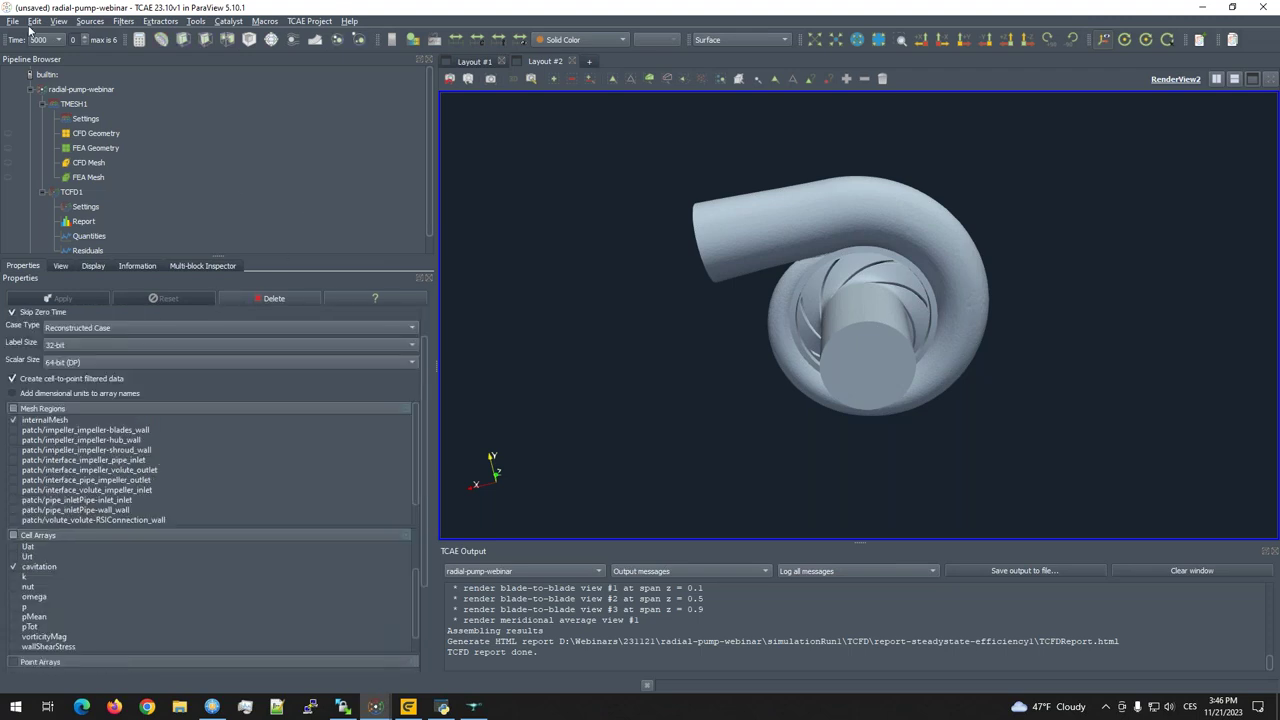
left_click(55, 40)
left_click(56, 50)
Step: Display the pump's internal mesh as Wireframe with an opacity of 0.05, bringing the impeller blades into close view
left_click_drag(726, 280, 840, 305)
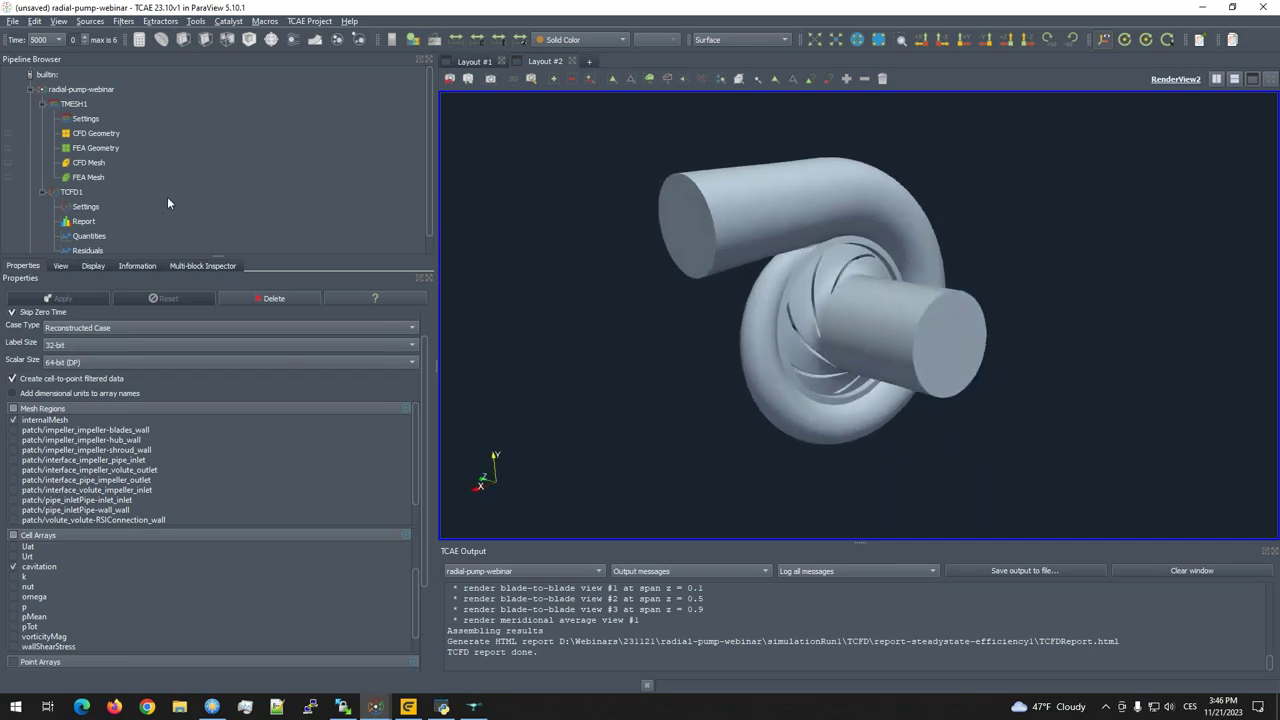
left_click(735, 39)
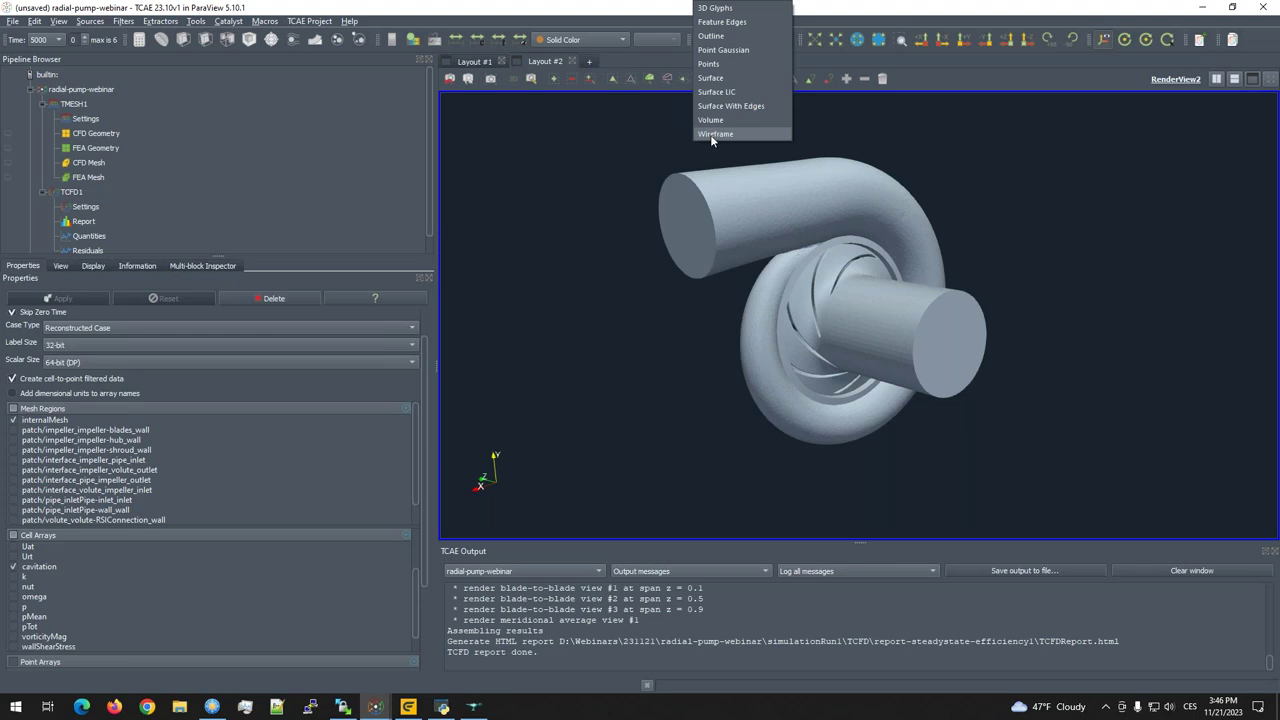
left_click(714, 134)
left_click(92, 269)
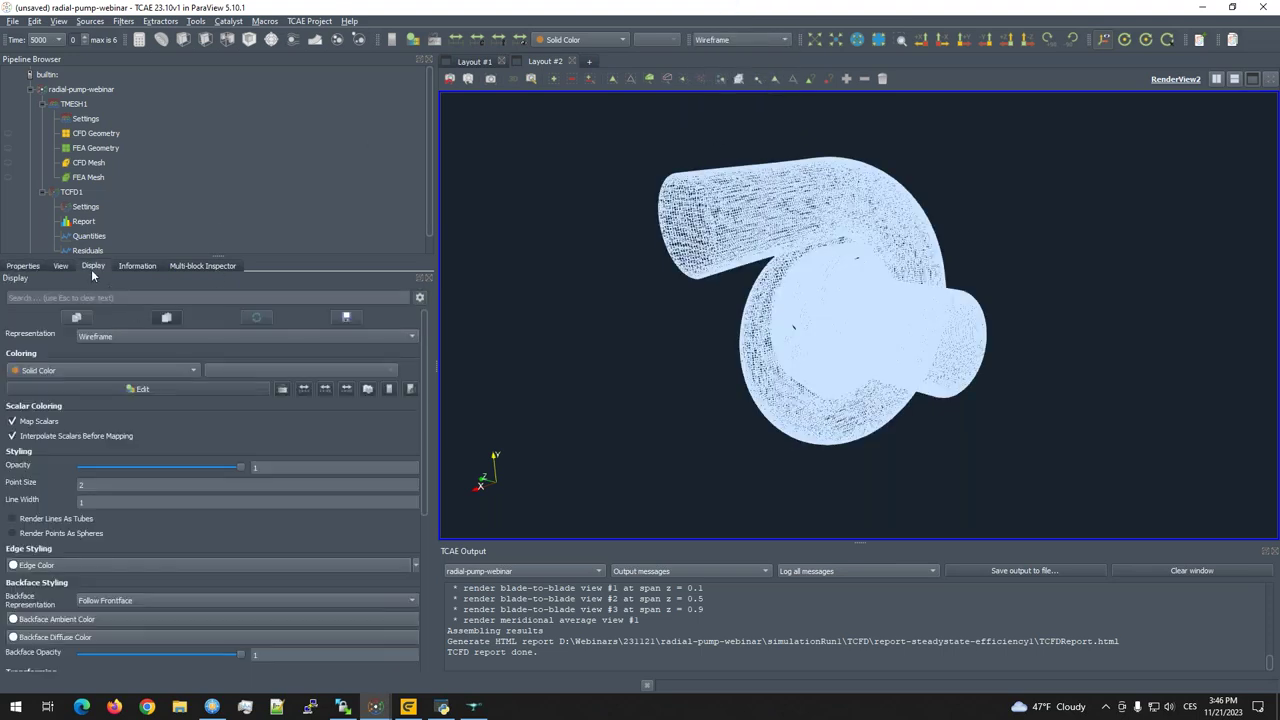
double_click(266, 467)
type("0.0")
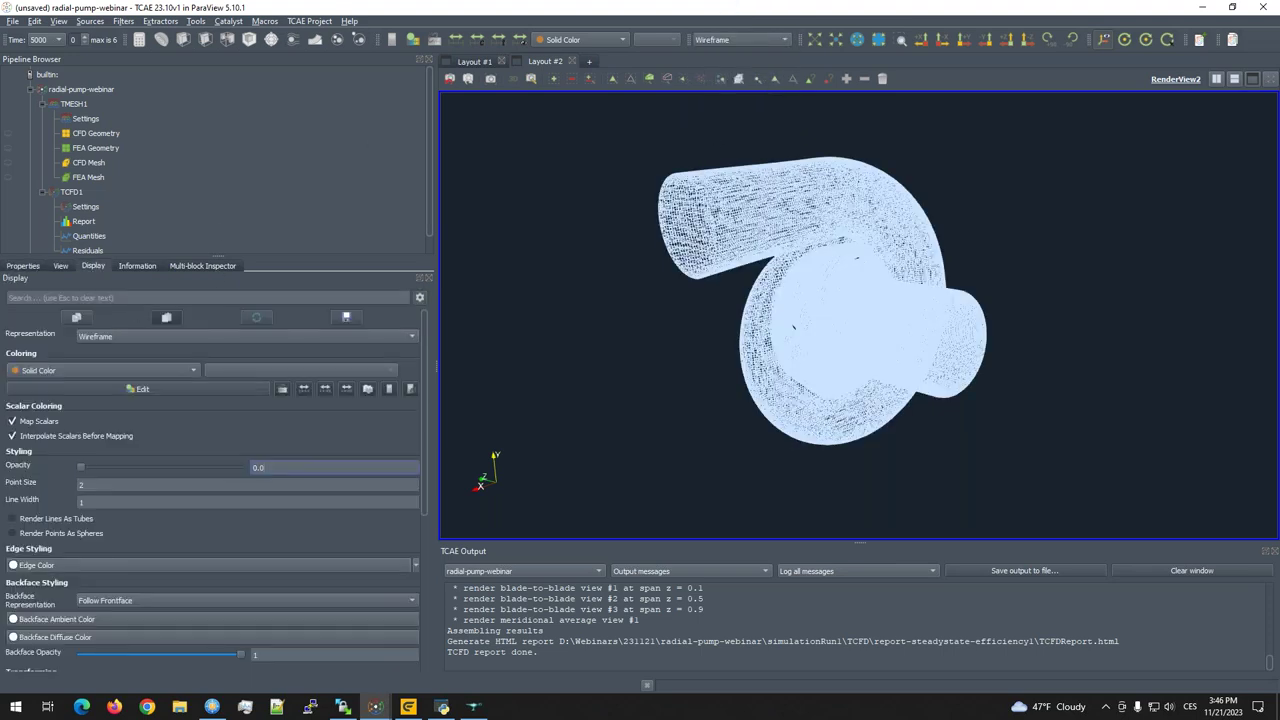
type("5")
key("Return")
left_click_drag(837, 176, 754, 343)
left_click_drag(797, 369, 672, 343)
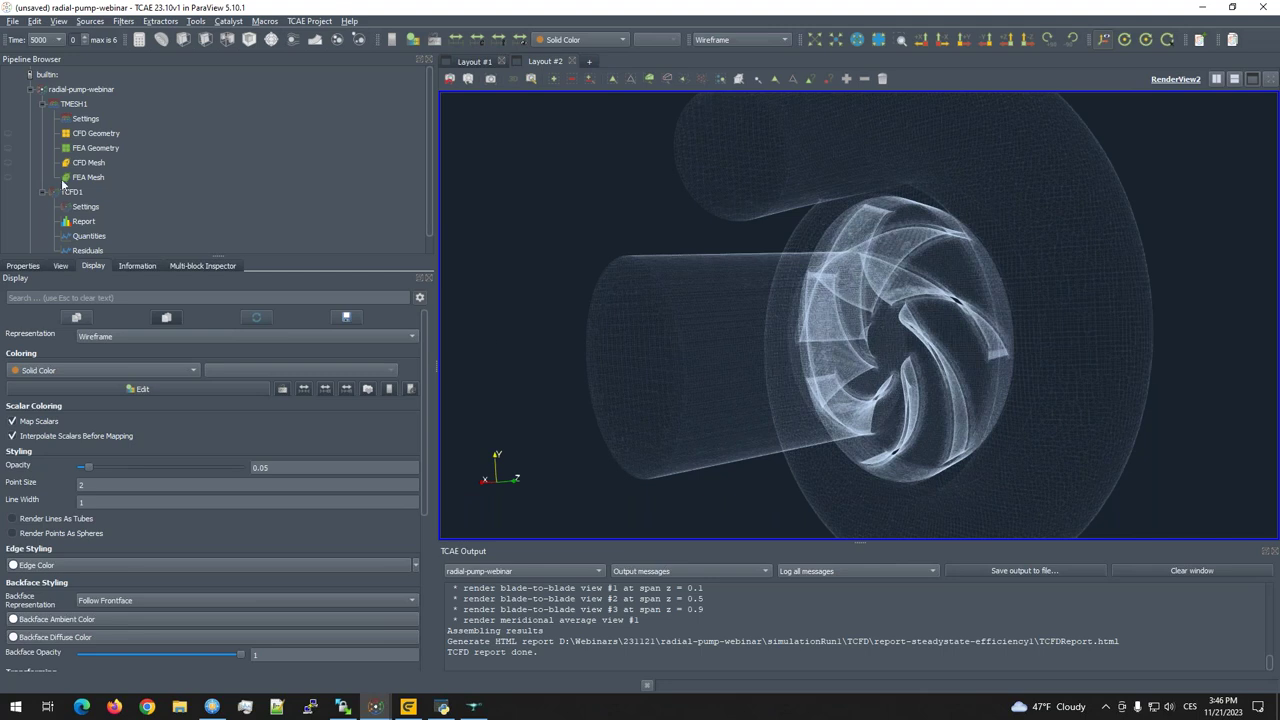
Step: Apply a Threshold filter to TCFDResults.foam on the cavitation scalar, with a lower threshold of 0.3 and an upper threshold of 1
scroll(153, 227, "down", 1)
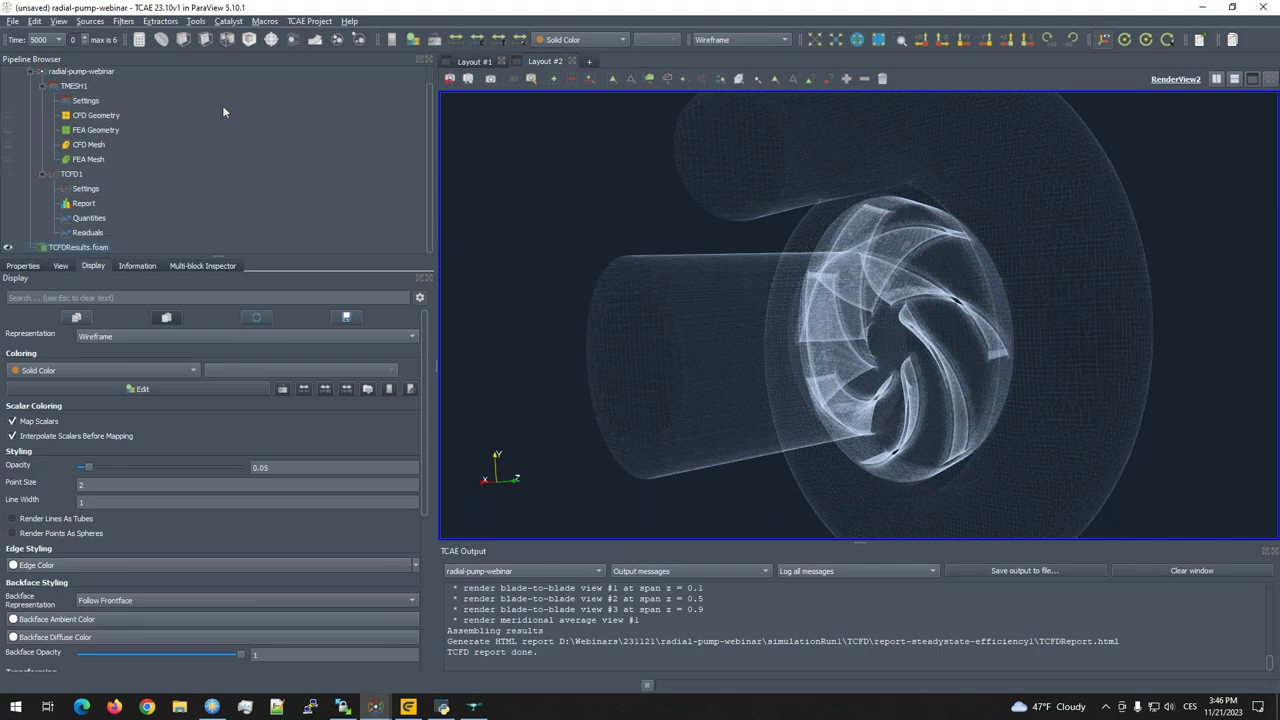
left_click(79, 246)
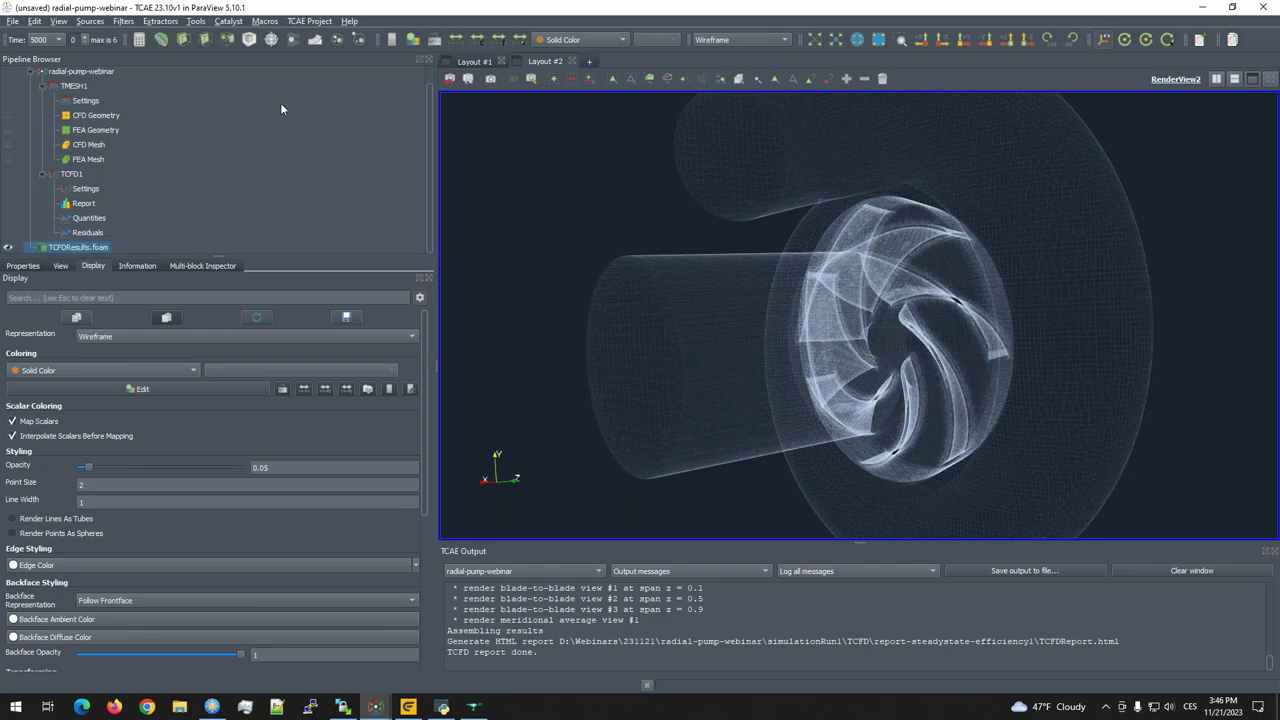
left_click(229, 40)
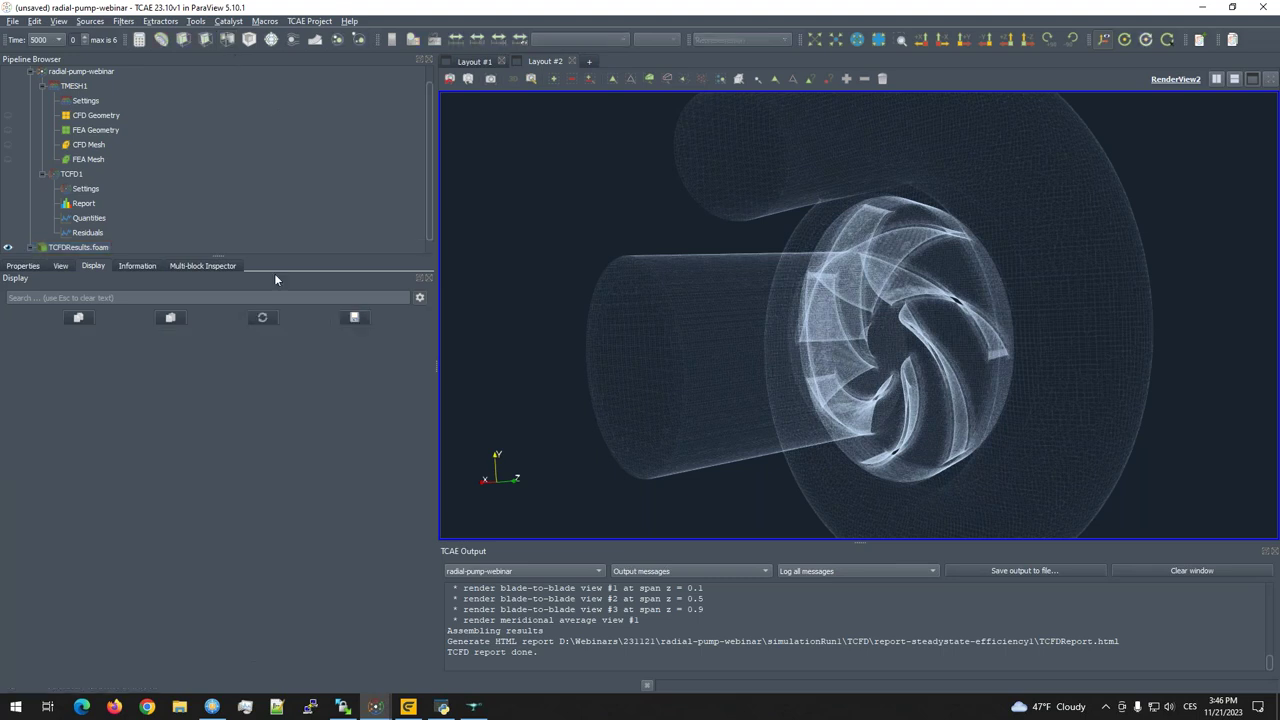
left_click(24, 266)
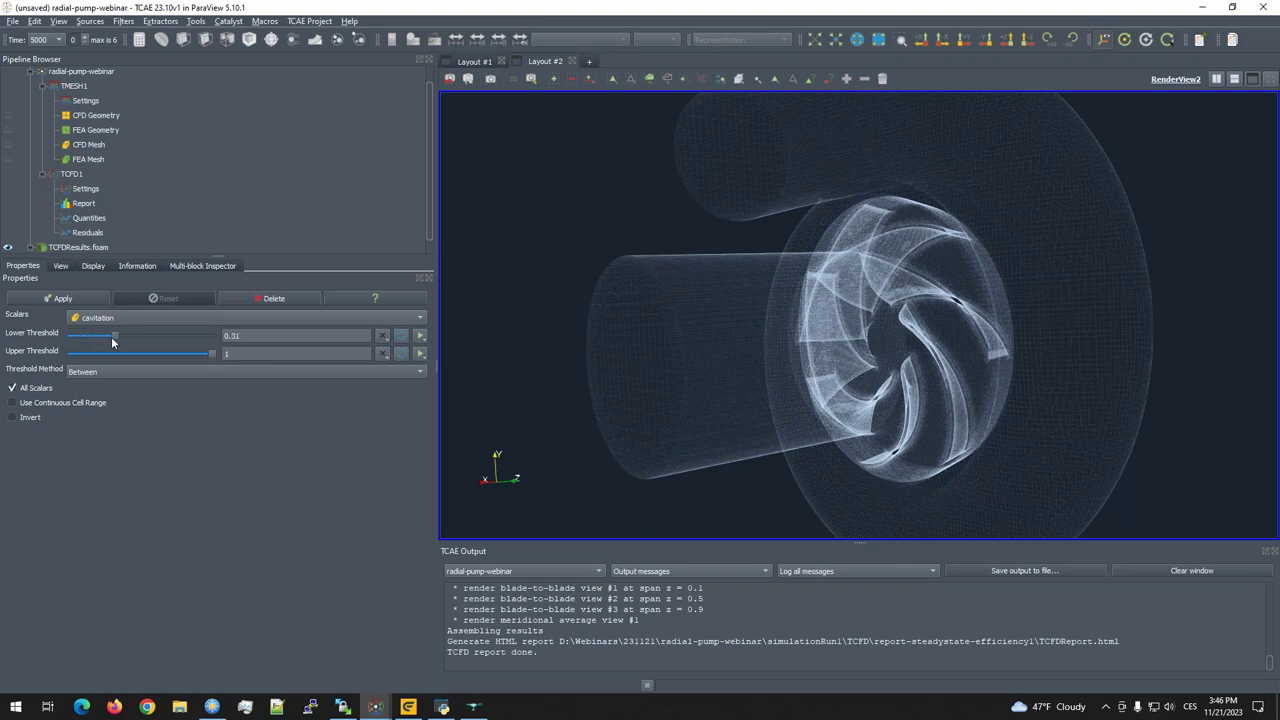
left_click_drag(111, 336, 109, 336)
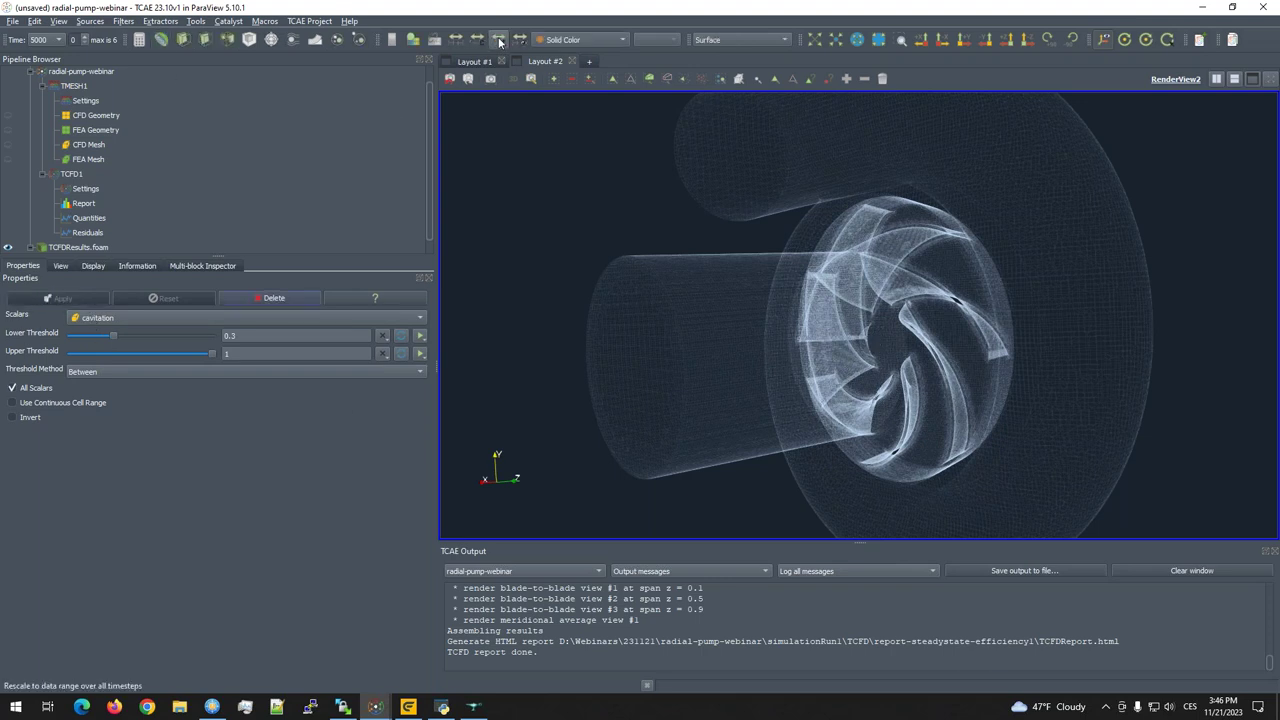
Step: Set the solid color of the thresholded cavitation region to red
left_click(580, 40)
left_click(570, 42)
left_click(413, 40)
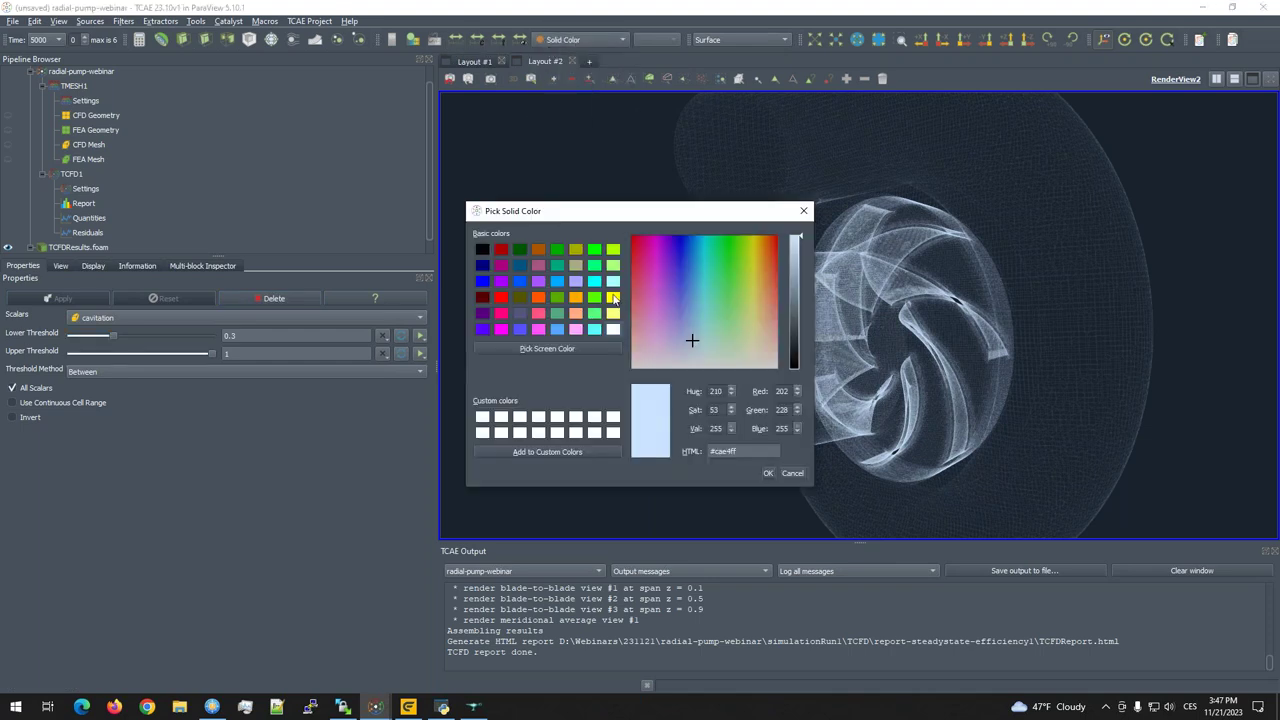
left_click(500, 298)
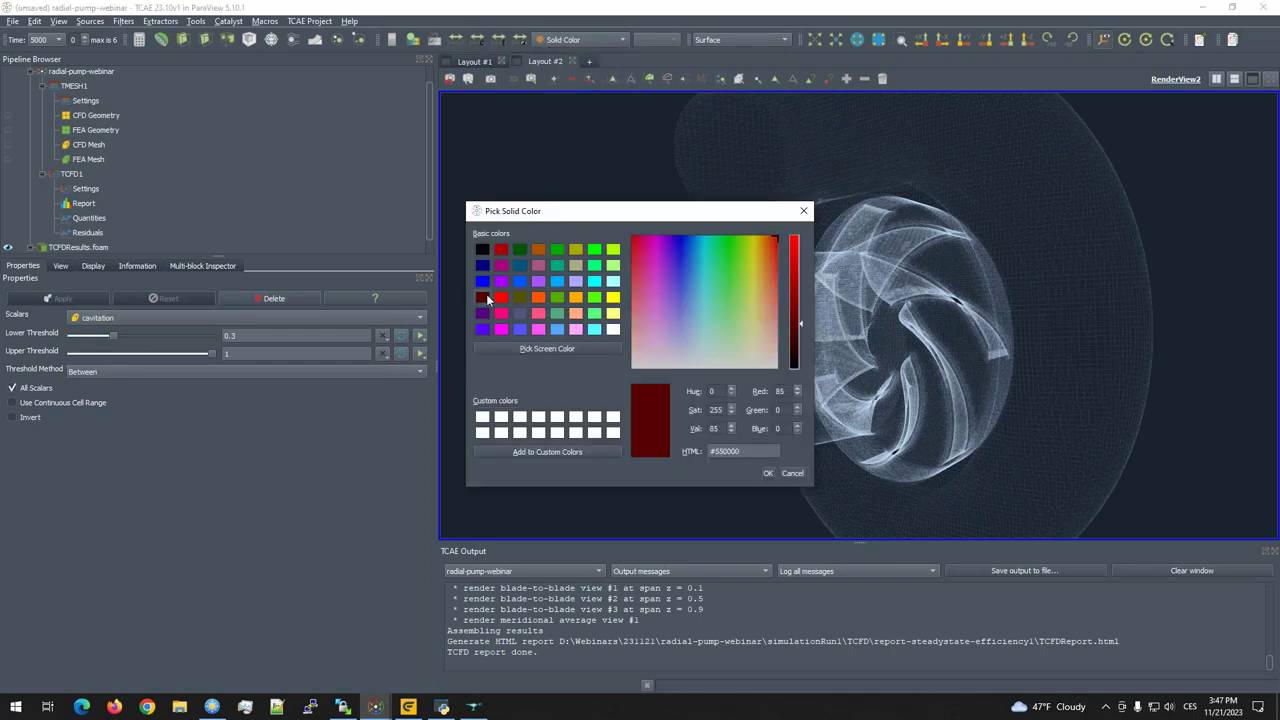
left_click(768, 475)
Step: Compare the cavitation regions on the impeller blades at times 15000, 35000 and 10000, finishing with a closer look at 35000
left_click_drag(790, 440, 757, 371)
left_click(43, 40)
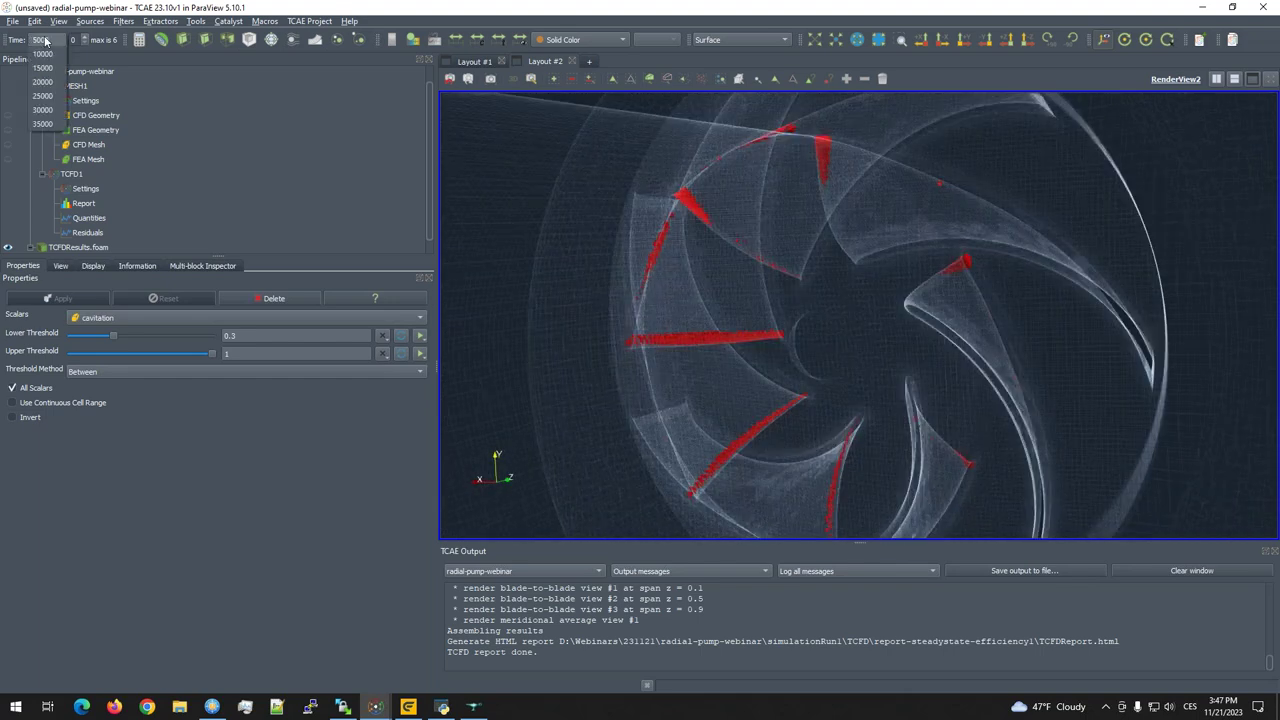
left_click(43, 68)
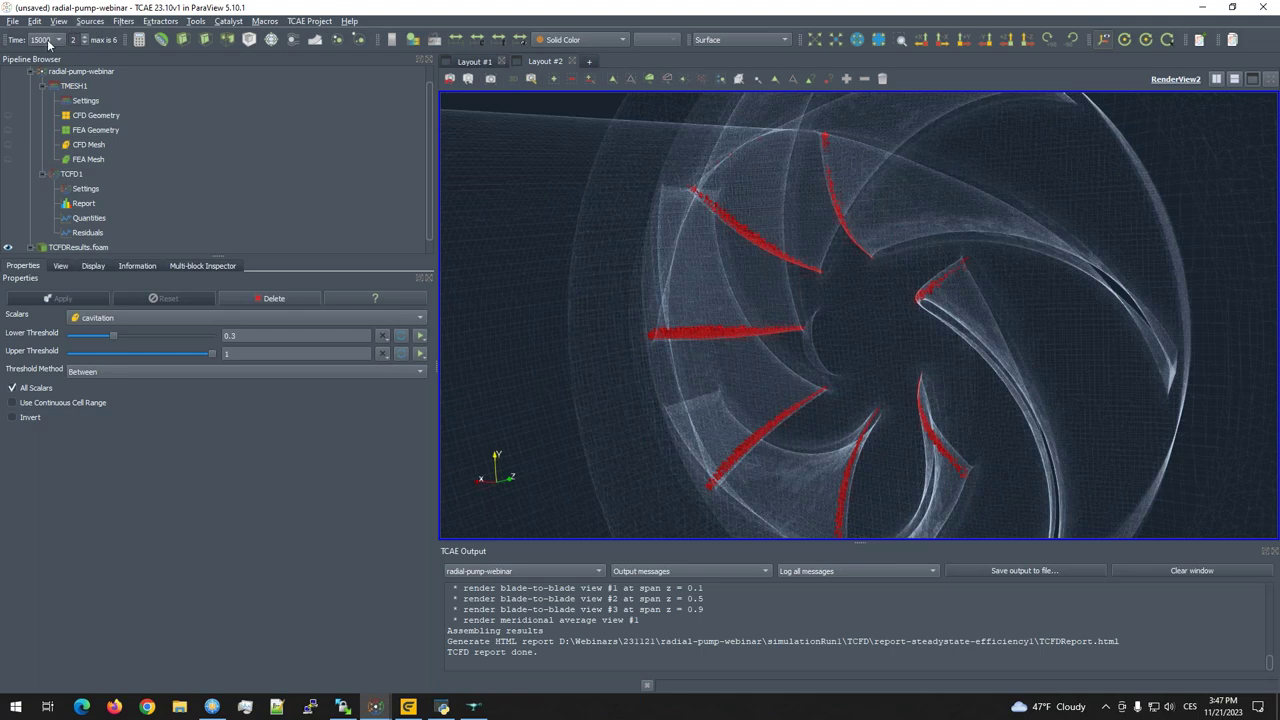
key("End")
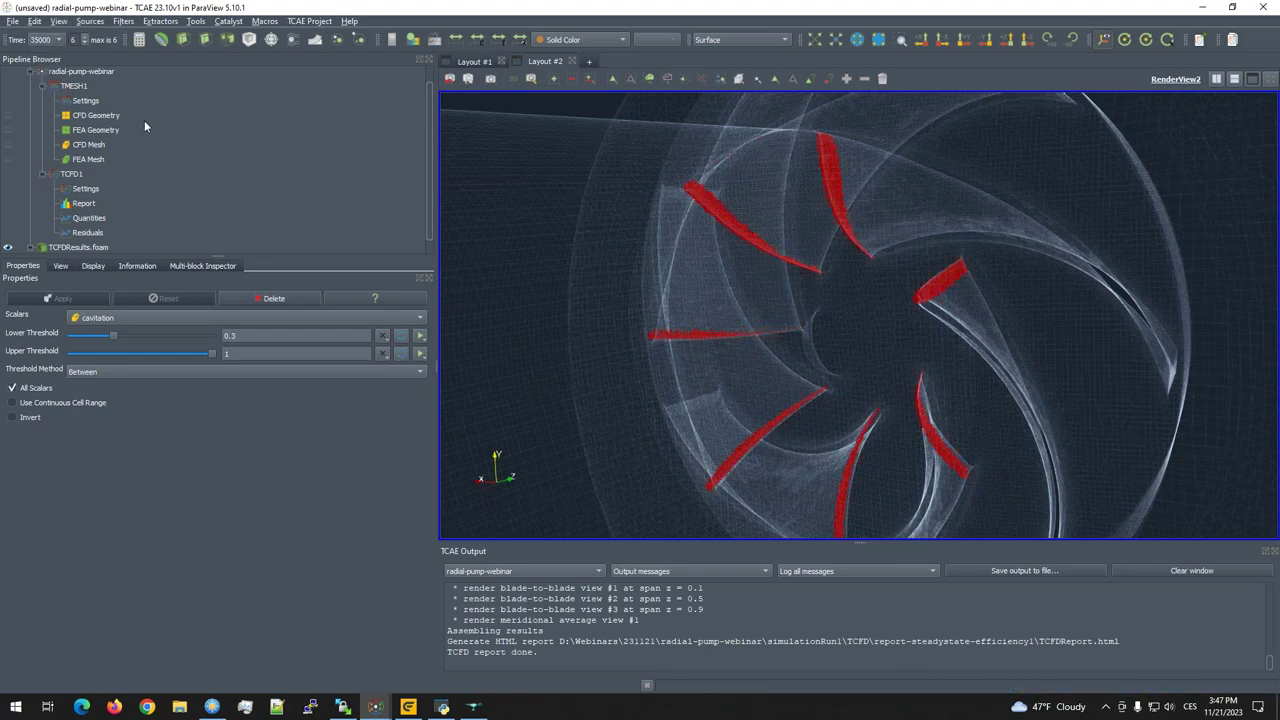
left_click(45, 39)
left_click(40, 25)
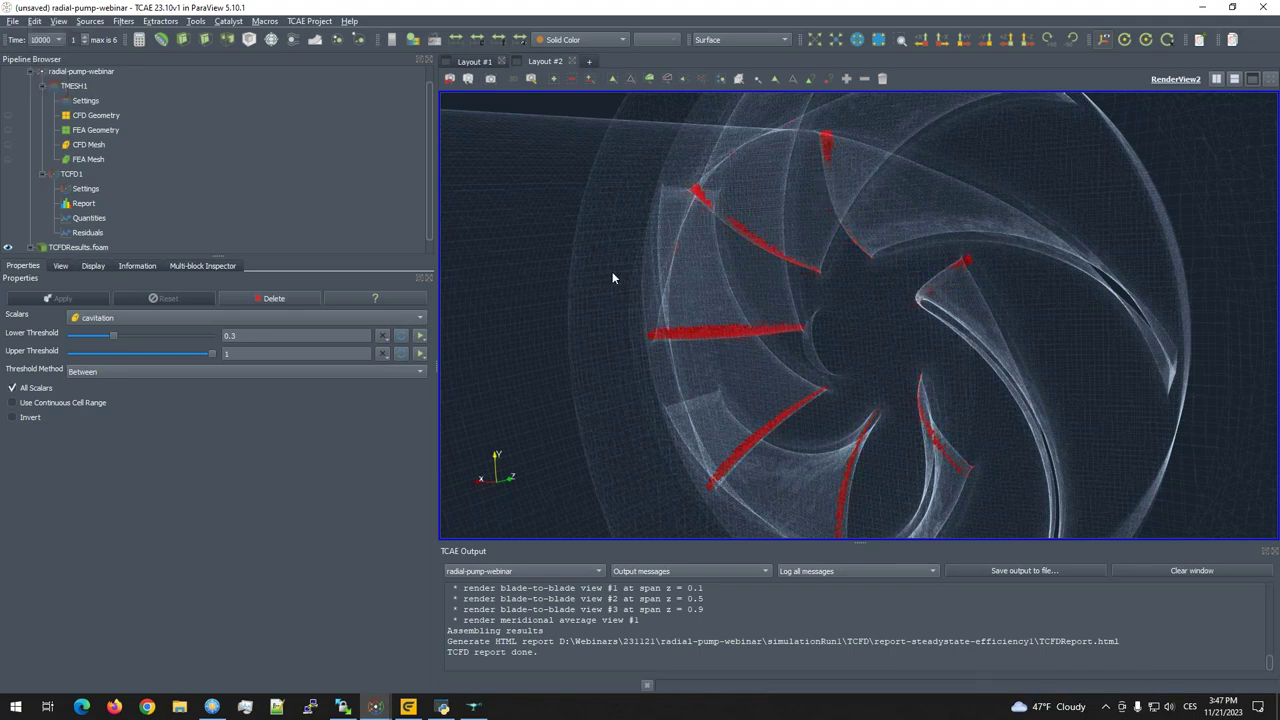
left_click(45, 39)
left_click(44, 116)
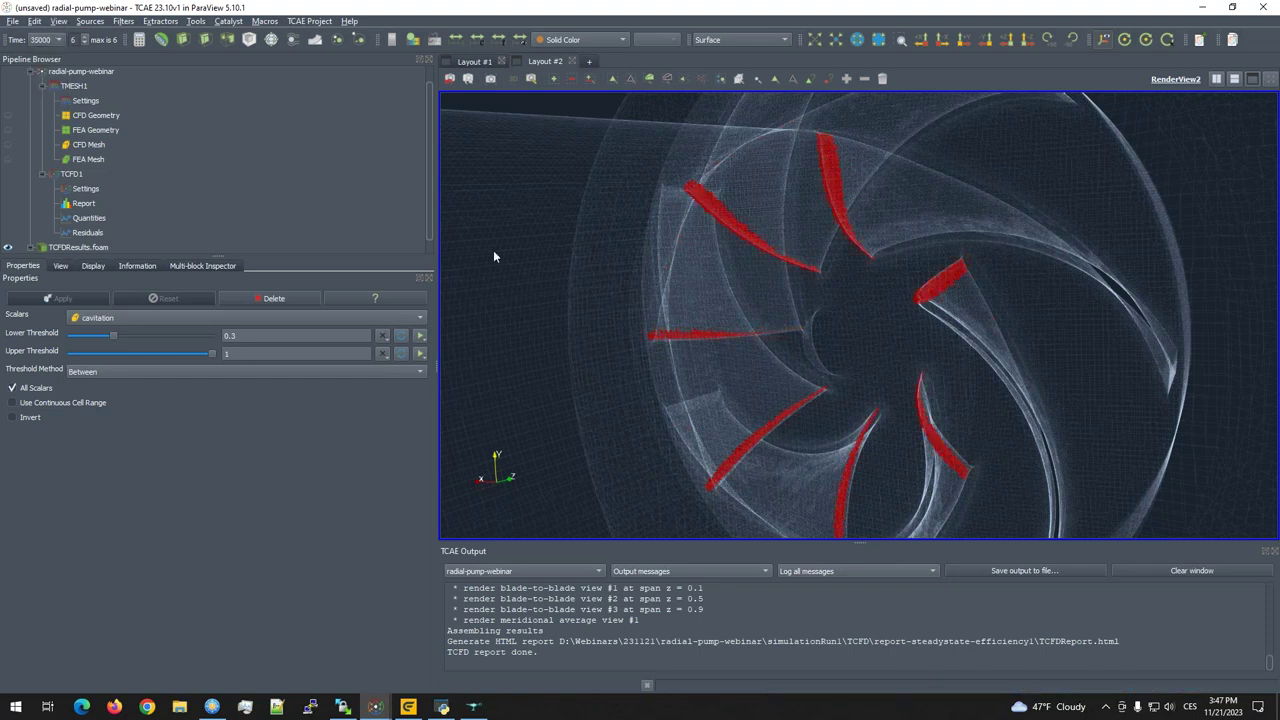
left_click_drag(751, 243, 579, 371)
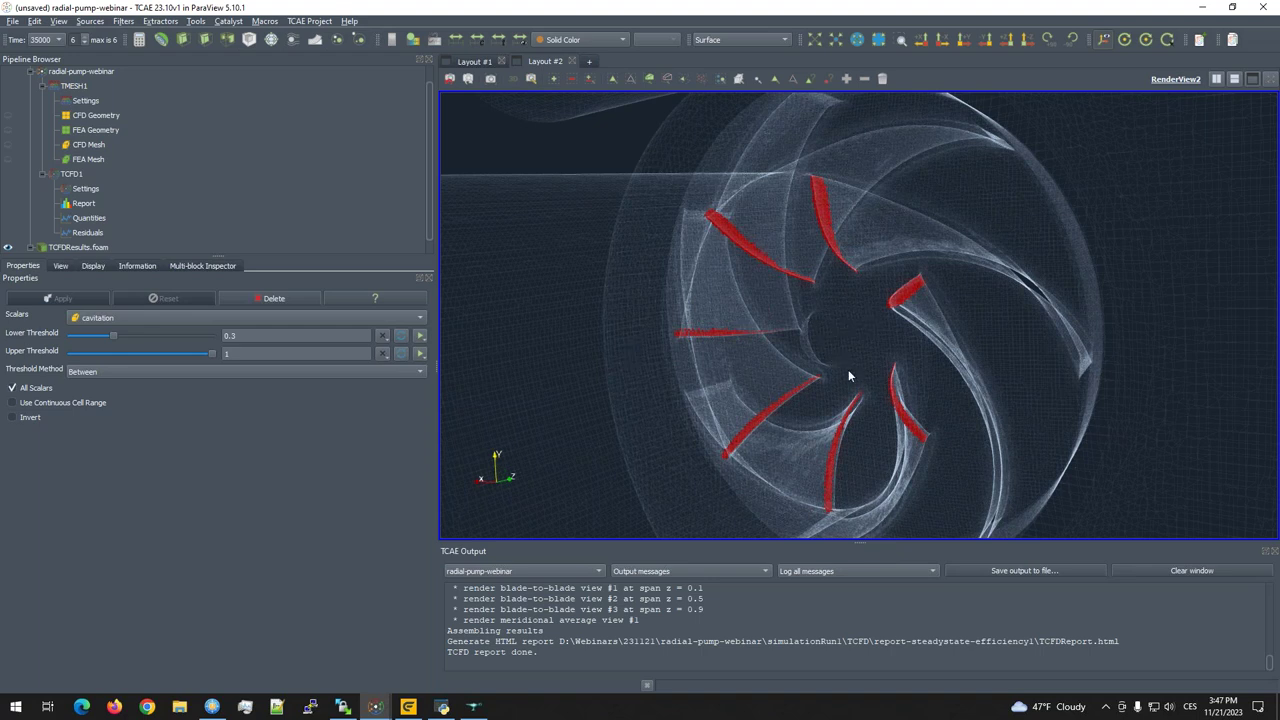
mouse_move(811, 378)
left_mouse_down()
mouse_move(800, 374)
mouse_move(808, 346)
mouse_move(831, 346)
mouse_move(829, 378)
left_mouse_up()
scroll(829, 390, "up", 3)
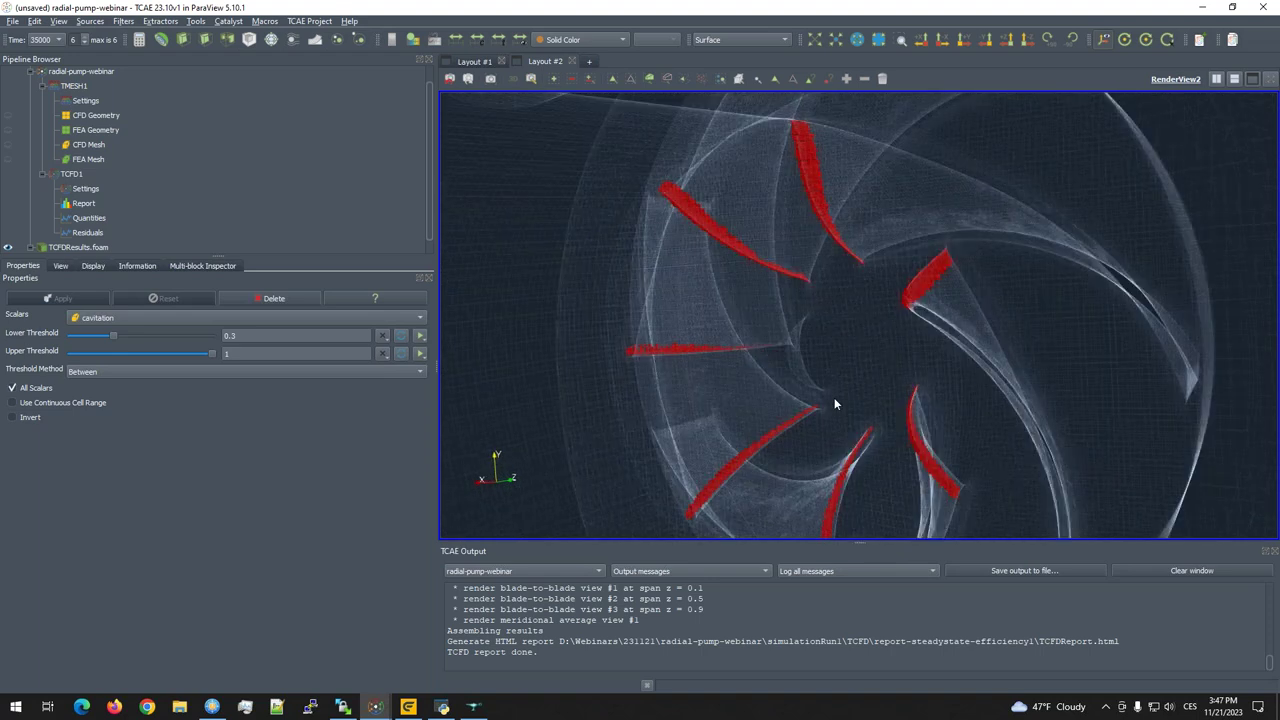
Step: Switch to FreeCommander and open the radial-pump-webinar folder inside D:\Webinars\231121
left_click(212, 707)
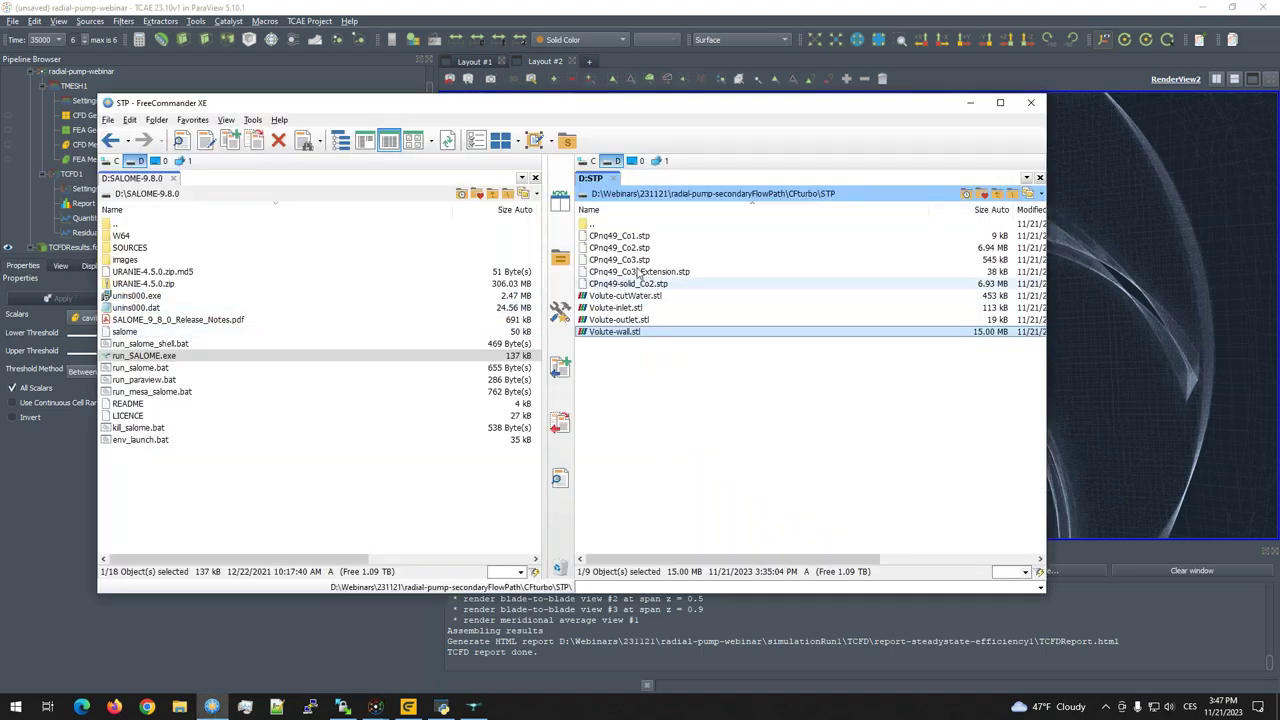
key("BackSpace")
key("BackSpace")
key("BackSpace")
key("BackSpace")
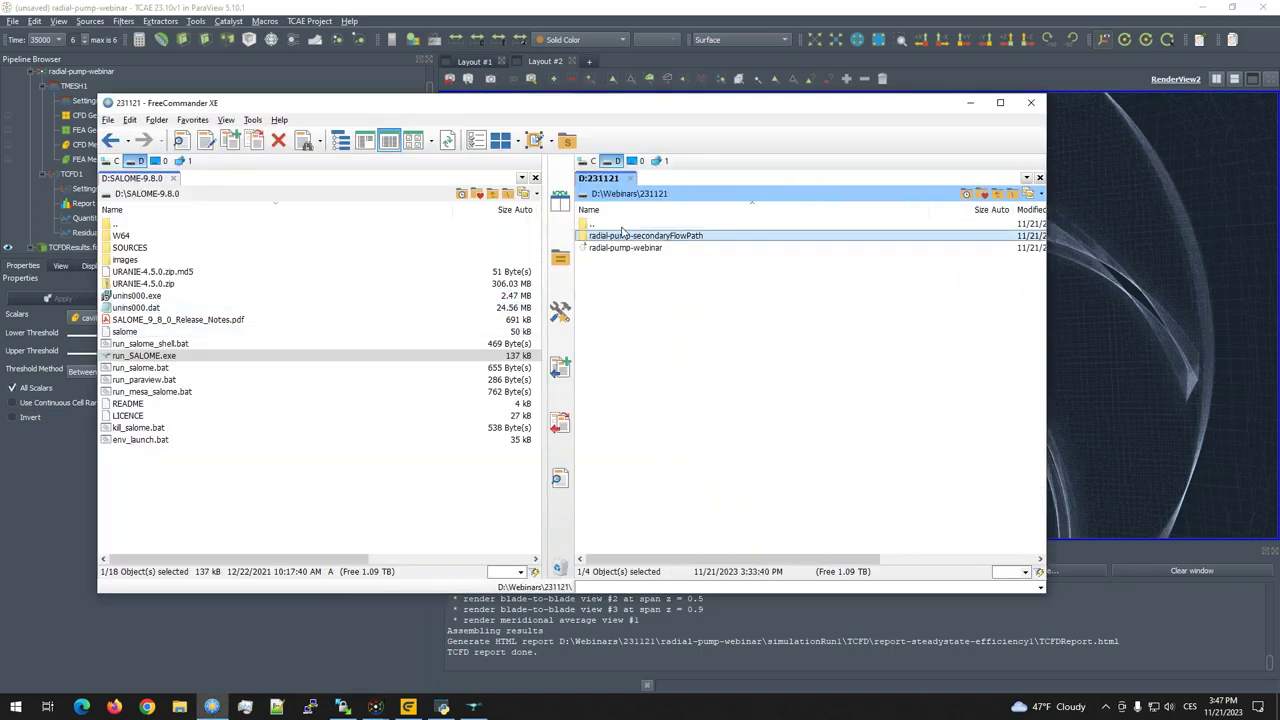
type("2311")
key("Return")
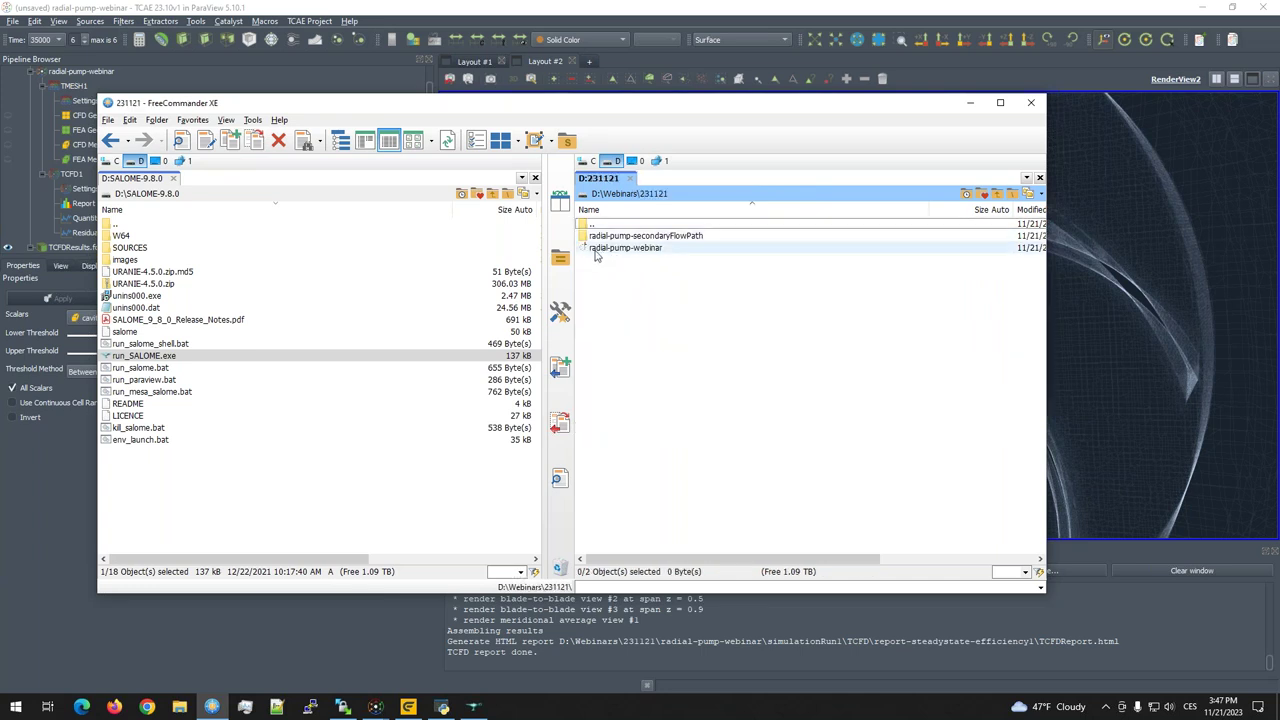
double_click(625, 250)
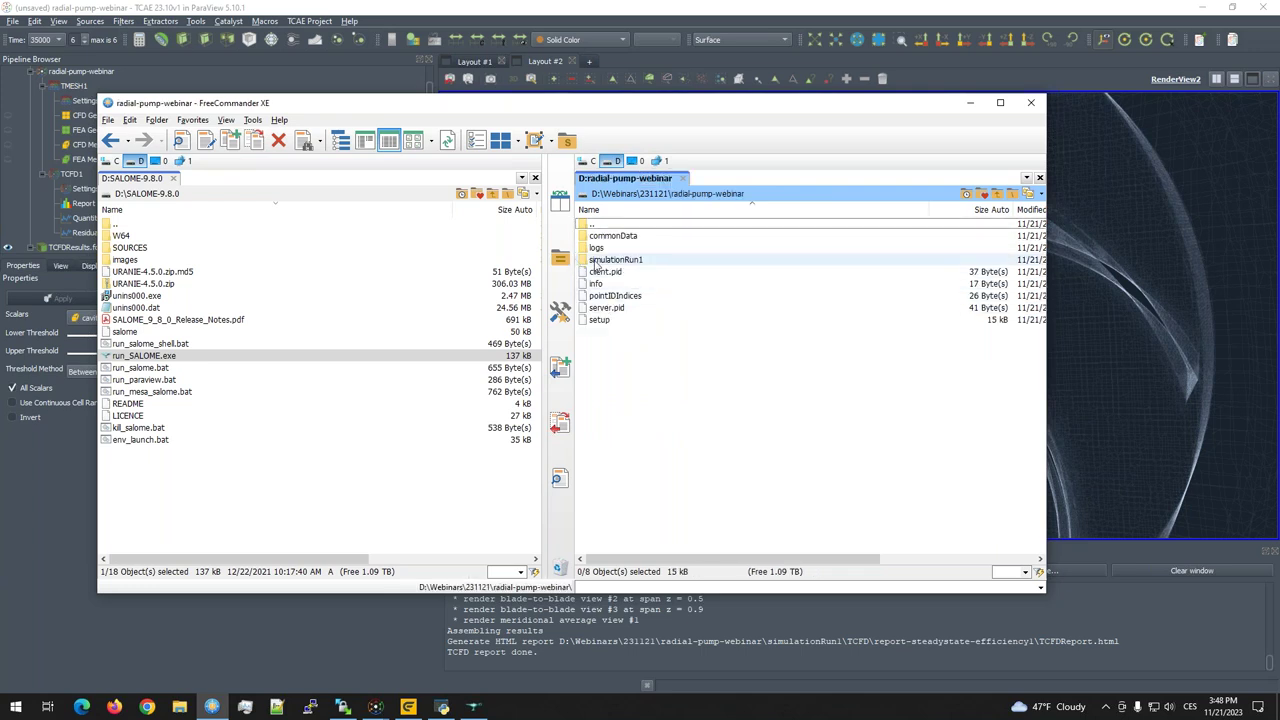
Step: Open cavitation-final.csv from simulationRun1\TCFD\stationary\postProcessing\cavitation\0 in LibreOffice Calc, keeping the default text import options
double_click(608, 260)
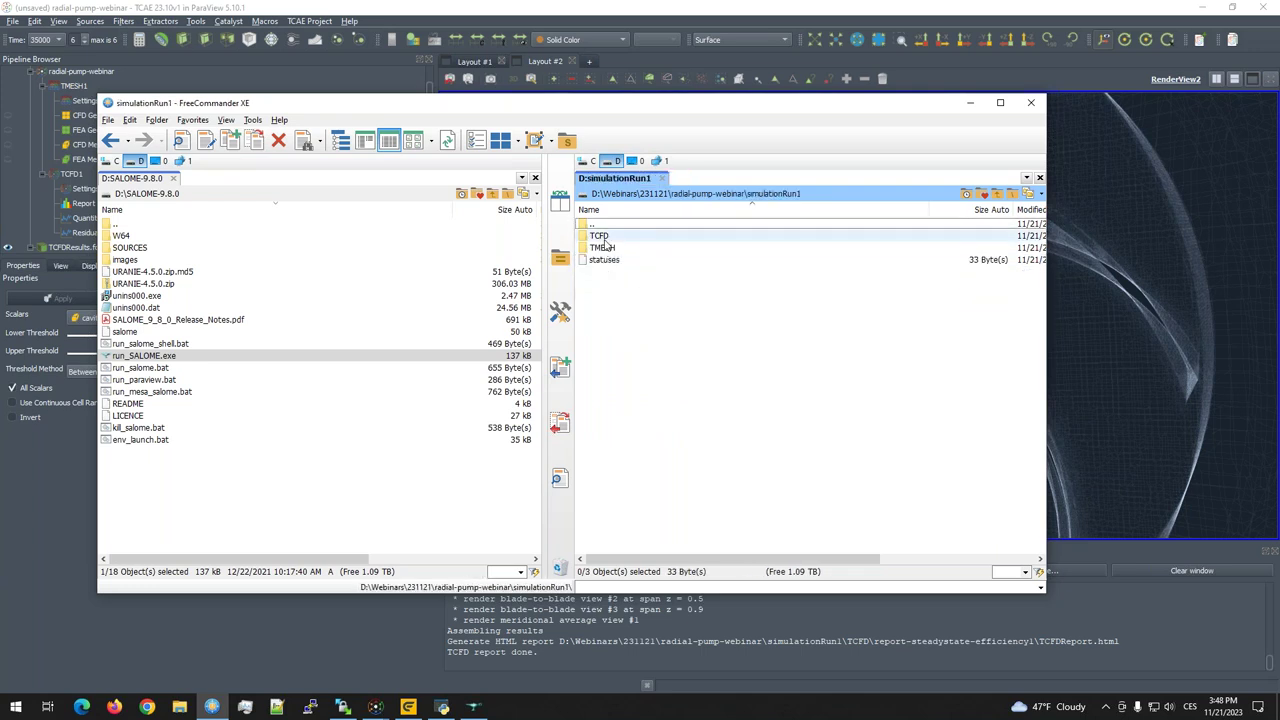
double_click(599, 237)
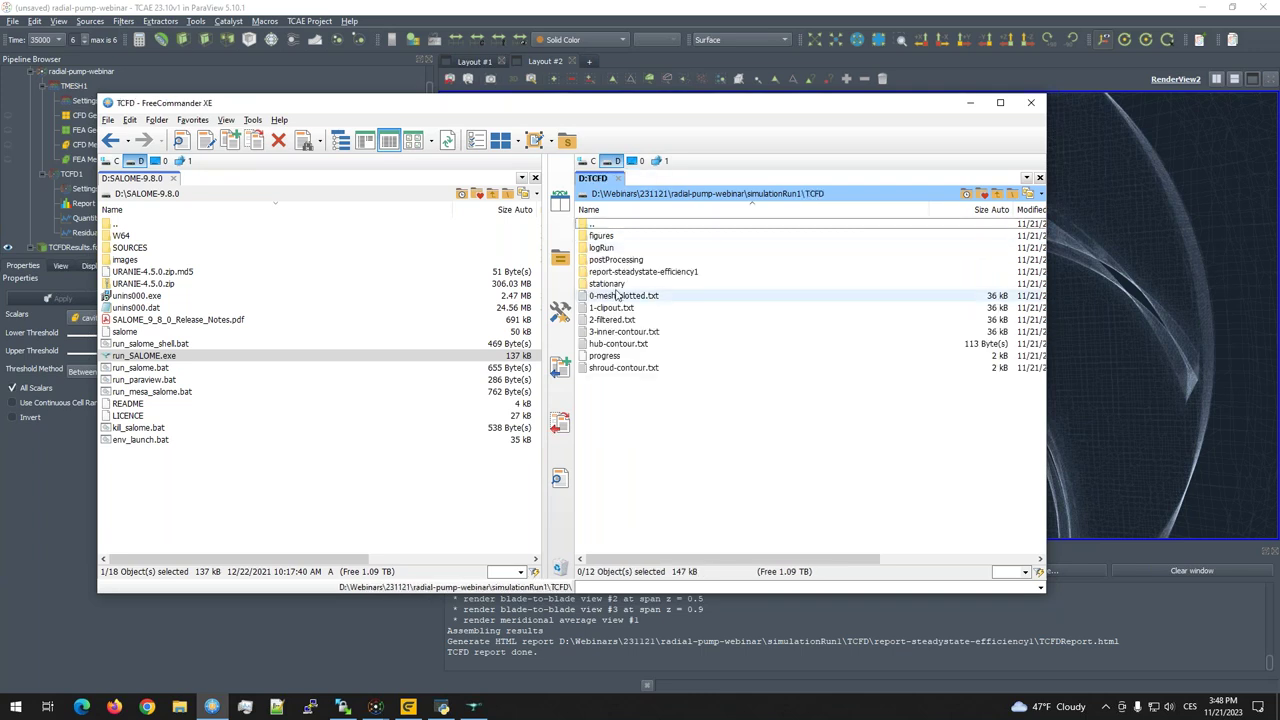
double_click(610, 285)
double_click(605, 357)
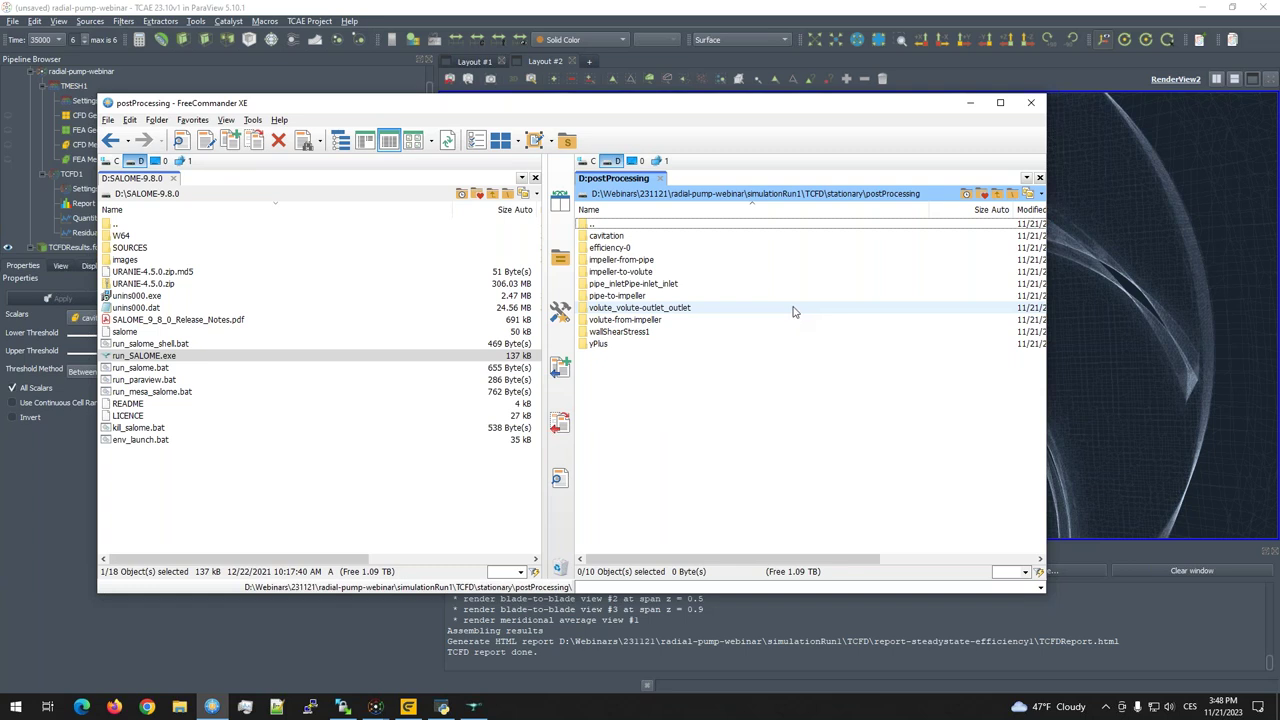
double_click(612, 237)
double_click(614, 238)
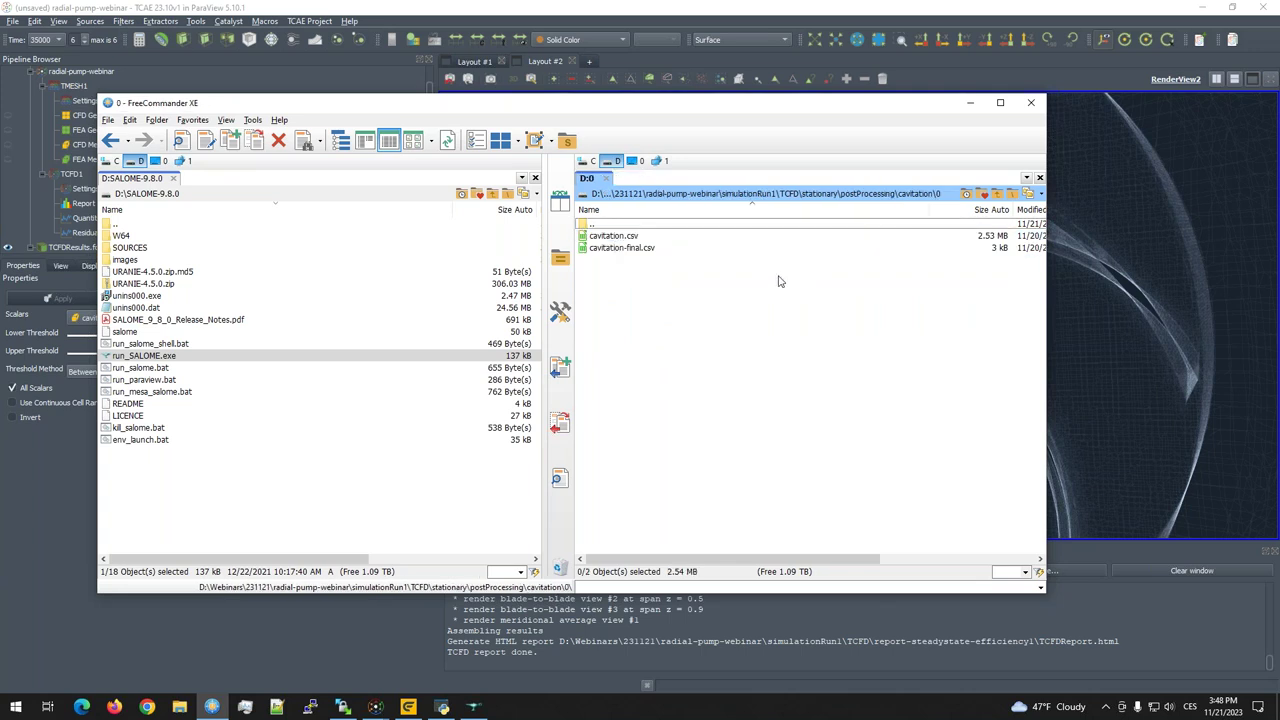
double_click(640, 248)
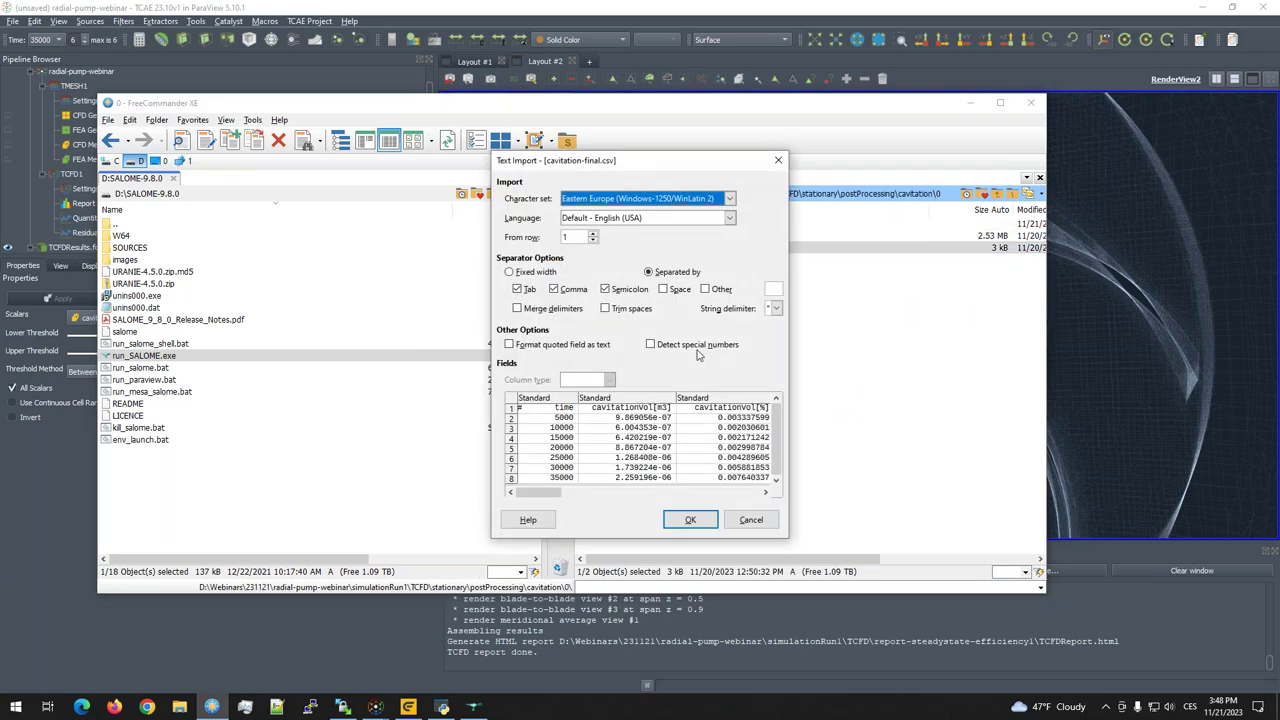
left_click(690, 520)
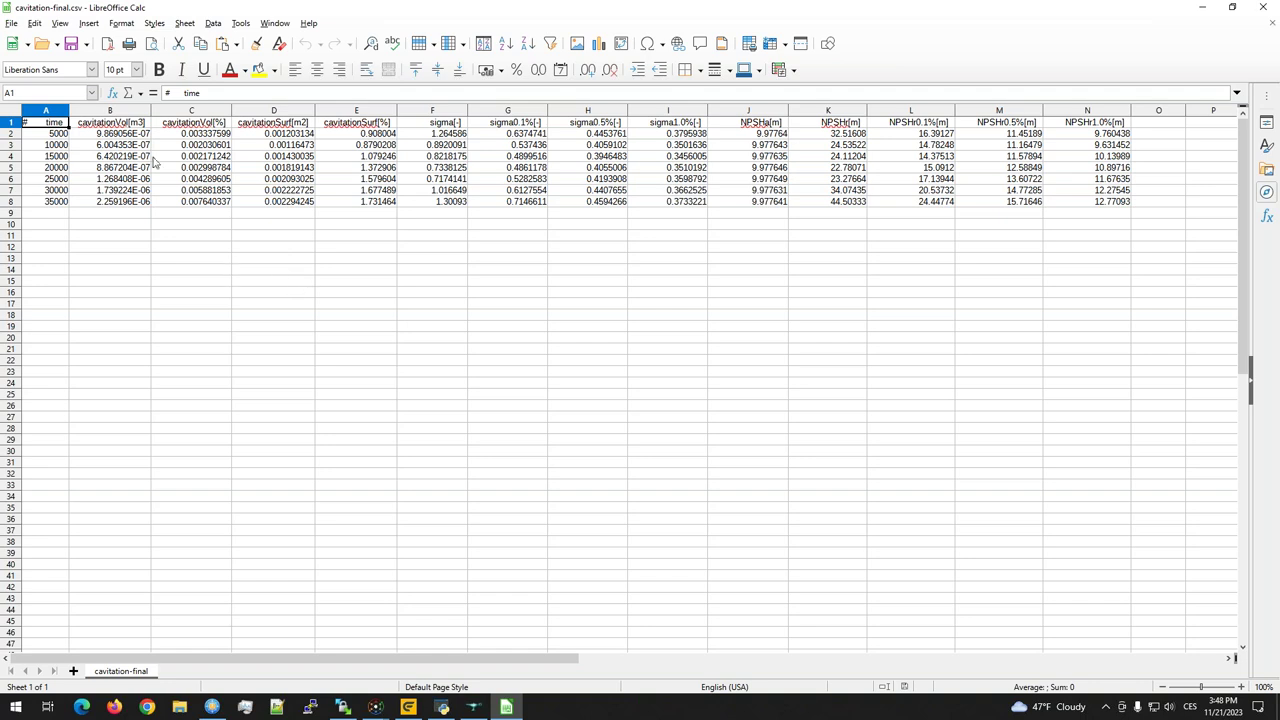
Step: Examine the cavitation volume, surface, sigma and NPSH columns of the enlarged table, finishing by minimizing the spreadsheet
scroll(171, 235, "up", 2, "ctrl")
scroll(171, 235, "up", 3, "ctrl")
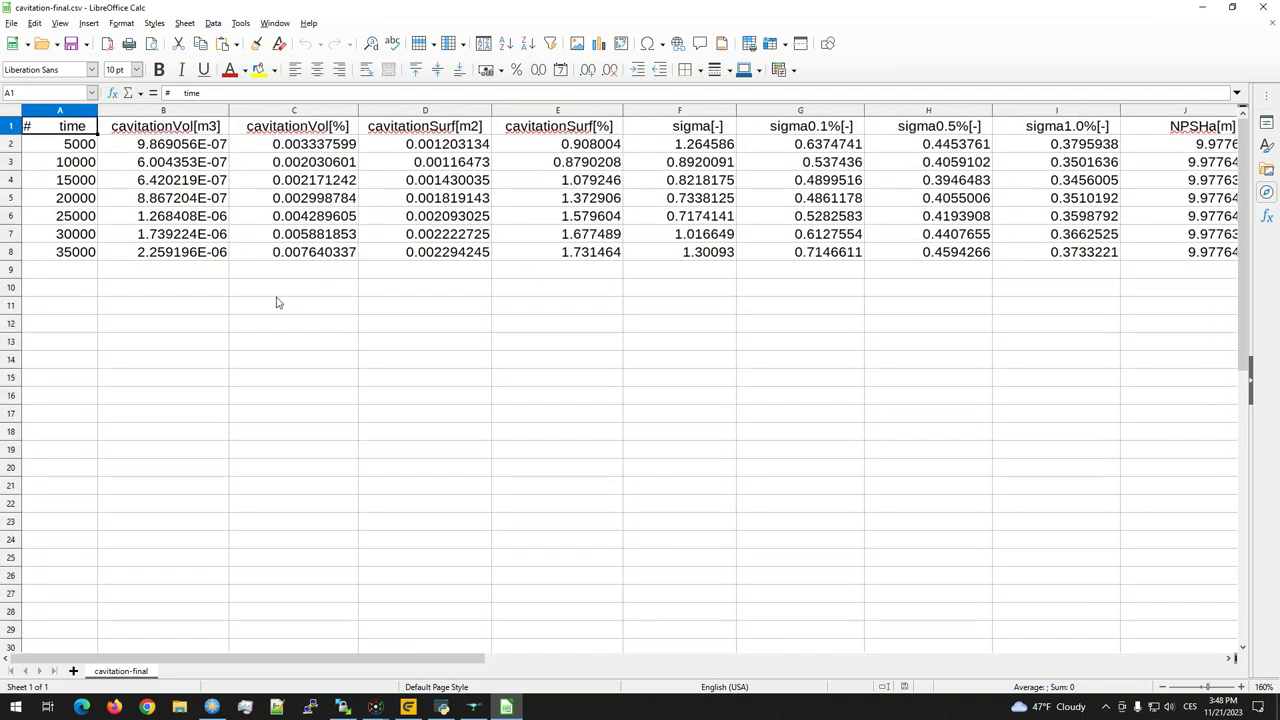
left_click_drag(310, 661, 357, 661)
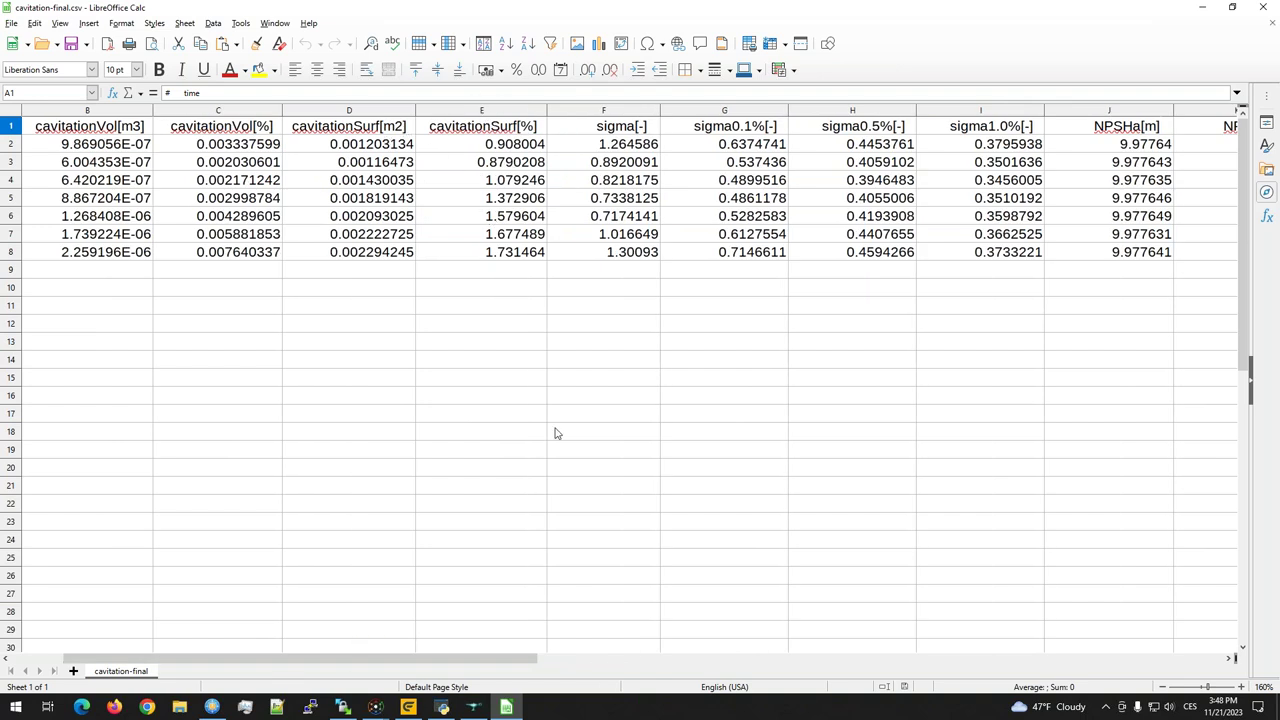
left_click_drag(487, 659, 678, 647)
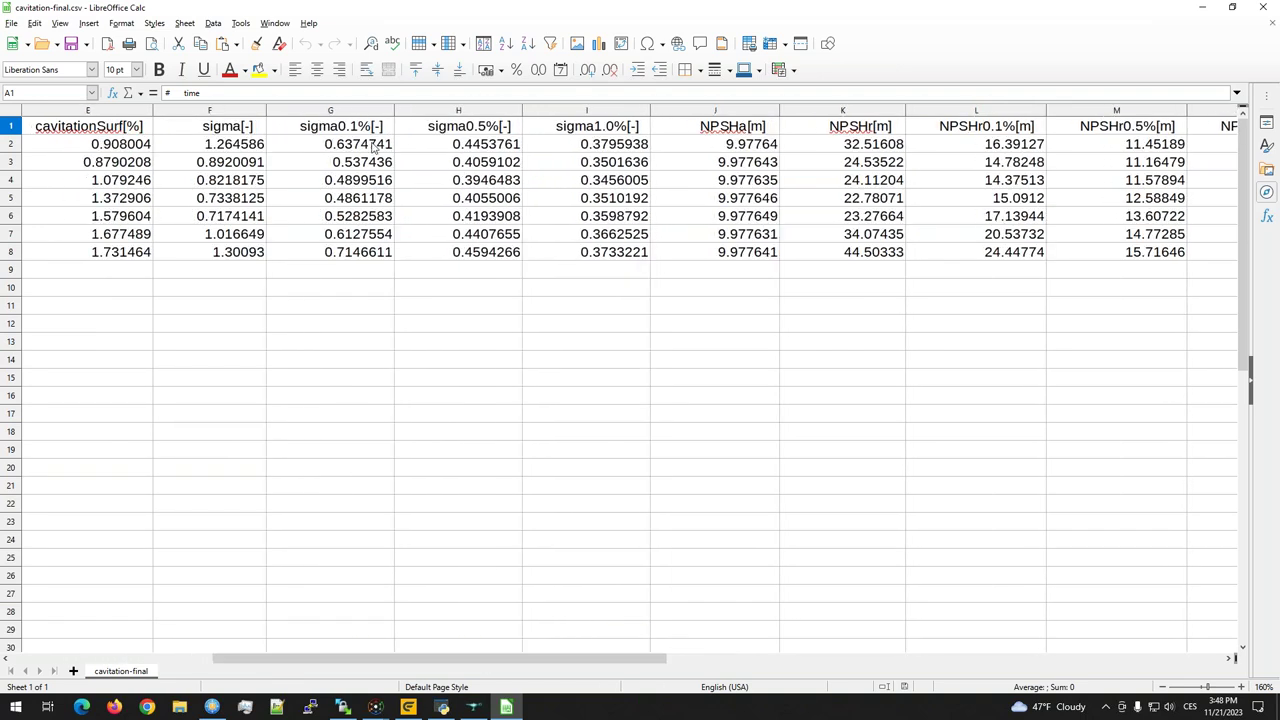
left_click(358, 127)
left_click(538, 132)
left_click(489, 134)
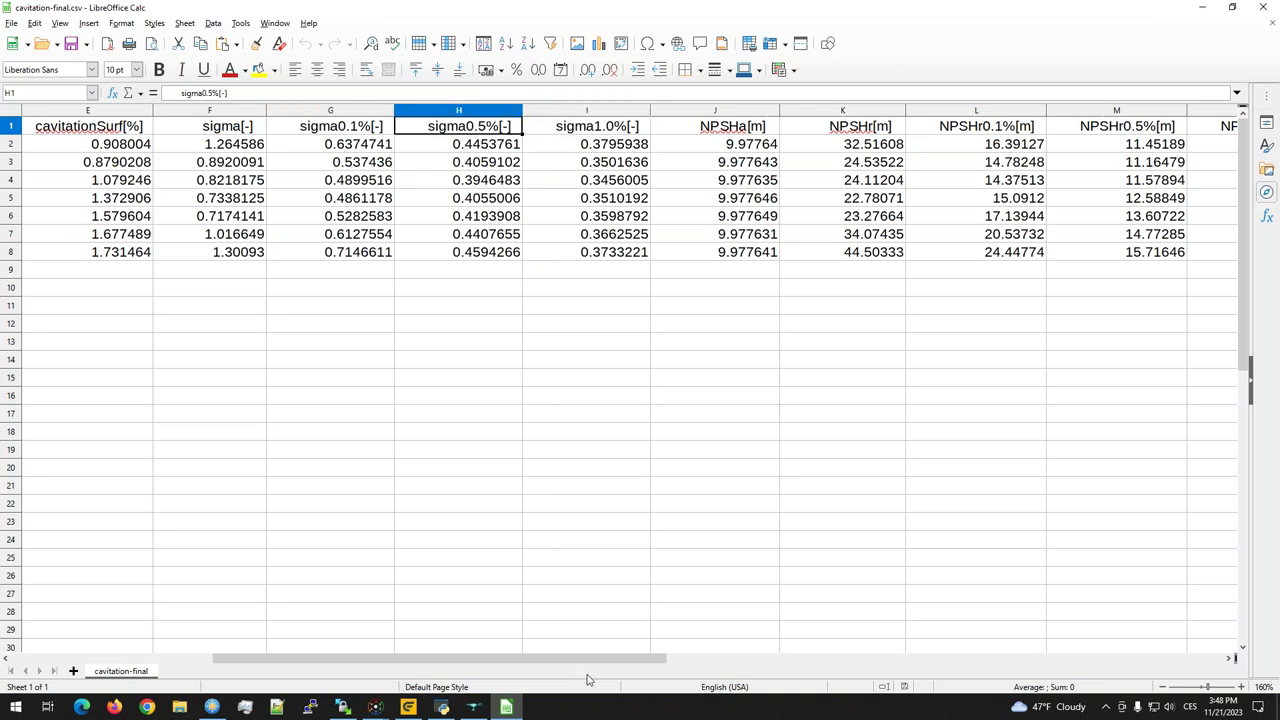
left_click_drag(590, 658, 680, 658)
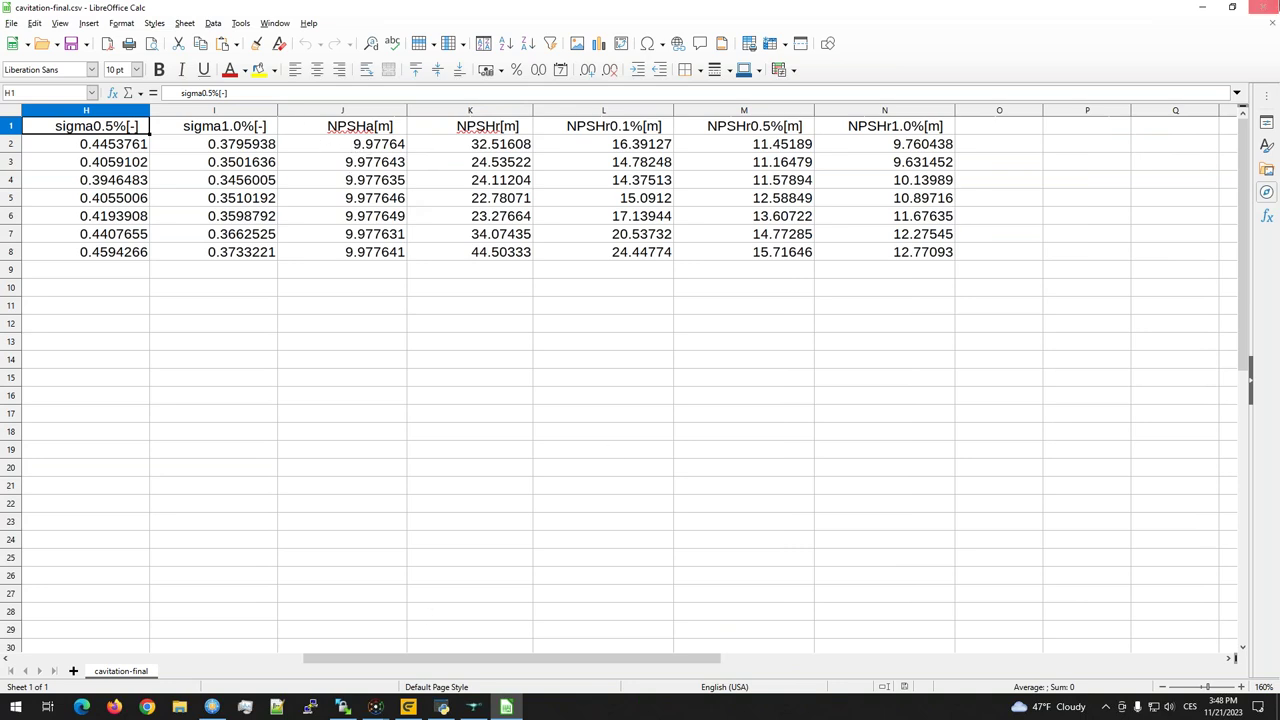
left_click(1203, 8)
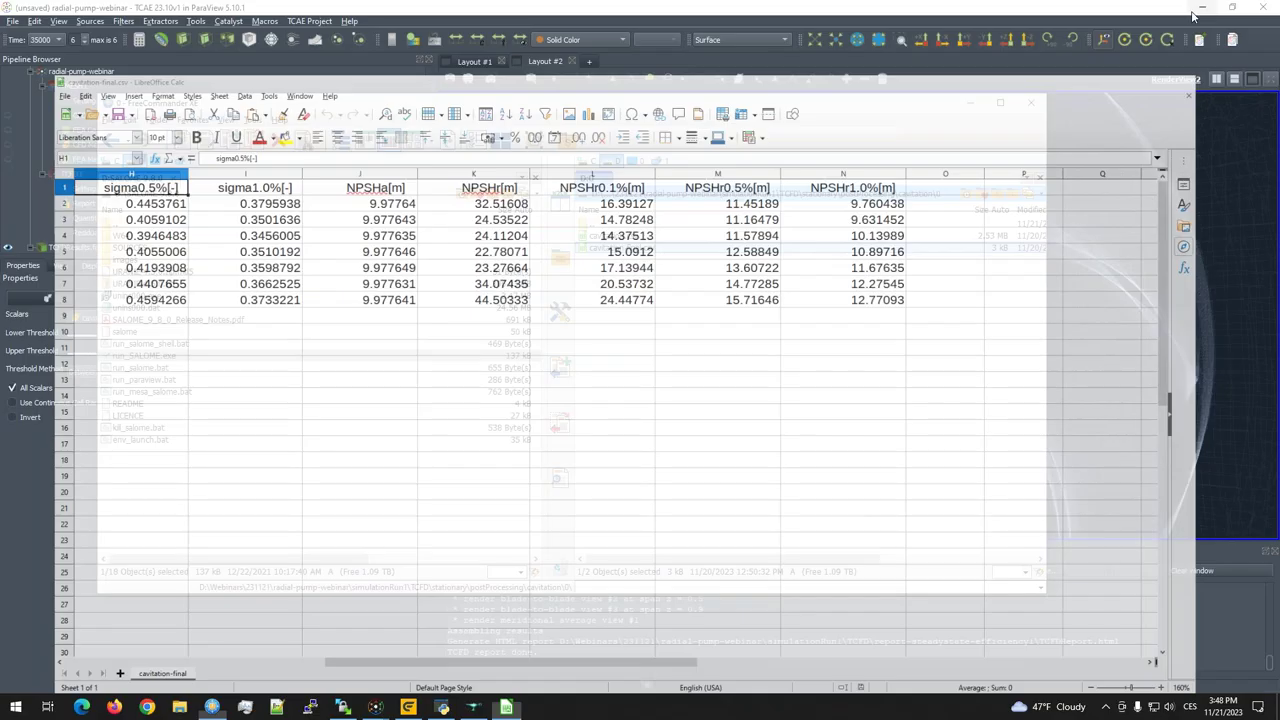
Step: Open interfaces-final.csv from the pipe-to-impeller\0 postProcessing folder in LibreOffice Calc with the default import options
left_click(612, 237)
double_click(592, 224)
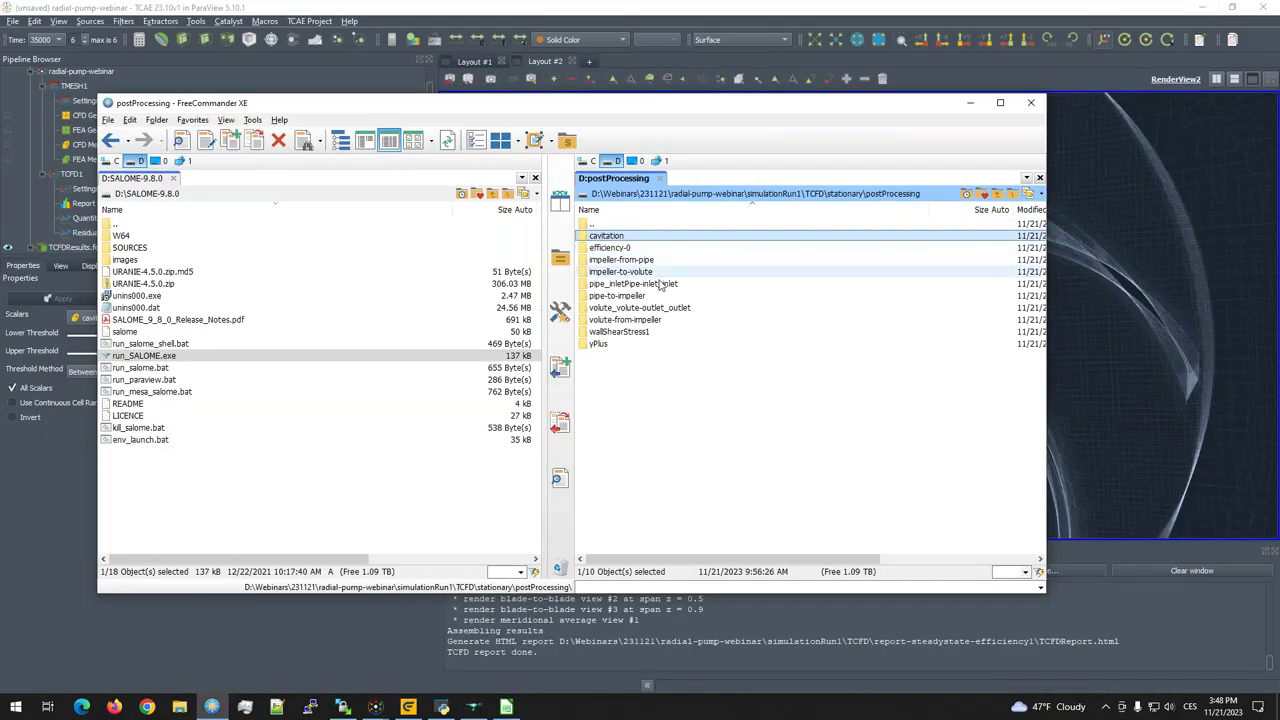
double_click(597, 297)
double_click(609, 237)
right_click(616, 249)
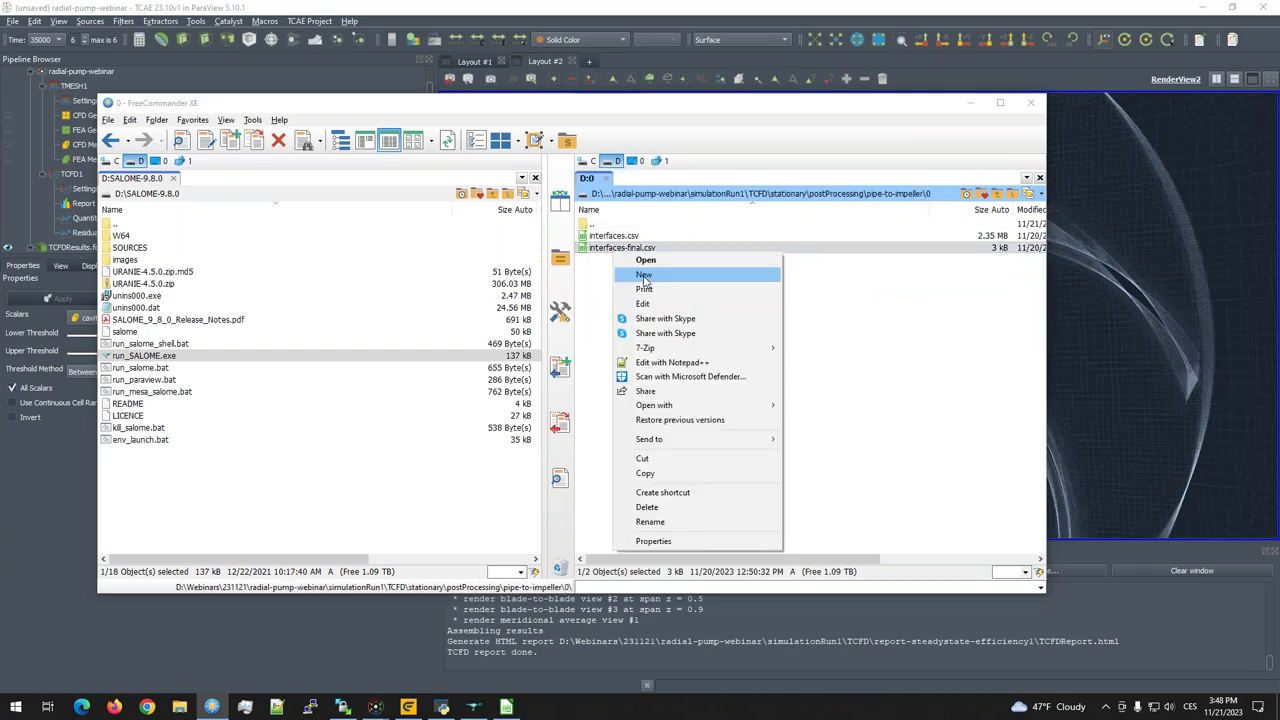
left_click(659, 262)
left_click(689, 521)
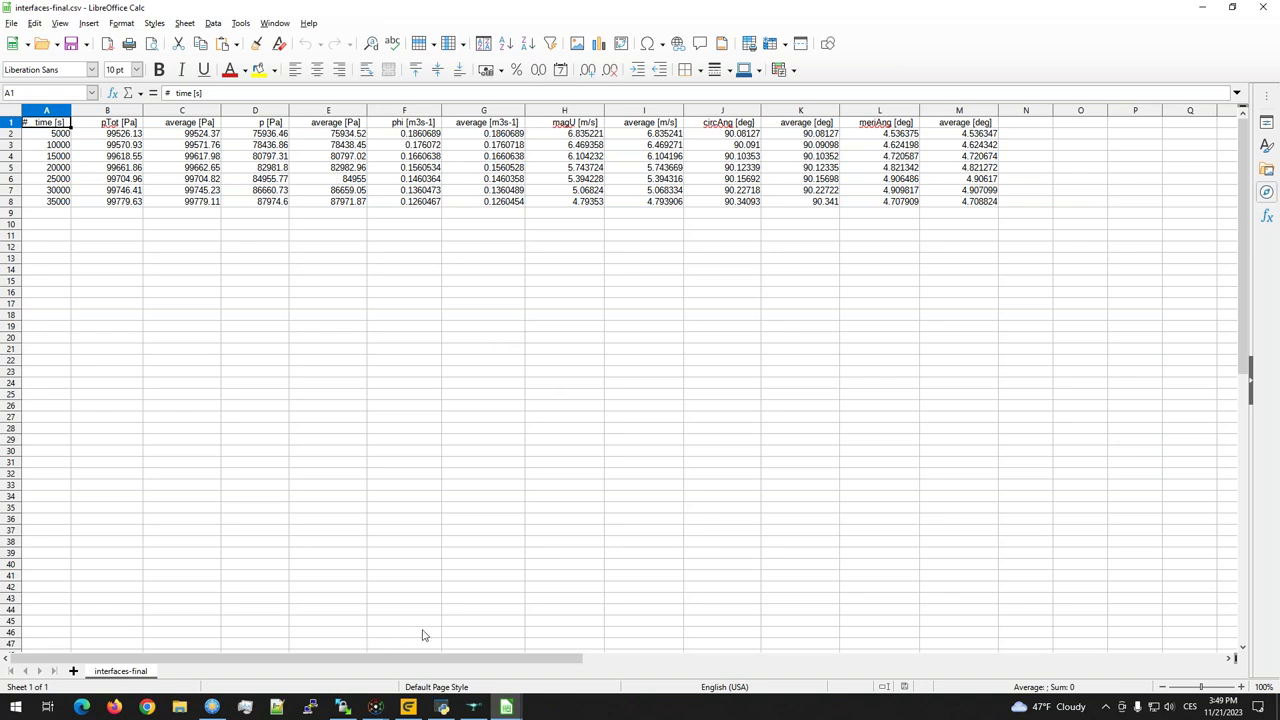
Step: Switch back to the radial-pump-webinar project in TCAE and examine the mesh regions and cell arrays of TCFDResults.foam
mouse_move(375, 707)
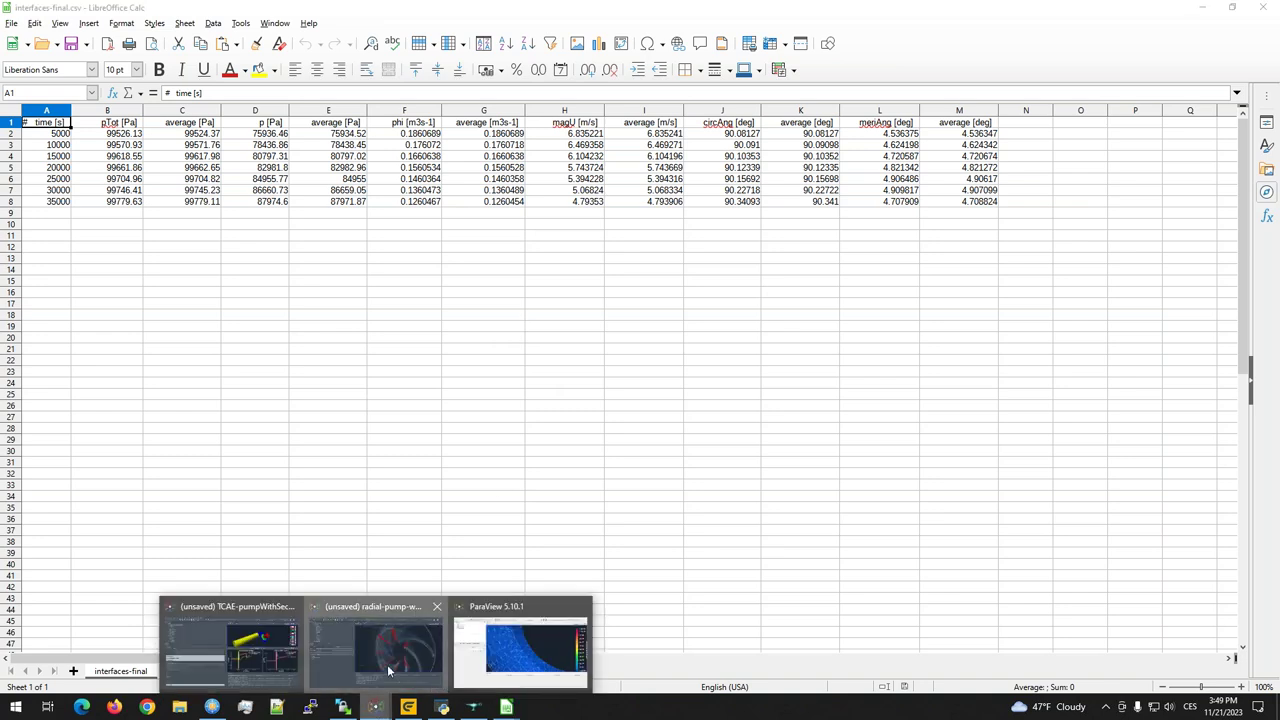
left_click(387, 664)
scroll(820, 418, "down", 5)
mouse_move(797, 380)
left_mouse_down()
mouse_move(726, 380)
mouse_move(830, 364)
mouse_move(800, 355)
left_mouse_up()
scroll(70, 227, "down", 1)
left_click(70, 234)
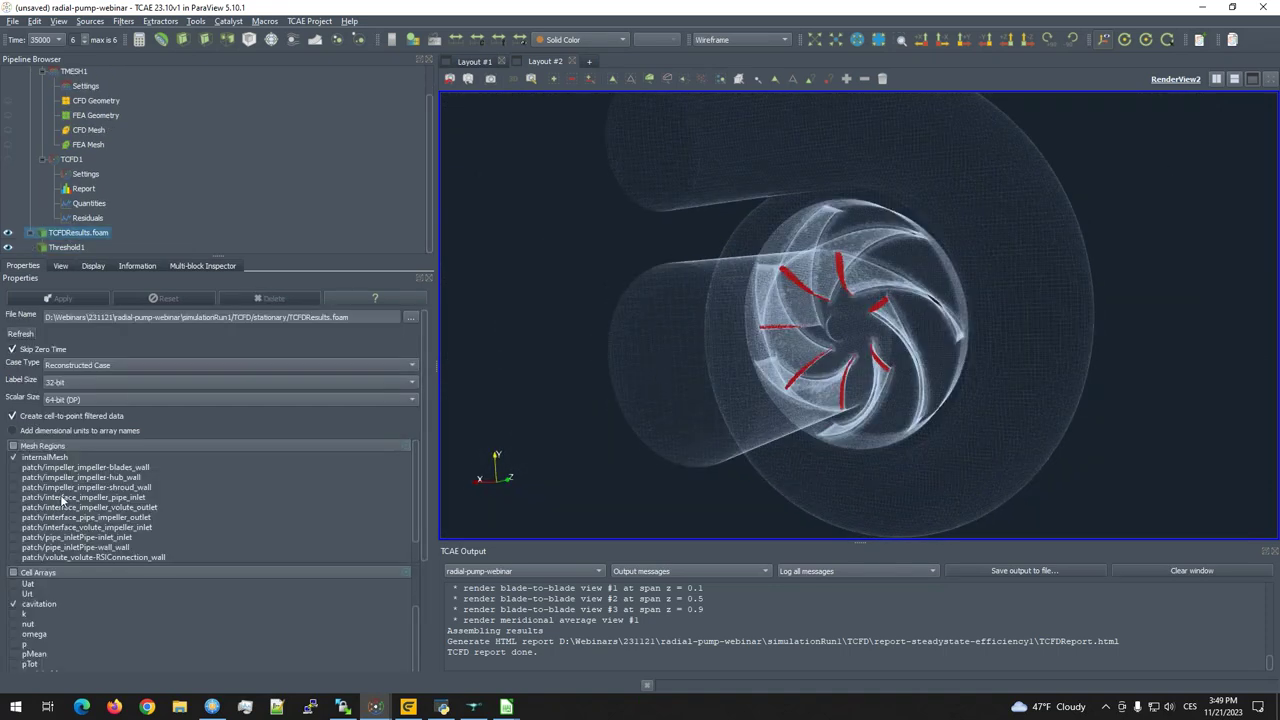
scroll(60, 505, "down", 4)
scroll(53, 446, "up", 2)
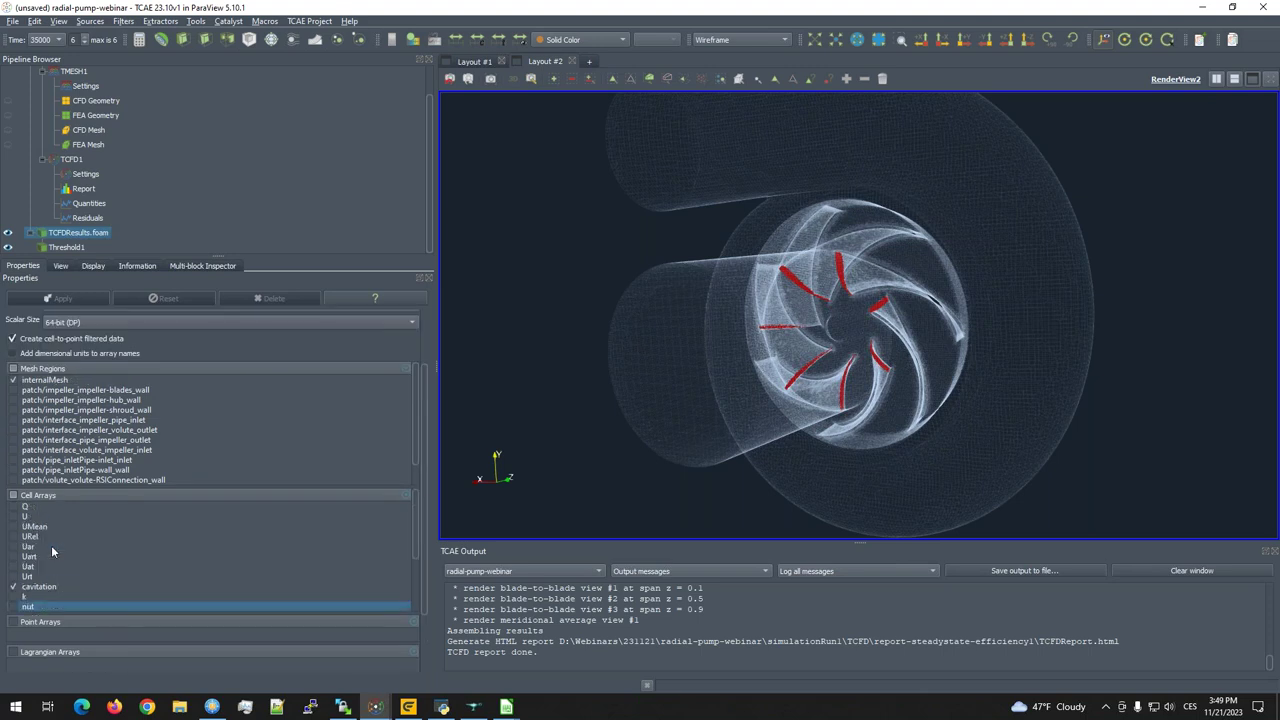
scroll(54, 544, "up", 2)
scroll(44, 565, "down", 1)
scroll(48, 562, "up", 1)
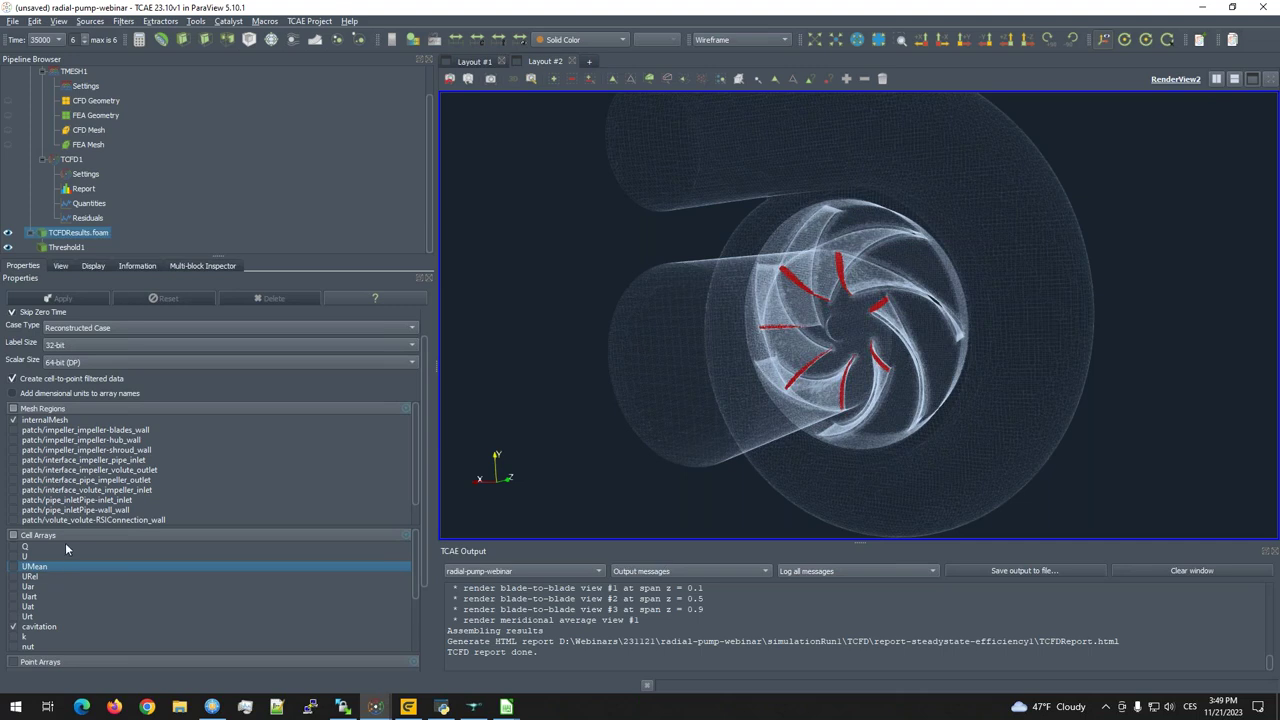
Step: Enable the vorticityMag cell array of TCFDResults.foam alongside cavitation, without applying the change
left_click(13, 627)
scroll(40, 600, "down", 1)
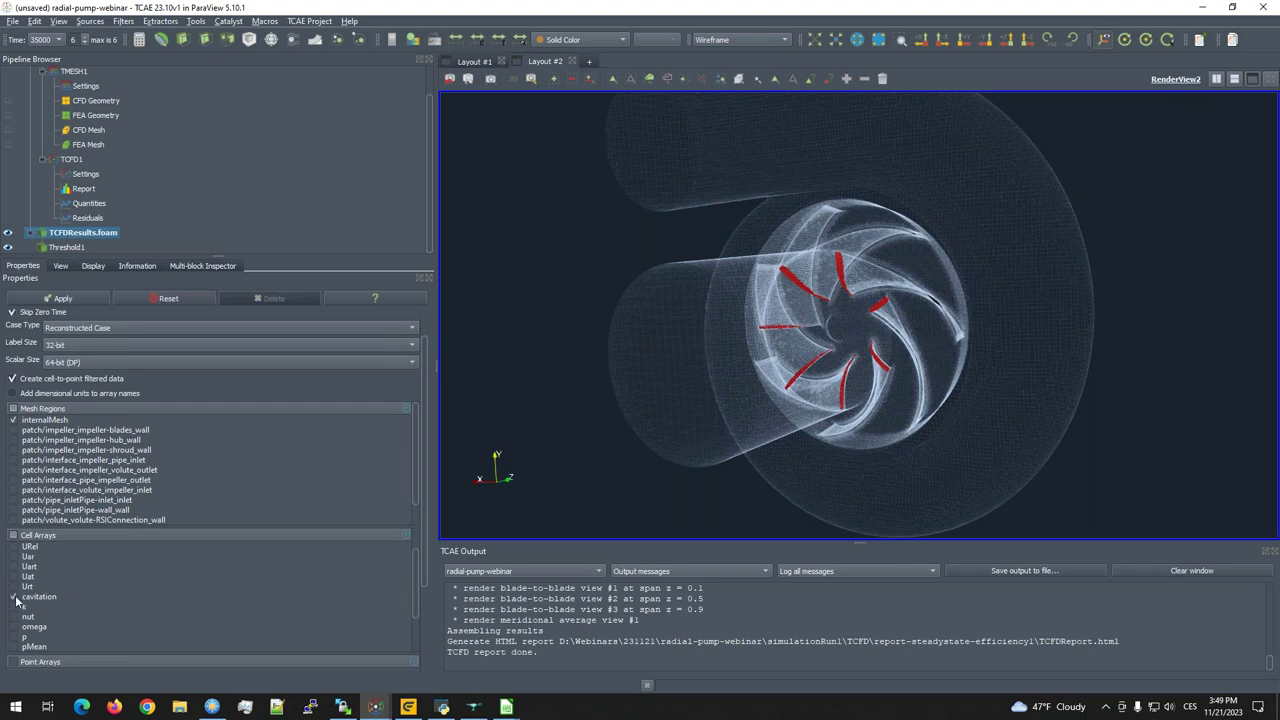
scroll(17, 601, "down", 2)
scroll(32, 606, "down", 1)
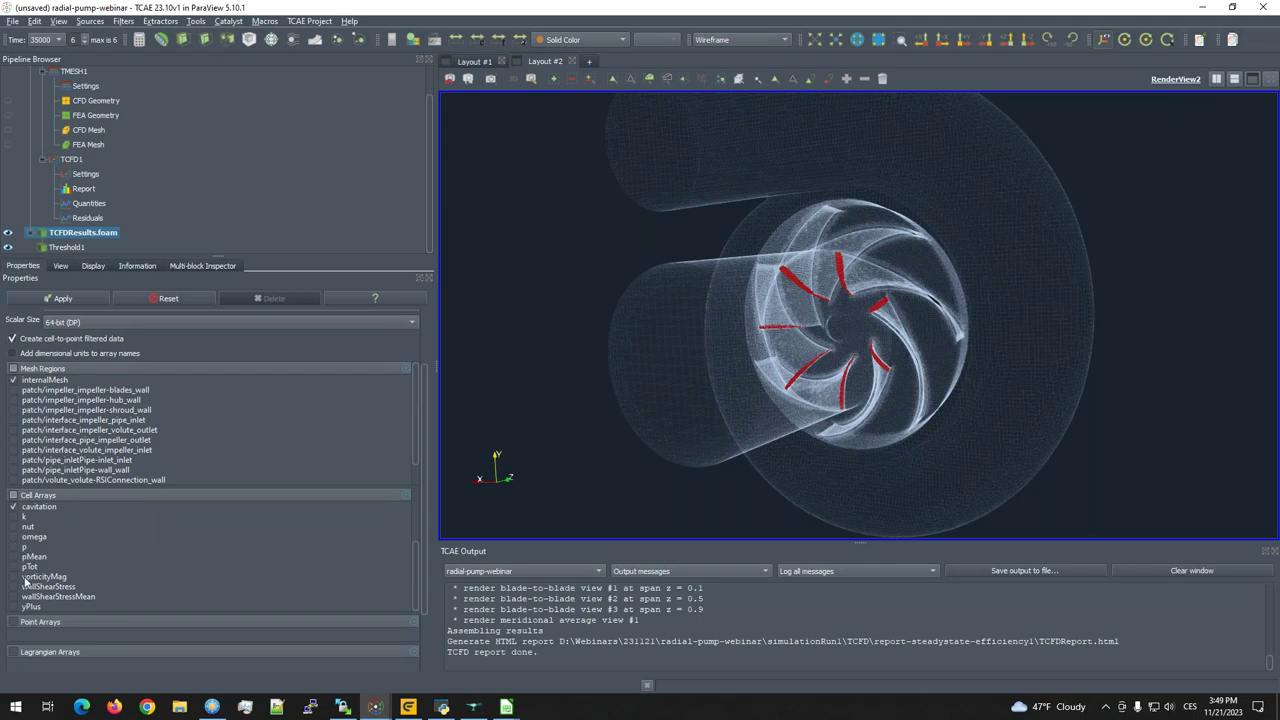
scroll(32, 586, "down", 1)
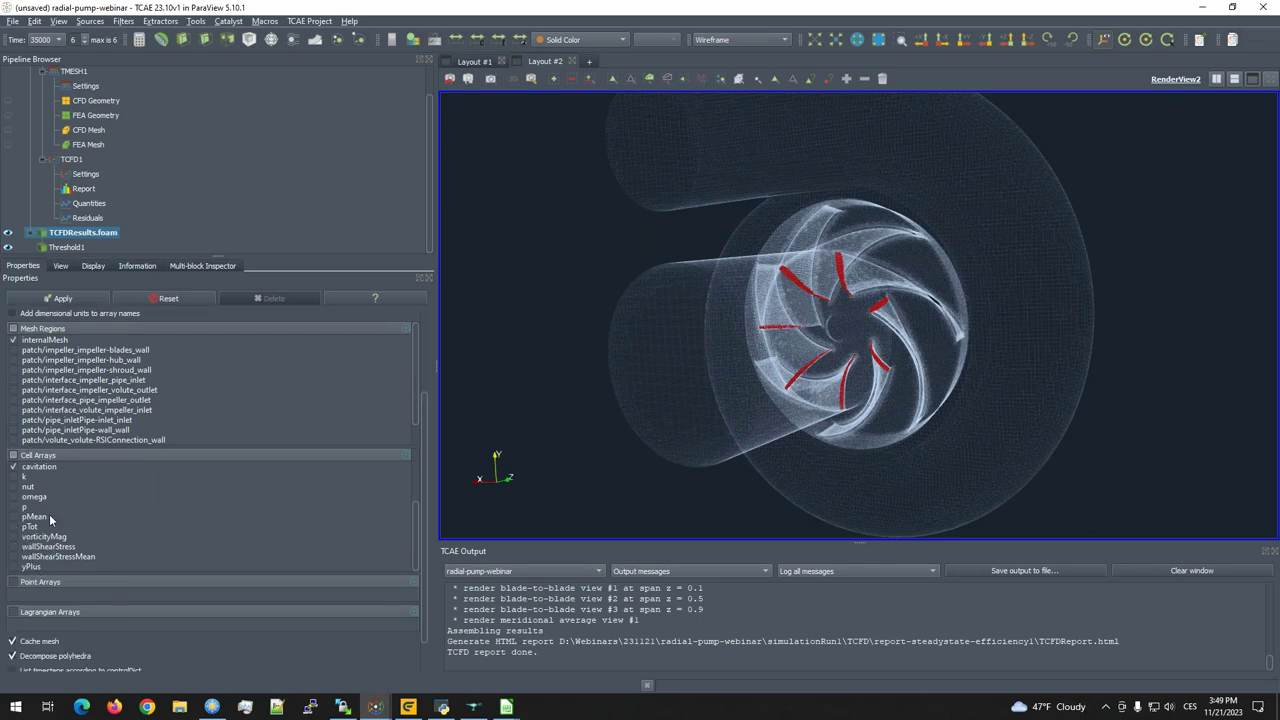
left_click(14, 537)
scroll(51, 533, "up", 3)
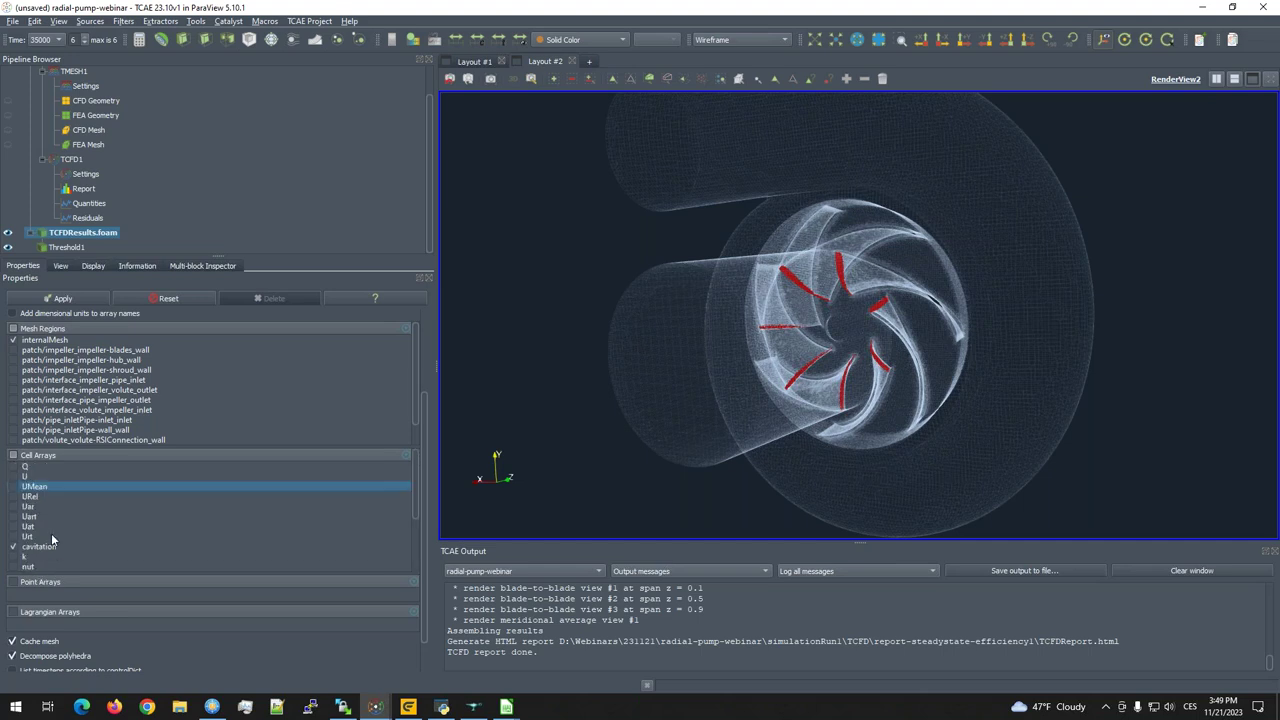
scroll(51, 504, "down", 2)
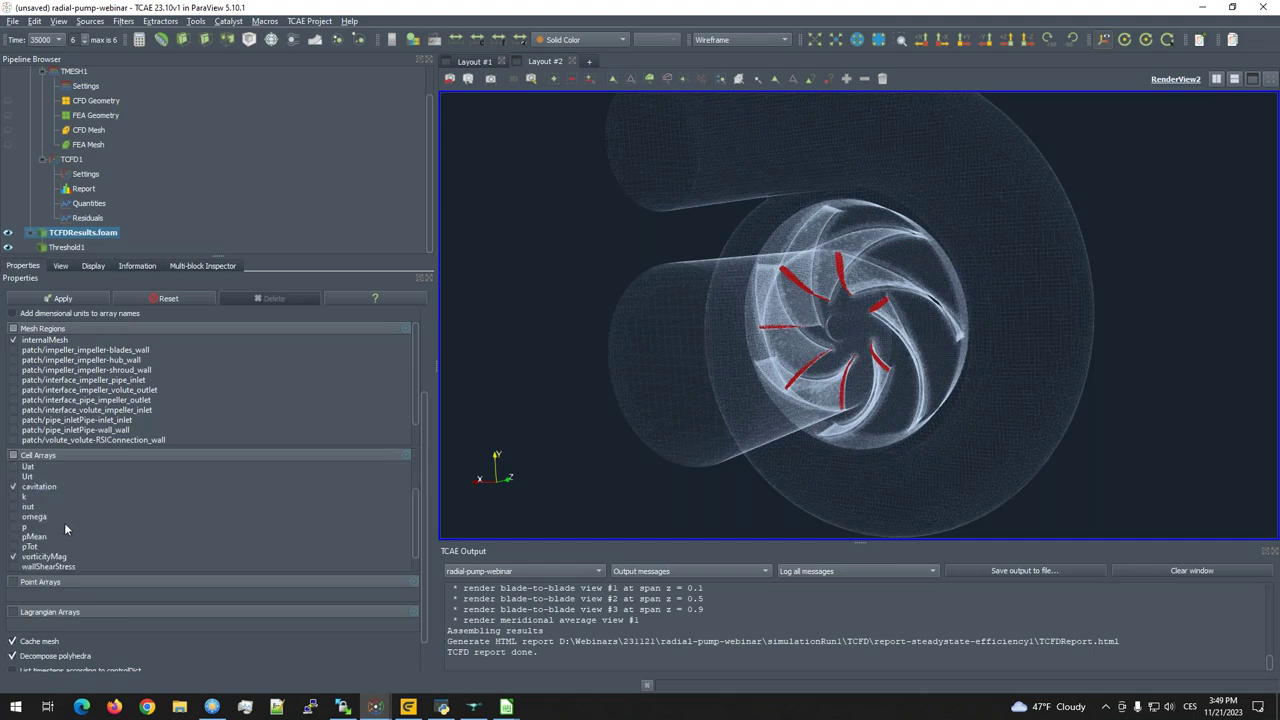
Step: Examine the run time evaluated quantities in the TCFD1 simulation settings, including vorticity magnitude, Q and the averaged quantities
left_click(72, 158)
scroll(120, 450, "down", 2)
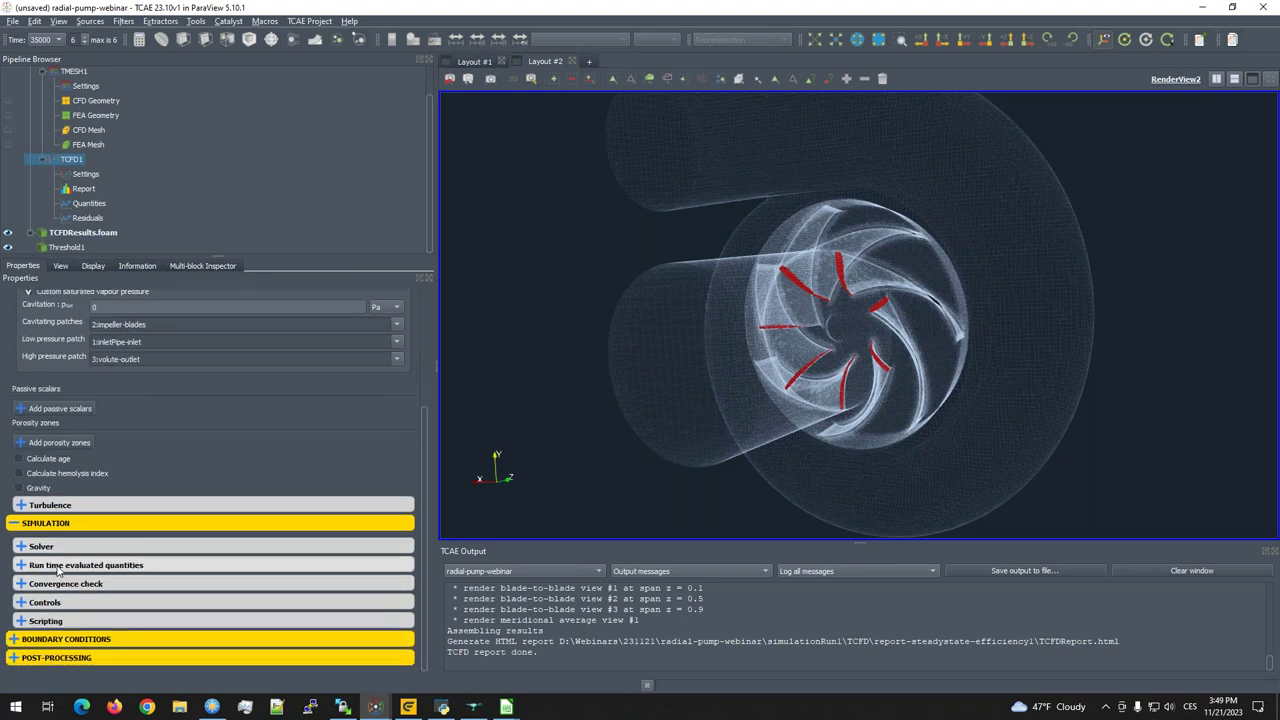
left_click(58, 566)
scroll(62, 598, "down", 3)
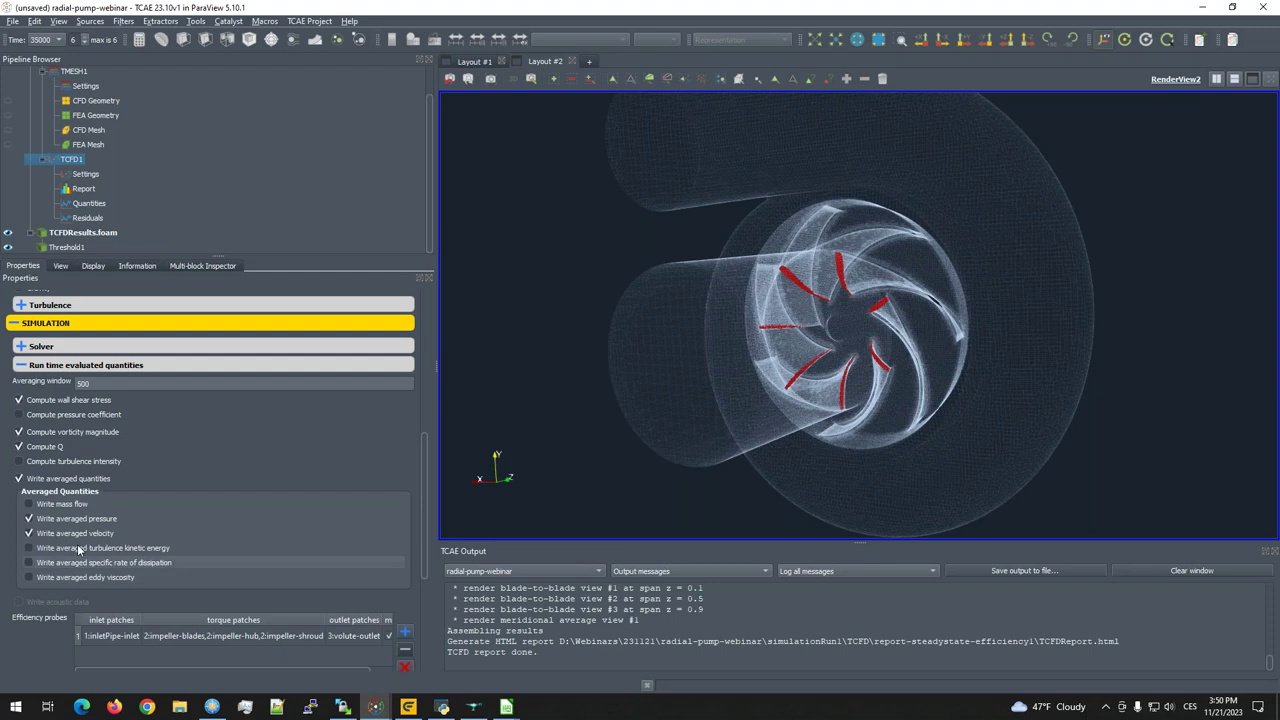
left_click(47, 447)
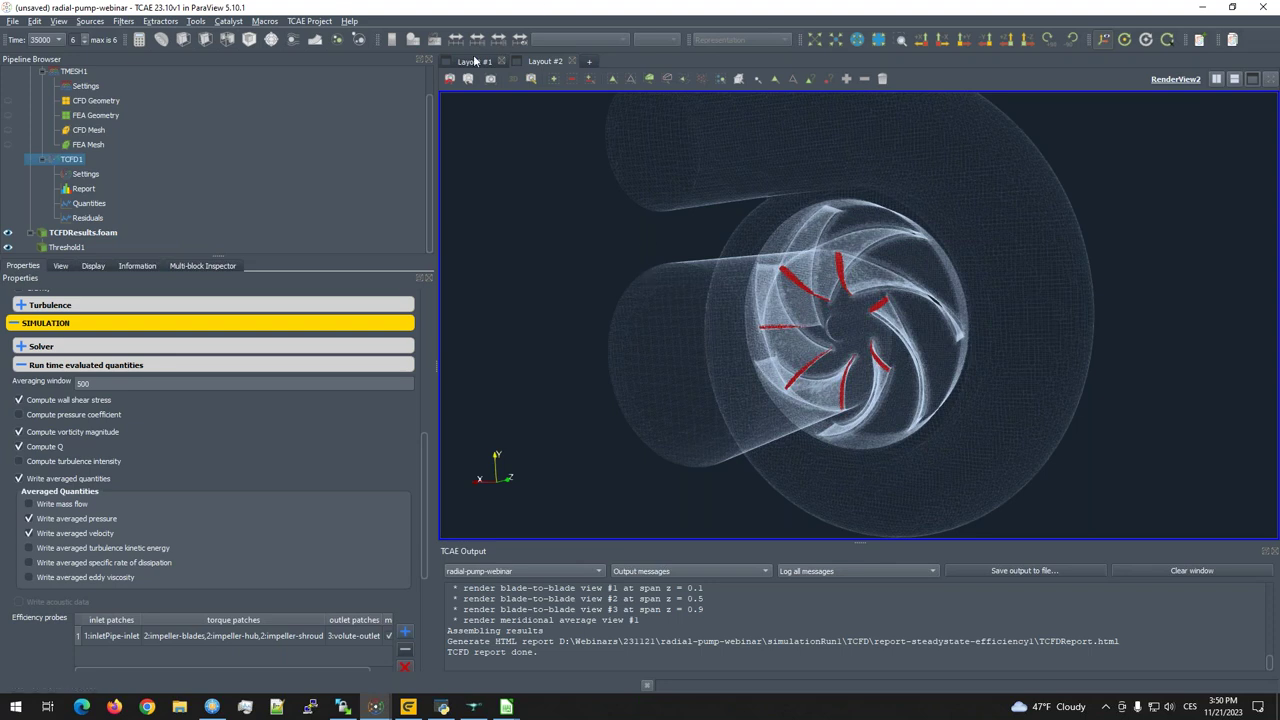
Step: Return to the TCFD steady-state report in Layout #1 and review it from its beginning through the residuals, head and efficiency sections
scroll(744, 360, "up", 10)
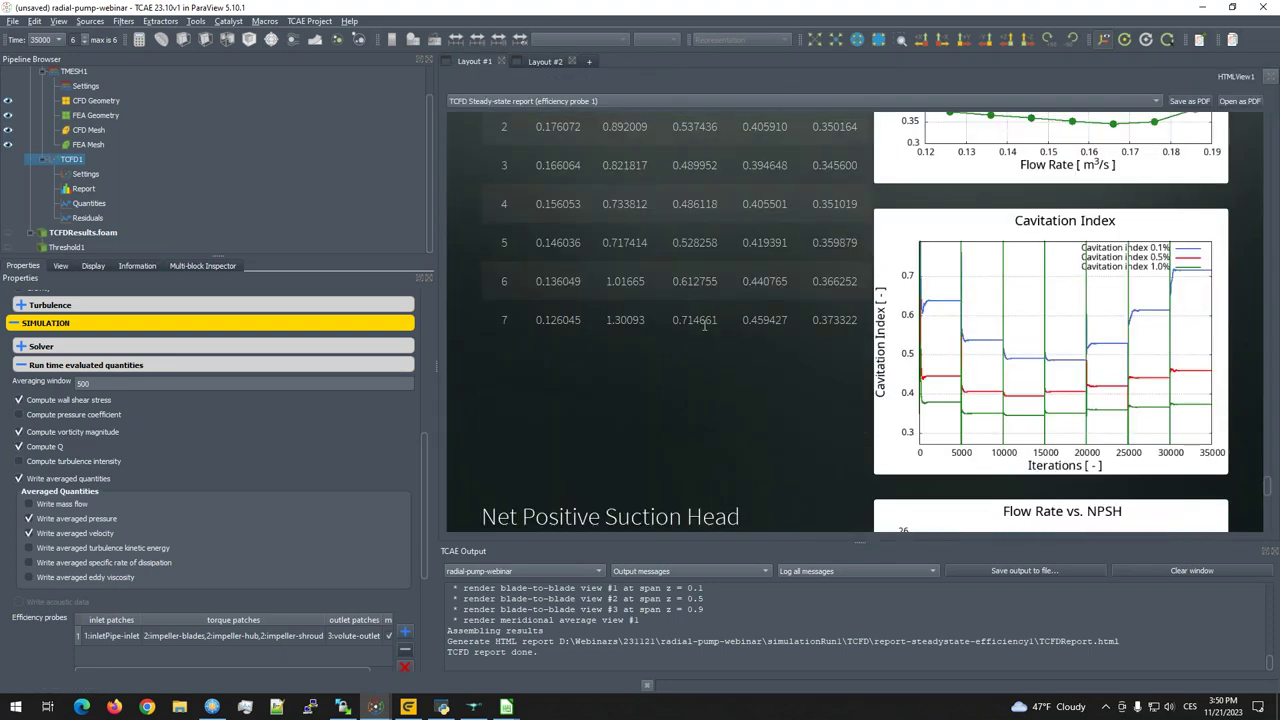
scroll(744, 364, "up", 10)
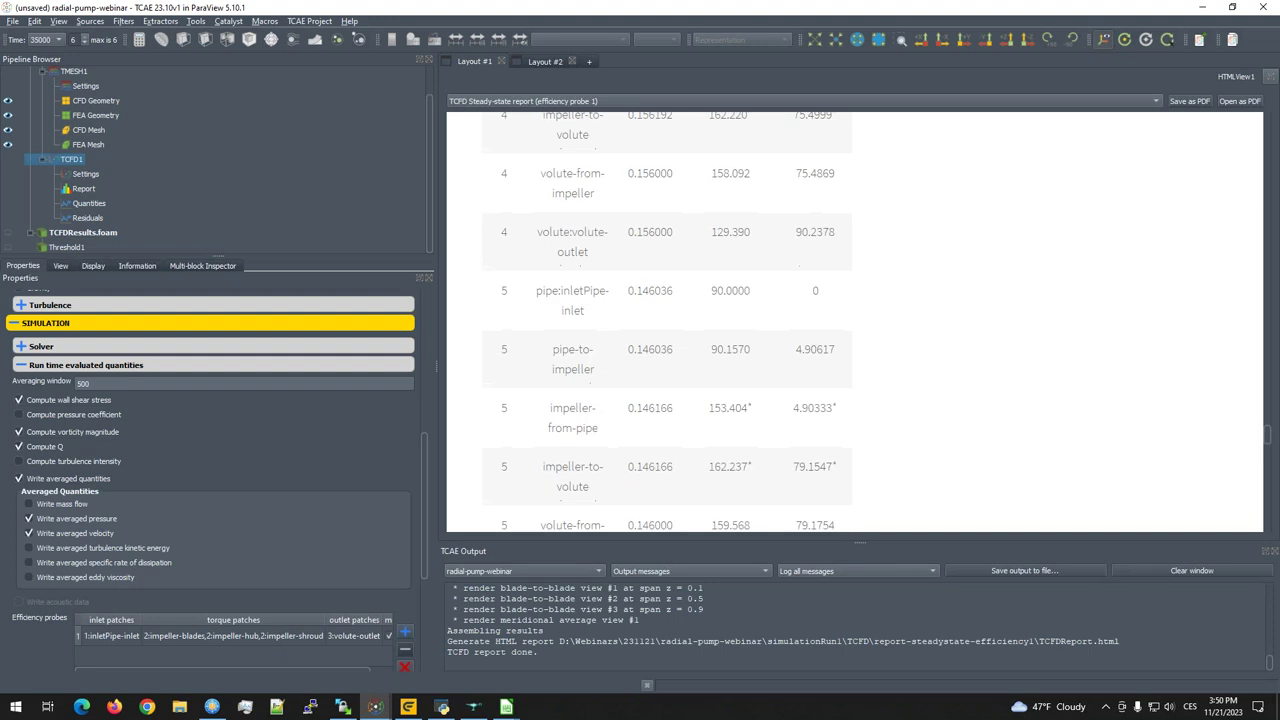
left_click_drag(1267, 418, 1267, 122)
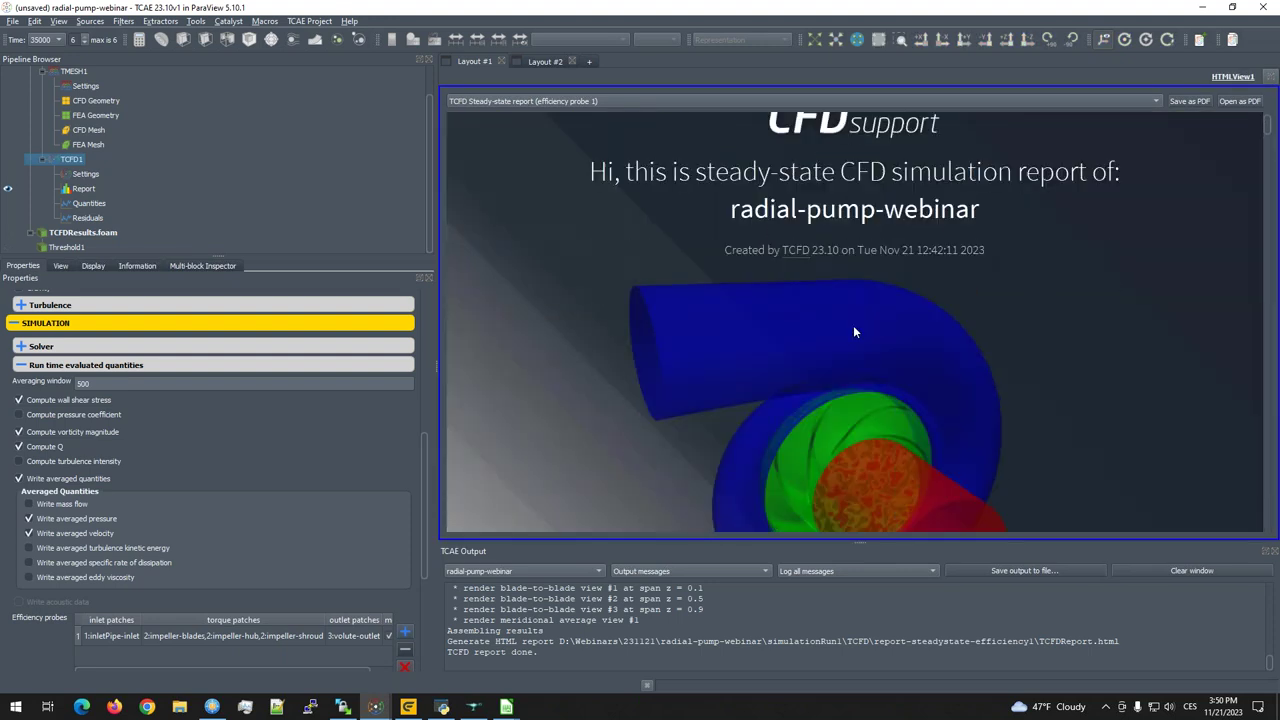
scroll(853, 332, "down", 10)
scroll(853, 332, "down", 12)
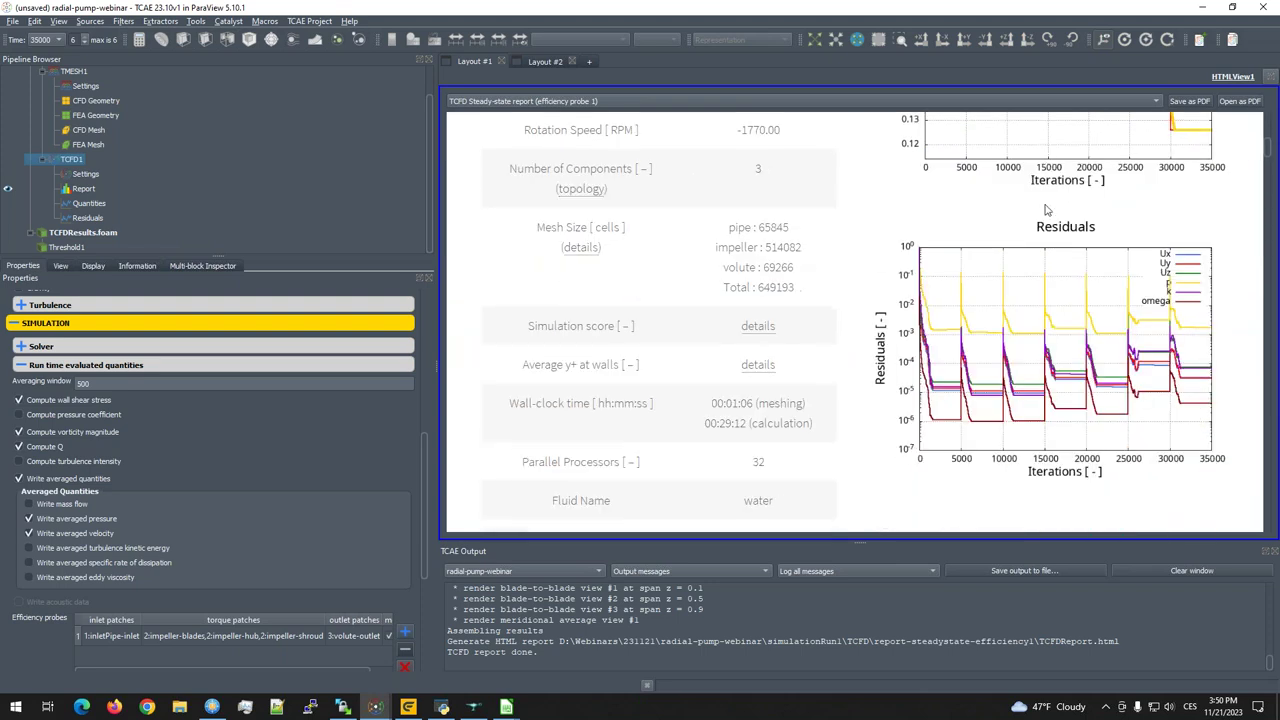
scroll(980, 230, "down", 8)
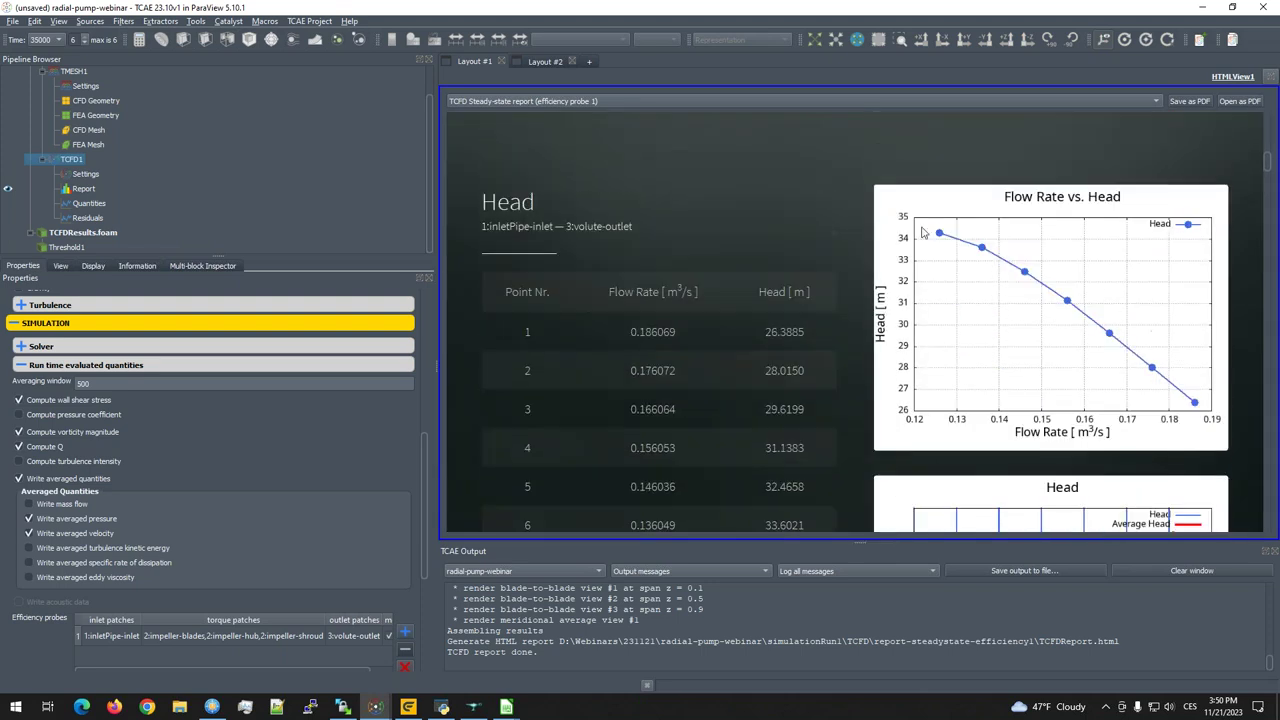
scroll(1020, 275, "down", 1)
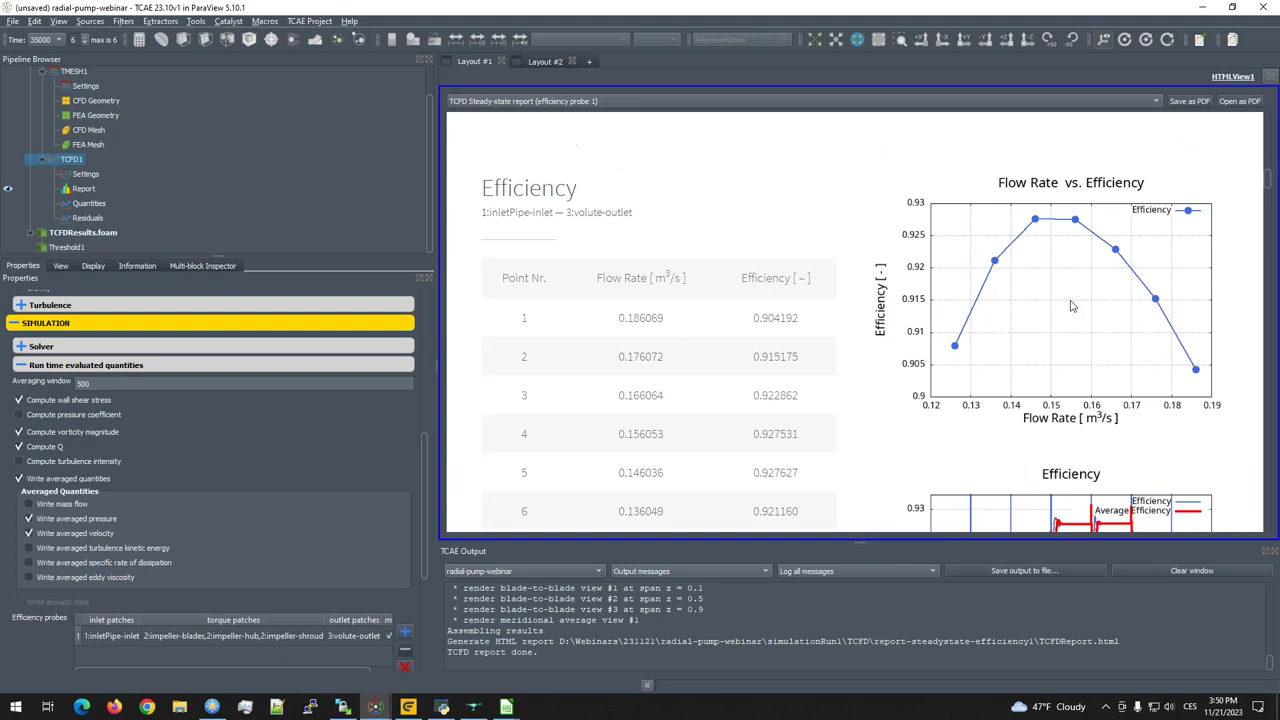
Step: Inspect the enlarged Flow Rate vs. Efficiency chart, close it and continue to the efficiency history plot
left_click(1071, 306)
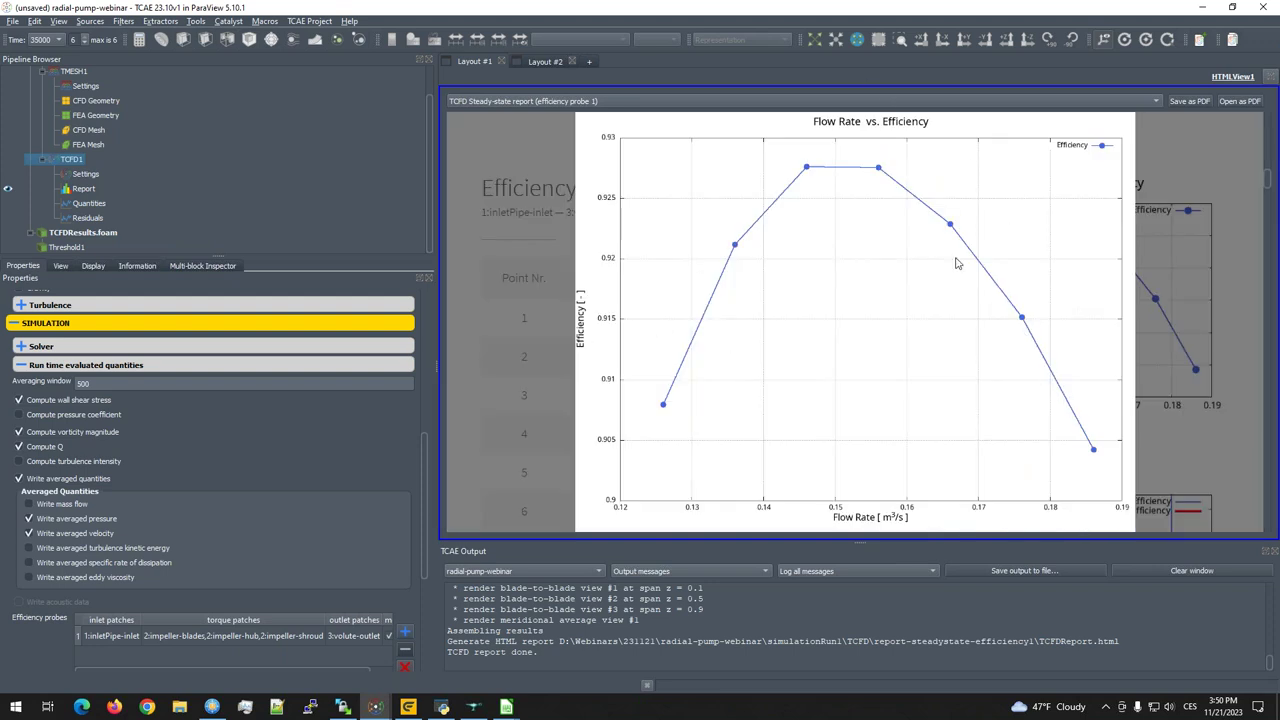
left_click(887, 411)
scroll(887, 411, "down", 5)
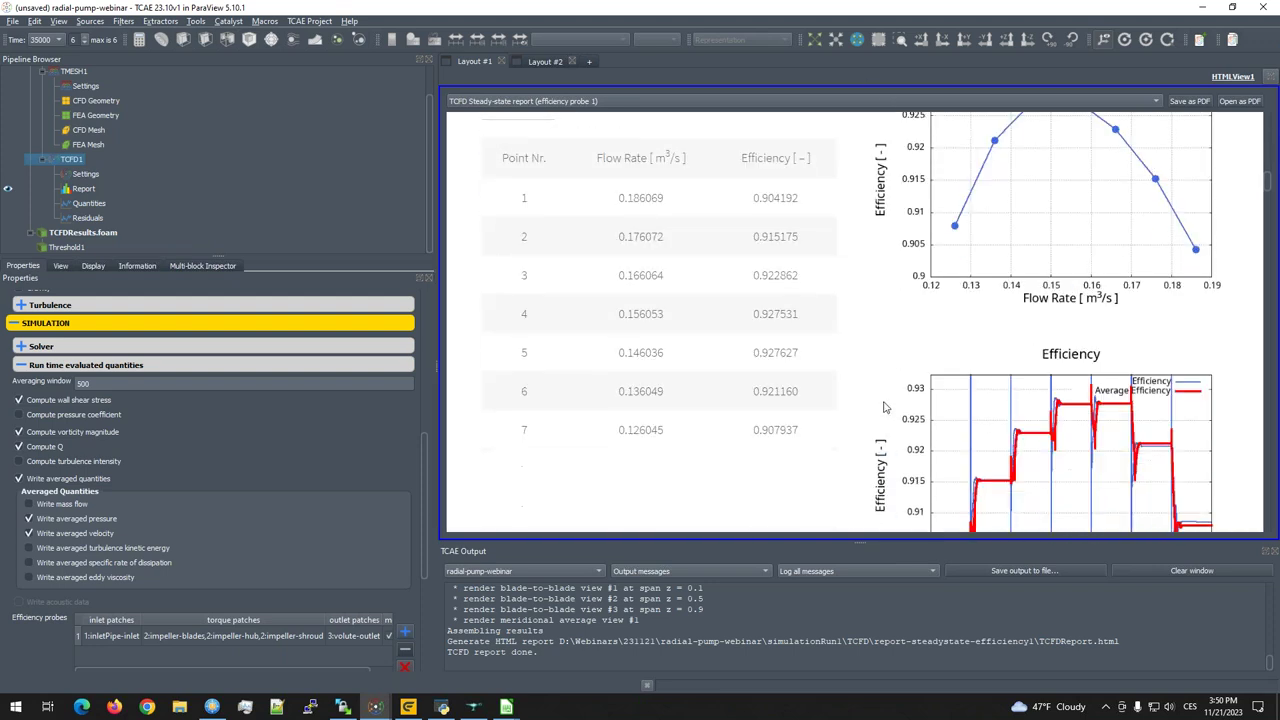
Step: Inspect the enlarged efficiency history plot over iterations, close it and continue to the report's Torque section
left_click(1033, 430)
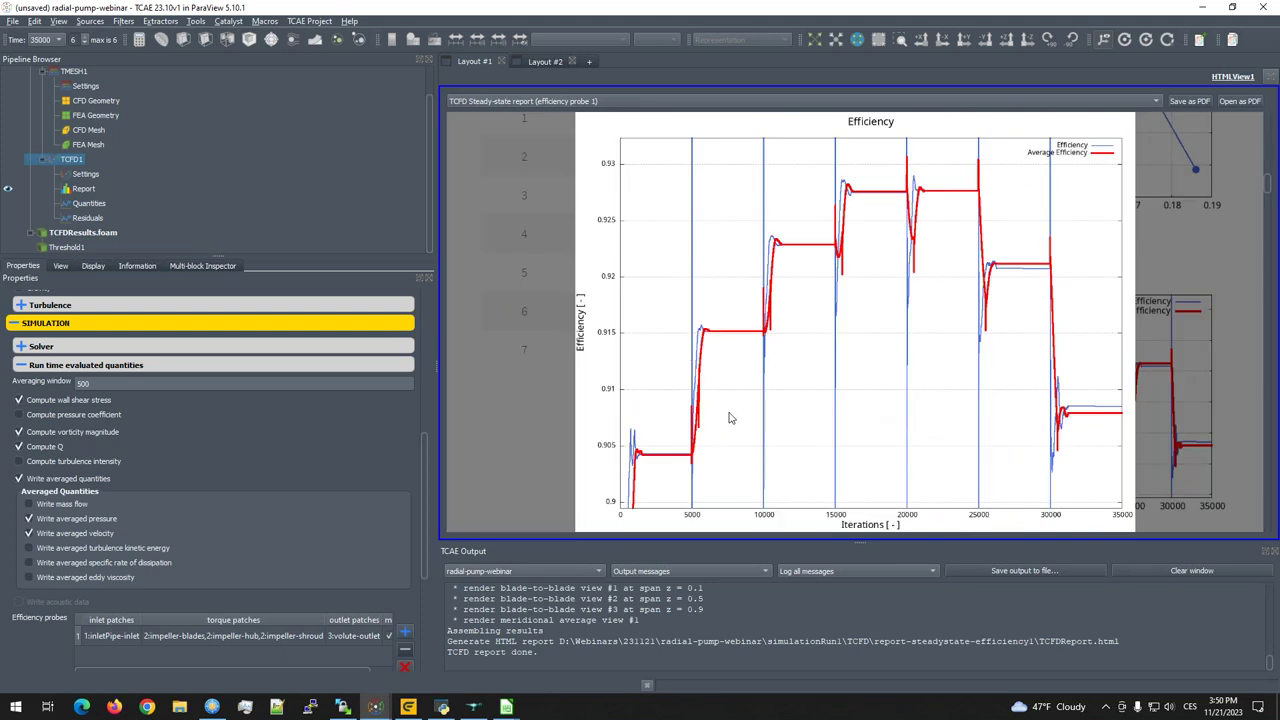
left_click(1047, 435)
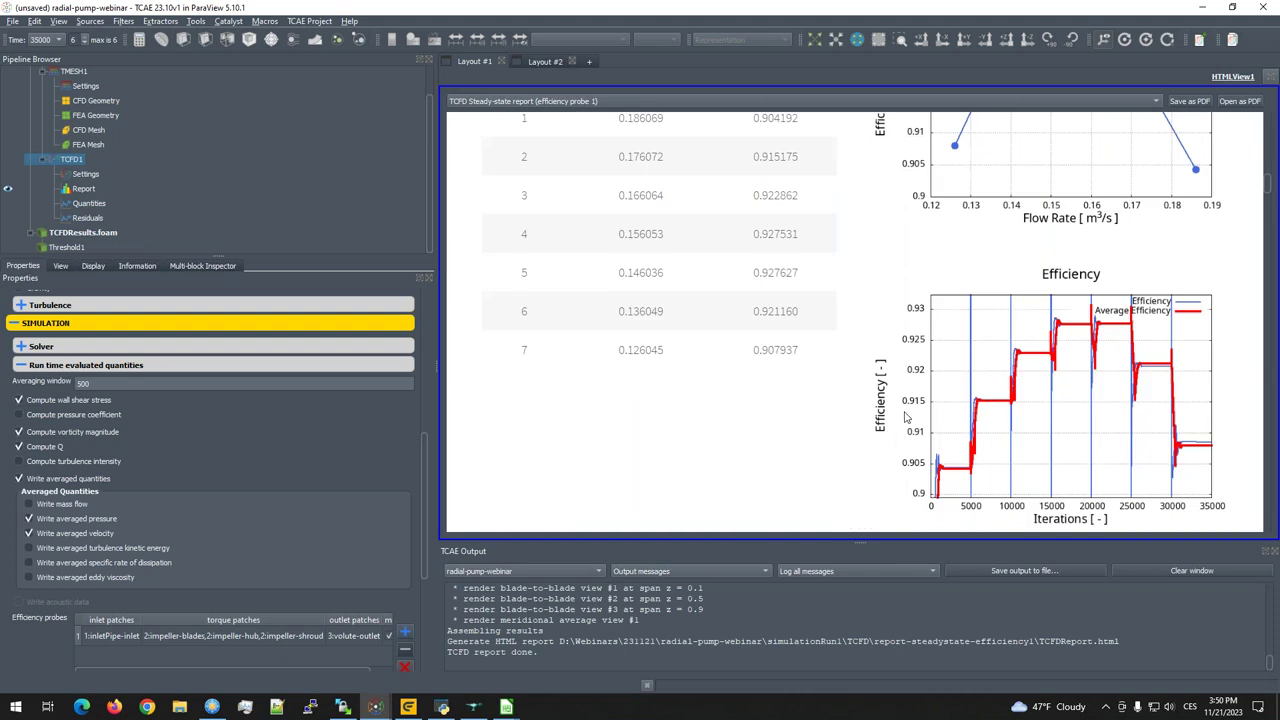
scroll(904, 411, "down", 5)
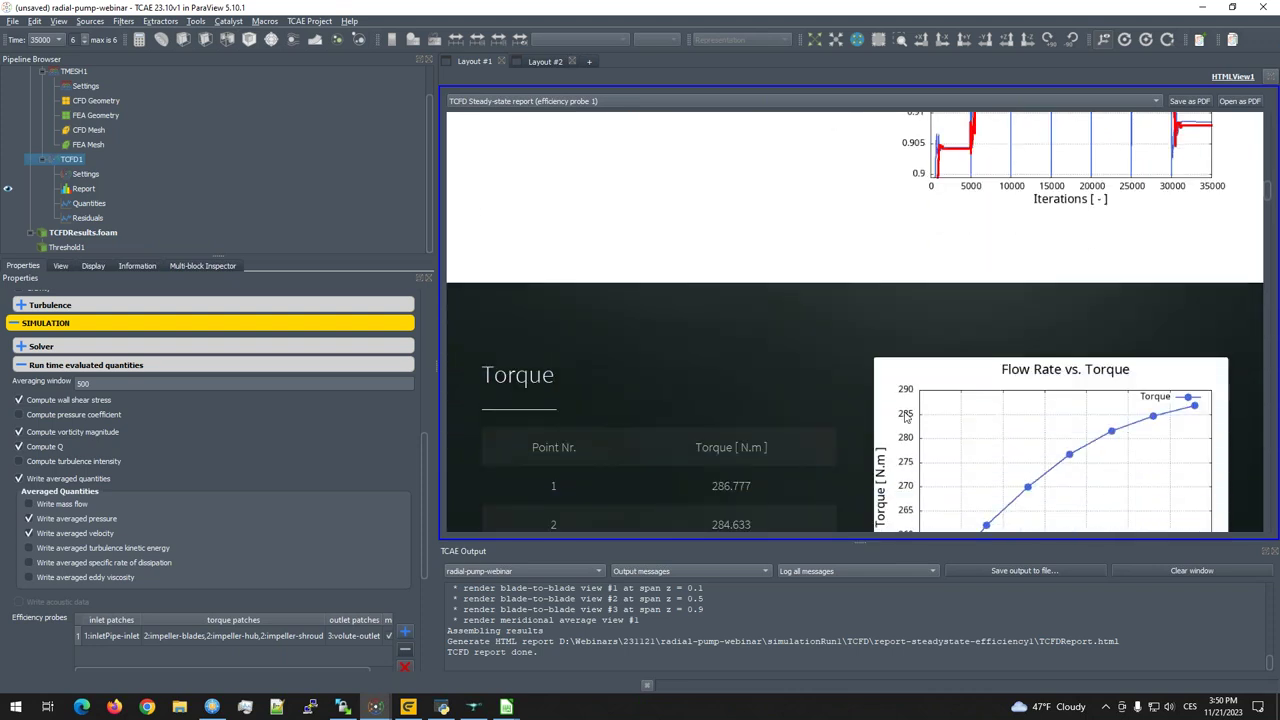
scroll(905, 417, "down", 2)
scroll(905, 417, "down", 2)
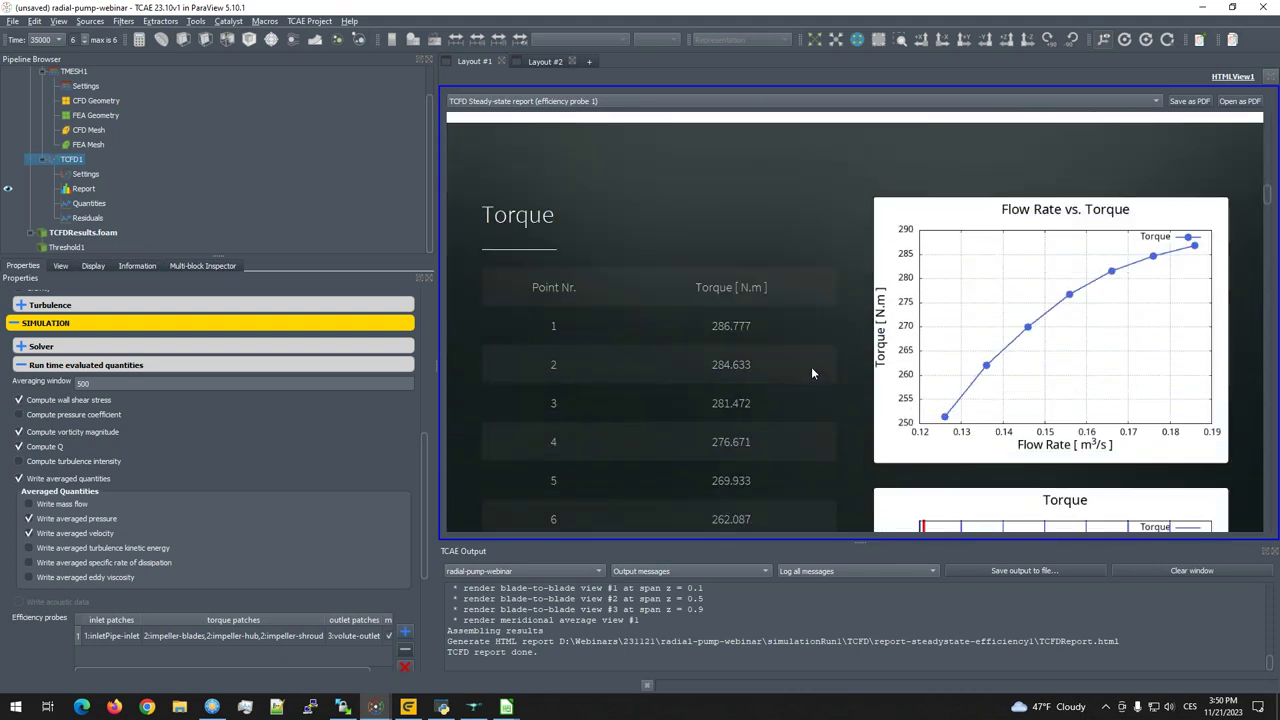
Step: Review the report's torque, axial force, radial force and power sections, including their tables, flow rate charts and iteration plots
scroll(536, 232, "down", 14)
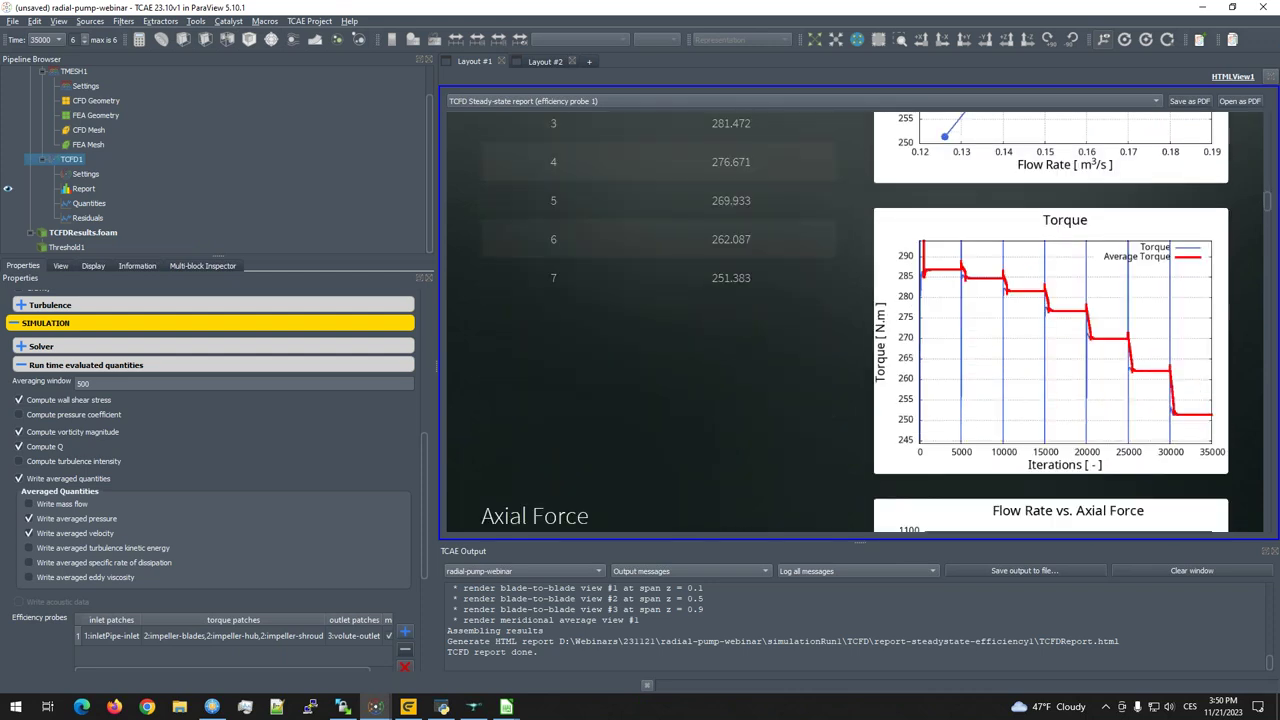
scroll(626, 281, "down", 20)
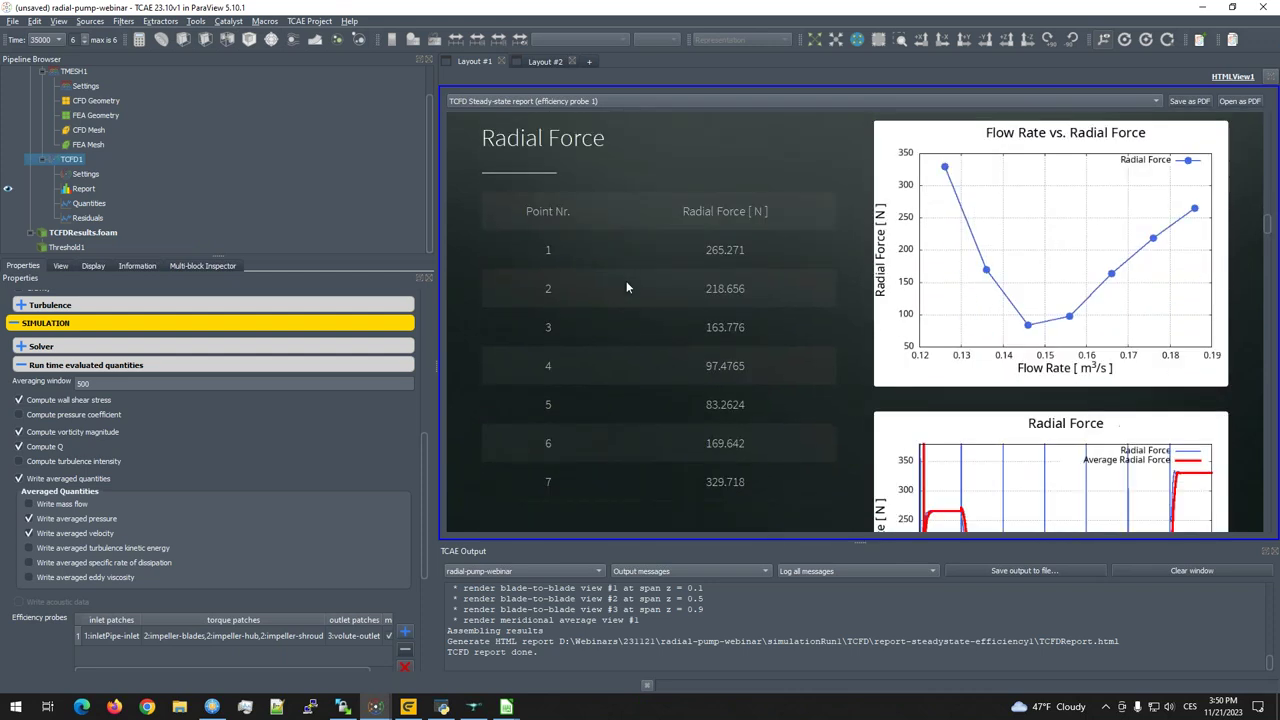
scroll(626, 286, "down", 4)
scroll(749, 314, "up", 7)
scroll(749, 317, "down", 10)
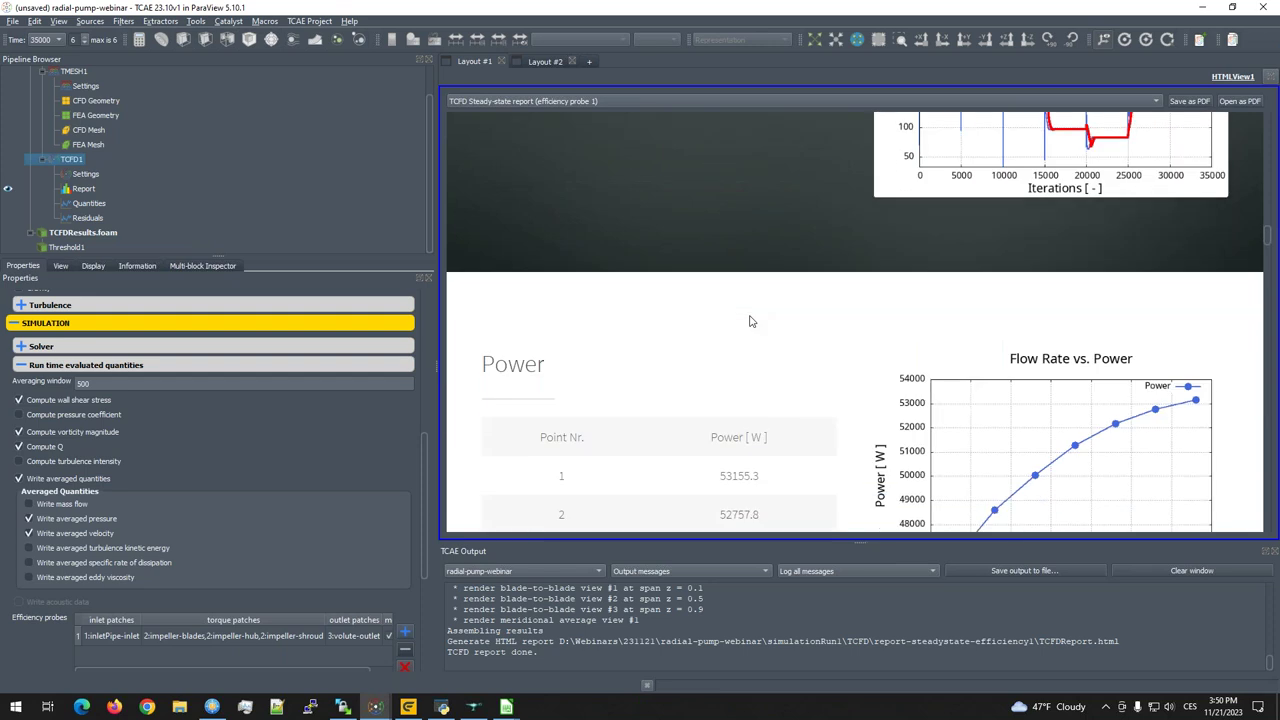
scroll(622, 268, "down", 5)
scroll(716, 302, "up", 2)
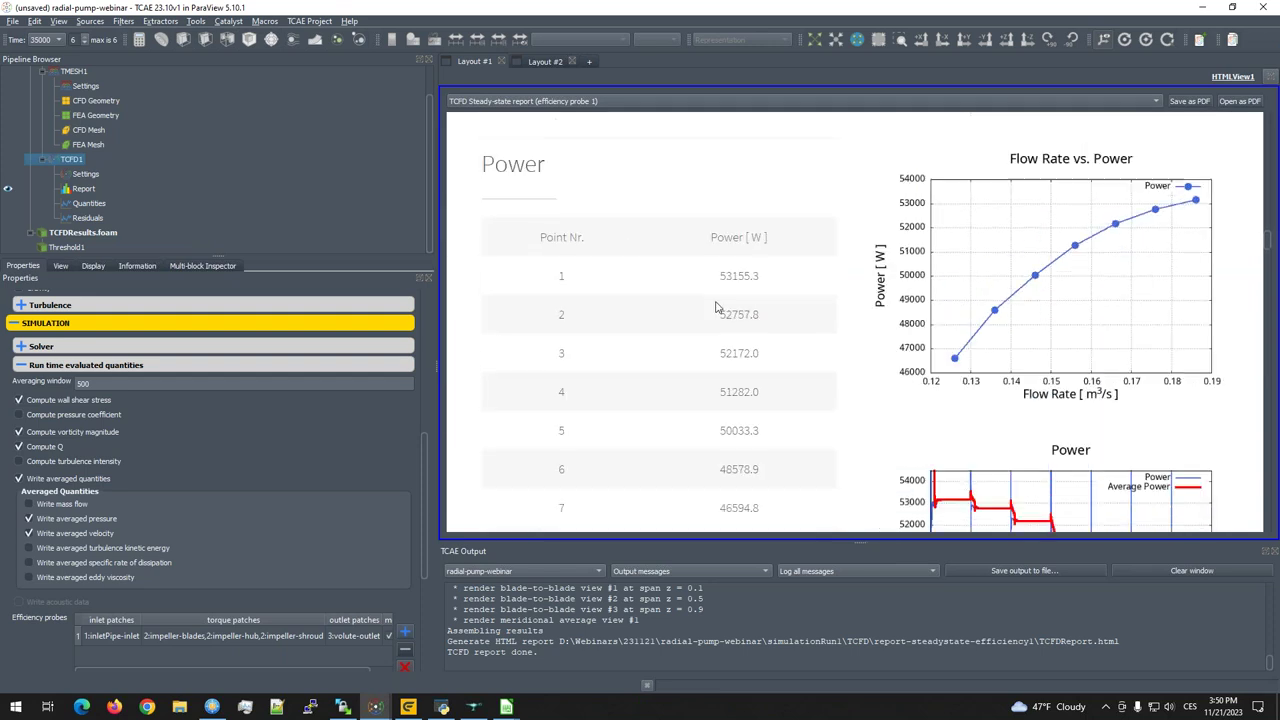
scroll(646, 360, "down", 3)
scroll(646, 360, "down", 1)
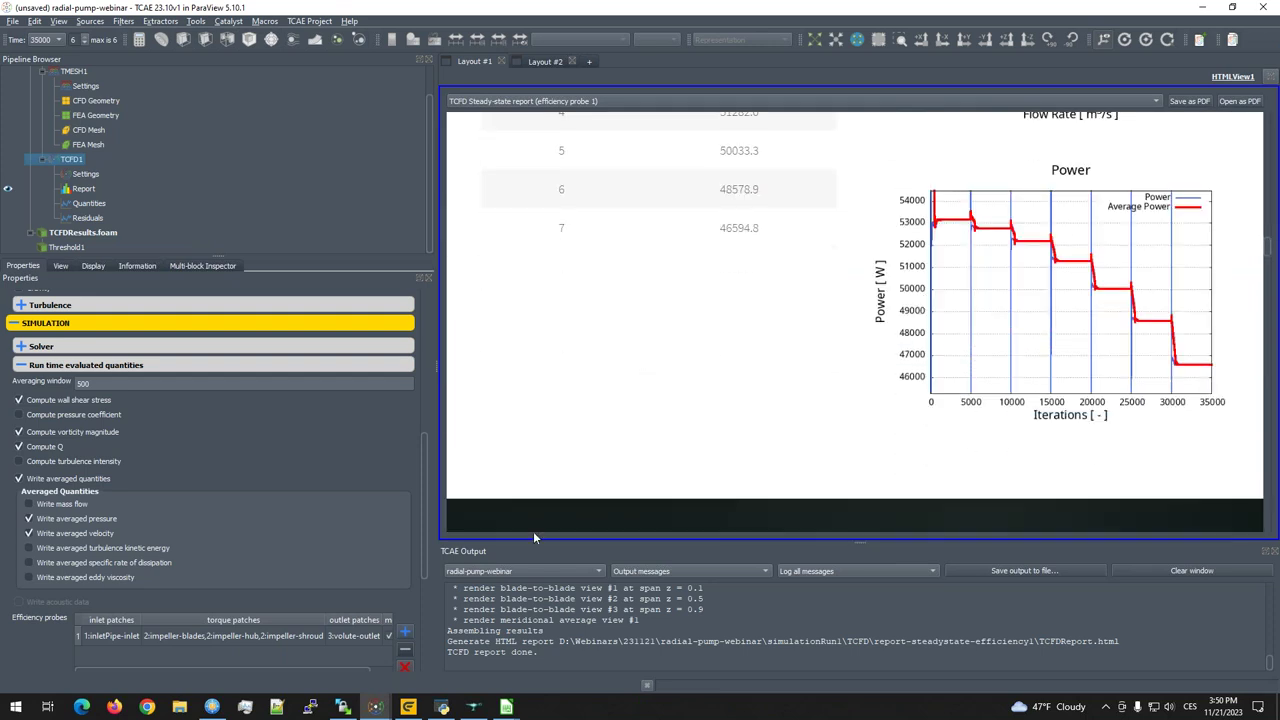
Step: Switch to FreeCommander and go from the pipe-to-impeller folder to postProcessing\efficiency-0\0 in the stationary simulation results
left_click(212, 707)
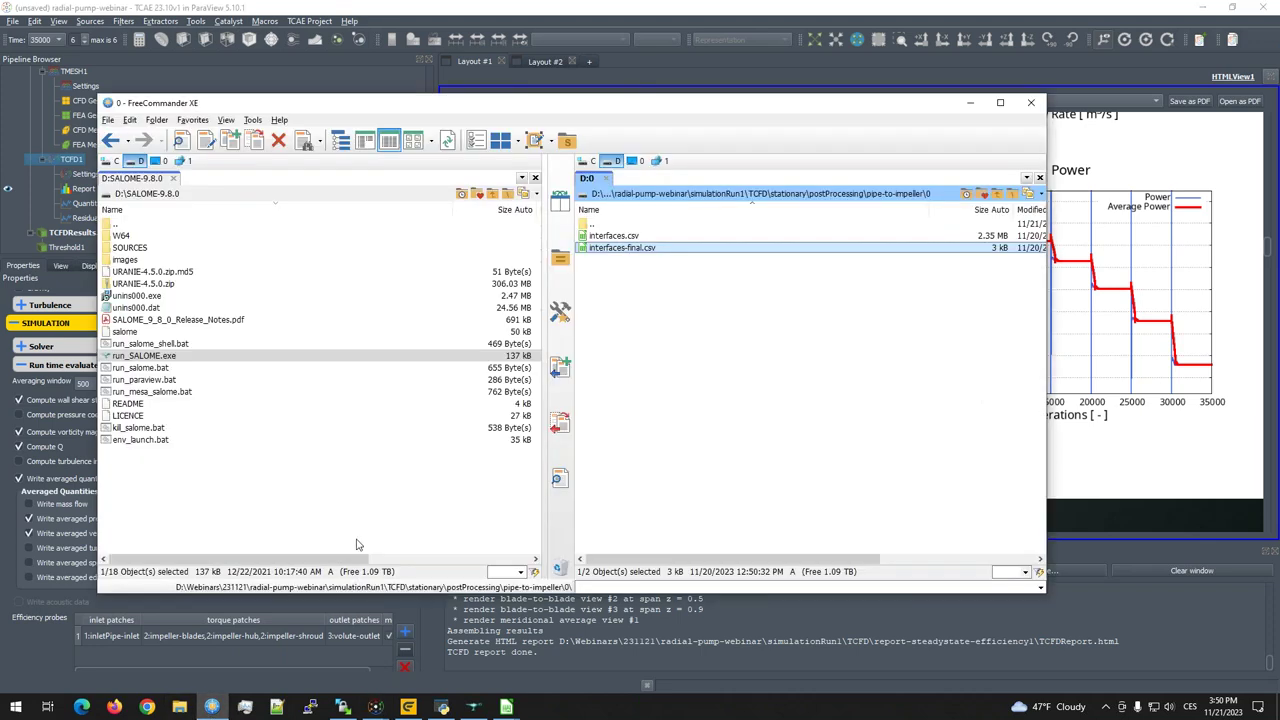
double_click(626, 224)
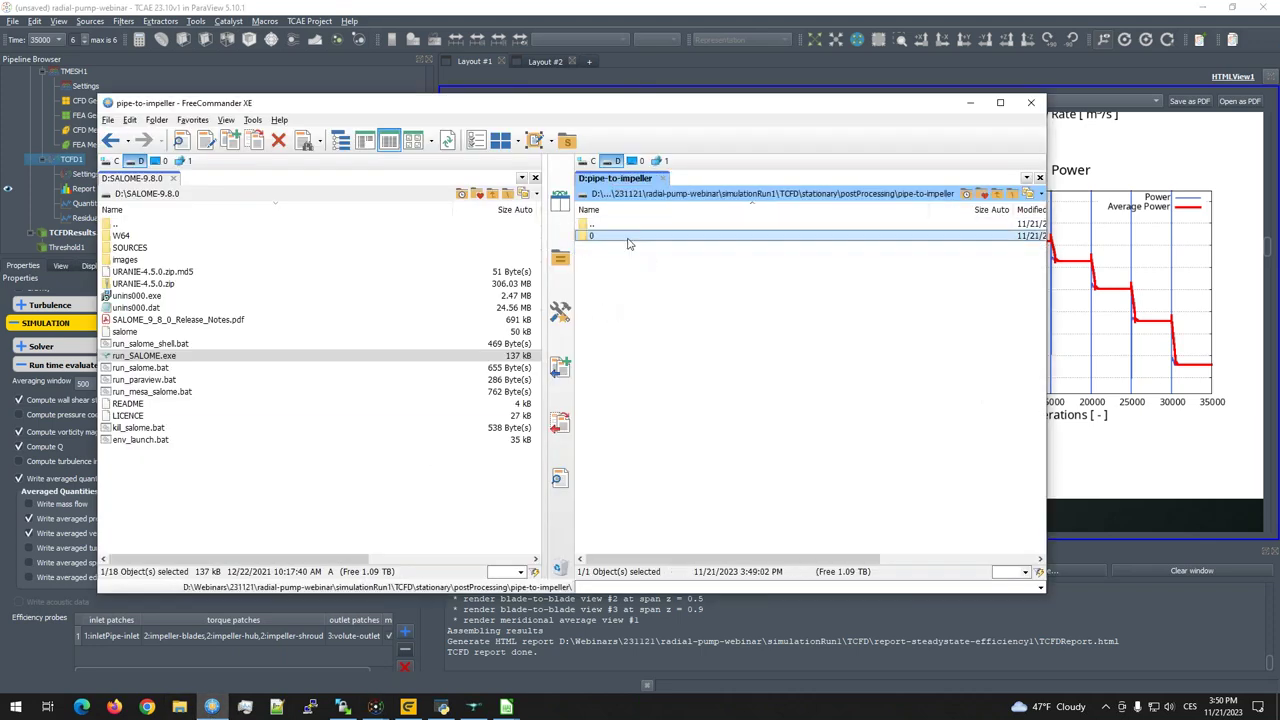
double_click(626, 232)
double_click(626, 225)
double_click(626, 225)
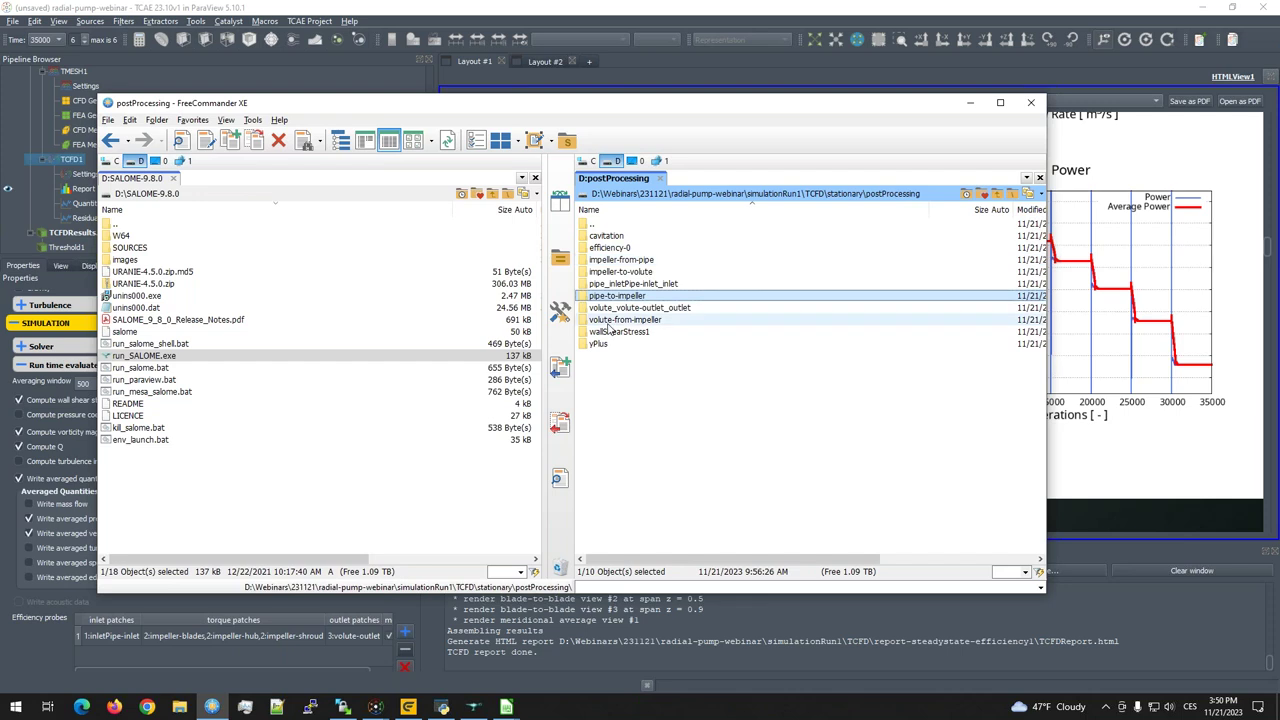
double_click(610, 248)
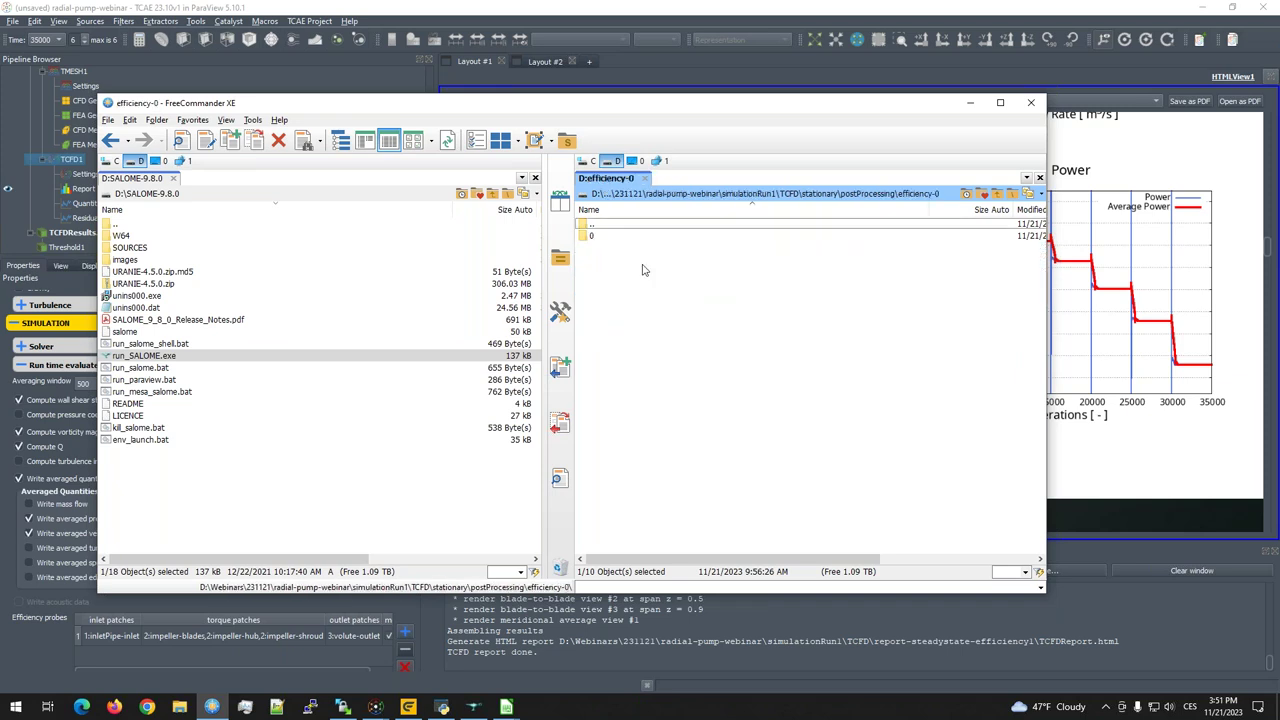
double_click(602, 236)
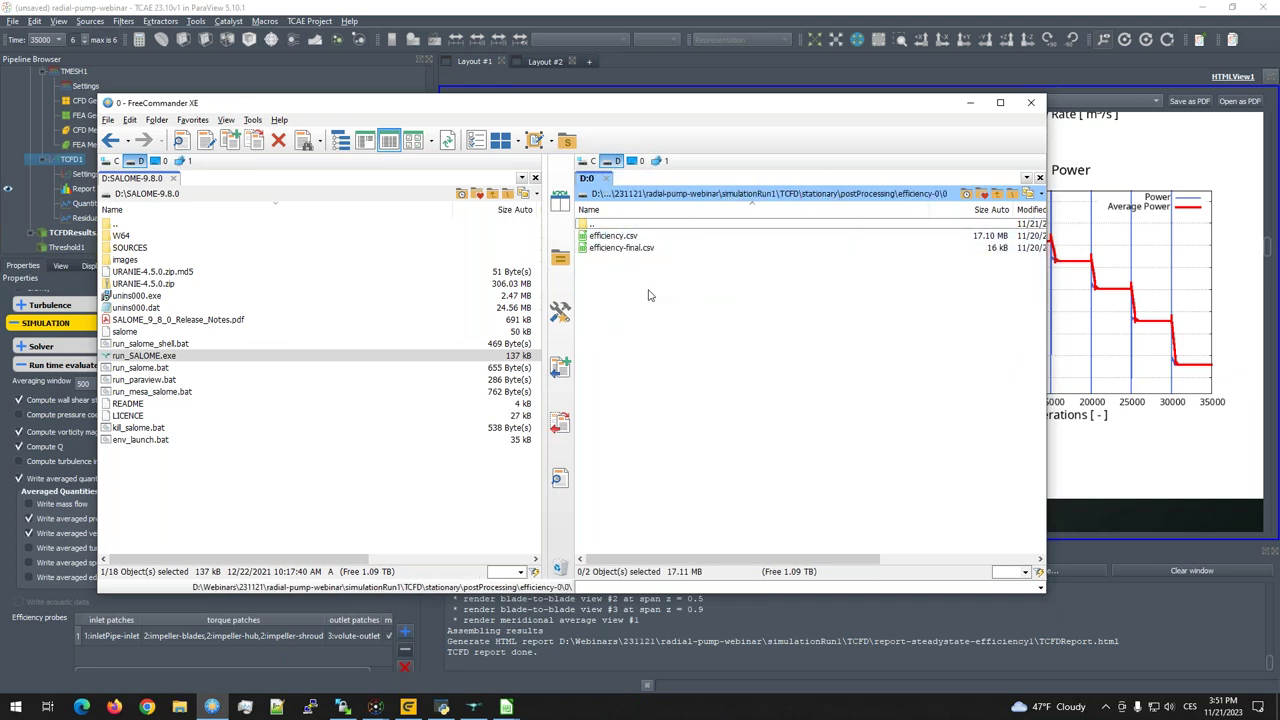
Step: Open efficiency-final.csv in LibreOffice Calc with the default text import settings and examine its efficiency and flow columns
double_click(621, 249)
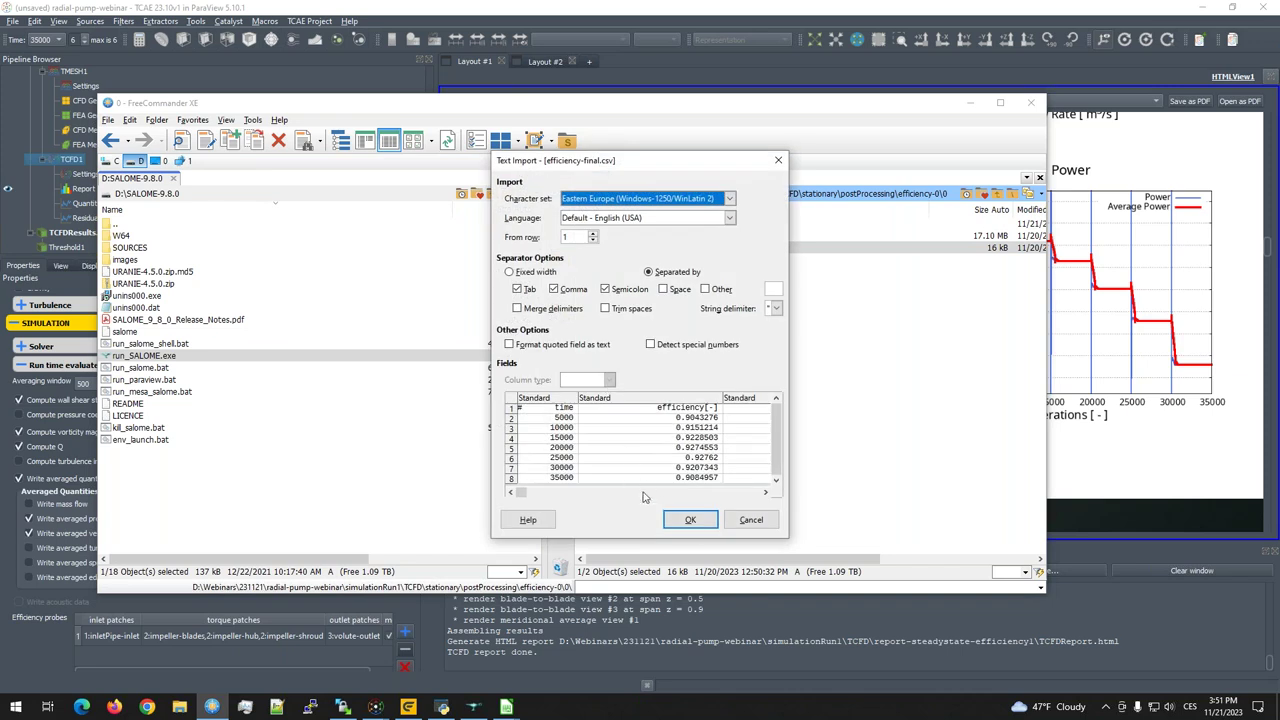
left_click(690, 521)
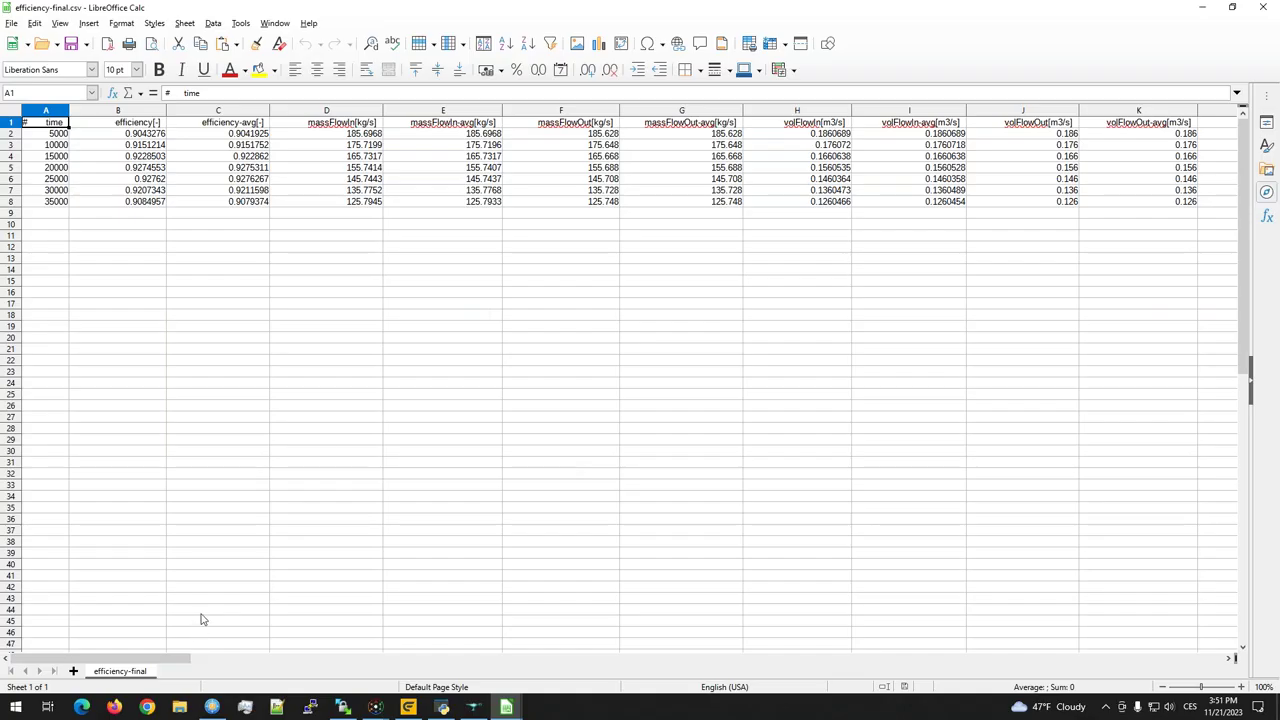
left_click_drag(127, 660, 92, 614)
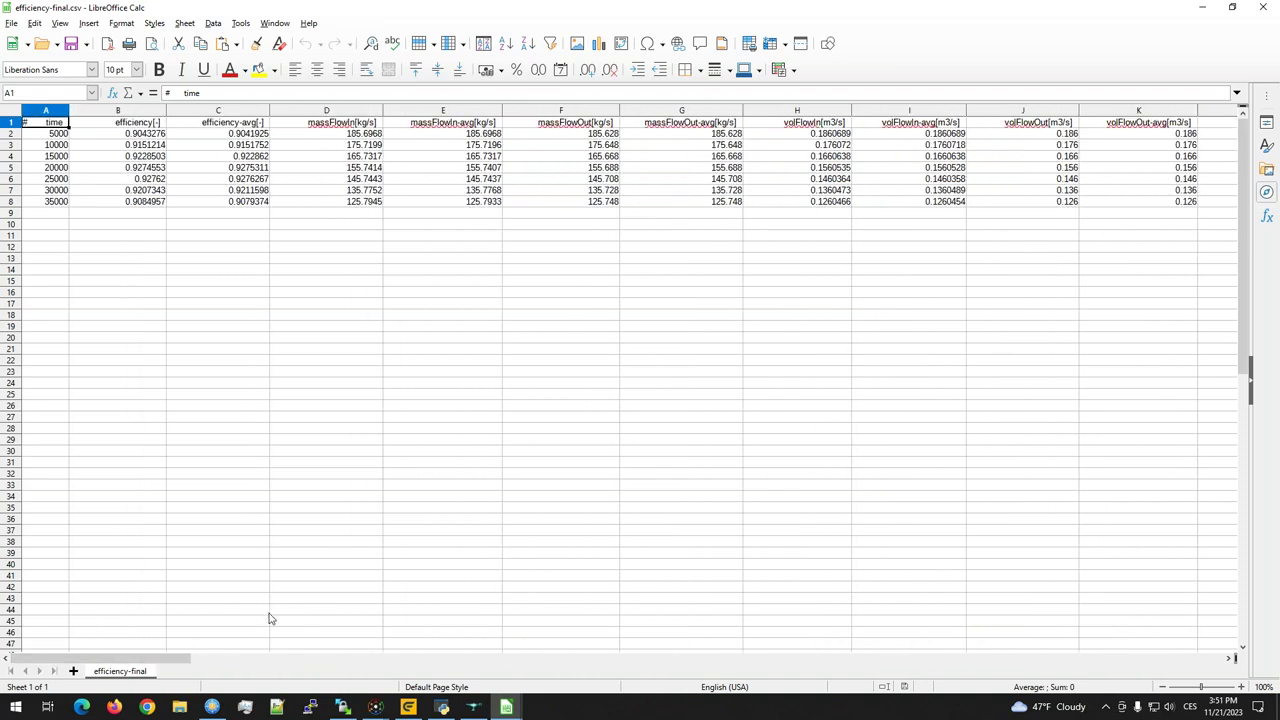